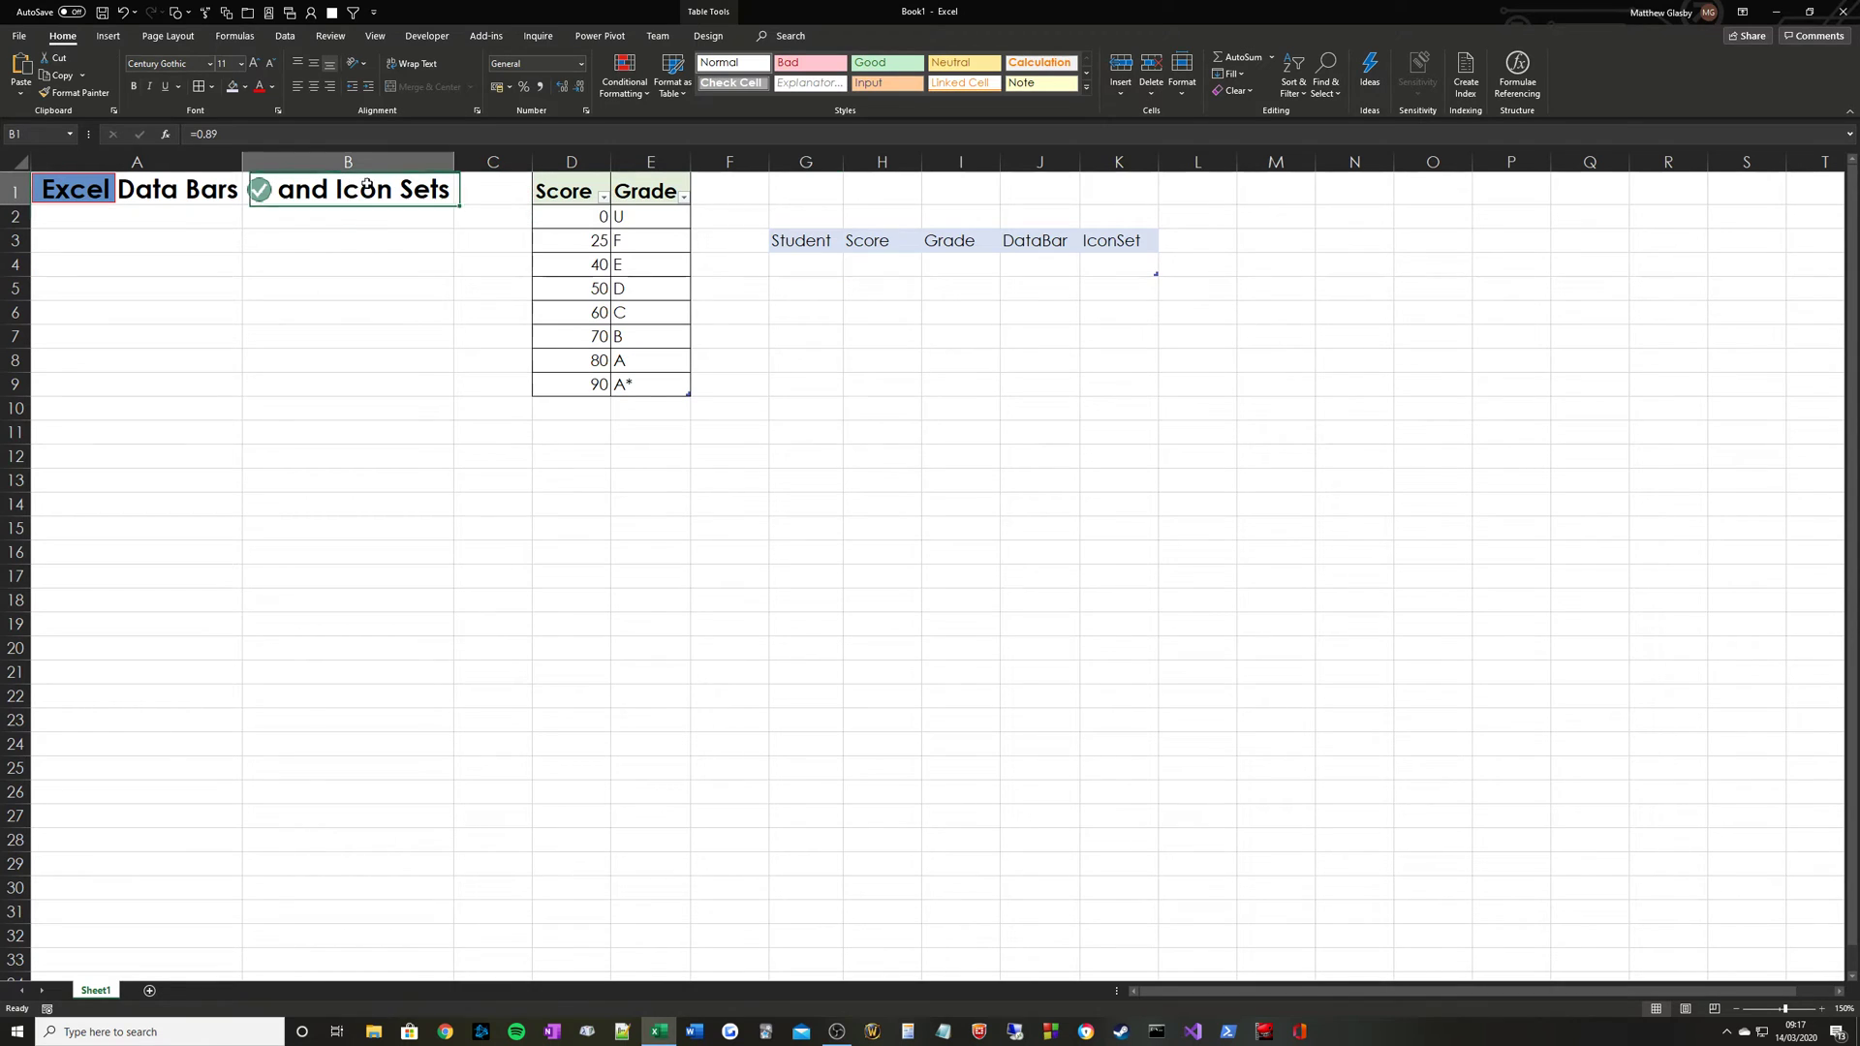
# - Review the conditional formatting options and examine the settings of the data bar rule applied to cell A1
pyautogui.click(162, 195)
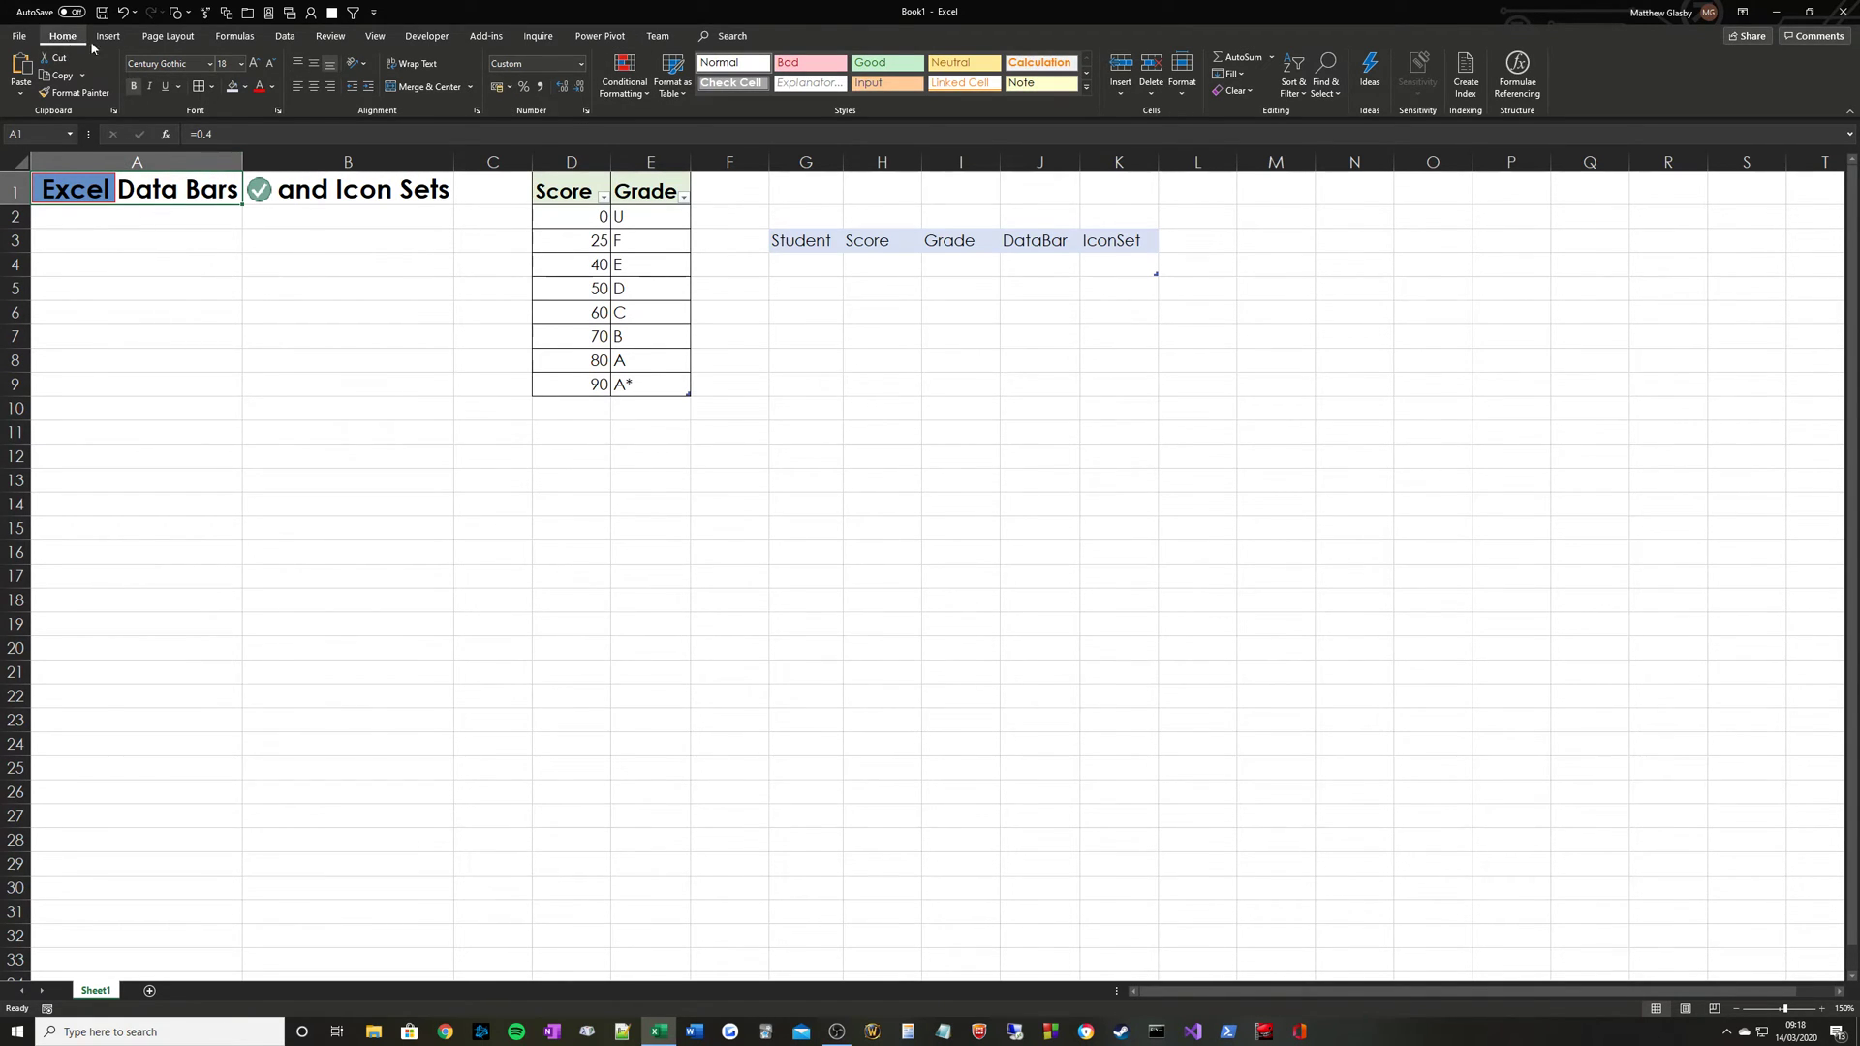
pyautogui.click(621, 85)
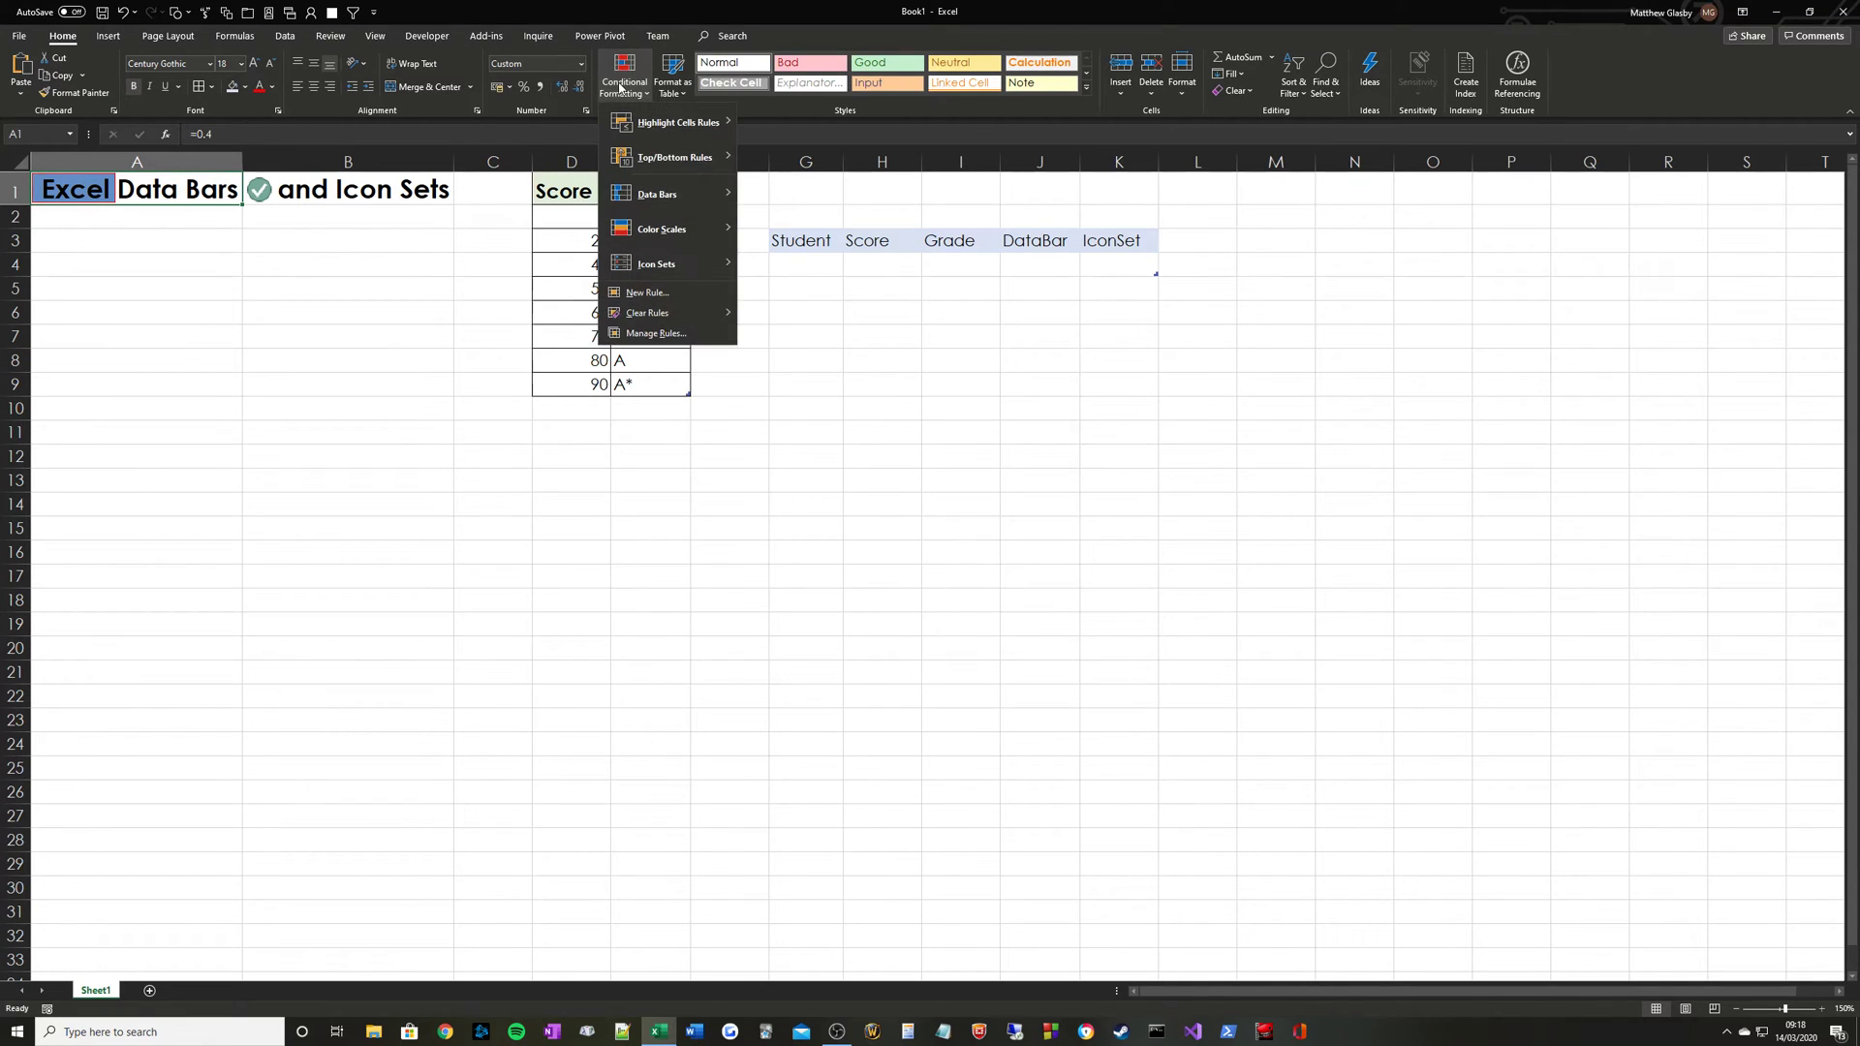
pyautogui.moveTo(653, 193)
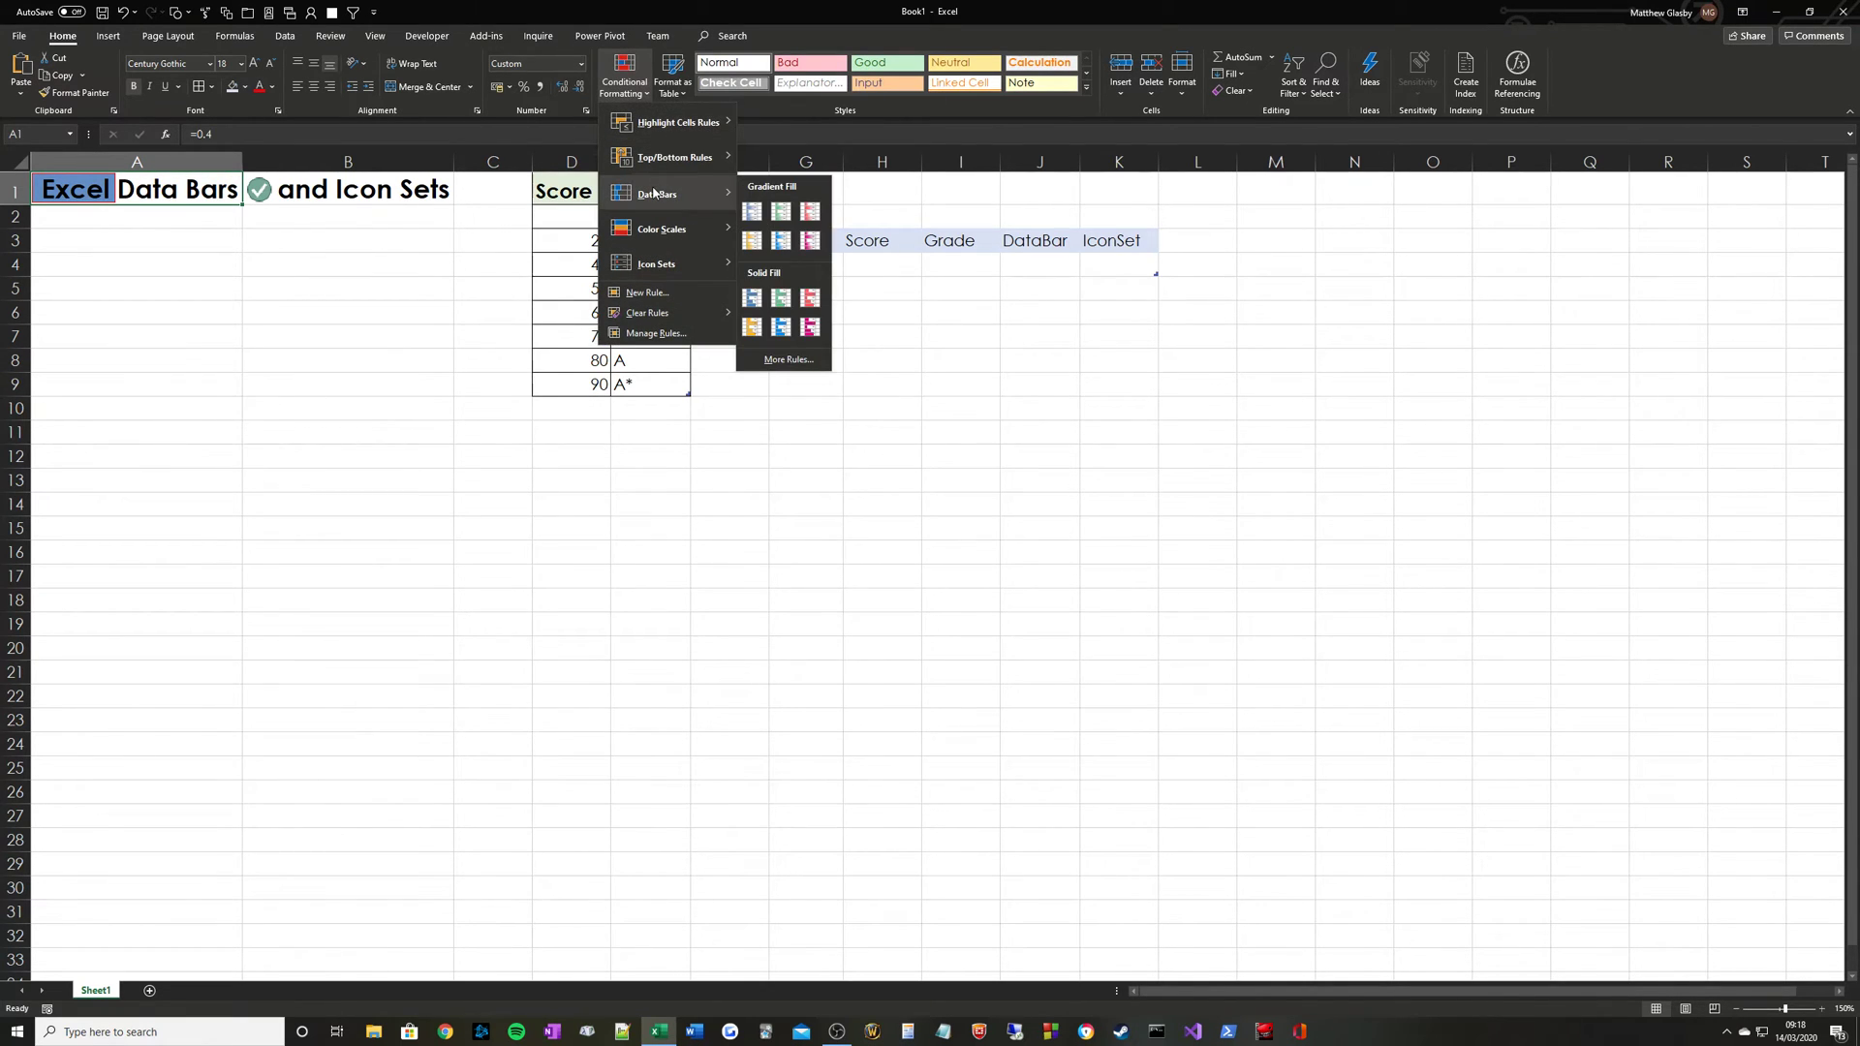
pyautogui.moveTo(661, 269)
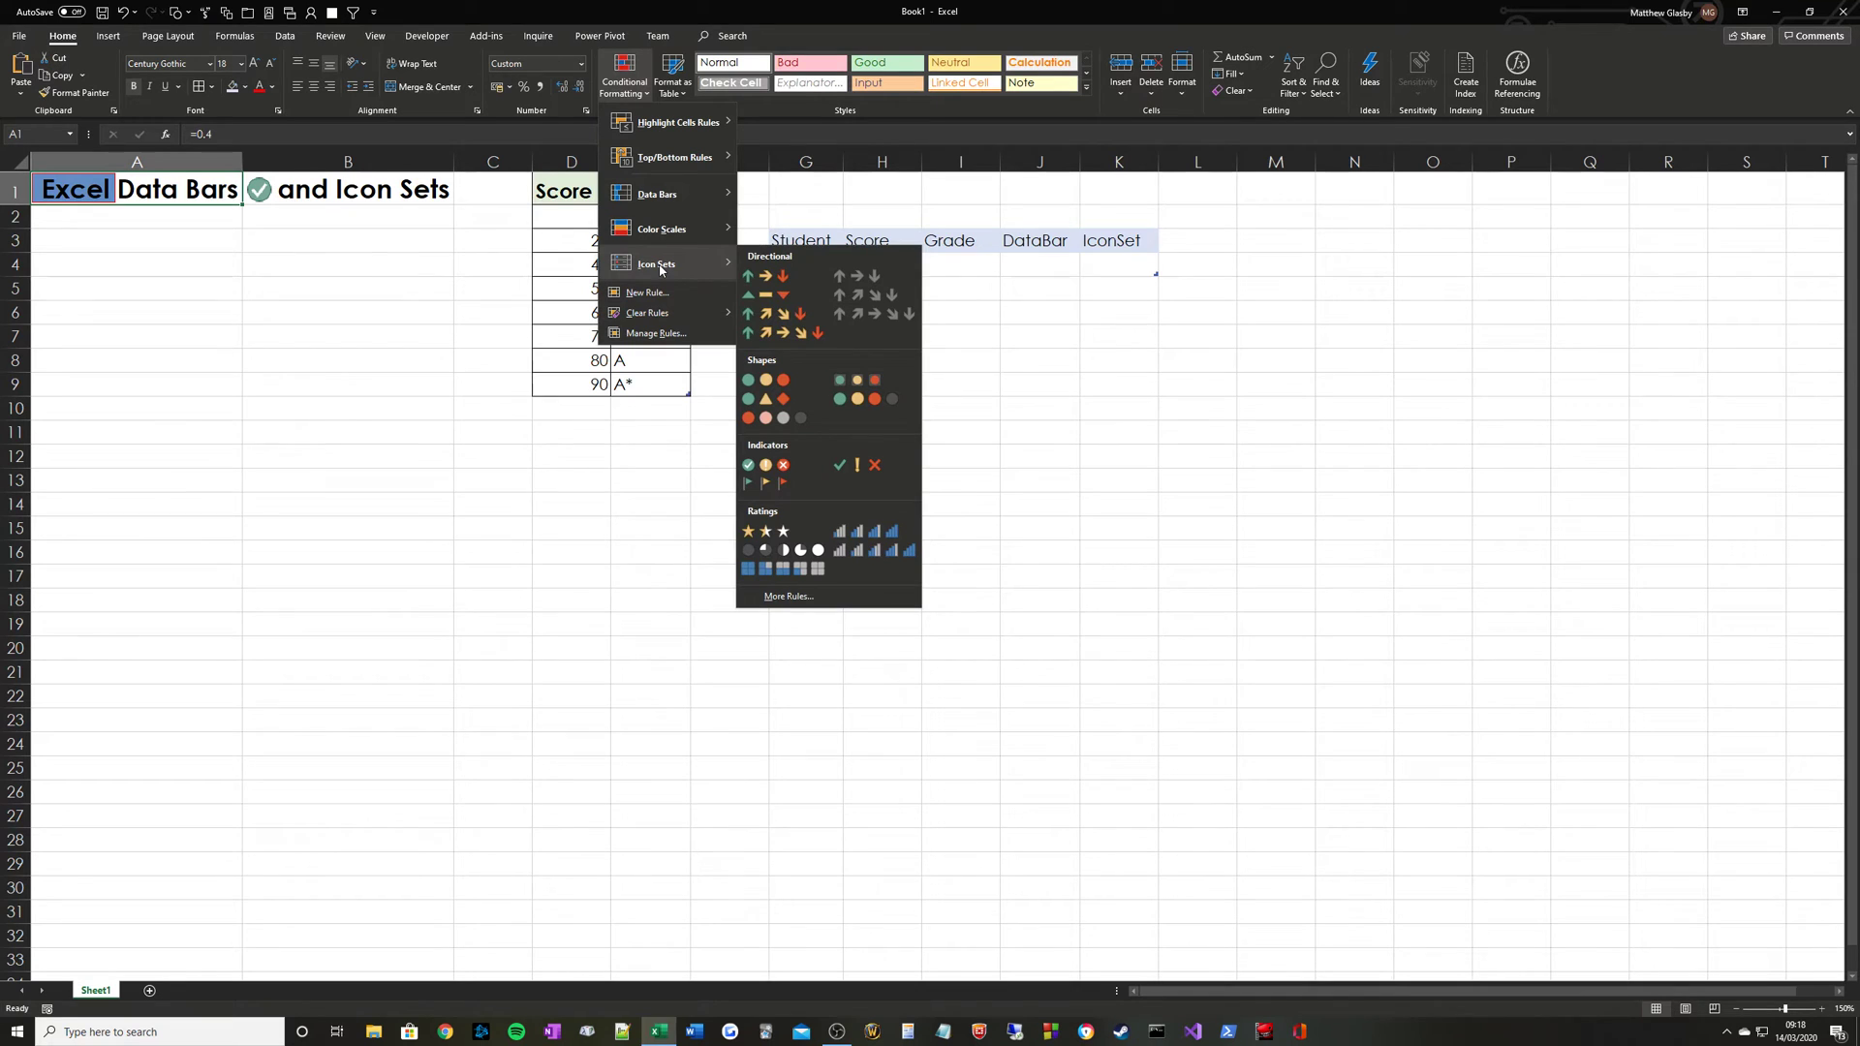
pyautogui.moveTo(645, 228)
pyautogui.click(656, 333)
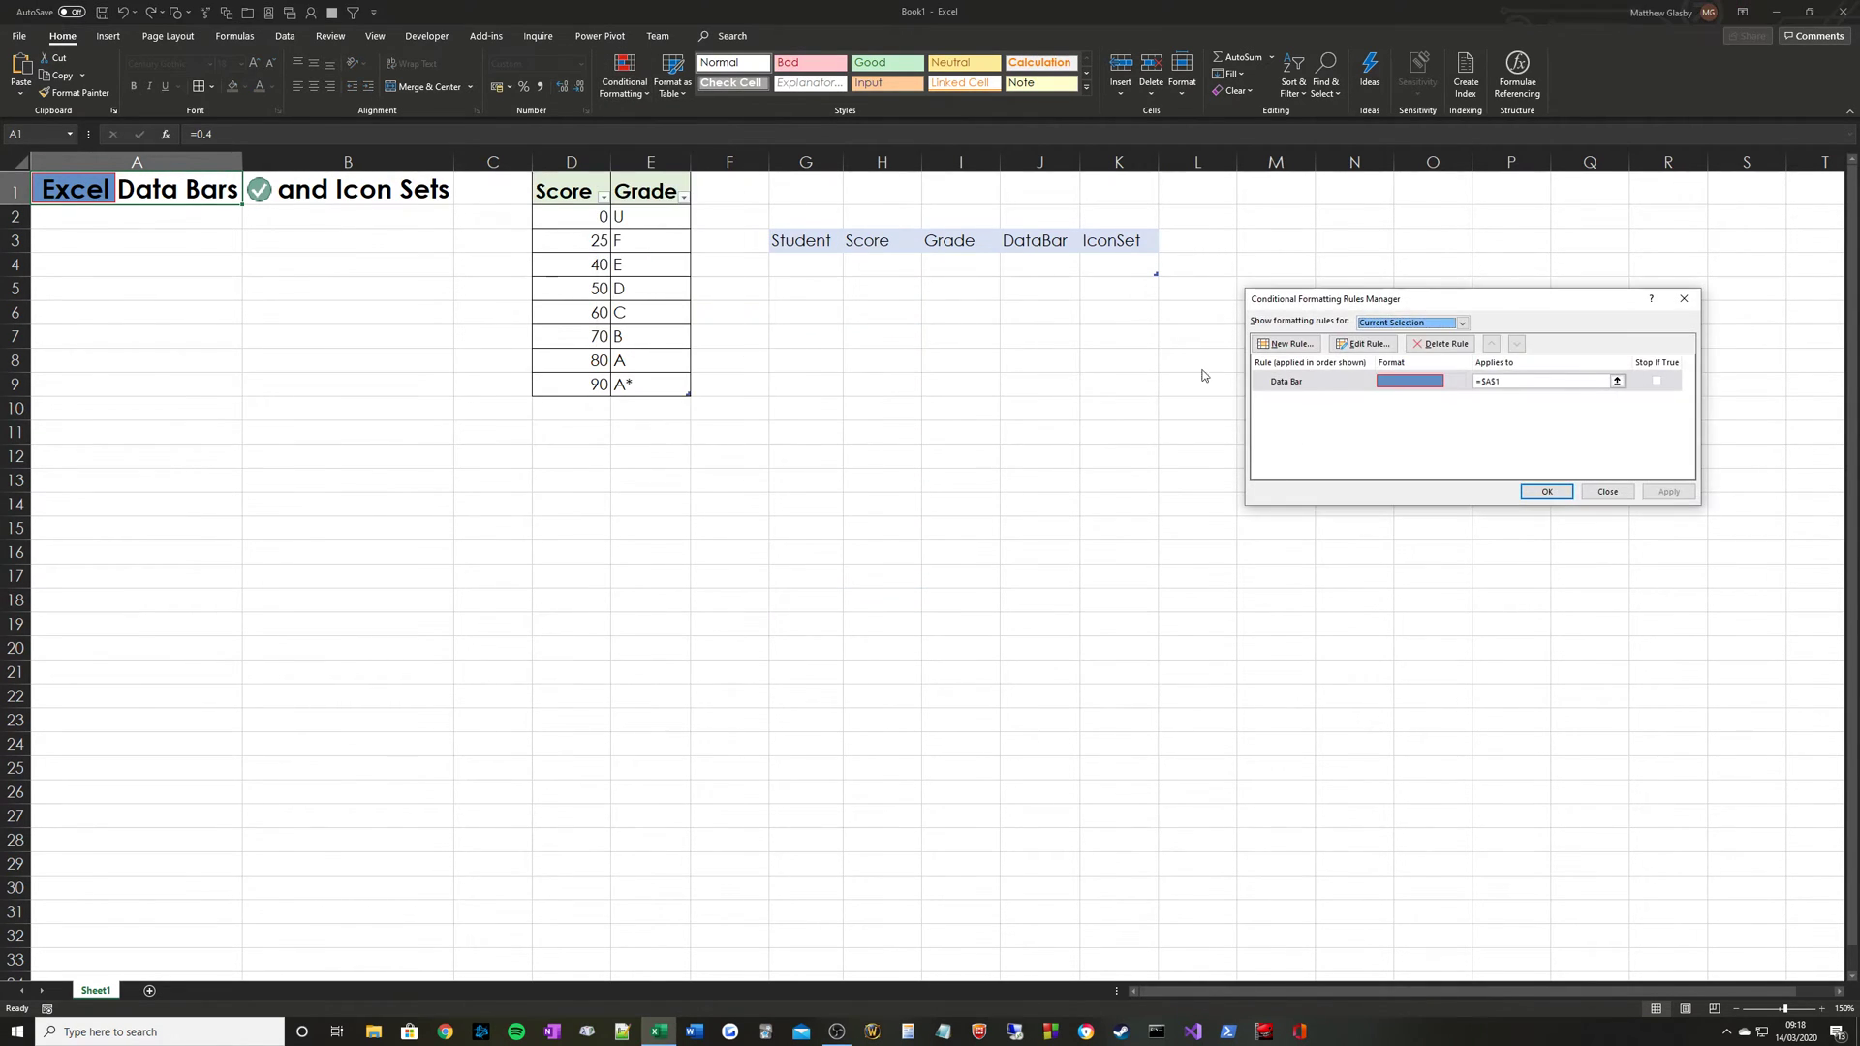
pyautogui.moveTo(1530, 306); pyautogui.dragTo(938, 332)
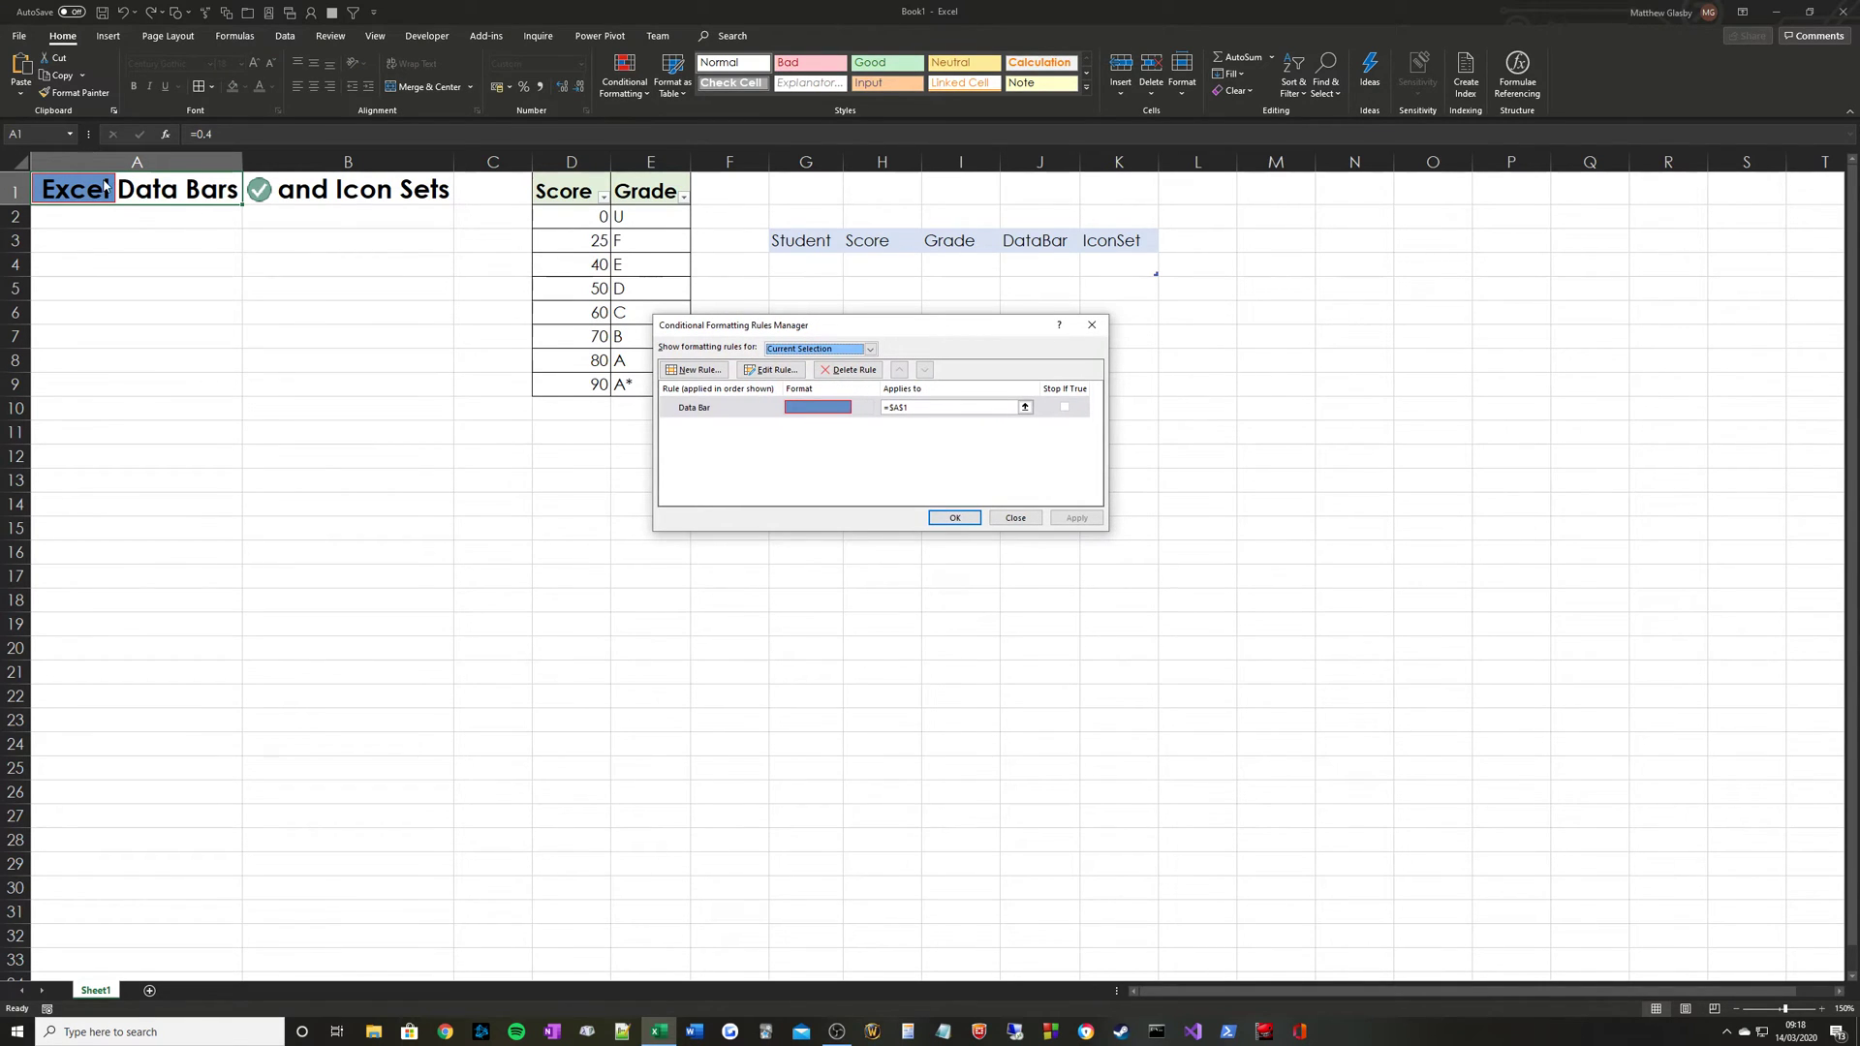
pyautogui.click(724, 408)
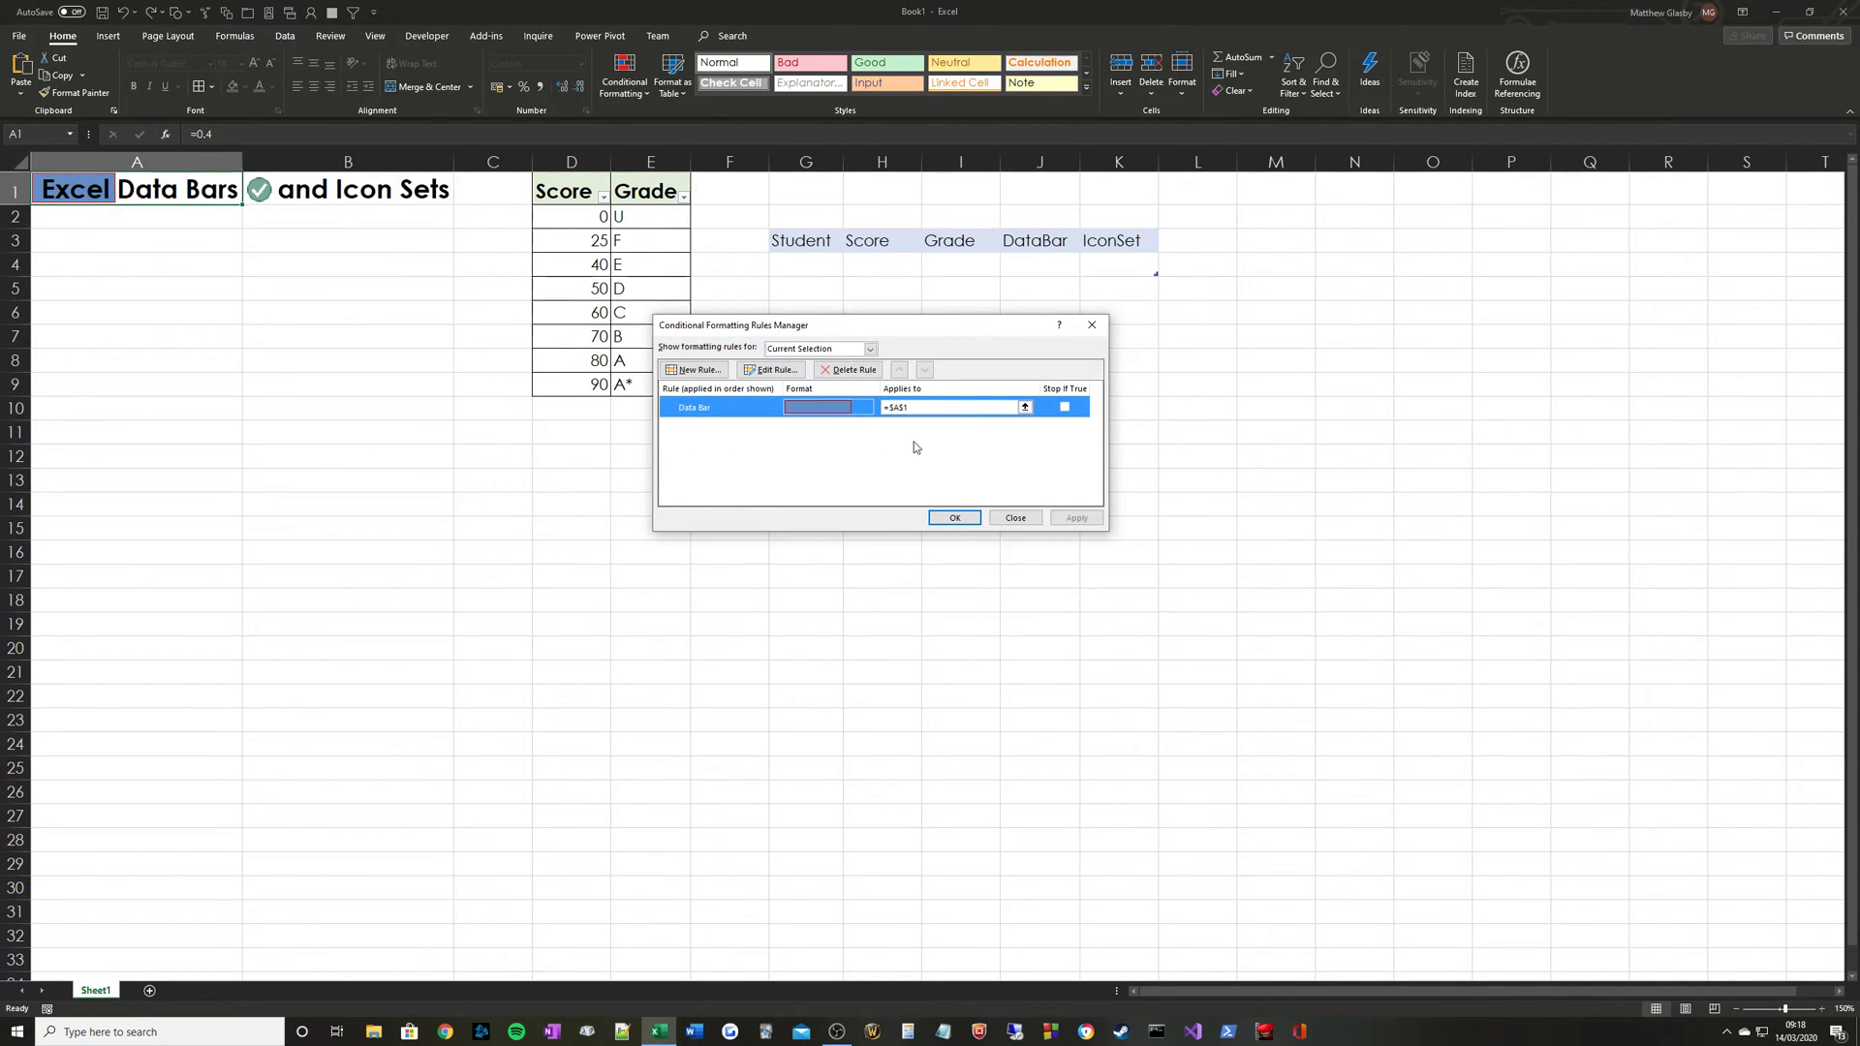
pyautogui.click(786, 373)
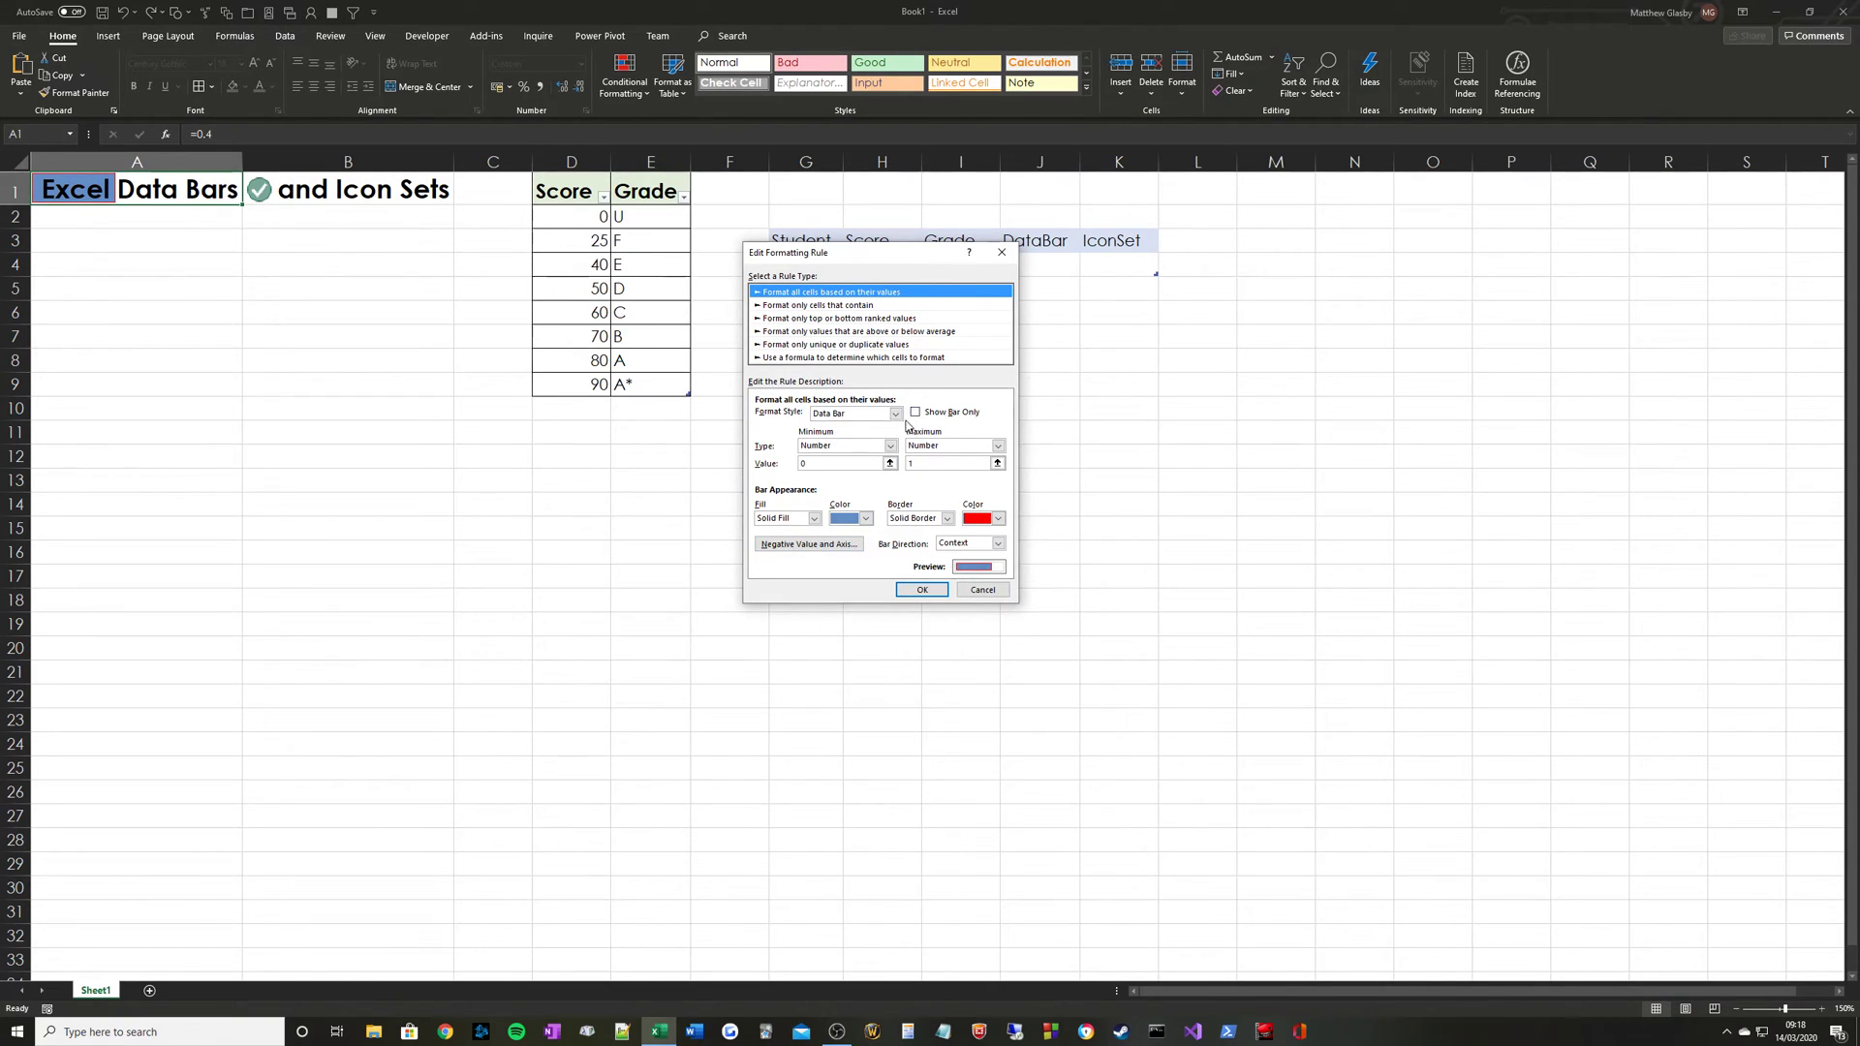
pyautogui.click(928, 587)
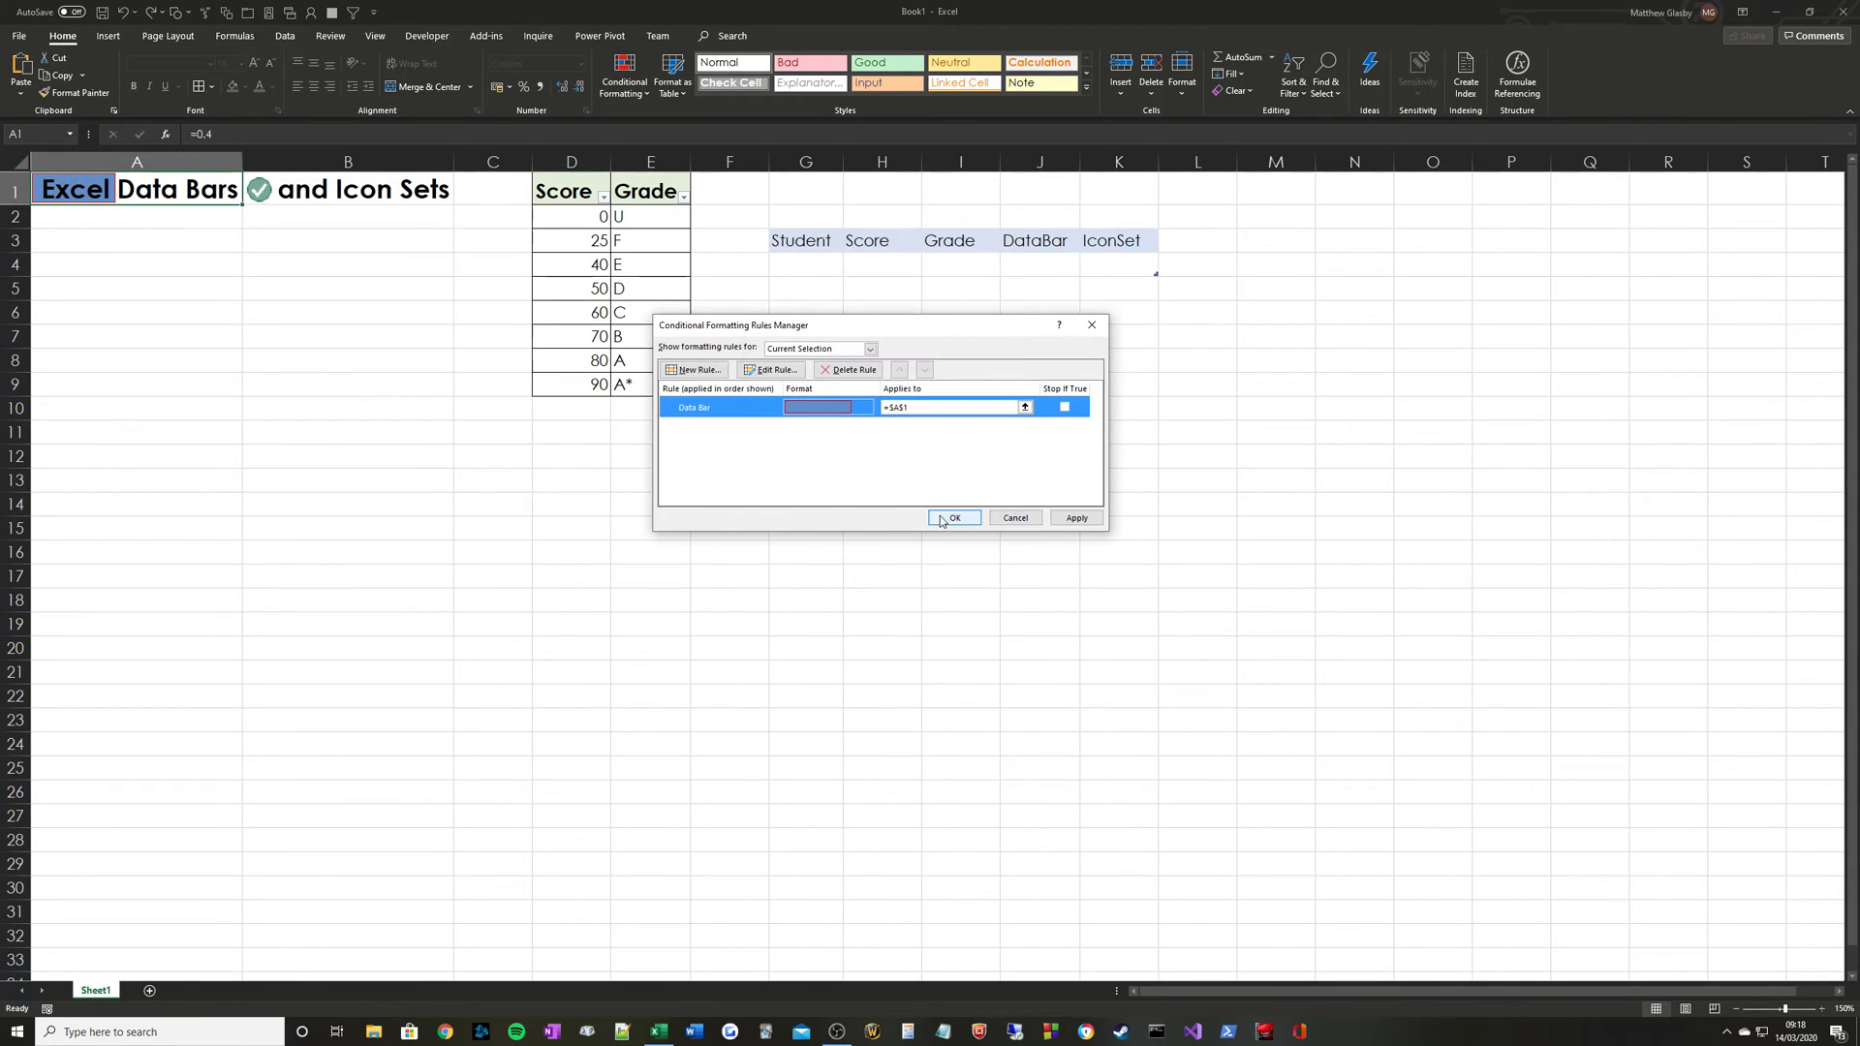
pyautogui.click(941, 519)
# - Change the formula in cell A1 to =0.8 to test the data bar
pyautogui.doubleClick(178, 183)
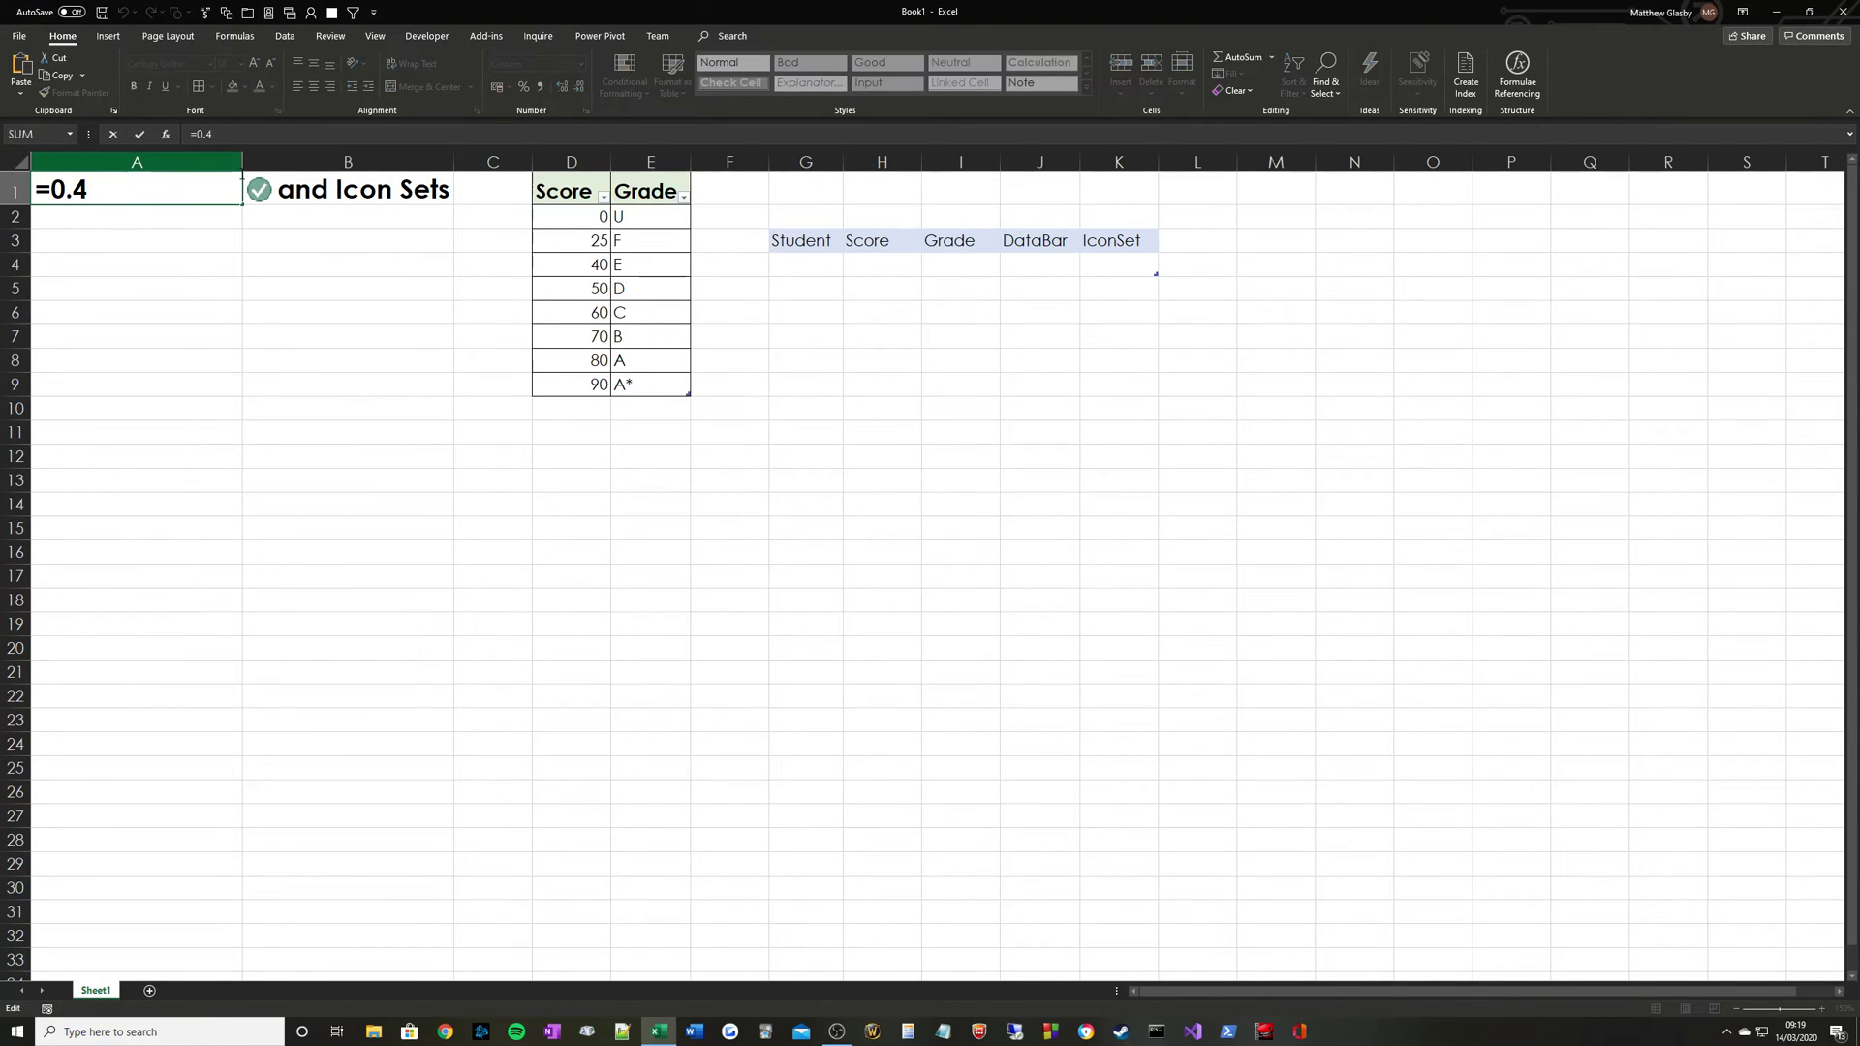
pyautogui.press('BackSpace')
pyautogui.write('9')
pyautogui.press('BackSpace')
pyautogui.write('8')
pyautogui.press('Return')
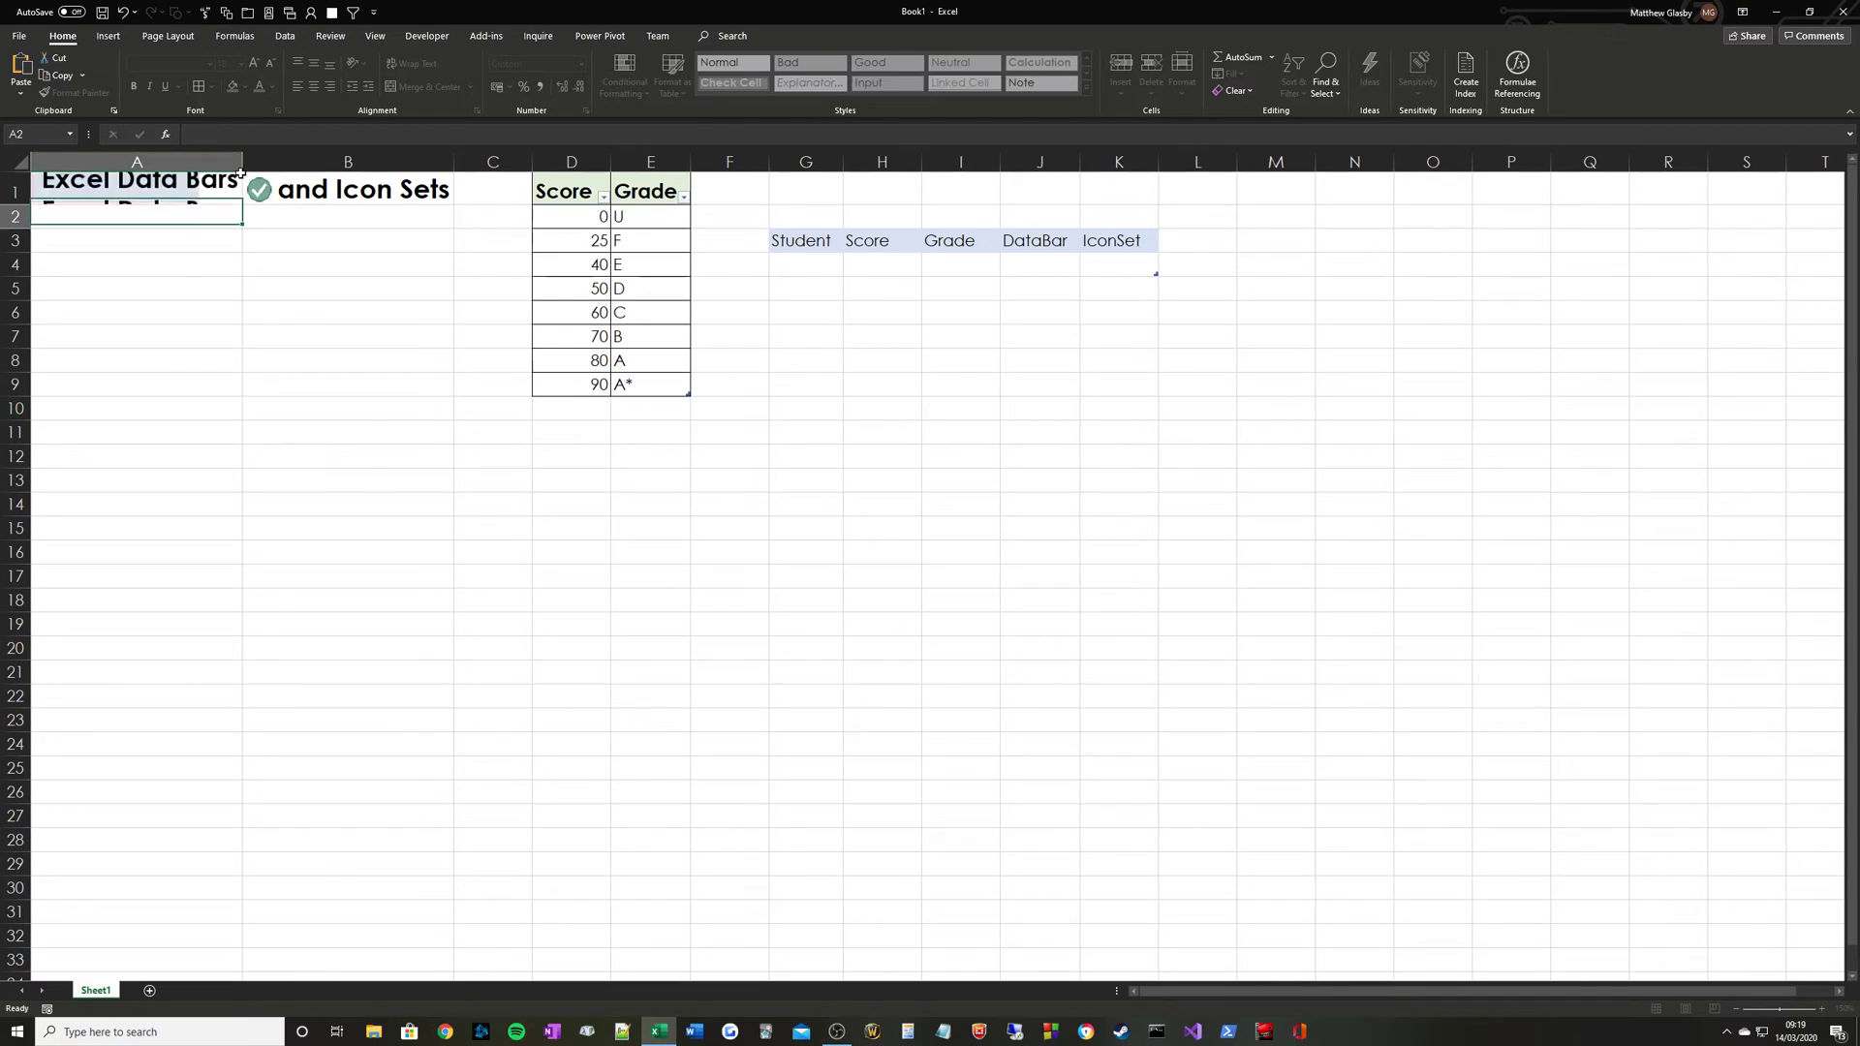
# - Replace the formula in cell A1 with the negative value =-5
pyautogui.click(174, 196)
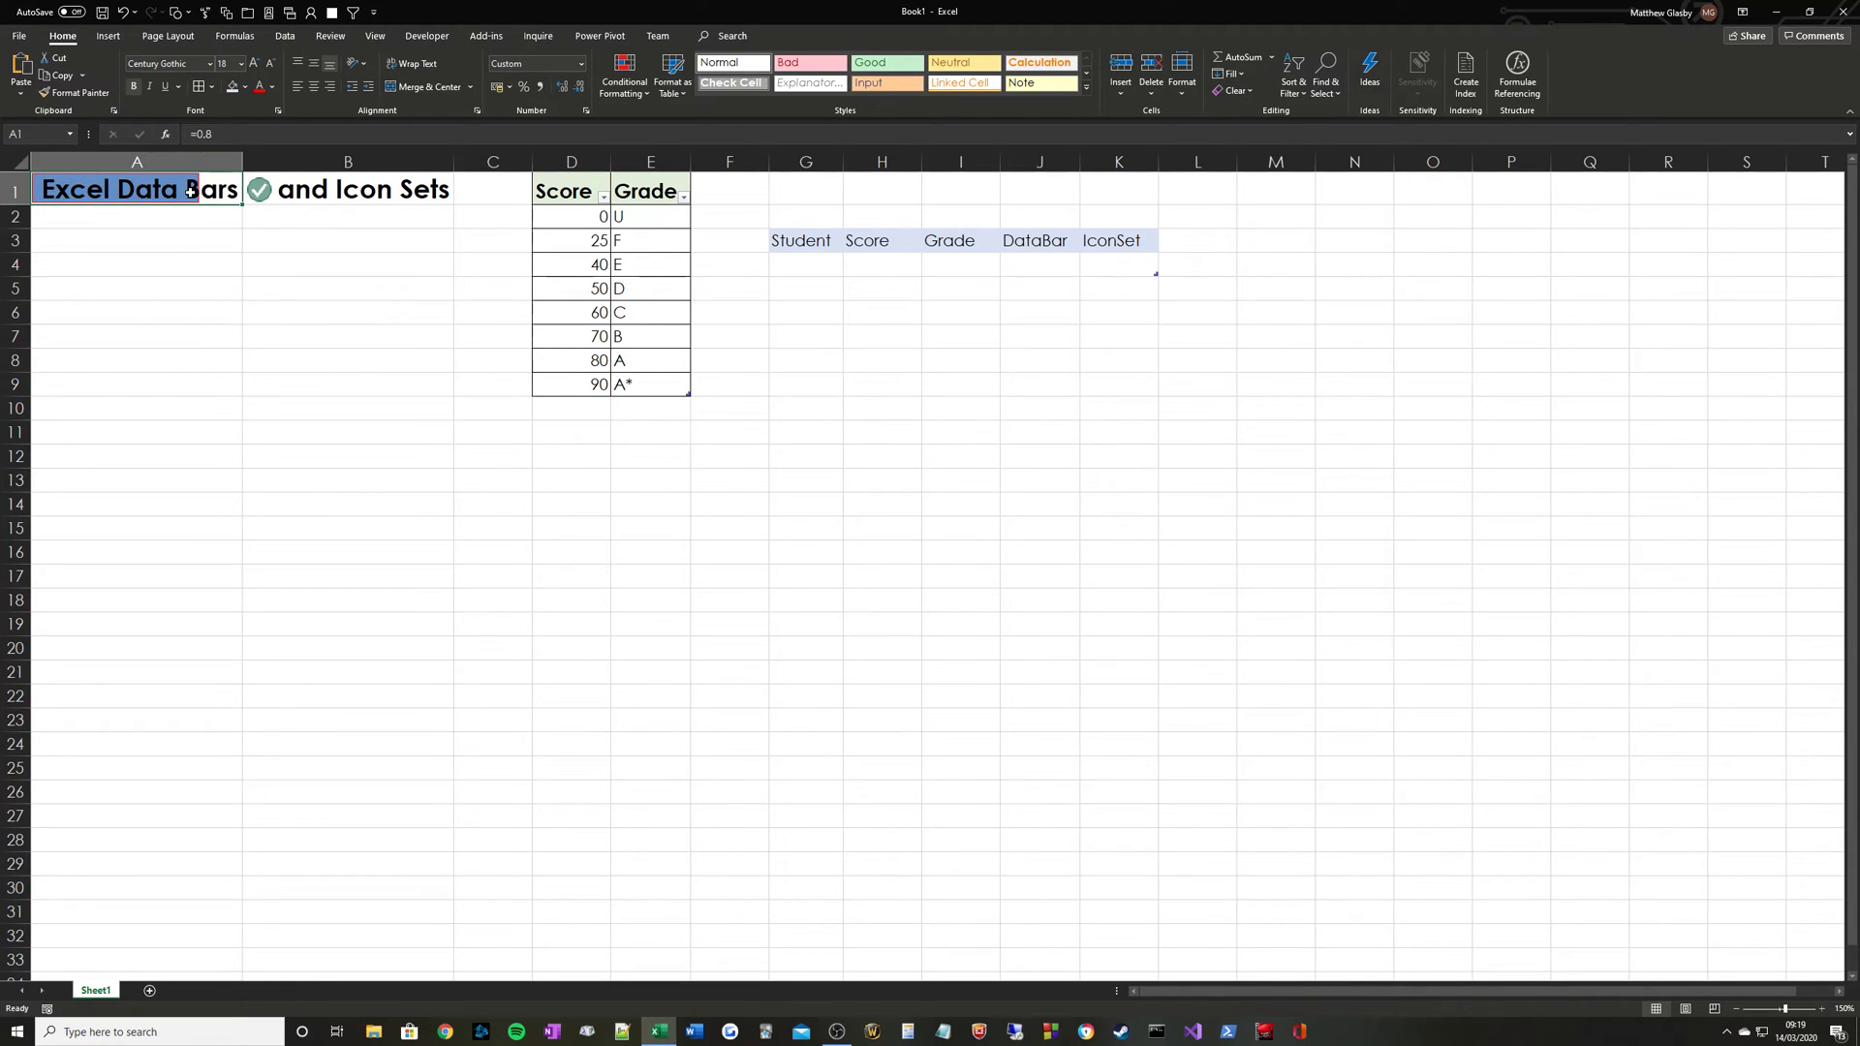
pyautogui.click(217, 136)
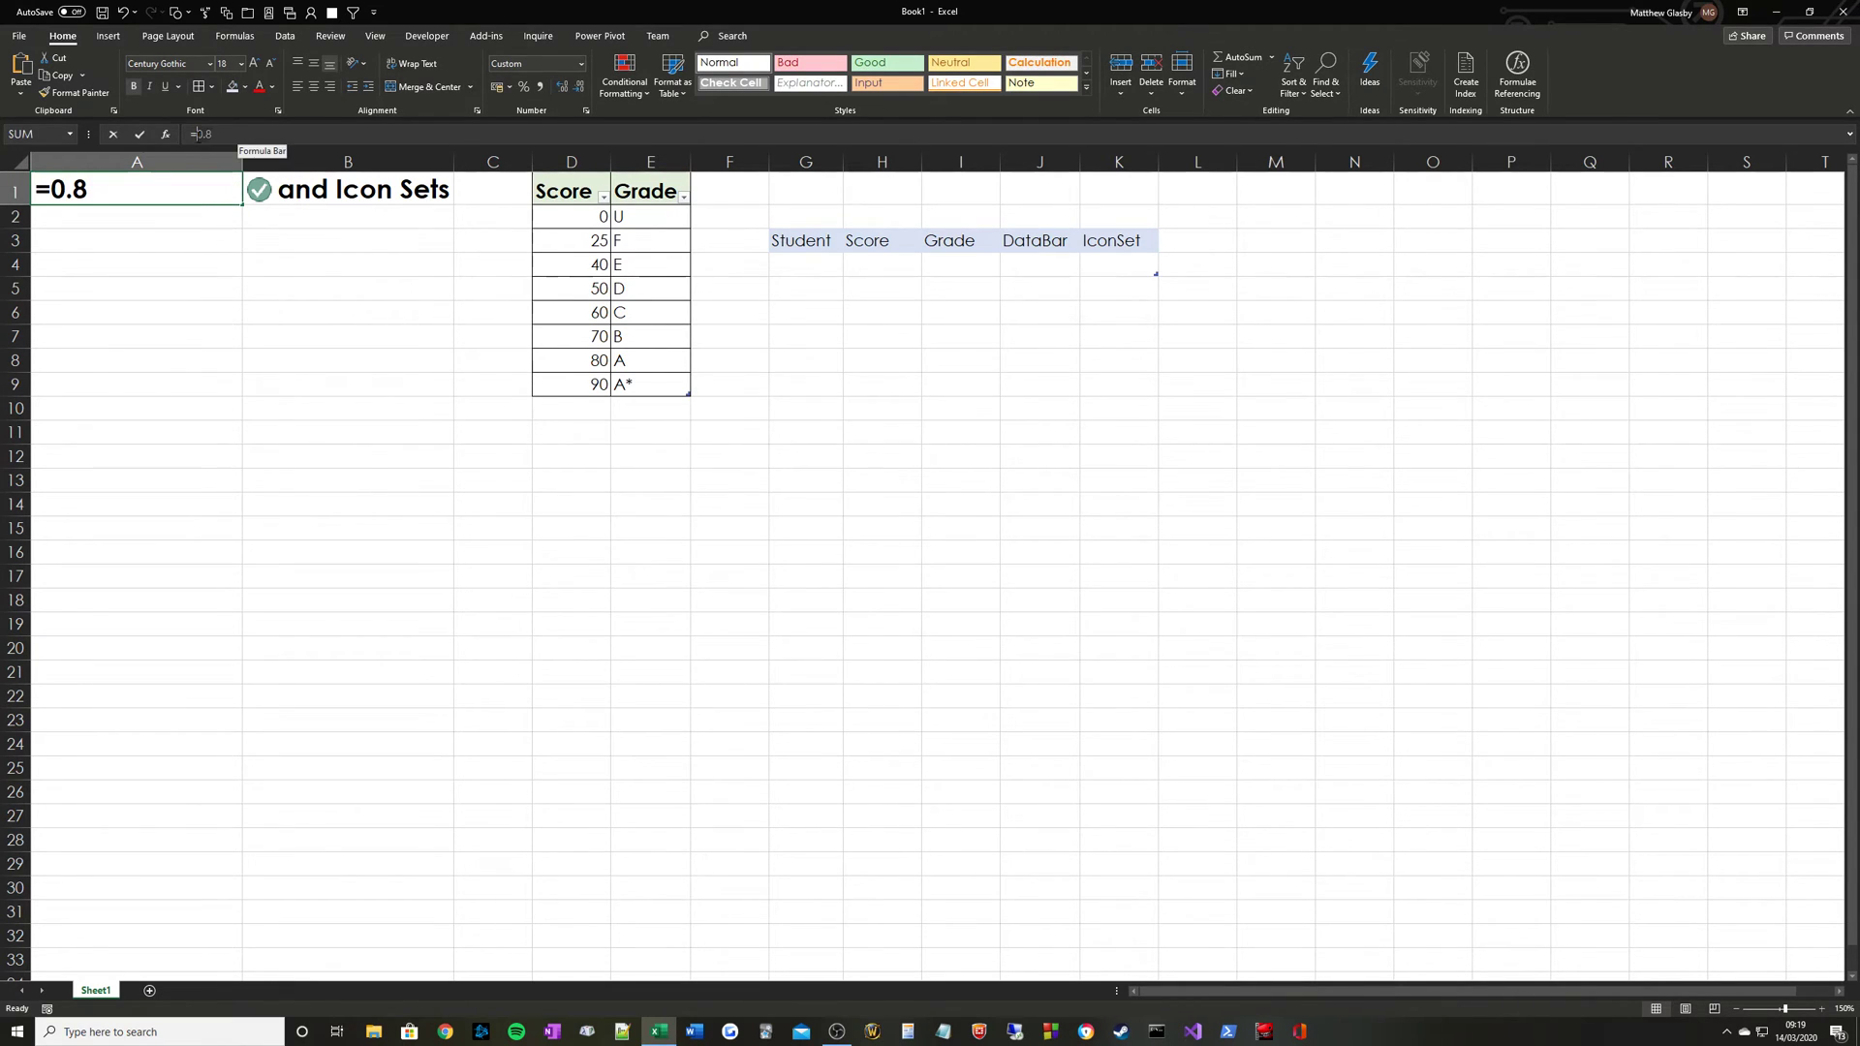
pyautogui.press('BackSpace')
pyautogui.press('BackSpace')
pyautogui.press('BackSpace')
pyautogui.write('-')
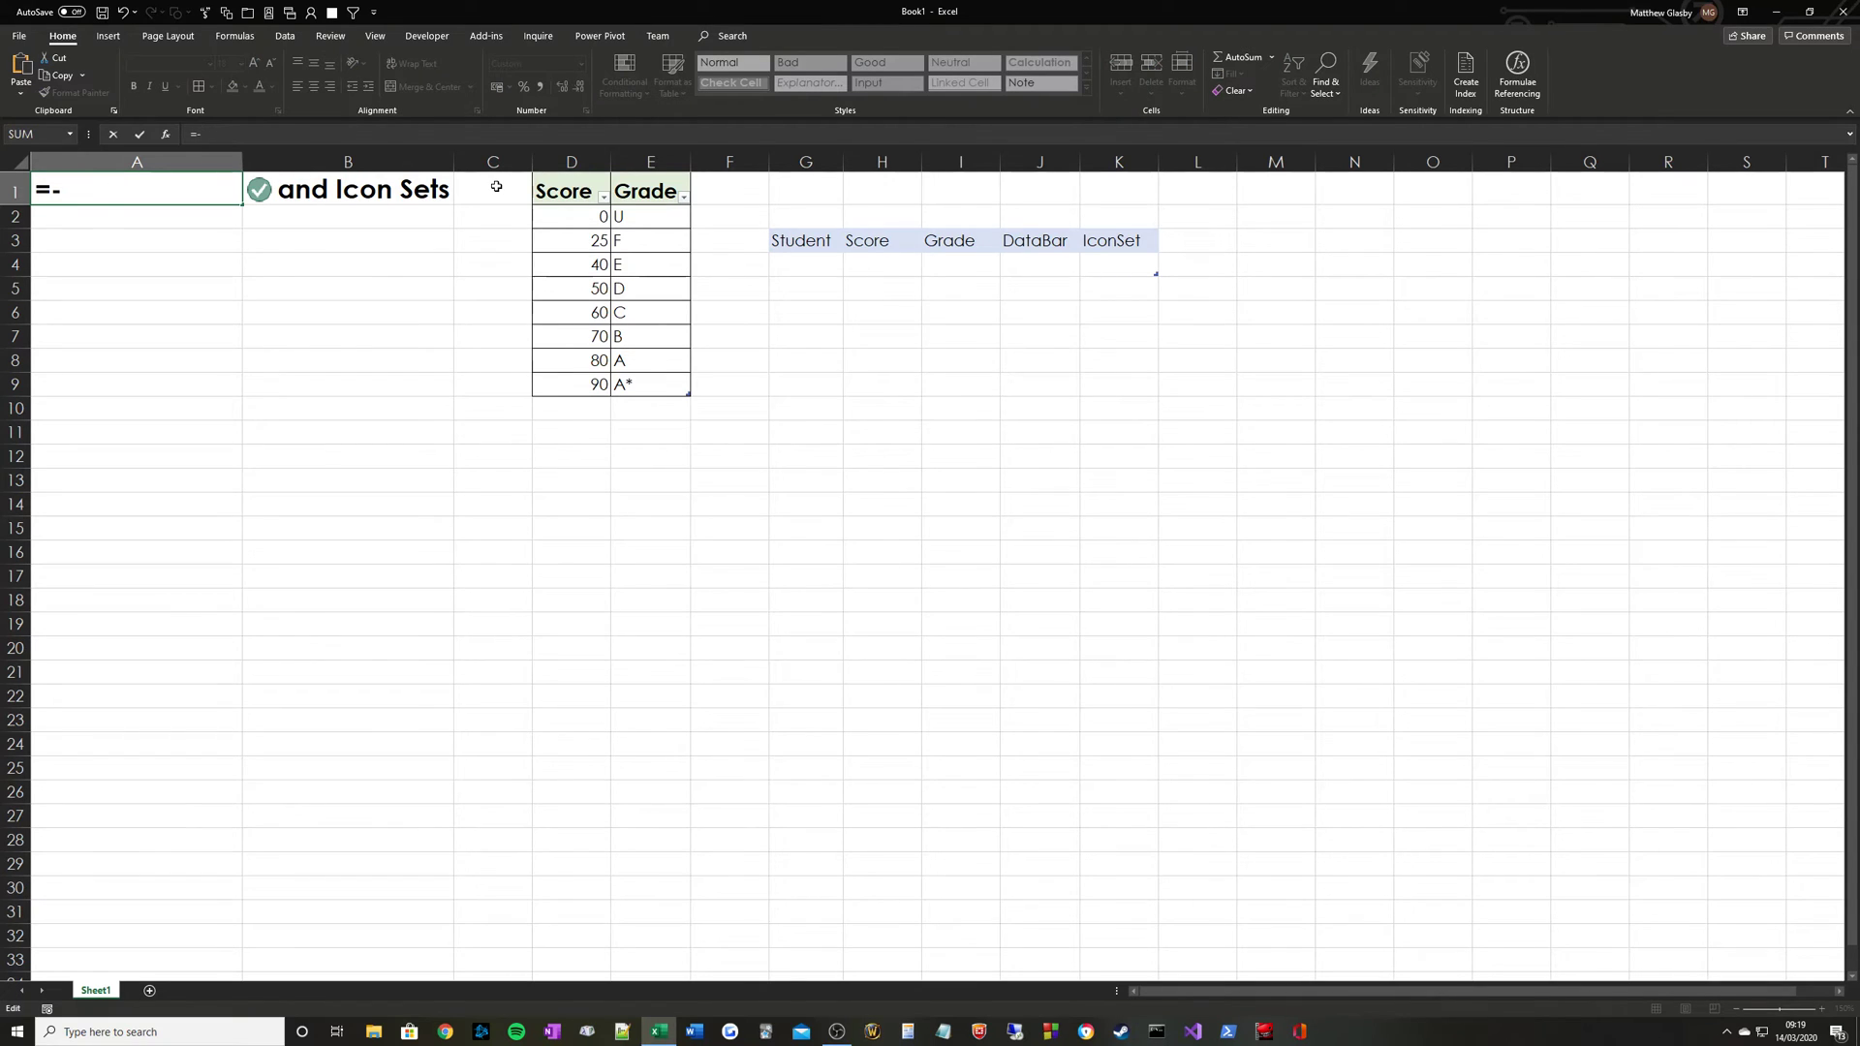
pyautogui.write('5')
pyautogui.hotkey('ctrl', 'Return')
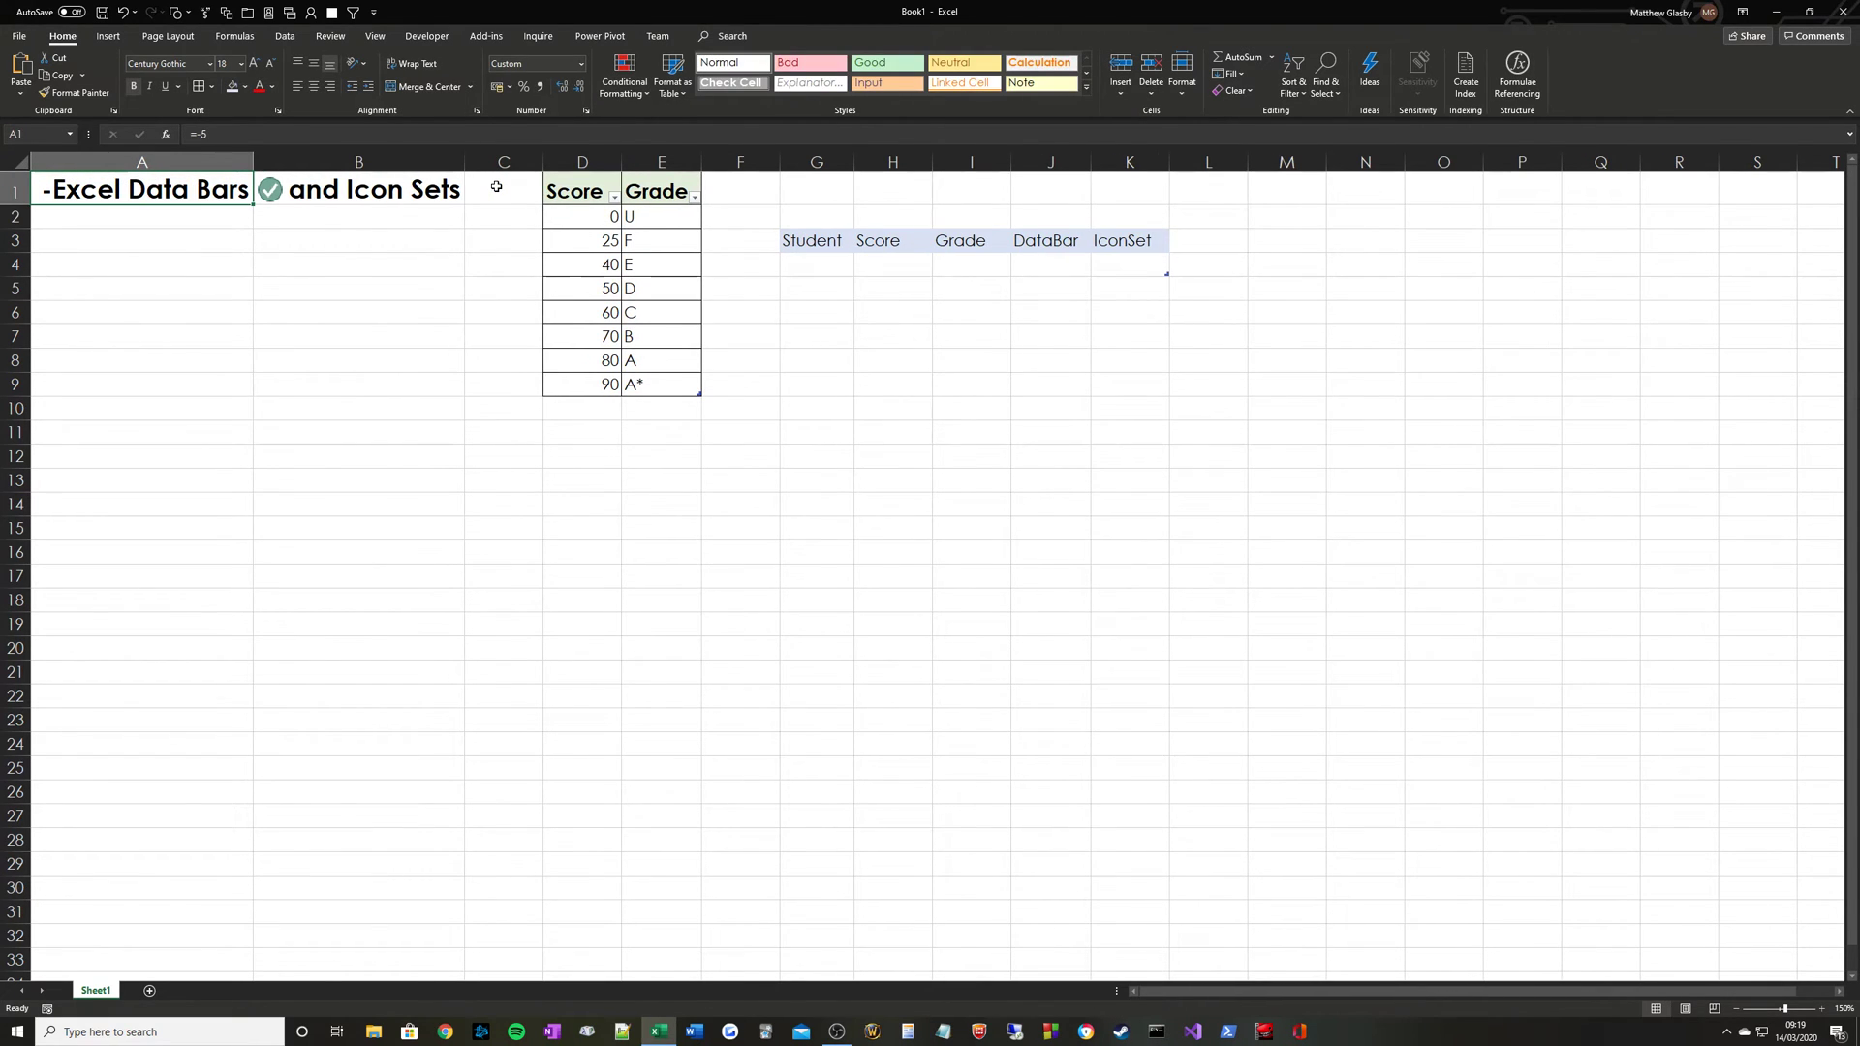
# - Change the formula in cell A1 to the negative decimal =-5.3
pyautogui.click(224, 136)
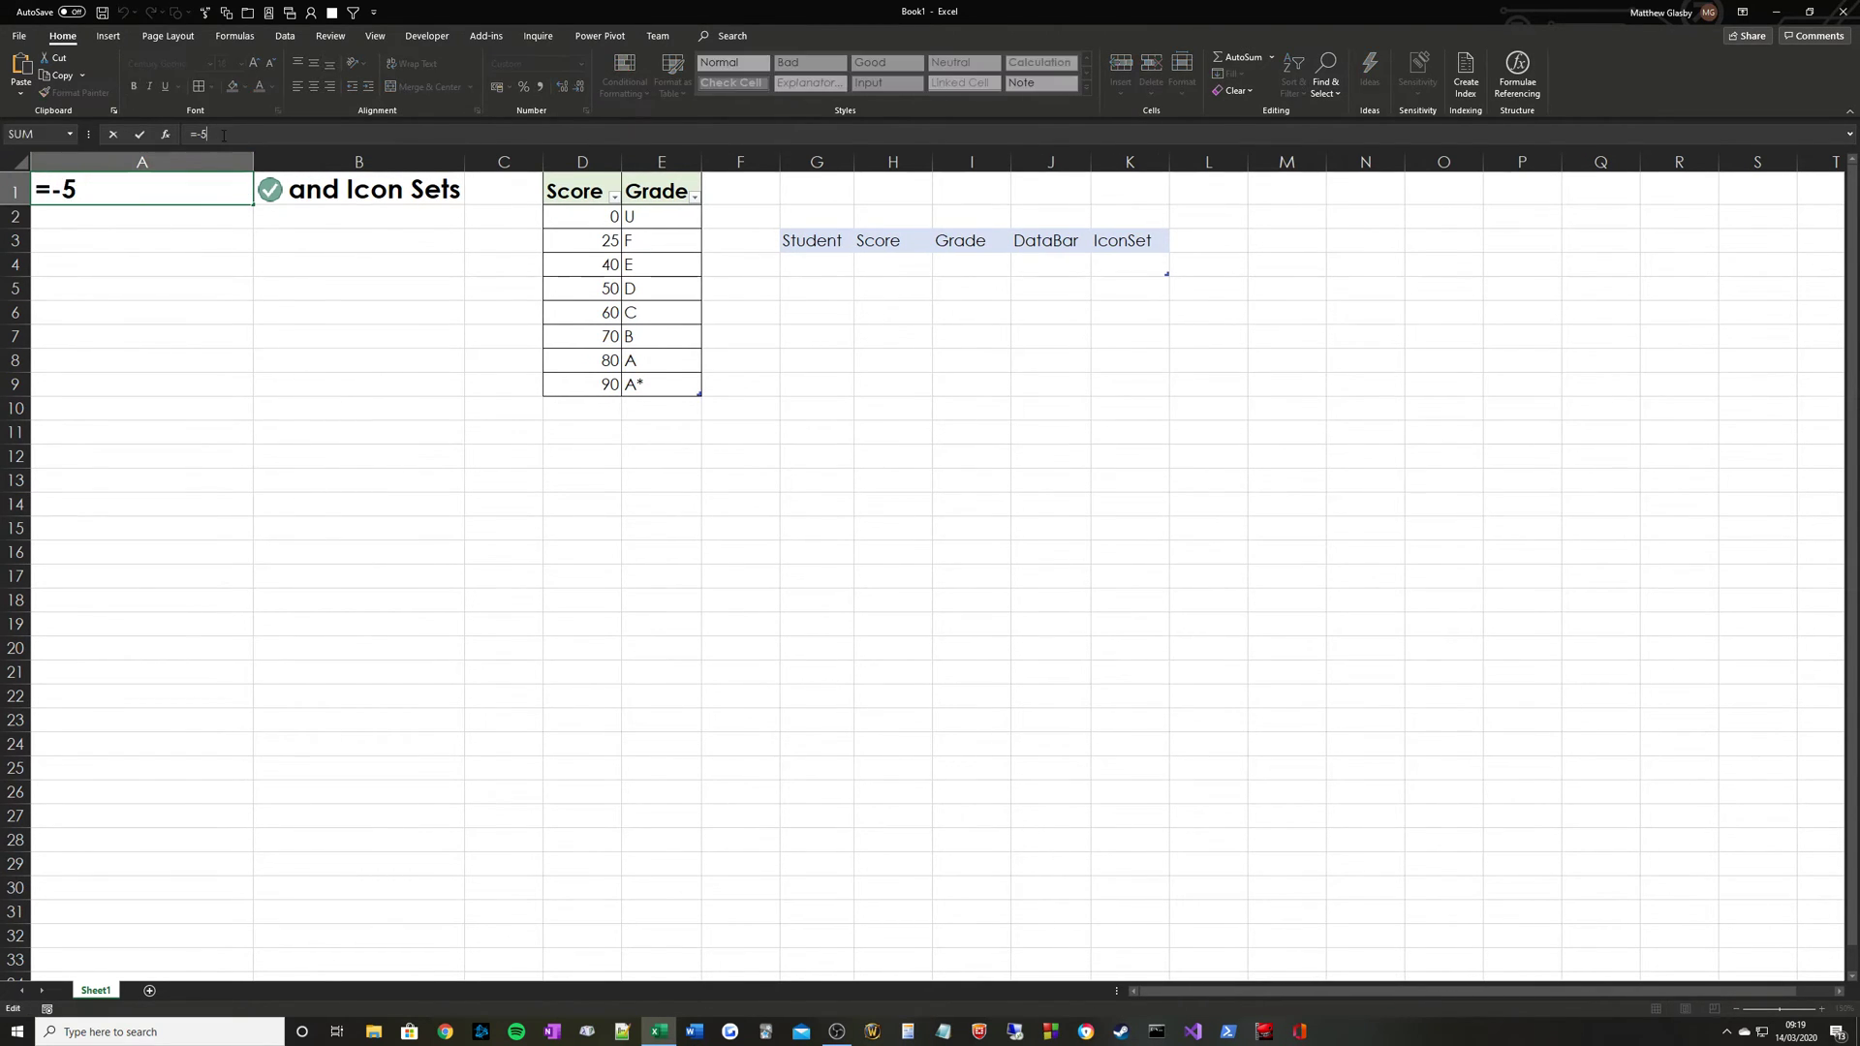
pyautogui.write('.3')
pyautogui.press('Return')
pyautogui.press('Up')
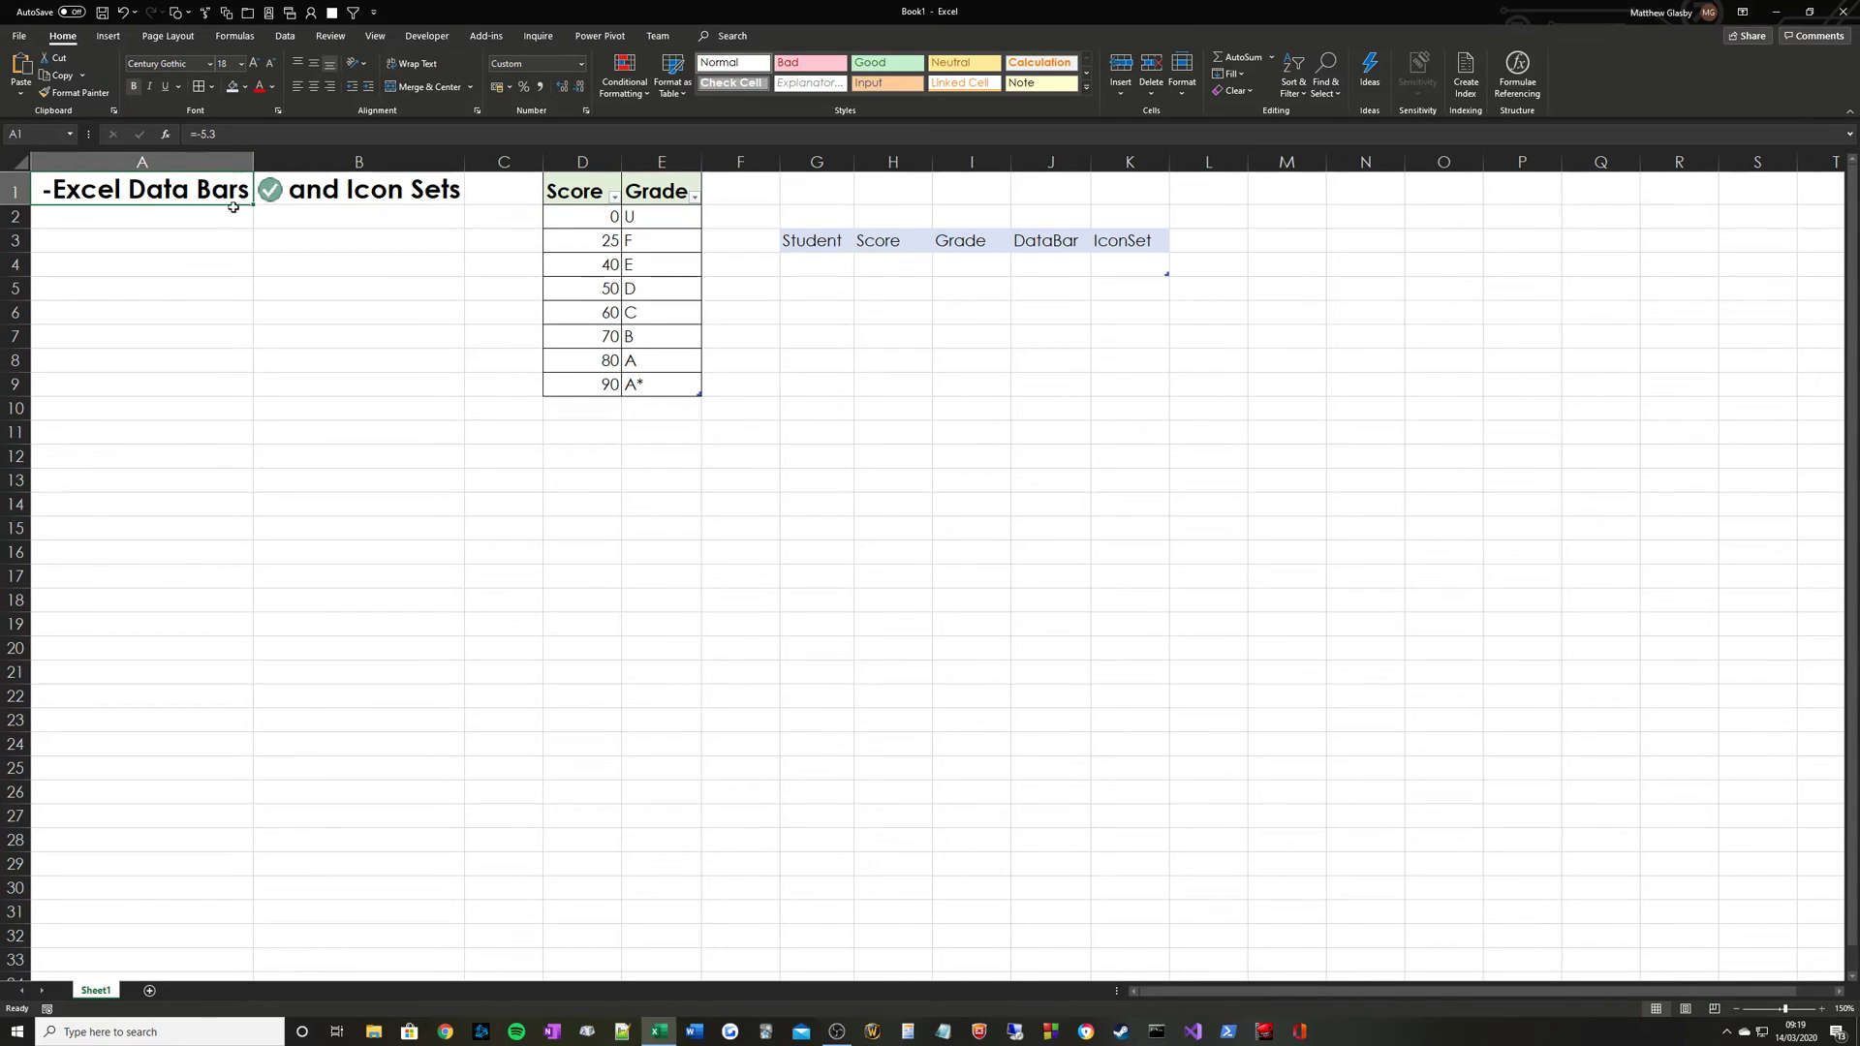
# - Replace the formula in cell A1 with =2 to test a value above the data bar's maximum
pyautogui.click(234, 137)
pyautogui.press('BackSpace')
pyautogui.press('BackSpace')
pyautogui.press('BackSpace')
pyautogui.press('BackSpace')
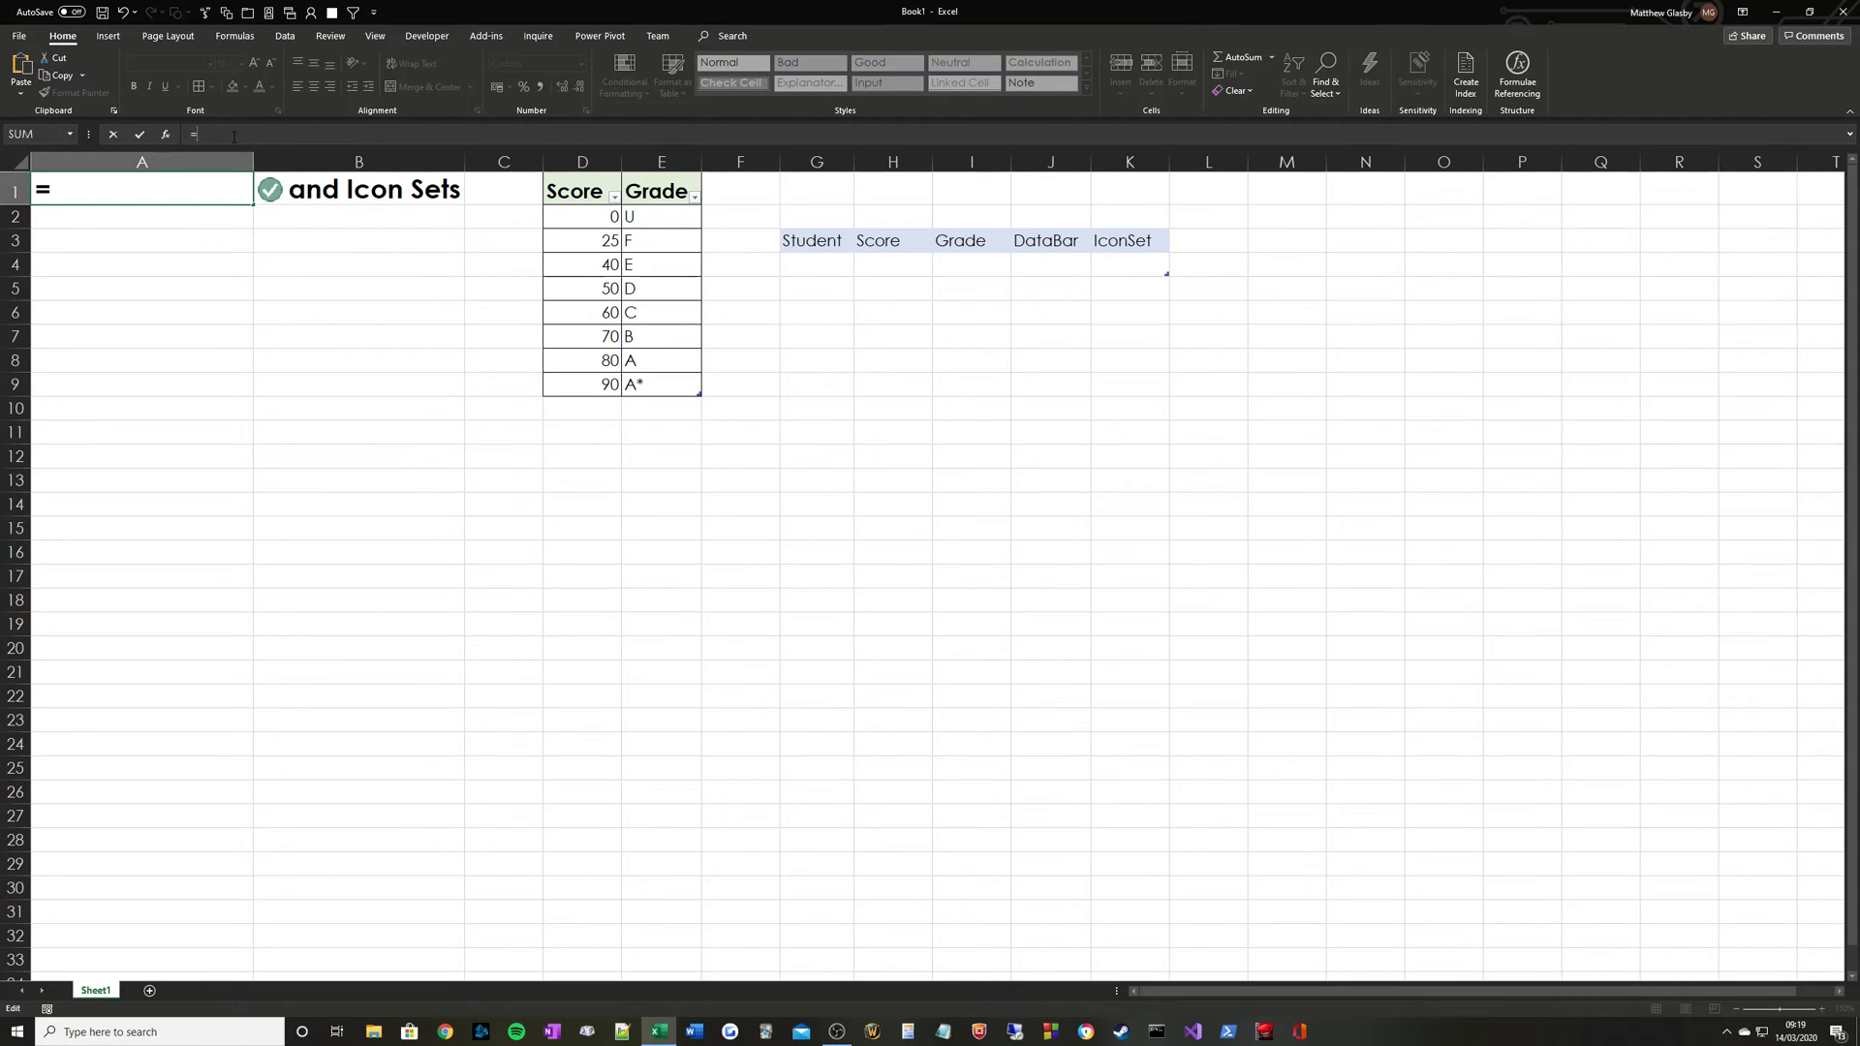
pyautogui.write('2')
pyautogui.press('Return')
pyautogui.press('Up')
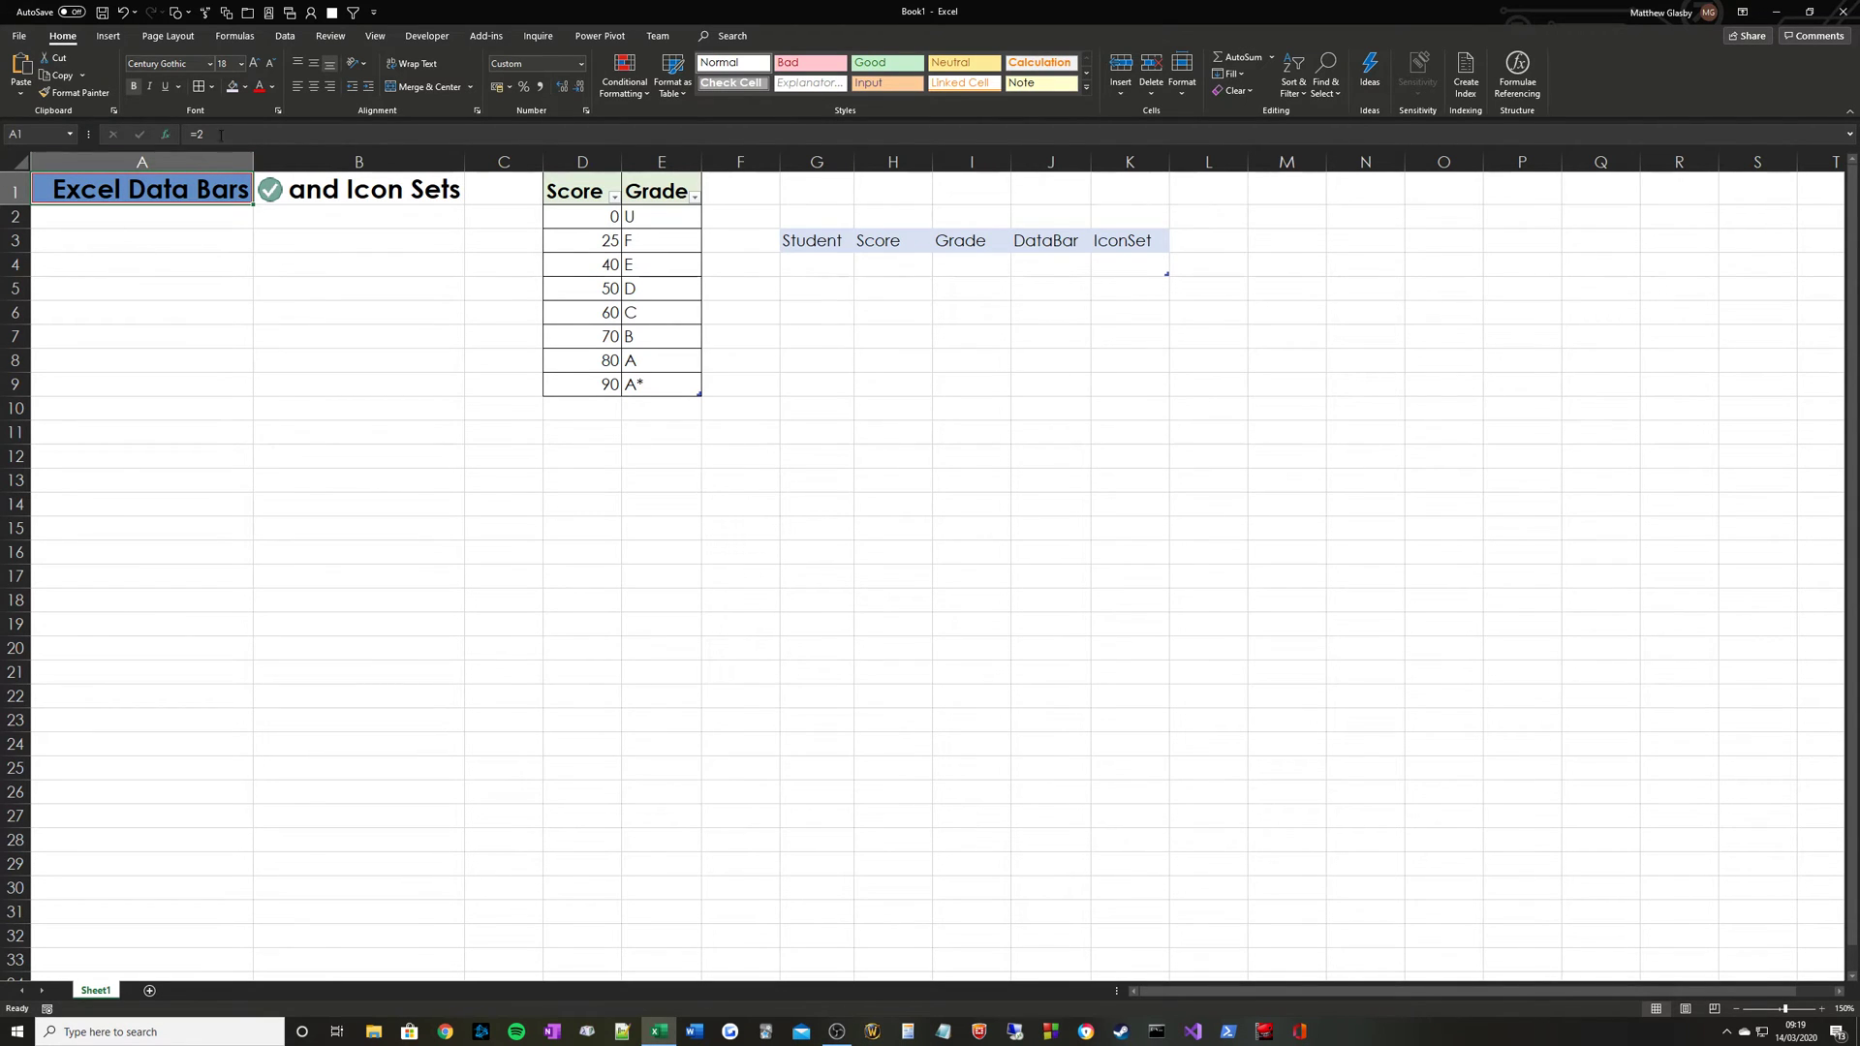
# - Change the formula in cell A1 to =1, matching the data bar's maximum
pyautogui.click(238, 136)
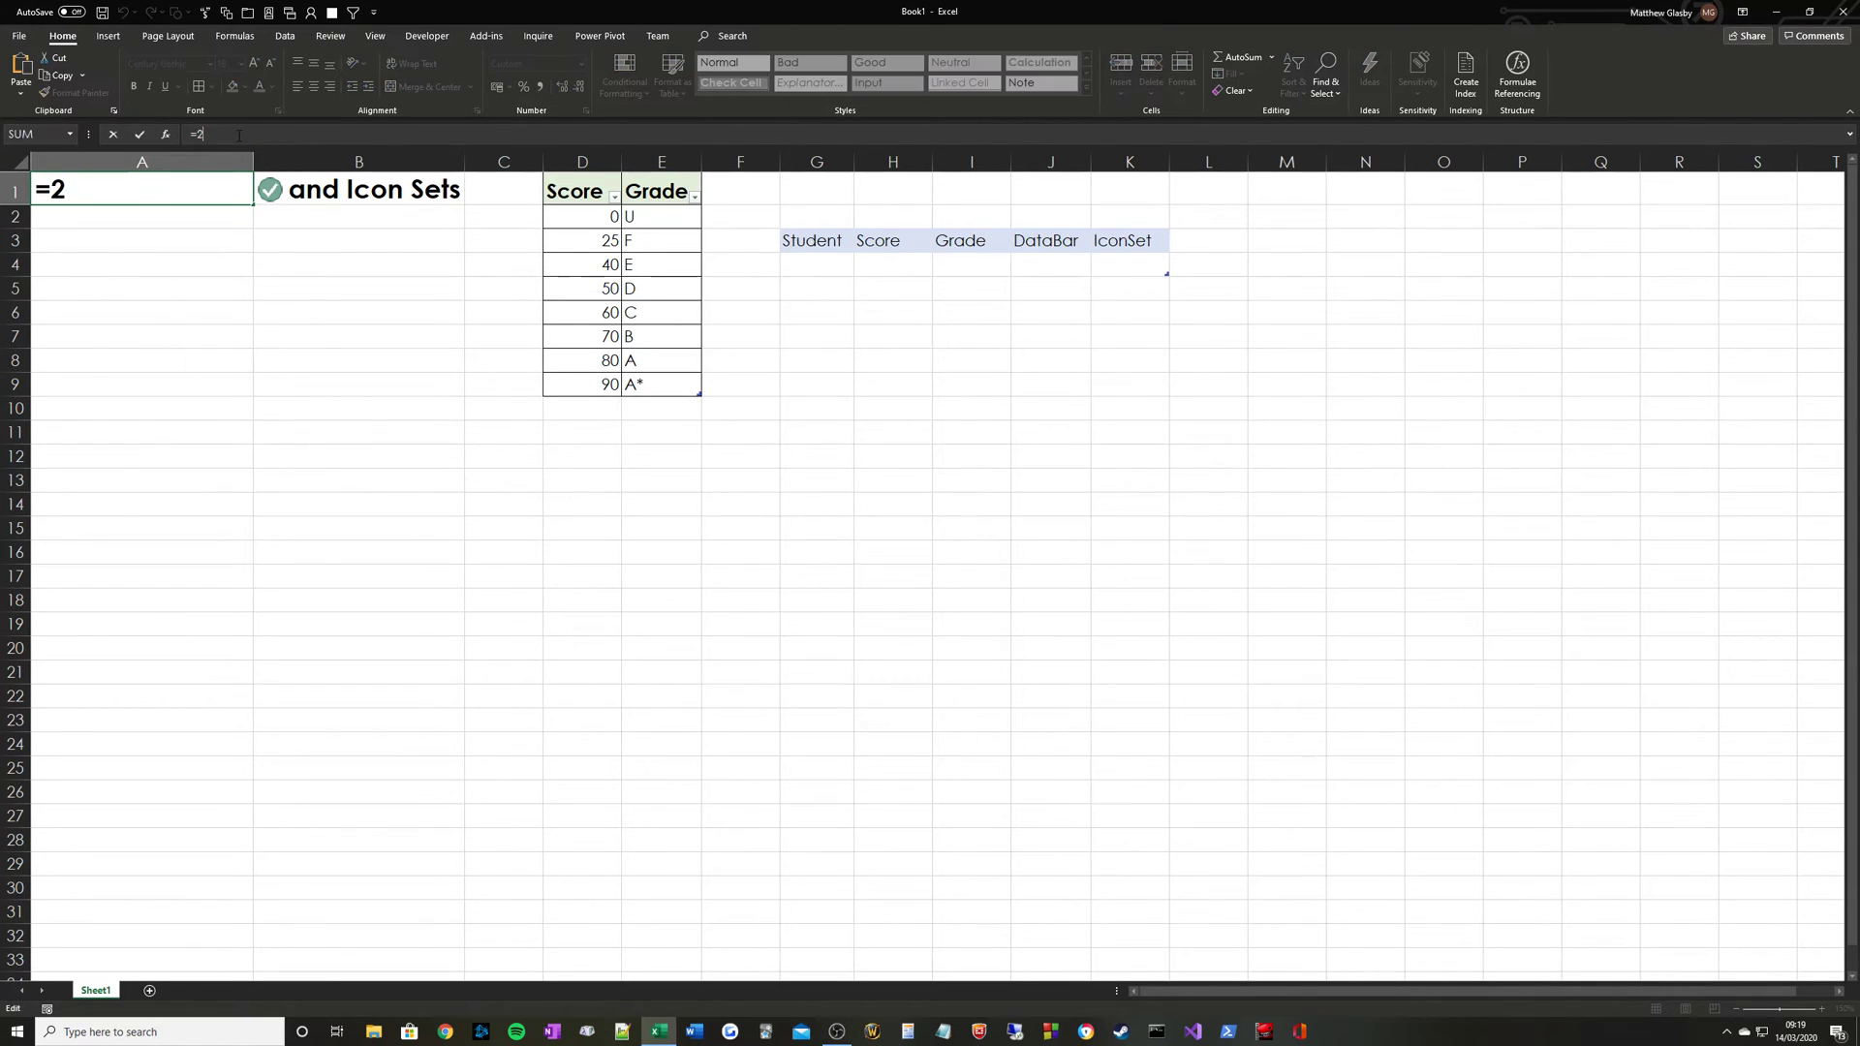
pyautogui.press('BackSpace')
pyautogui.write('1')
pyautogui.press('Return')
pyautogui.press('Up')
# - Change the formula in cell A1 to =5
pyautogui.click(239, 136)
pyautogui.press('BackSpace')
pyautogui.write('5')
pyautogui.press('Return')
pyautogui.press('Up')
# - Set the formula in cell A1 to =0.7 so the data bar partly fills the cell
pyautogui.click(242, 134)
pyautogui.press('BackSpace')
pyautogui.write('0.9')
pyautogui.press('BackSpace')
pyautogui.write('7')
pyautogui.press('Return')
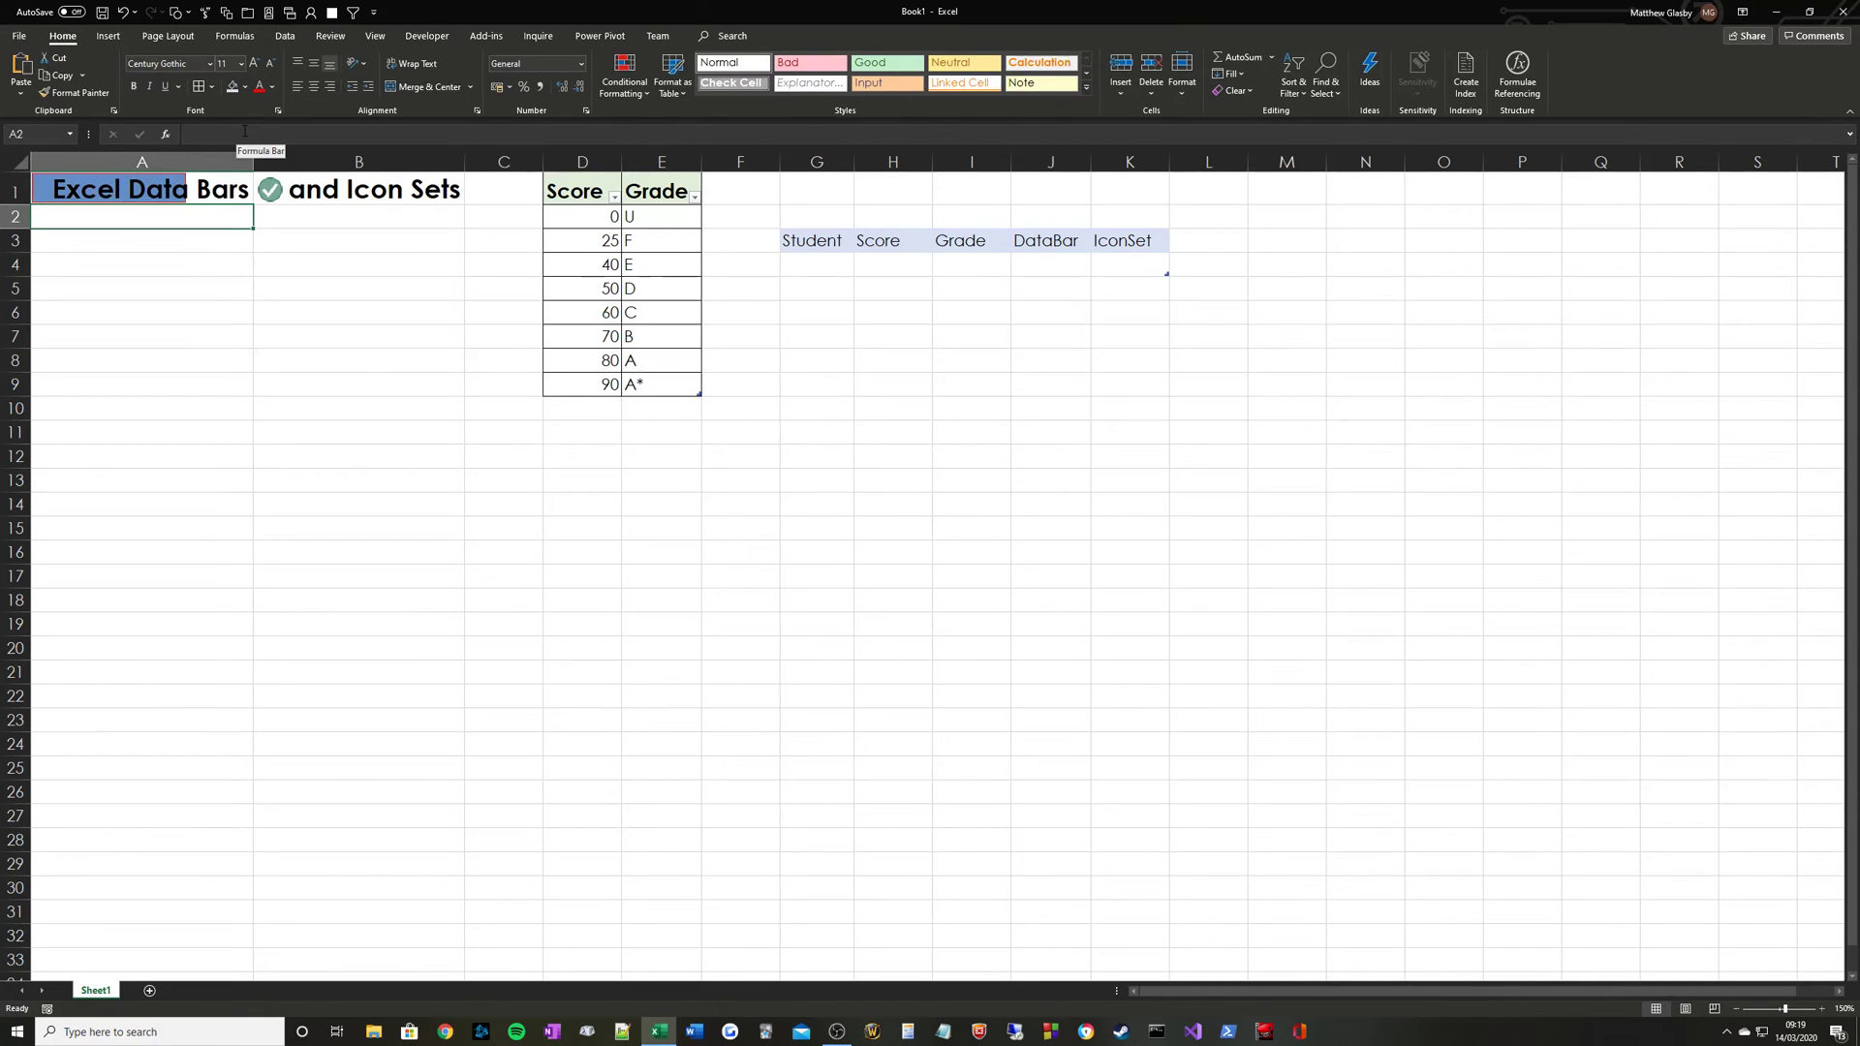
# - Limit the icon set conditional formatting rule of cell B1 to the range =$B$1 and apply the change
pyautogui.click(371, 191)
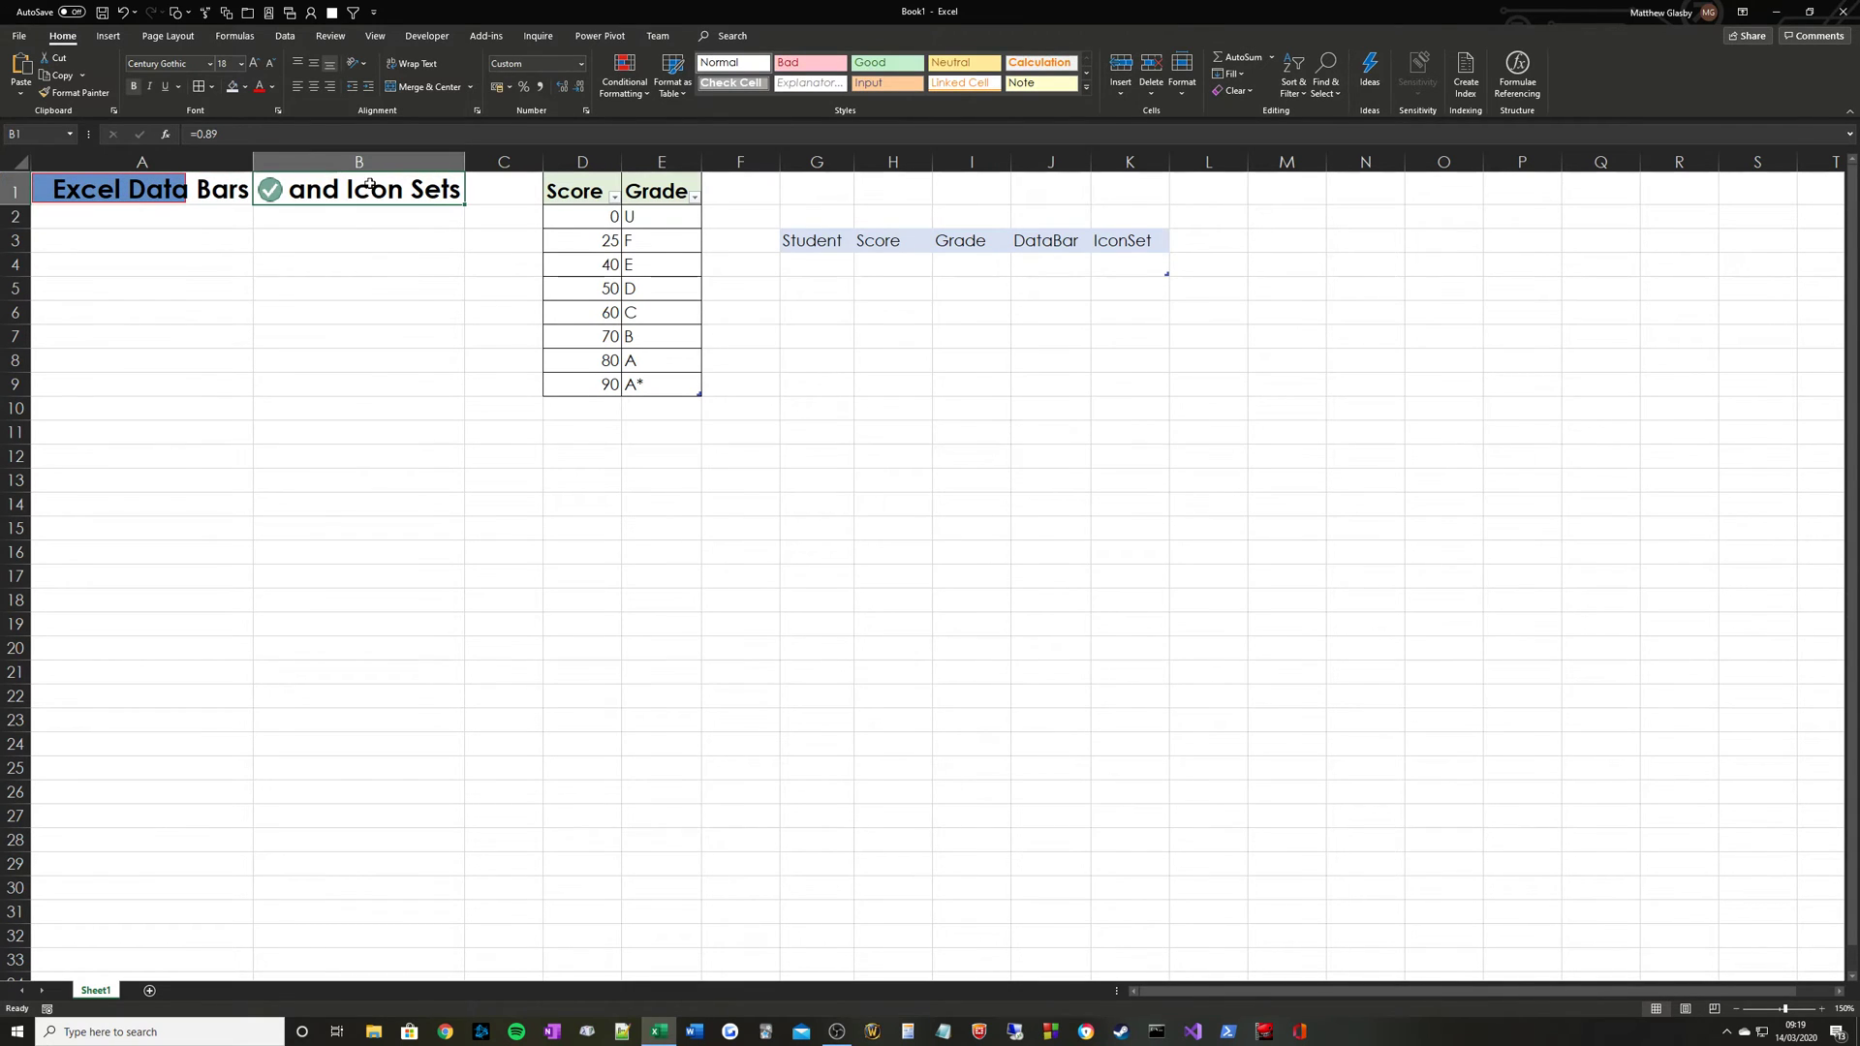
pyautogui.click(624, 82)
pyautogui.click(655, 333)
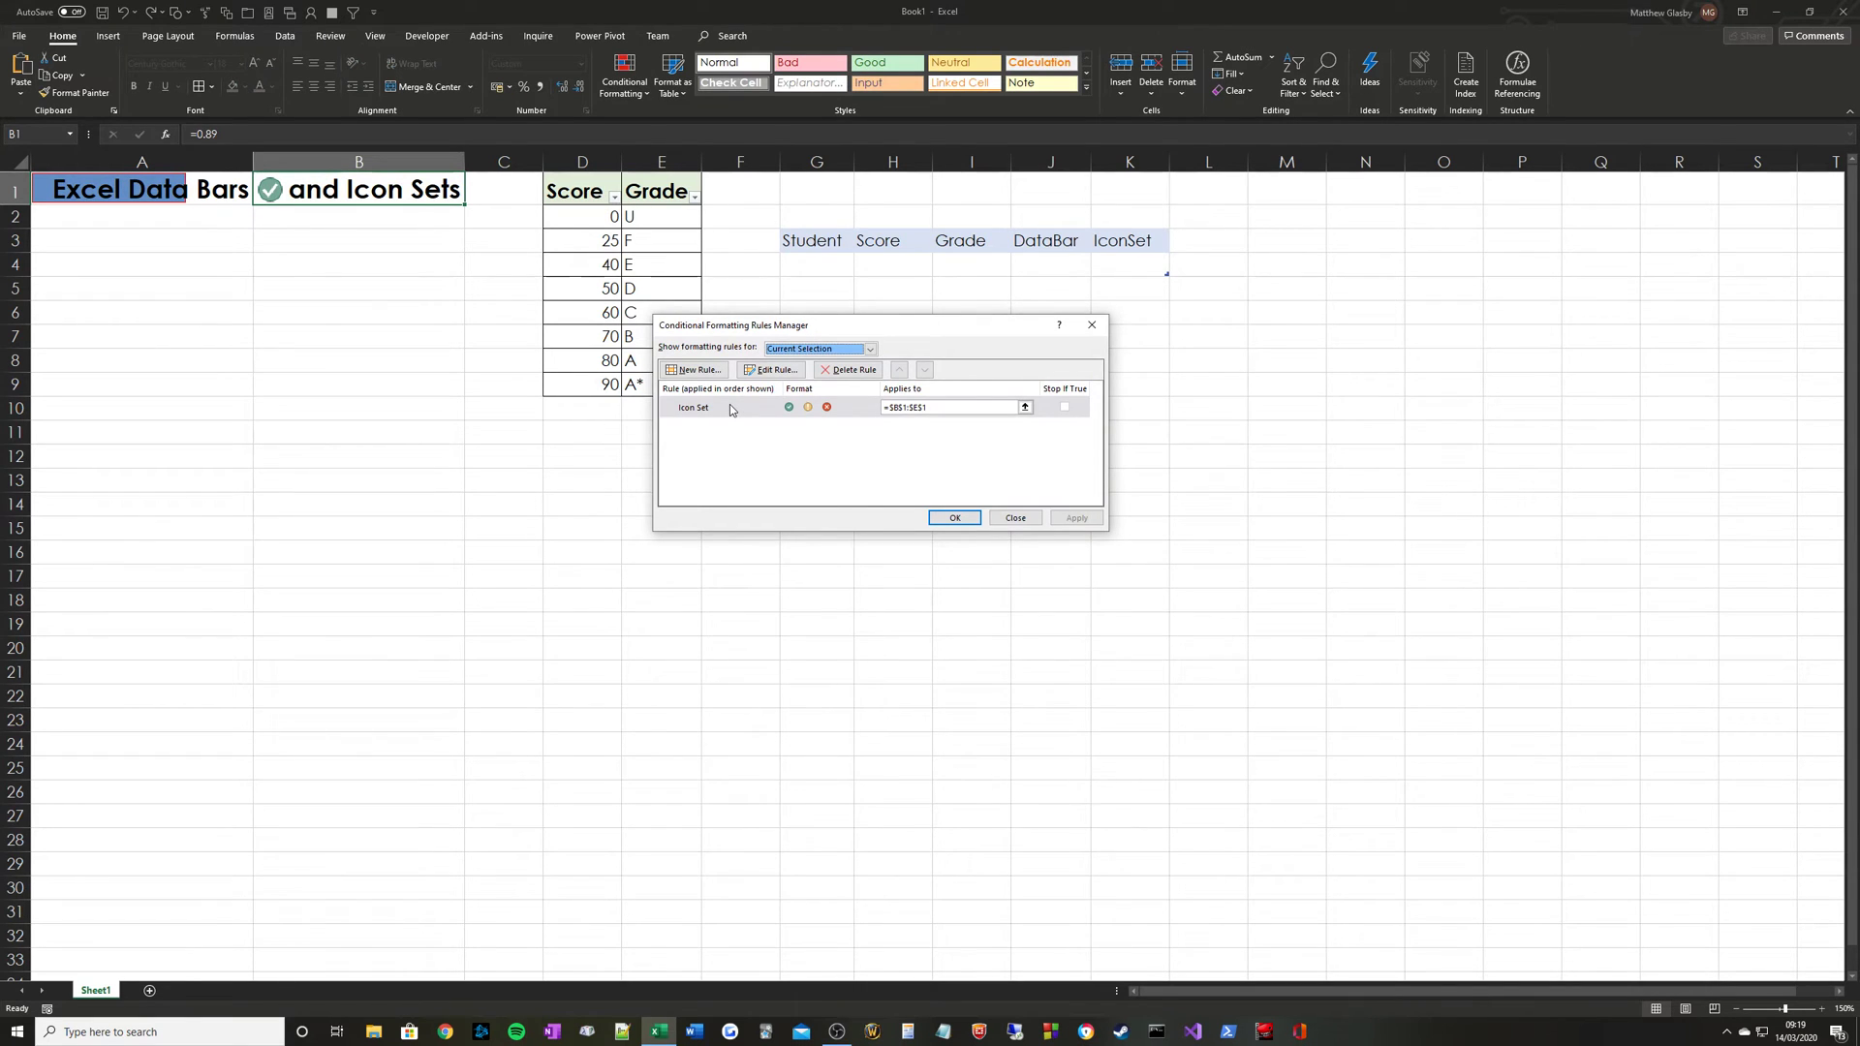
pyautogui.click(730, 409)
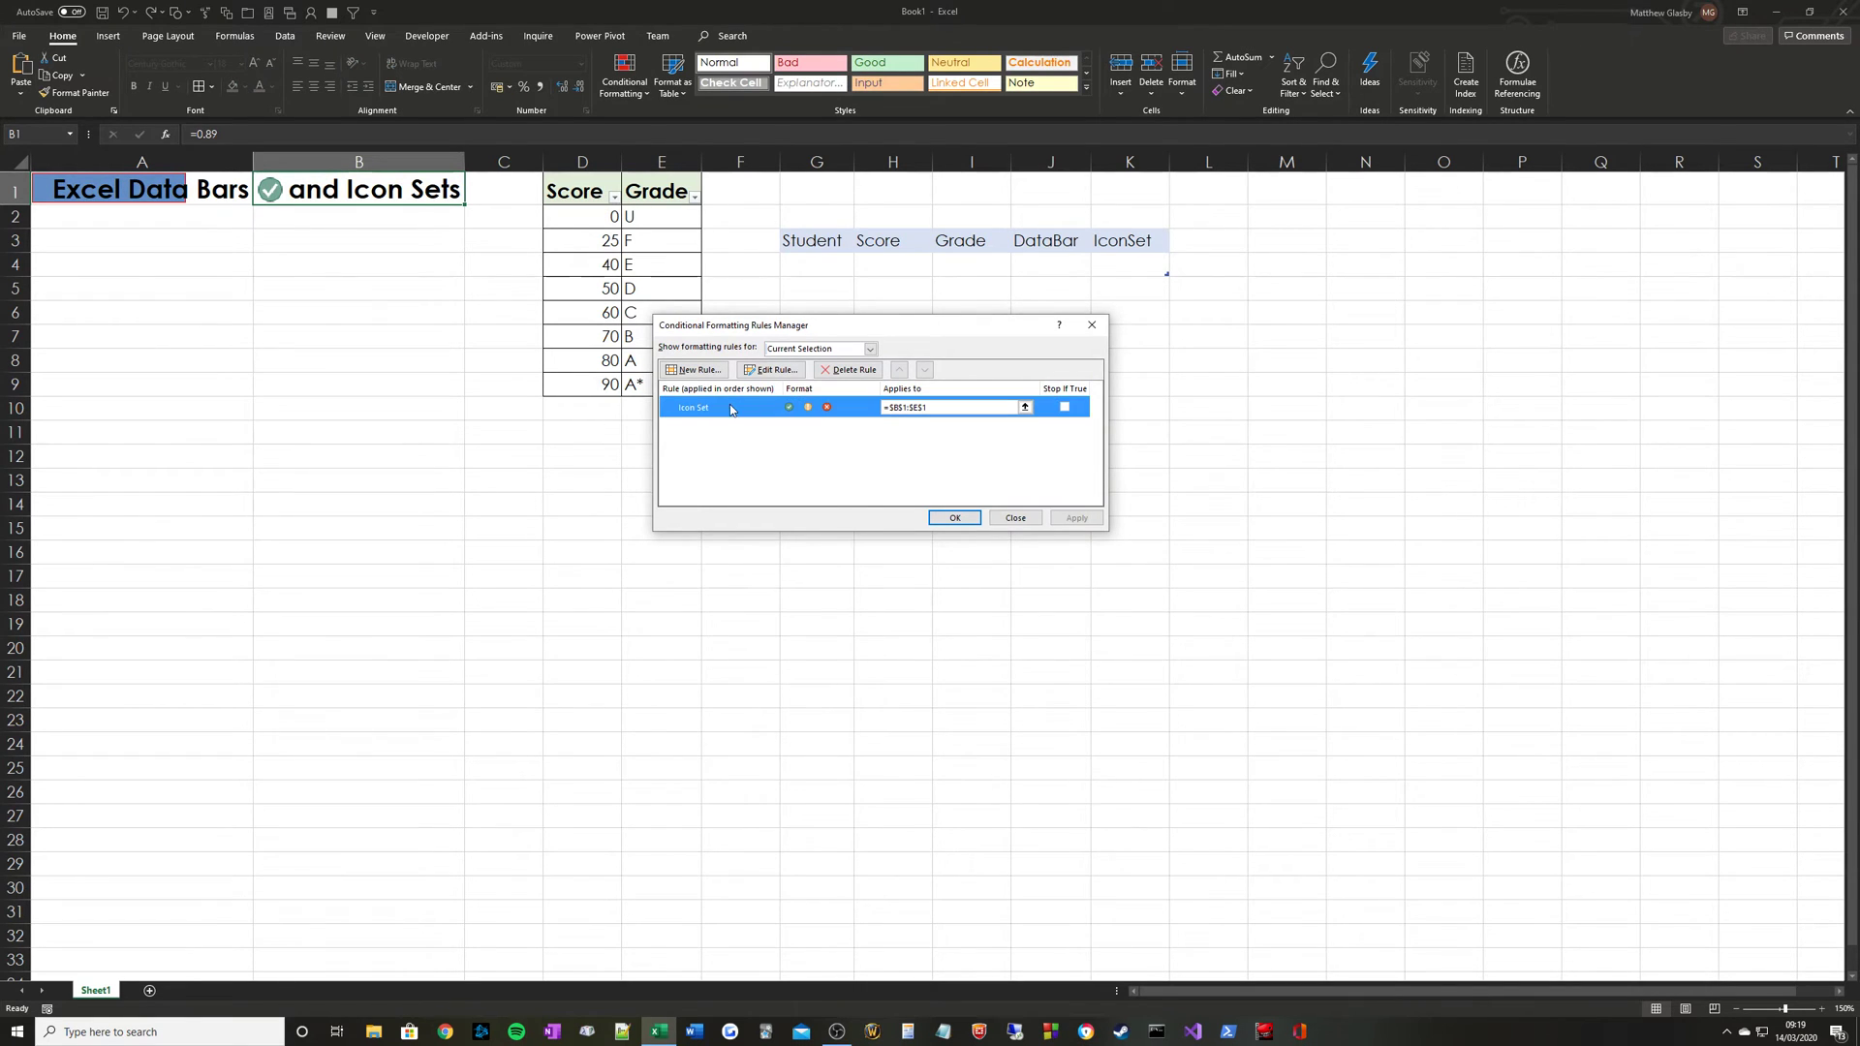
pyautogui.click(935, 408)
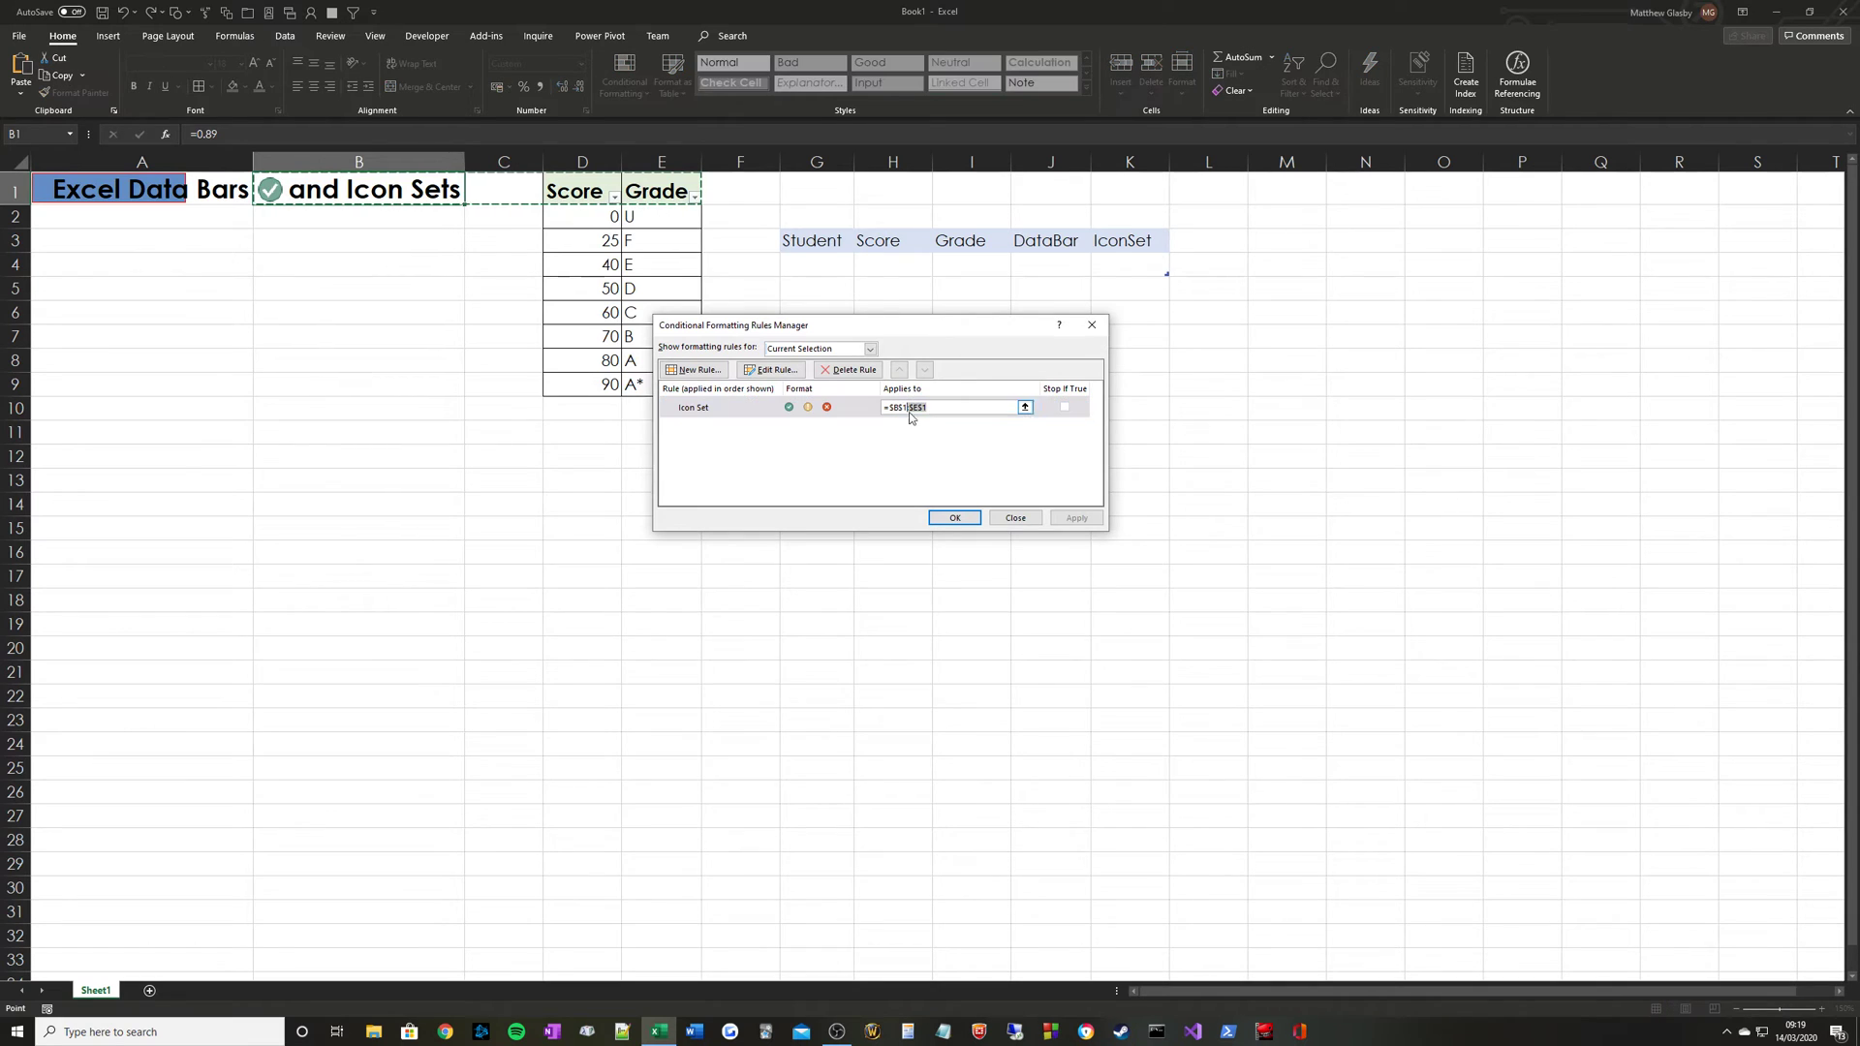
pyautogui.press('BackSpace')
pyautogui.press('BackSpace')
pyautogui.press('BackSpace')
pyautogui.press('BackSpace')
pyautogui.press('BackSpace')
pyautogui.click(1074, 517)
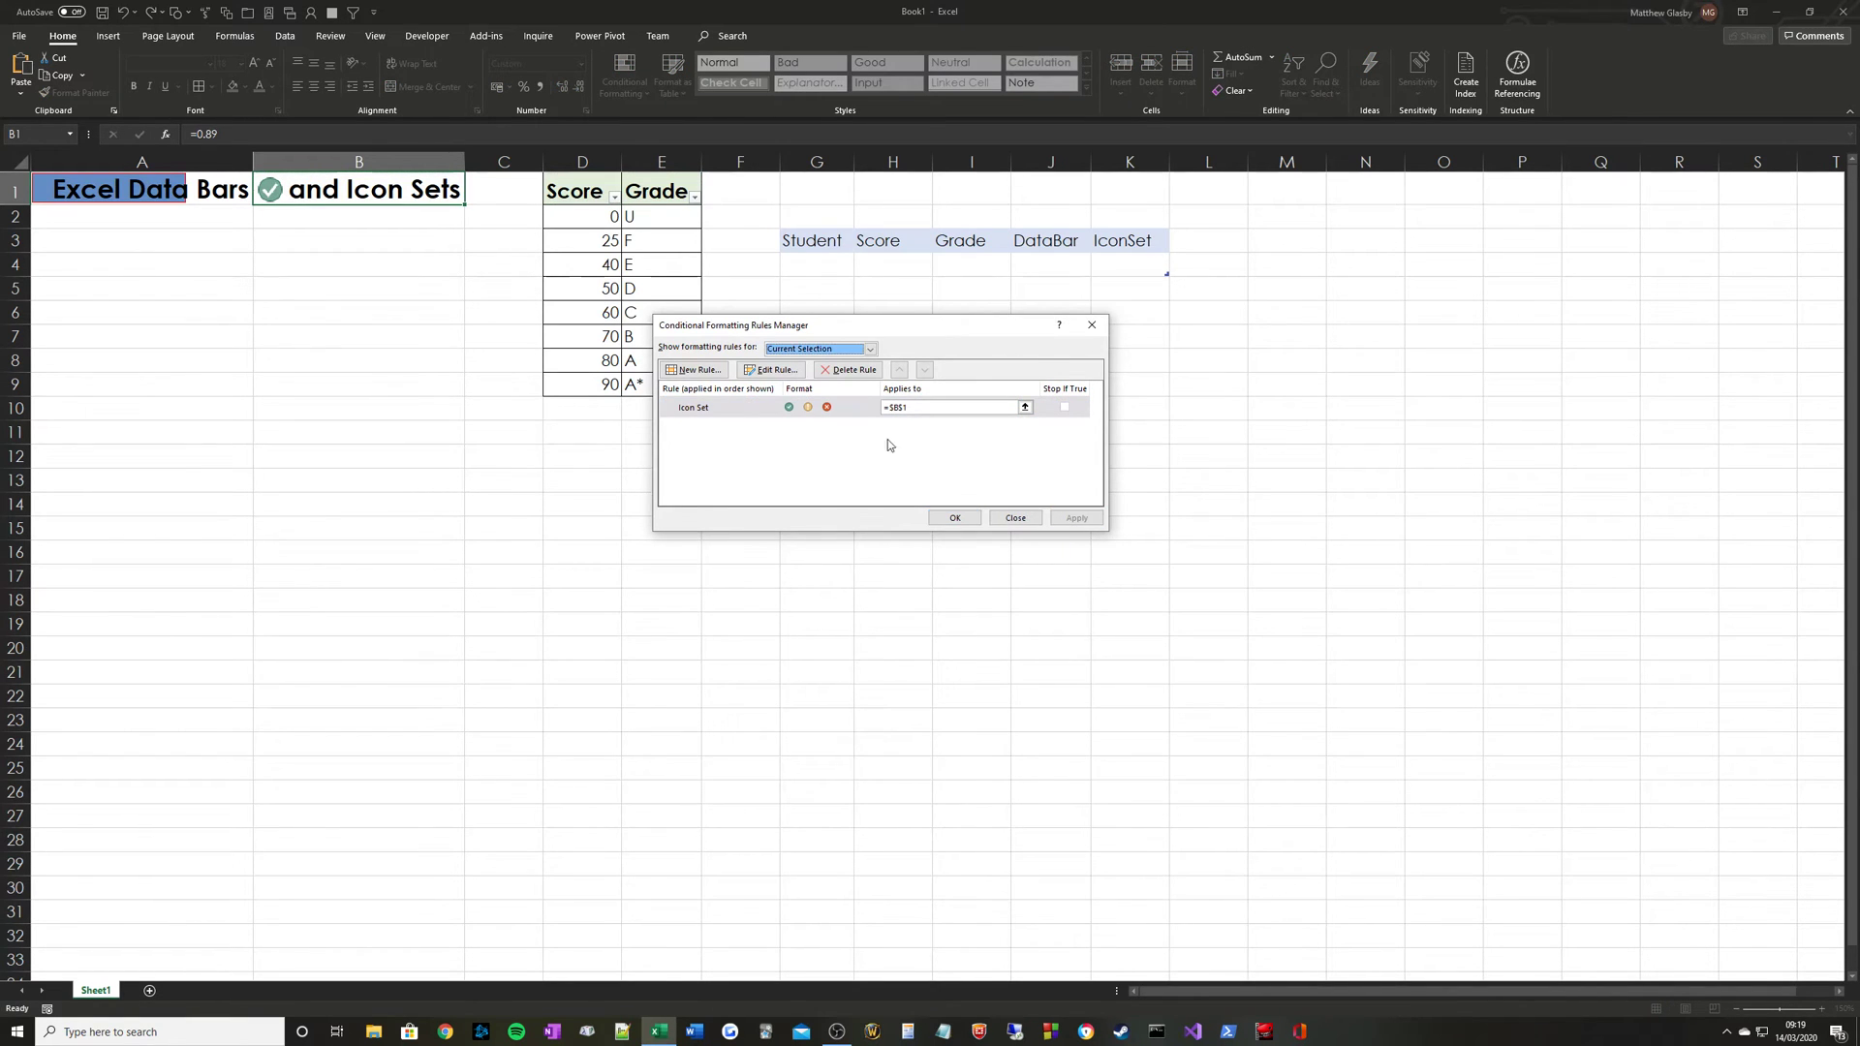
# - Examine the icon style and value thresholds of the icon set rule for cell B1
pyautogui.click(775, 410)
pyautogui.click(775, 370)
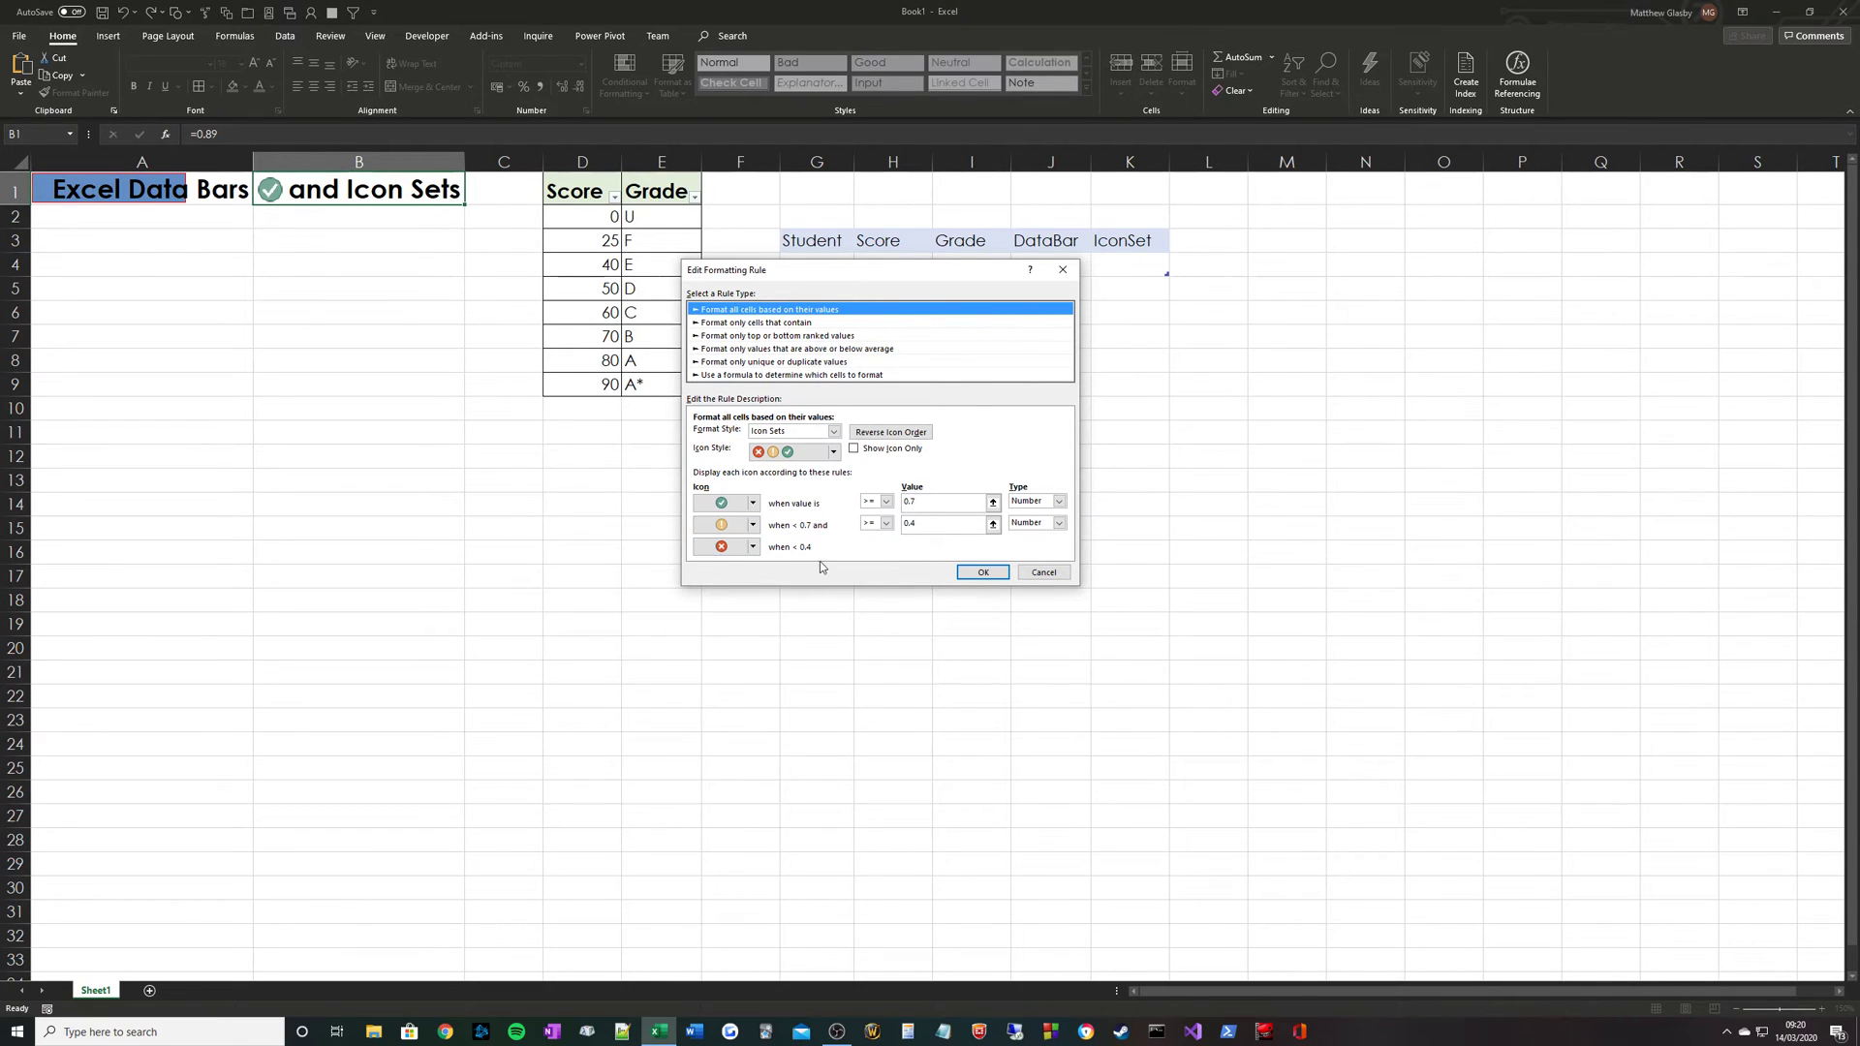
pyautogui.click(981, 572)
pyautogui.click(953, 517)
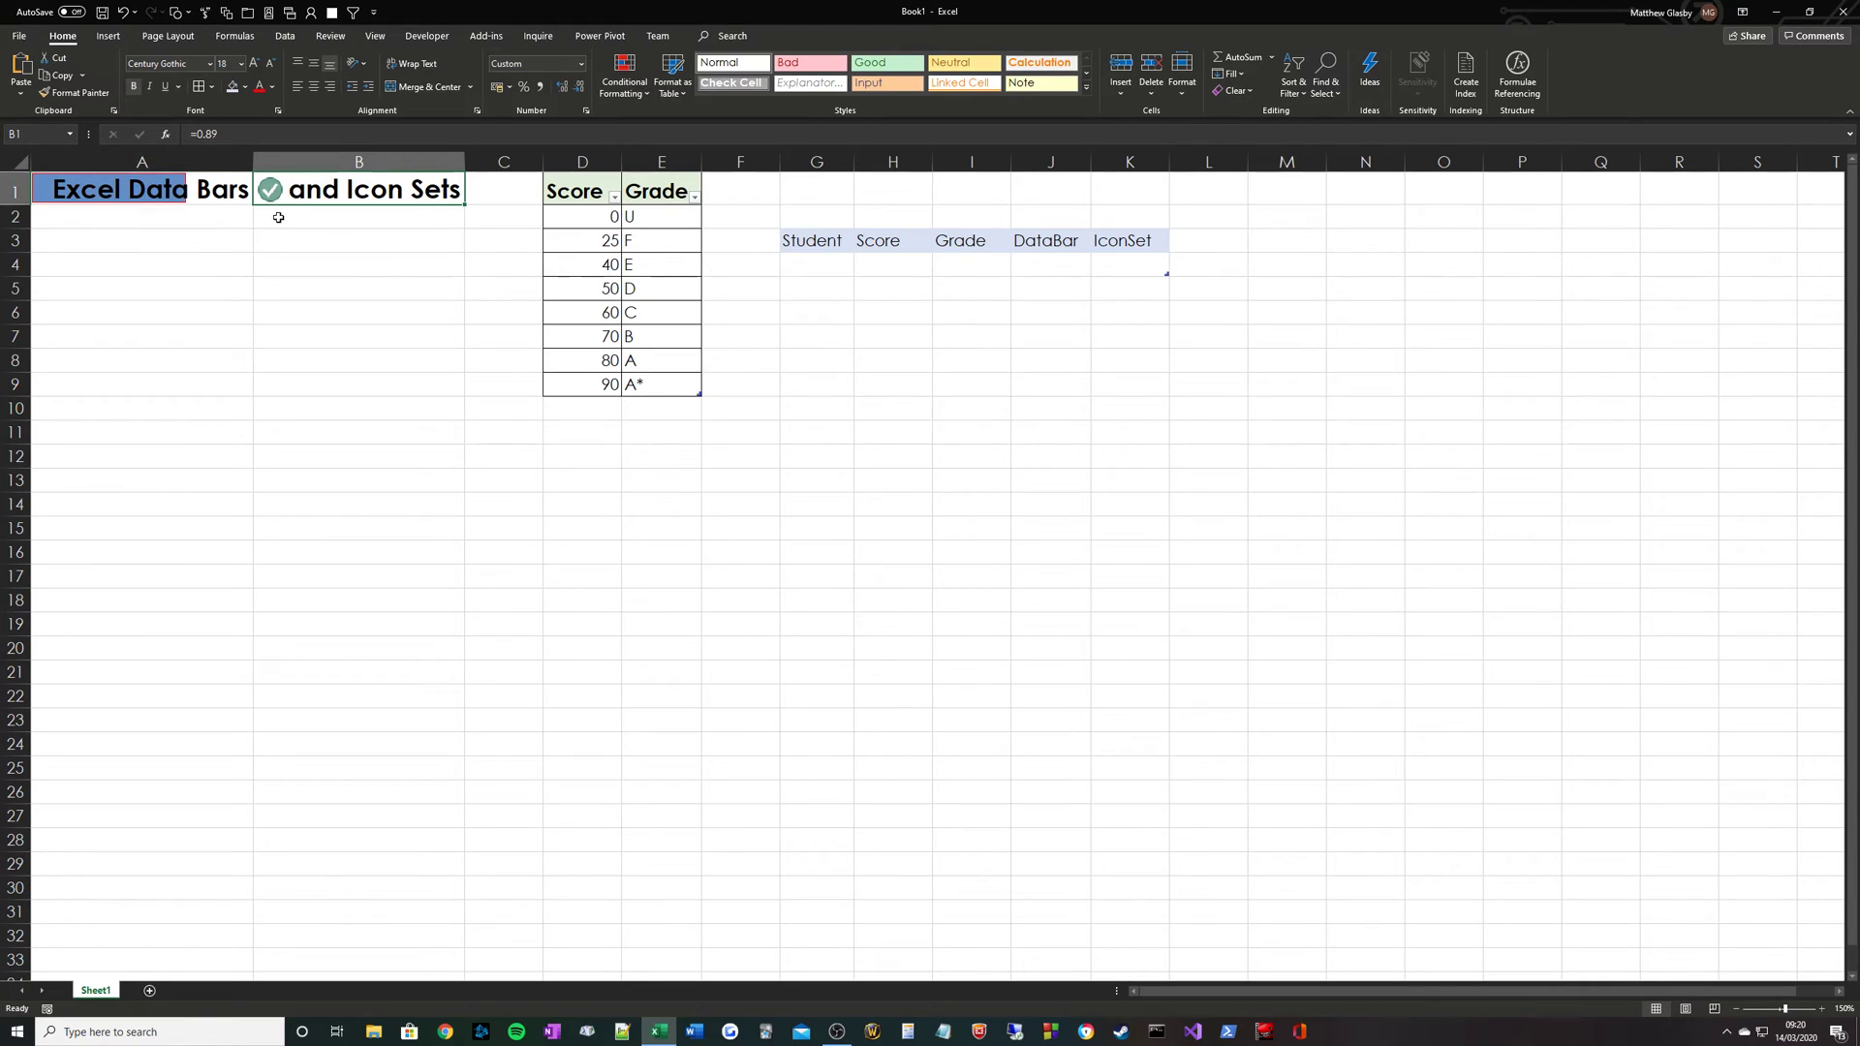
# - Enter =0.63 in cell B1 to test the icon set's middle band
pyautogui.click(327, 312)
pyautogui.click(326, 192)
pyautogui.write('=')
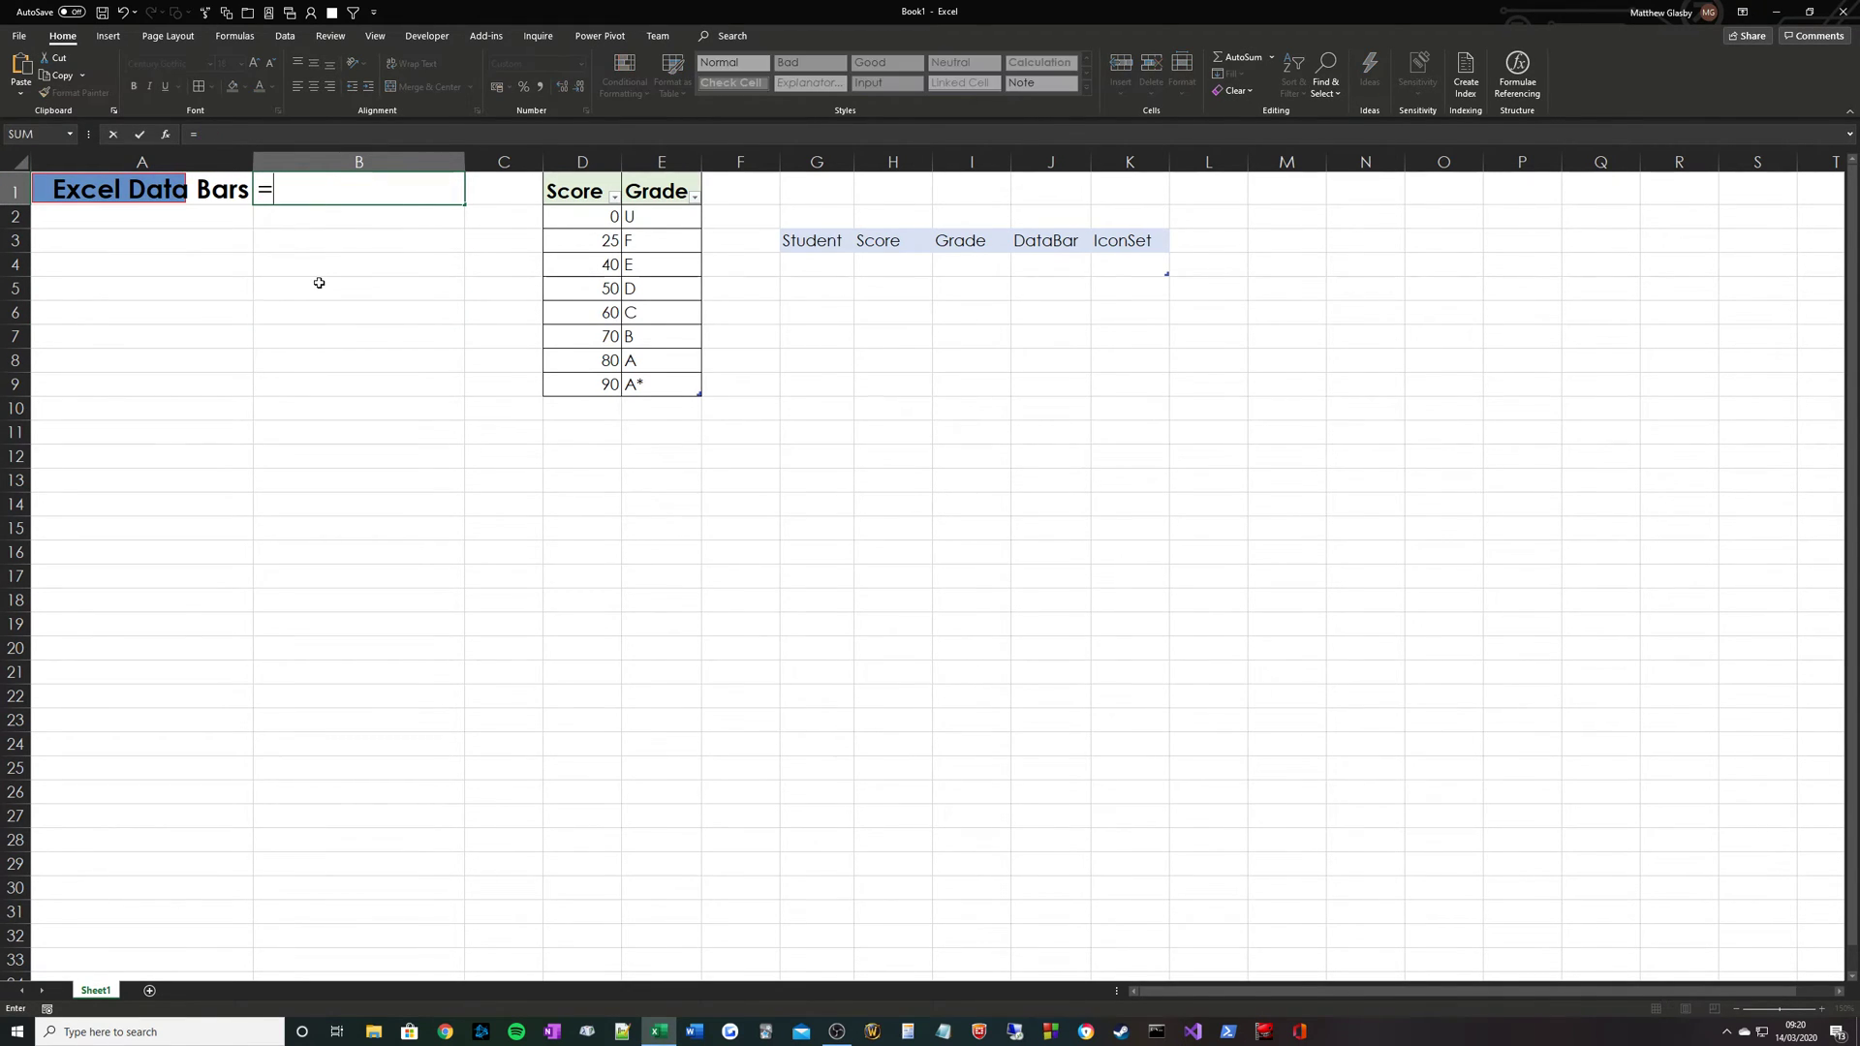
pyautogui.write('0.63')
pyautogui.press('Return')
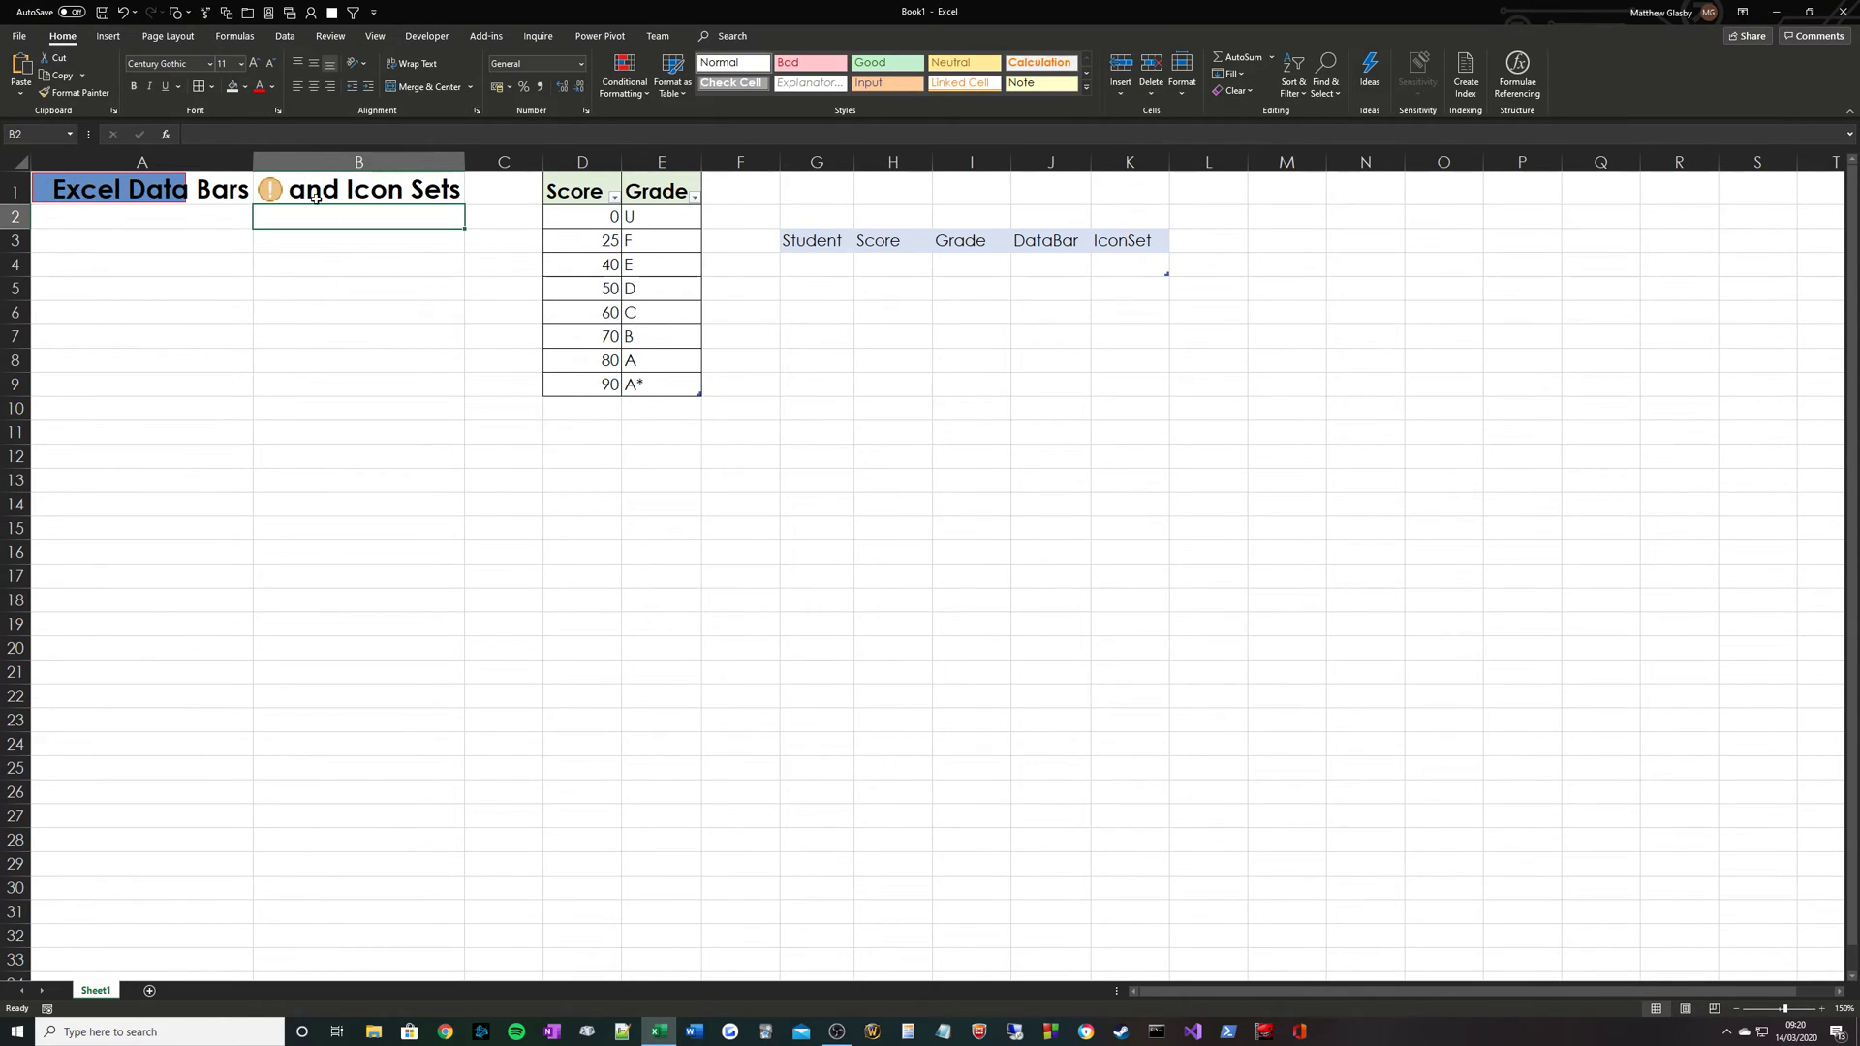
# - Change the formula in cell B1 to =0.2 to test the icon set's lowest band
pyautogui.click(323, 188)
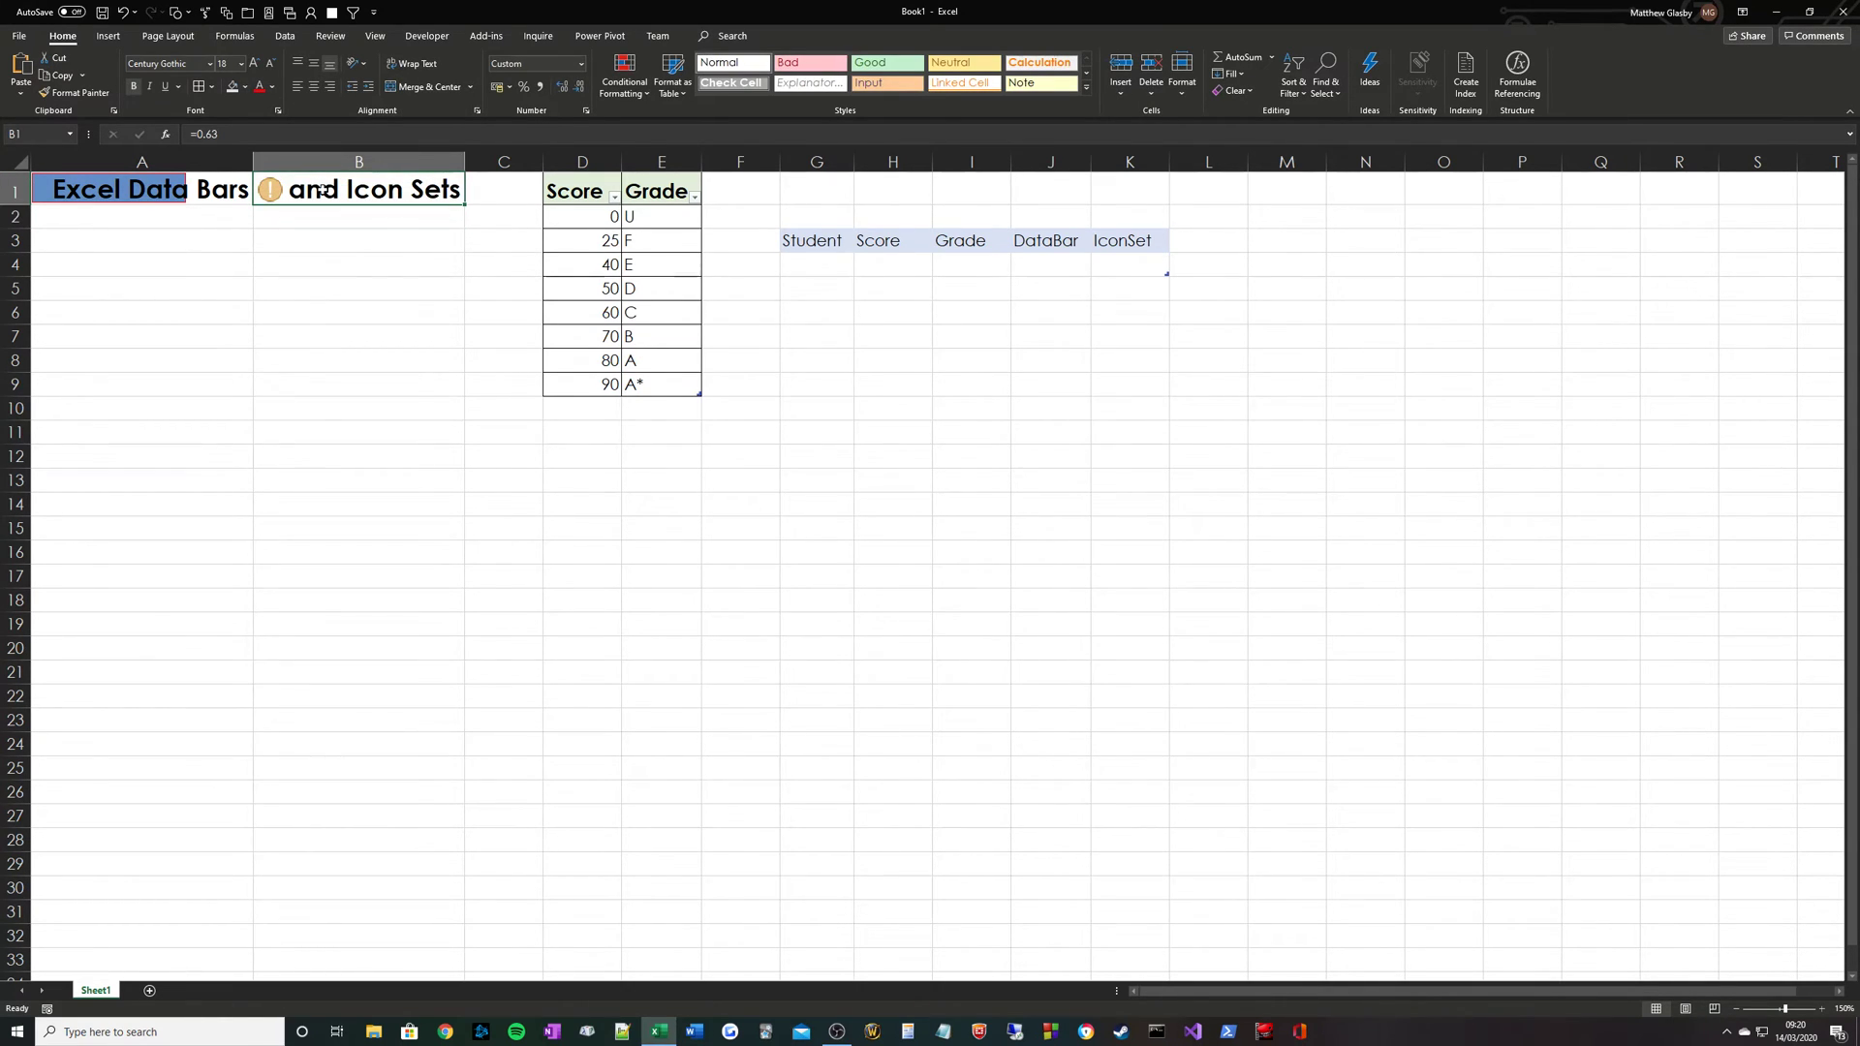
pyautogui.click(222, 135)
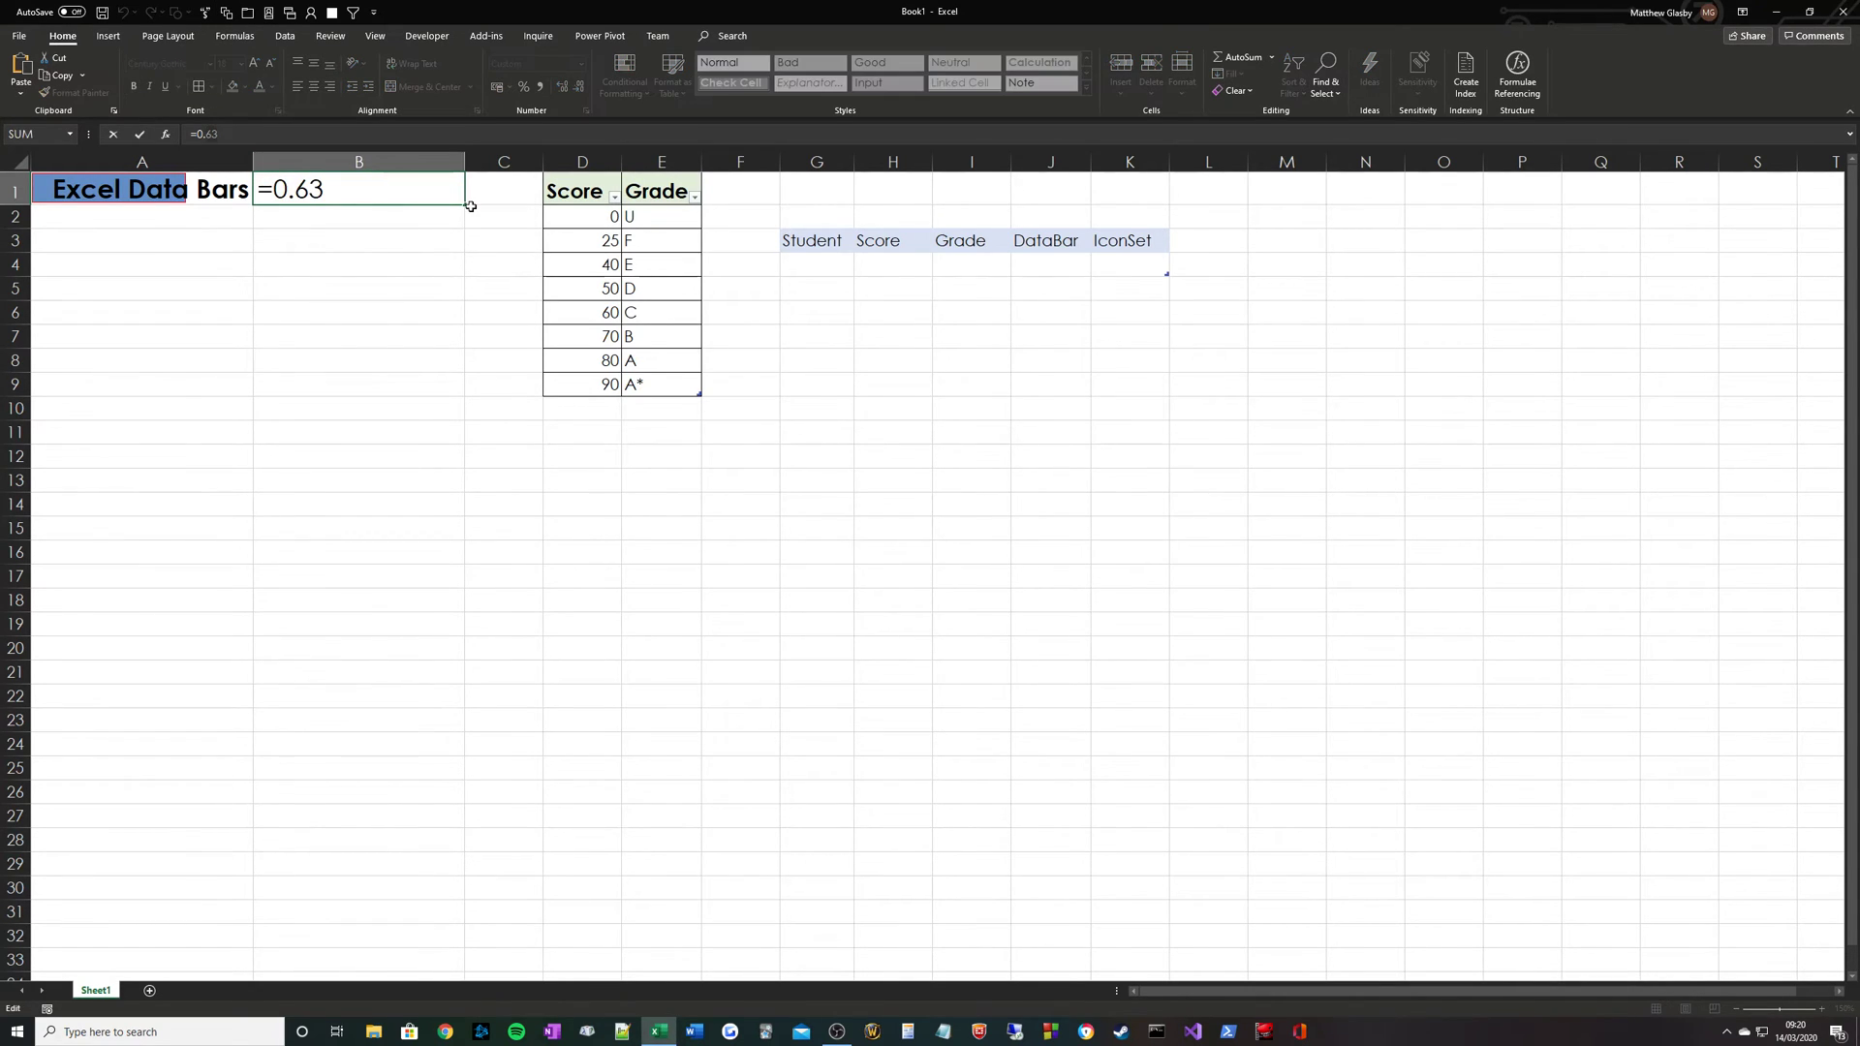
pyautogui.press('Delete')
pyautogui.press('Delete')
pyautogui.press('Return')
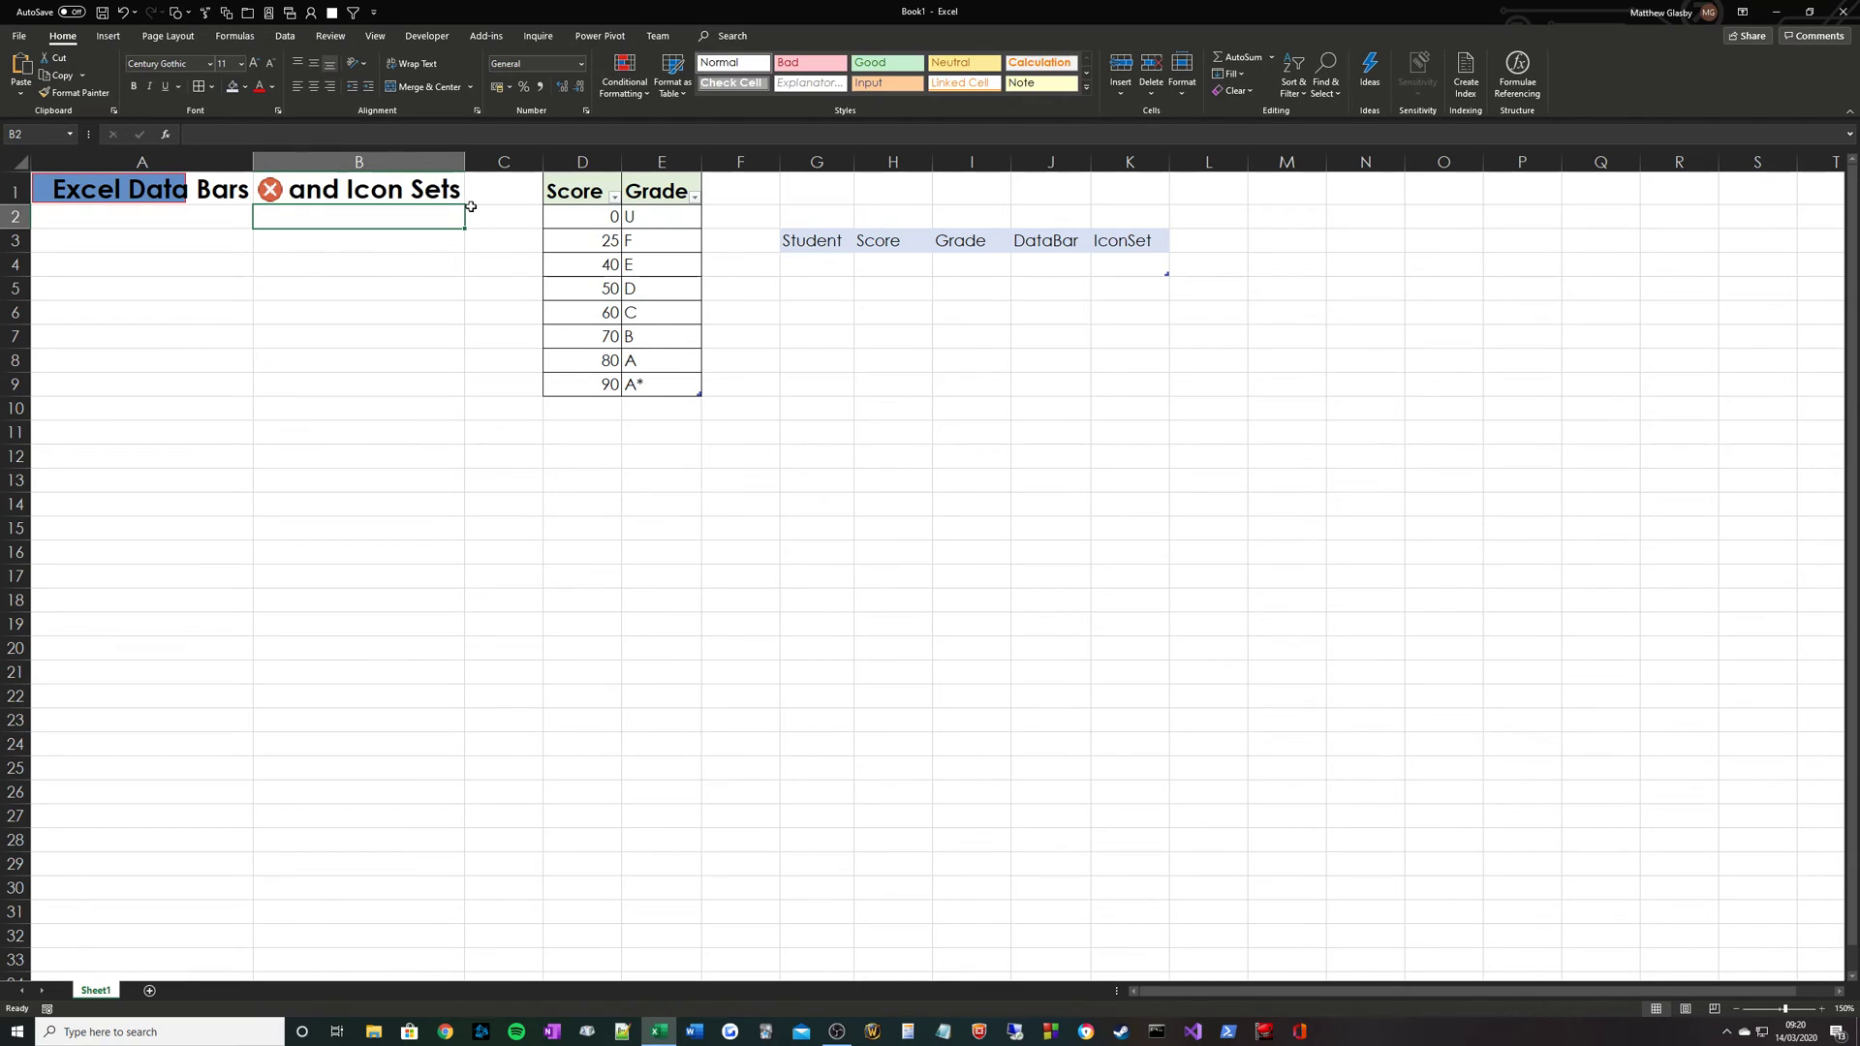
# - Change the formula in cell B1 to =0.75 to test the icon set's highest band
pyautogui.click(318, 198)
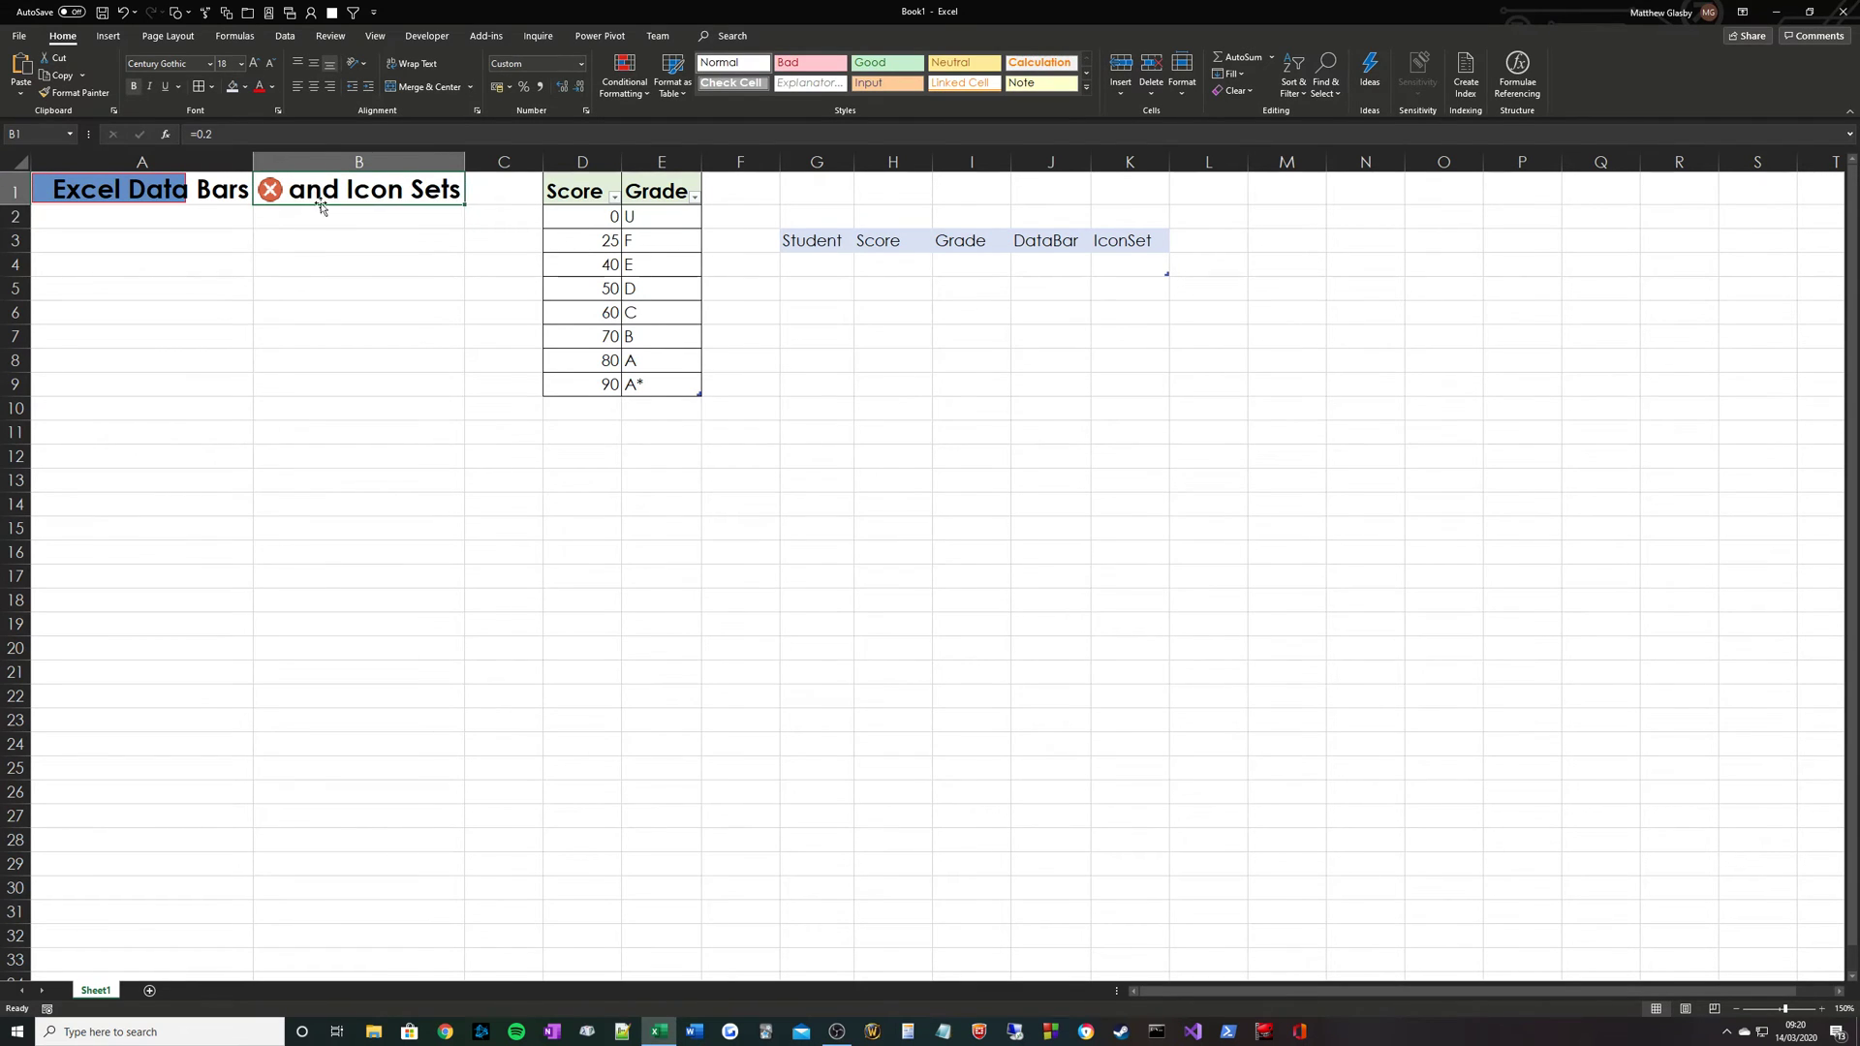
pyautogui.click(256, 133)
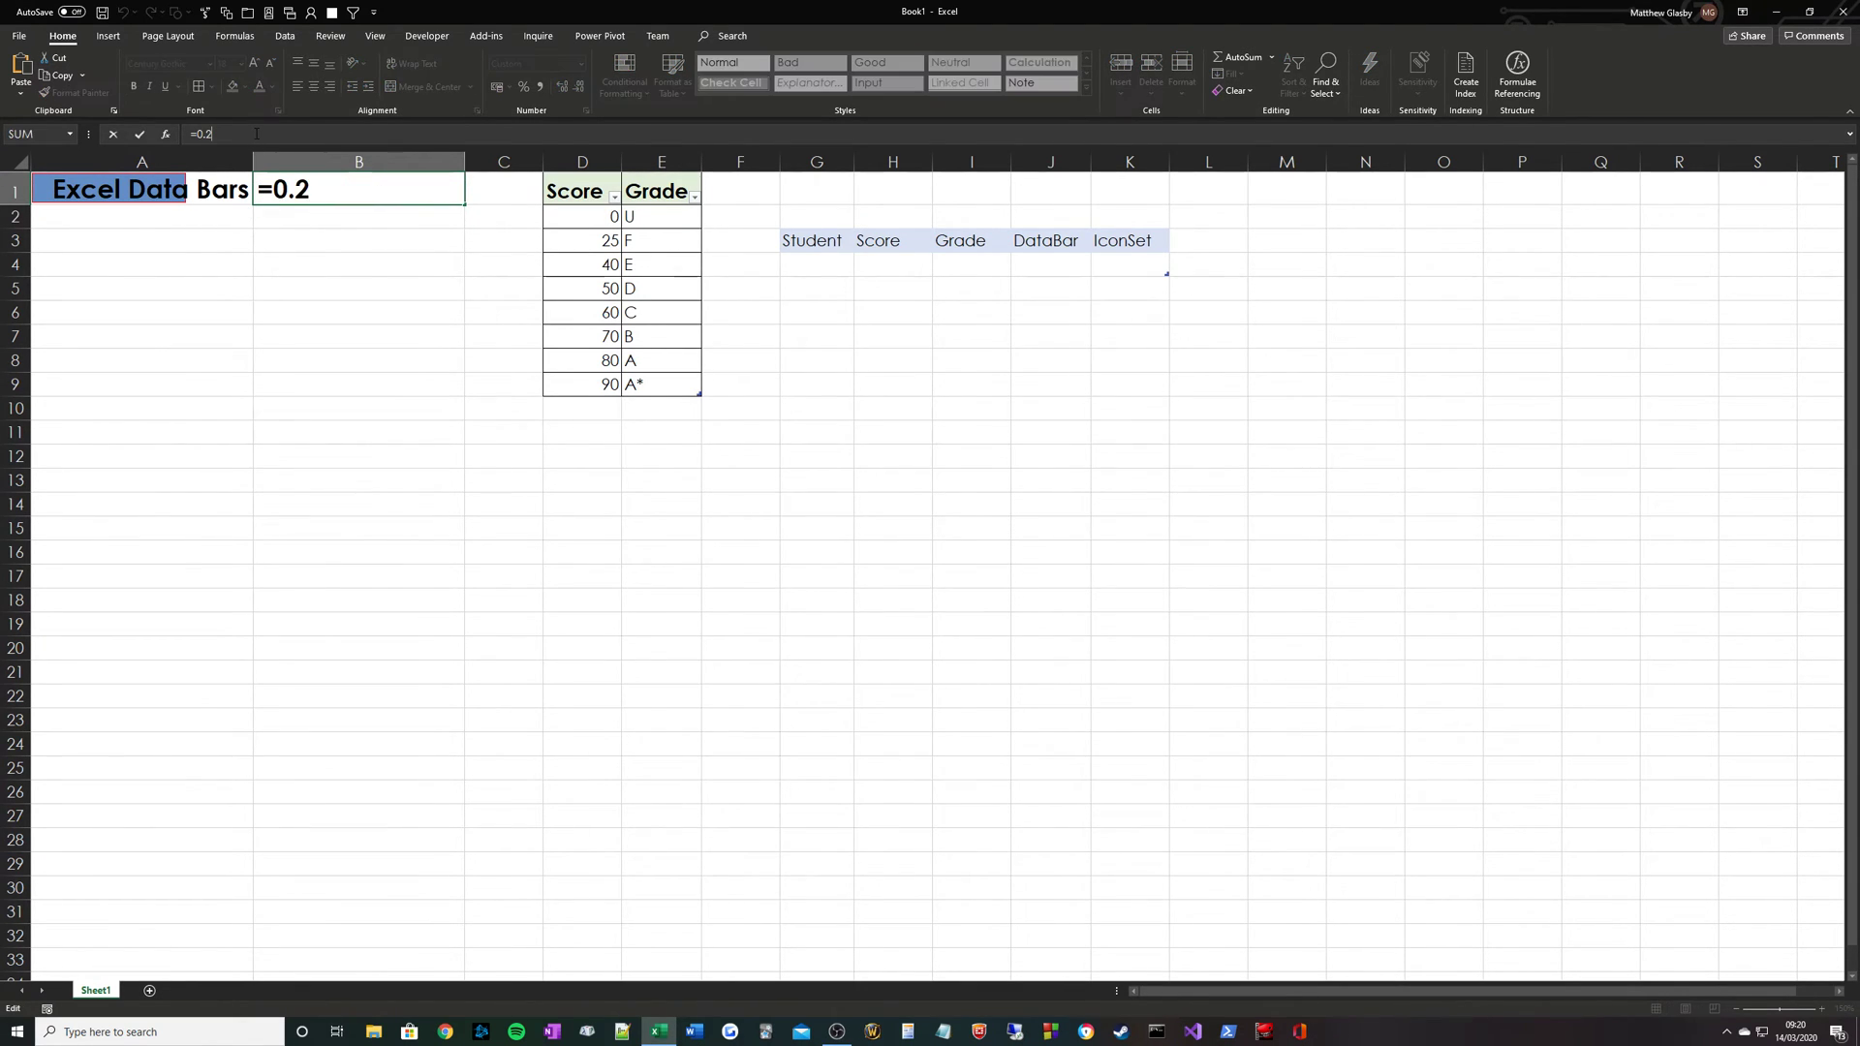
pyautogui.press('BackSpace')
pyautogui.write('75')
pyautogui.press('Return')
pyautogui.press('Up')
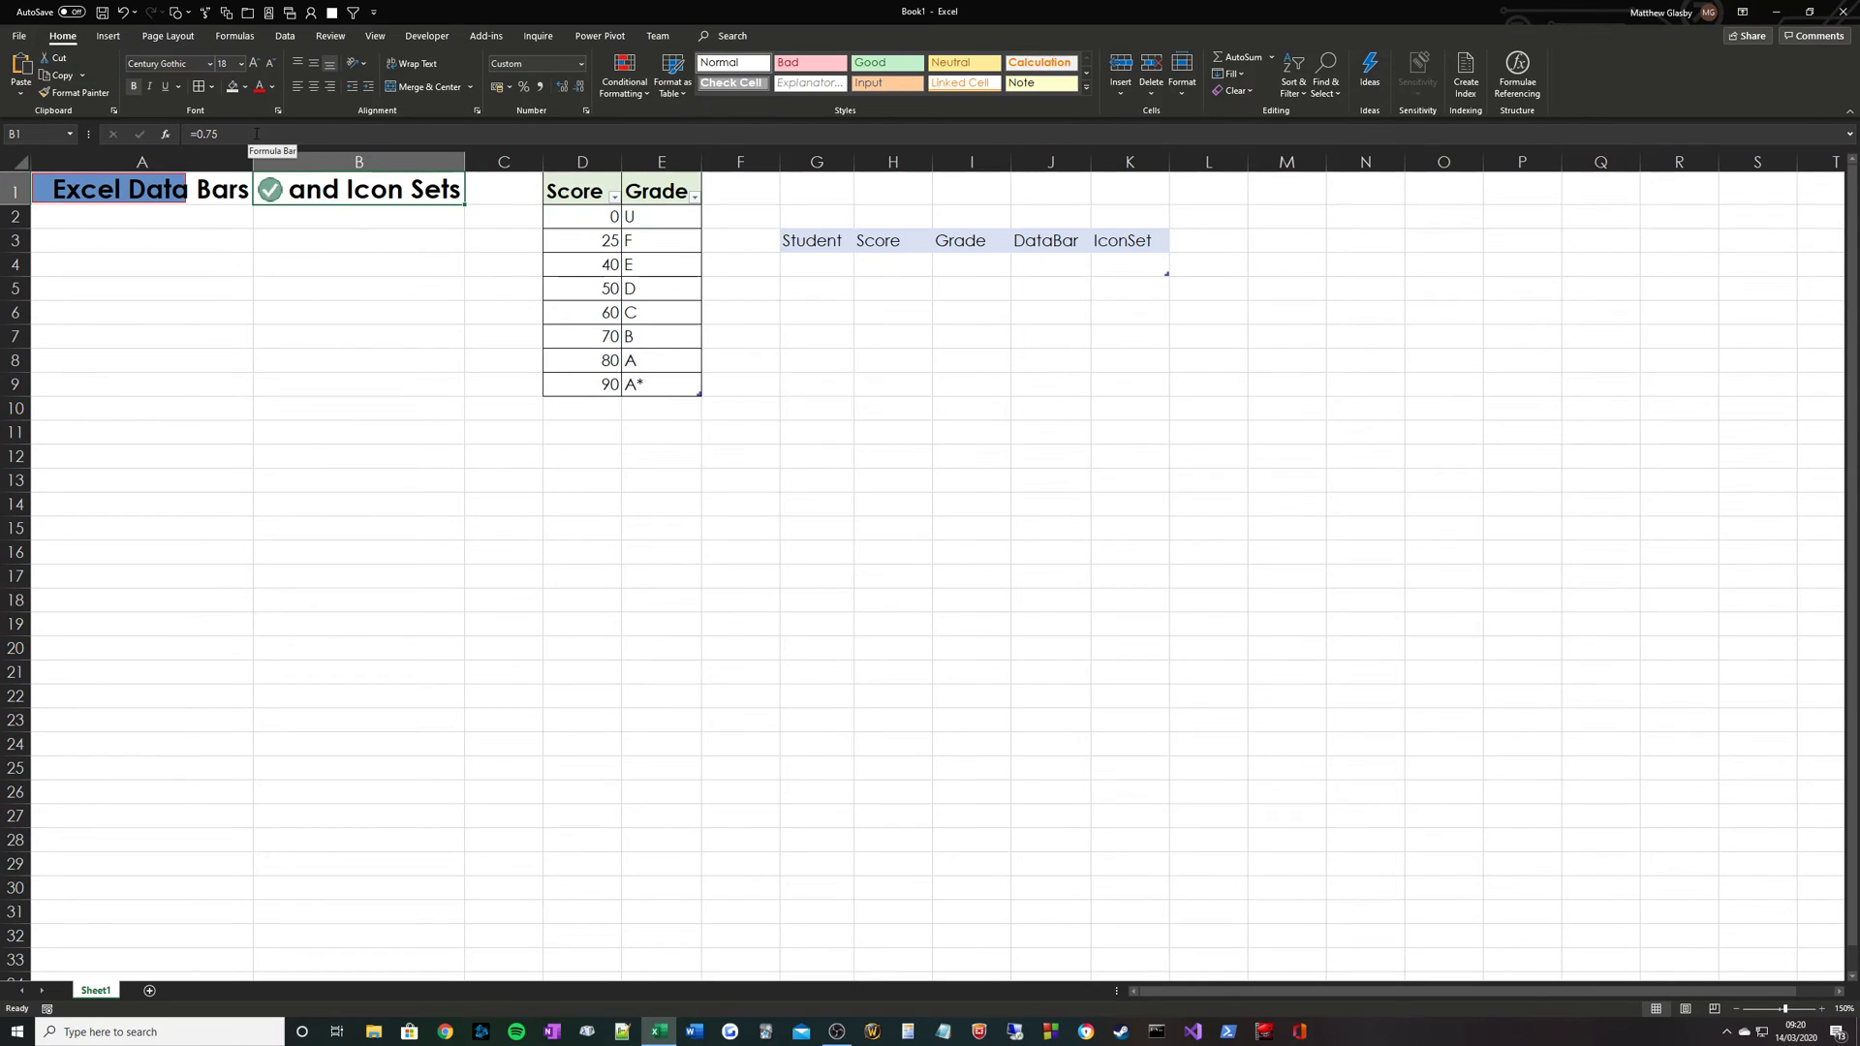
# - Examine the Score and Grade columns of the lookup table and the layout of the empty student table
pyautogui.click(586, 171)
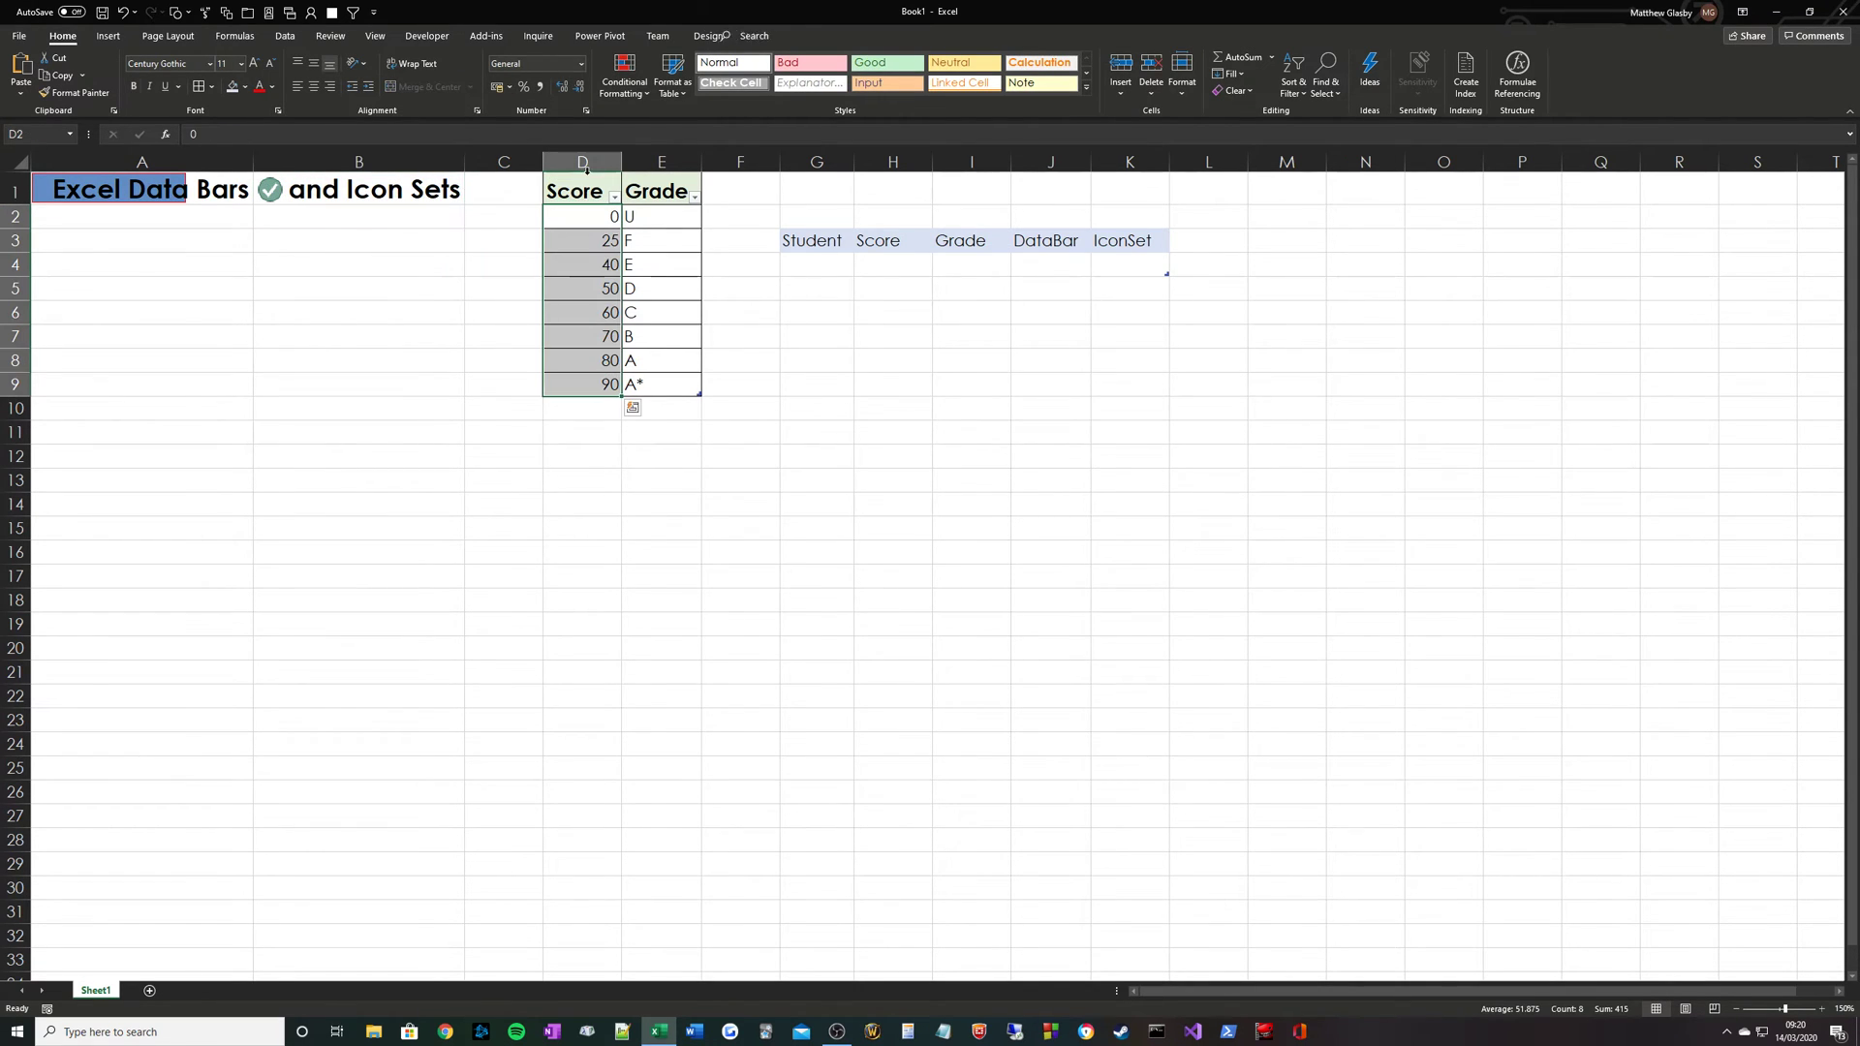
pyautogui.click(647, 172)
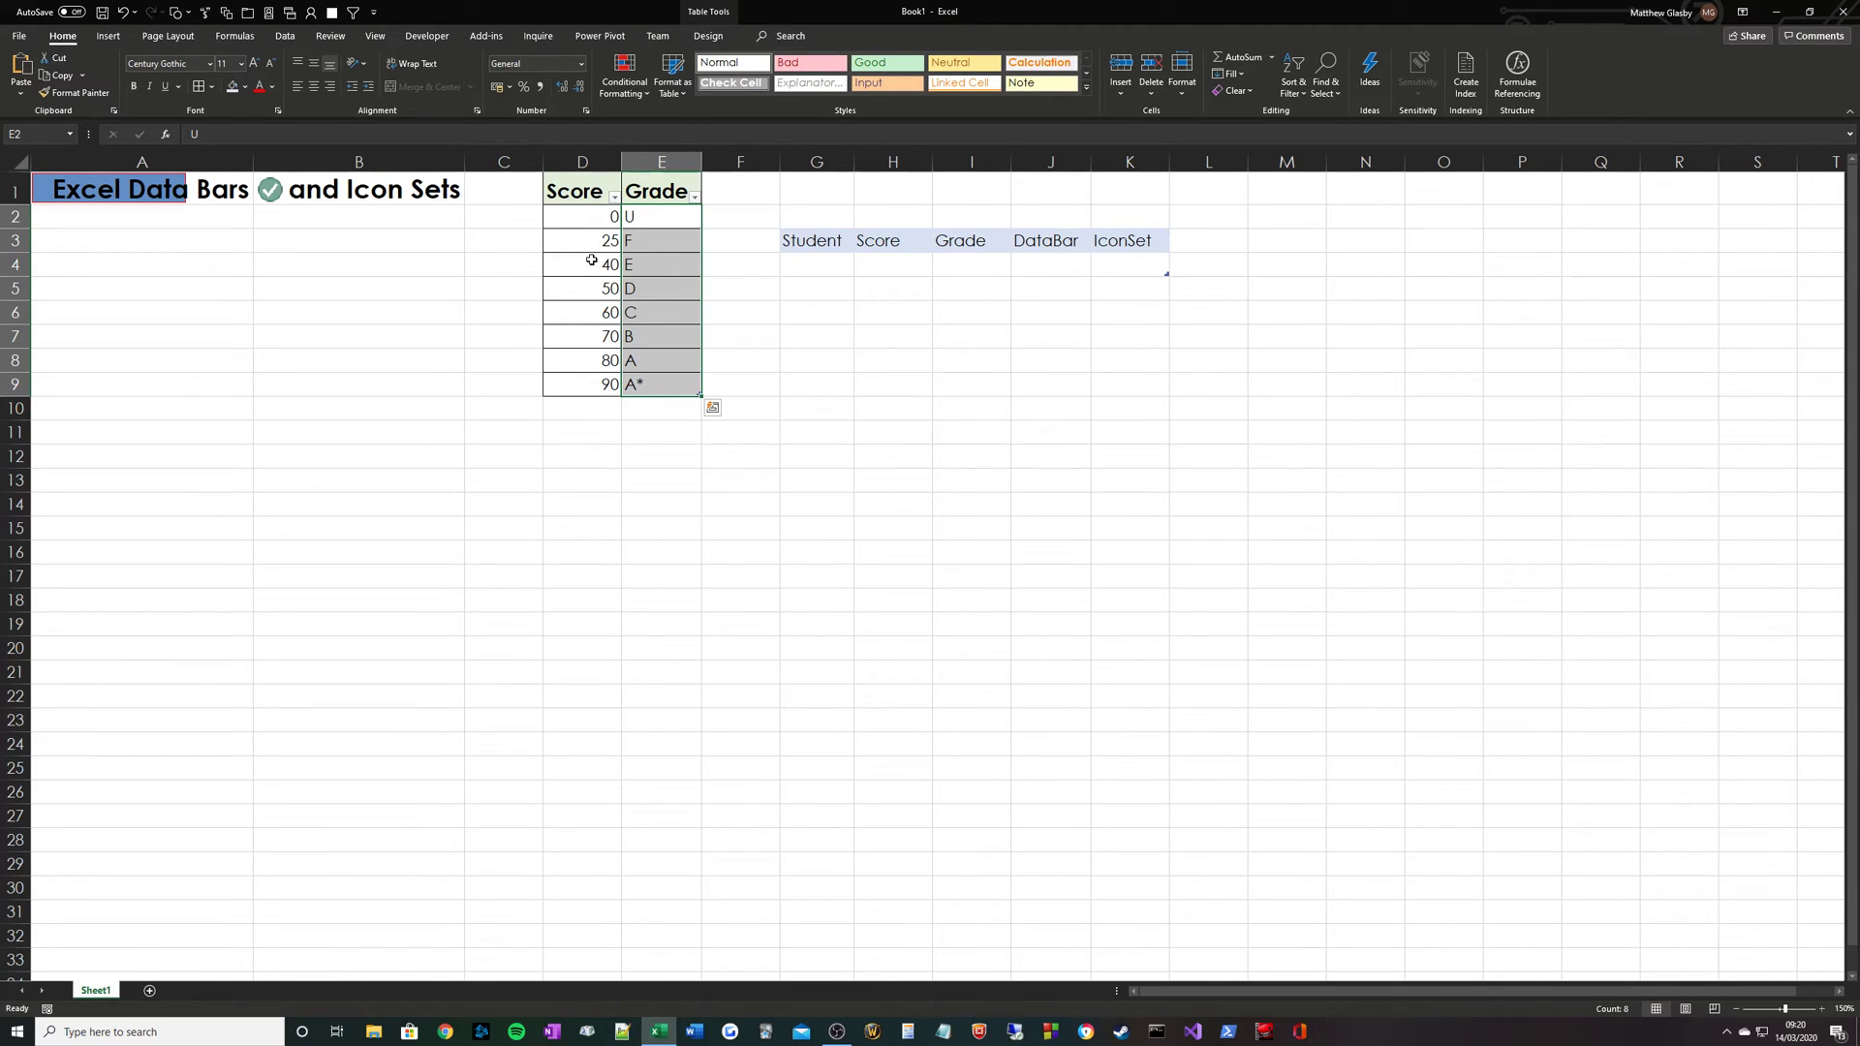
pyautogui.click(582, 172)
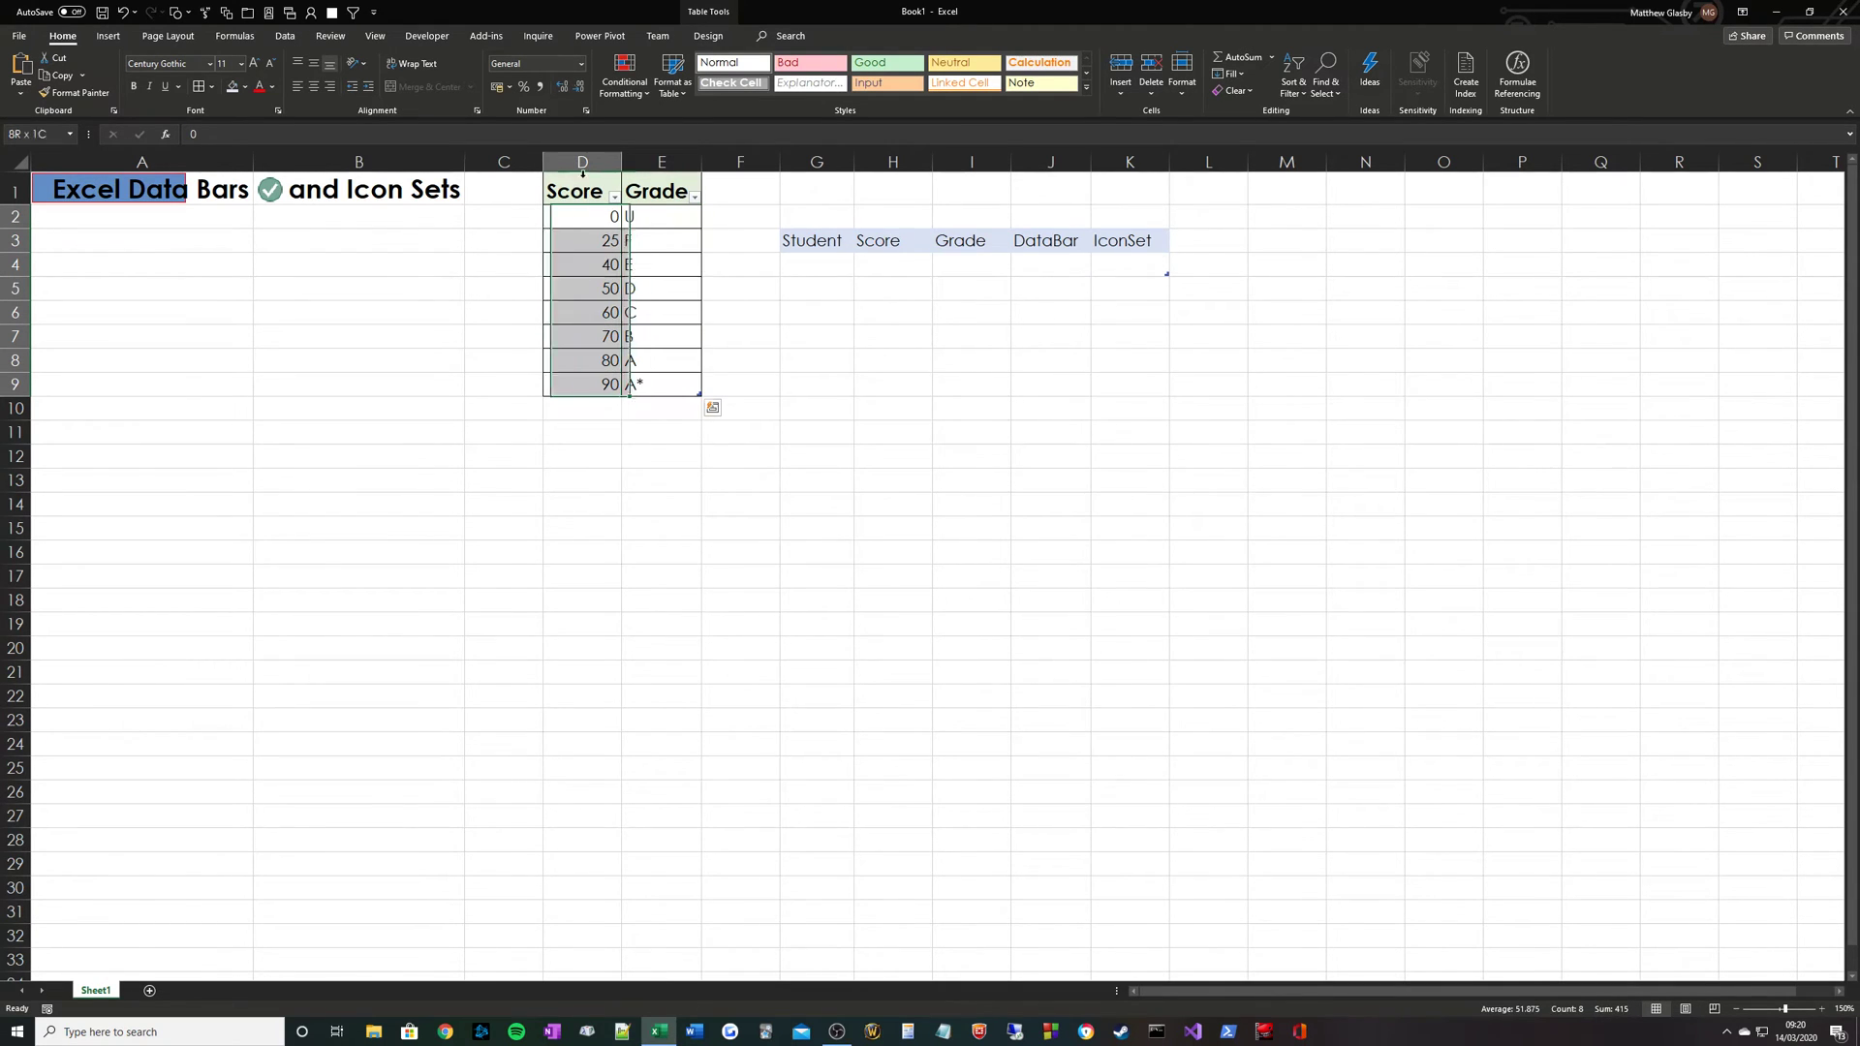
pyautogui.click(808, 266)
pyautogui.click(908, 271)
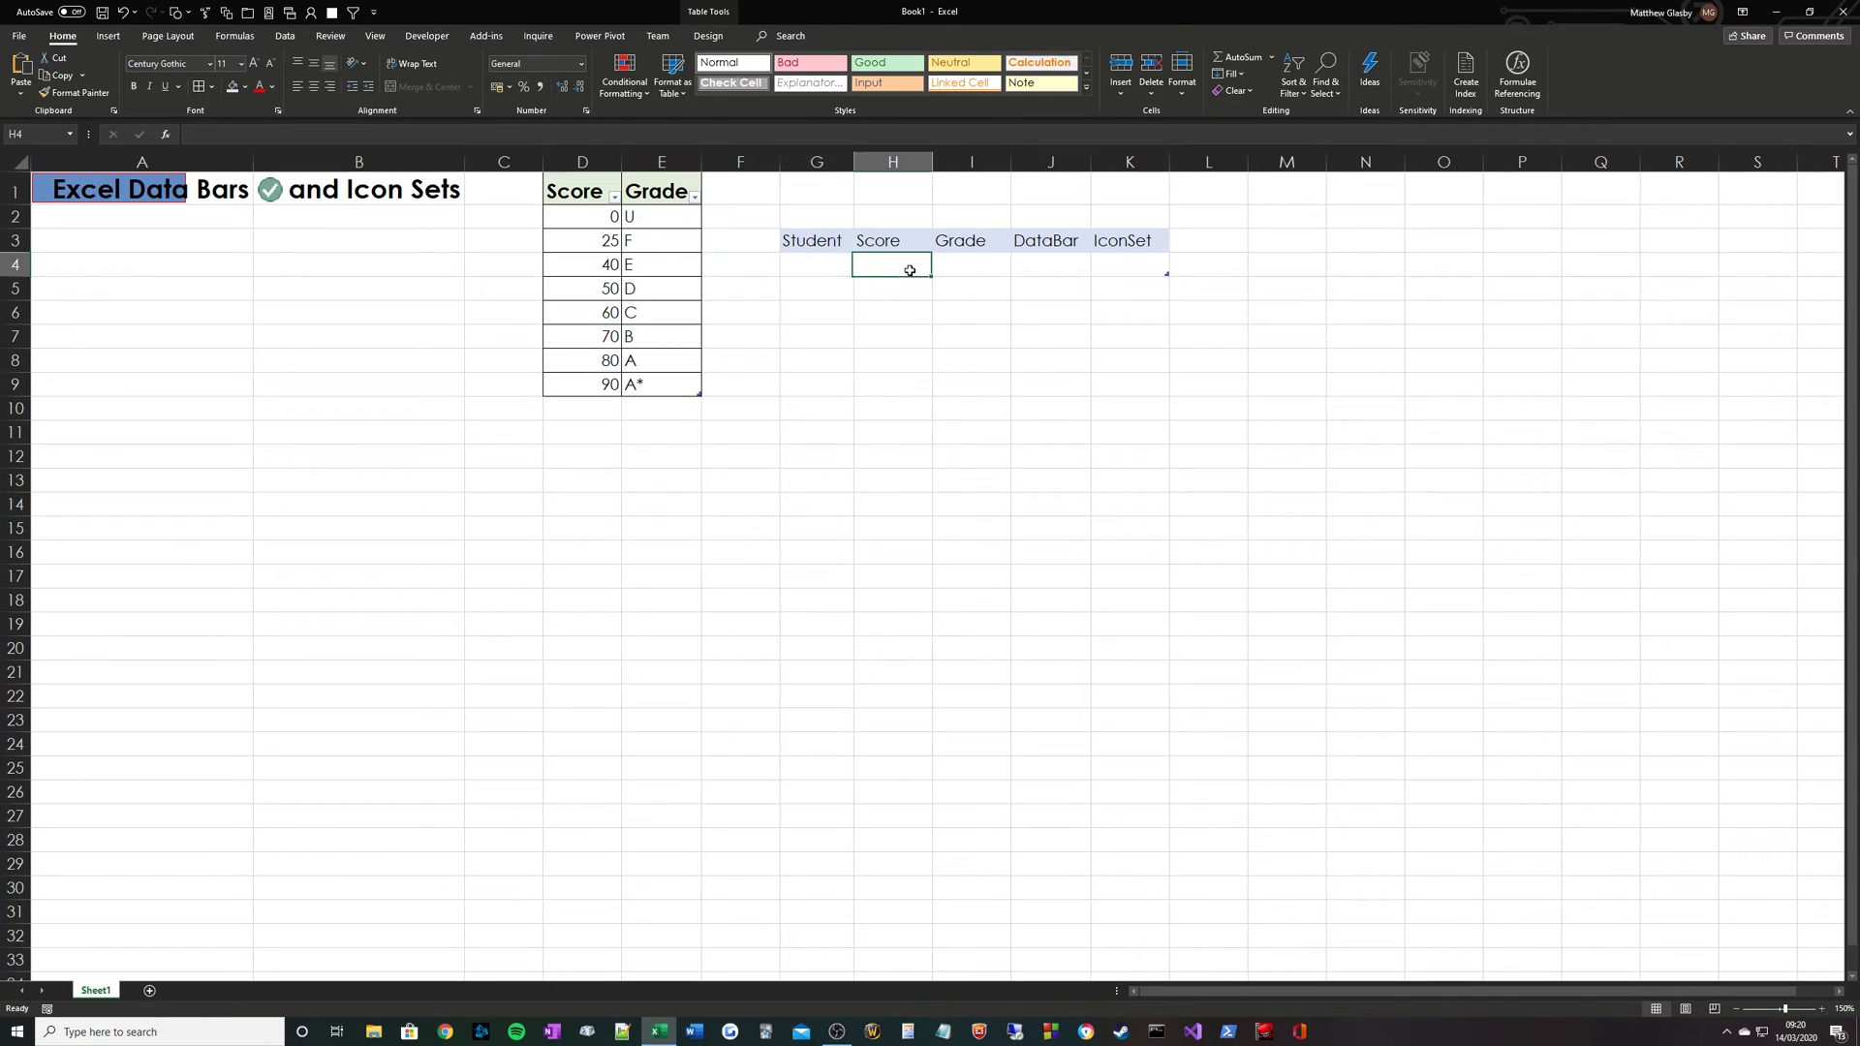
pyautogui.click(959, 270)
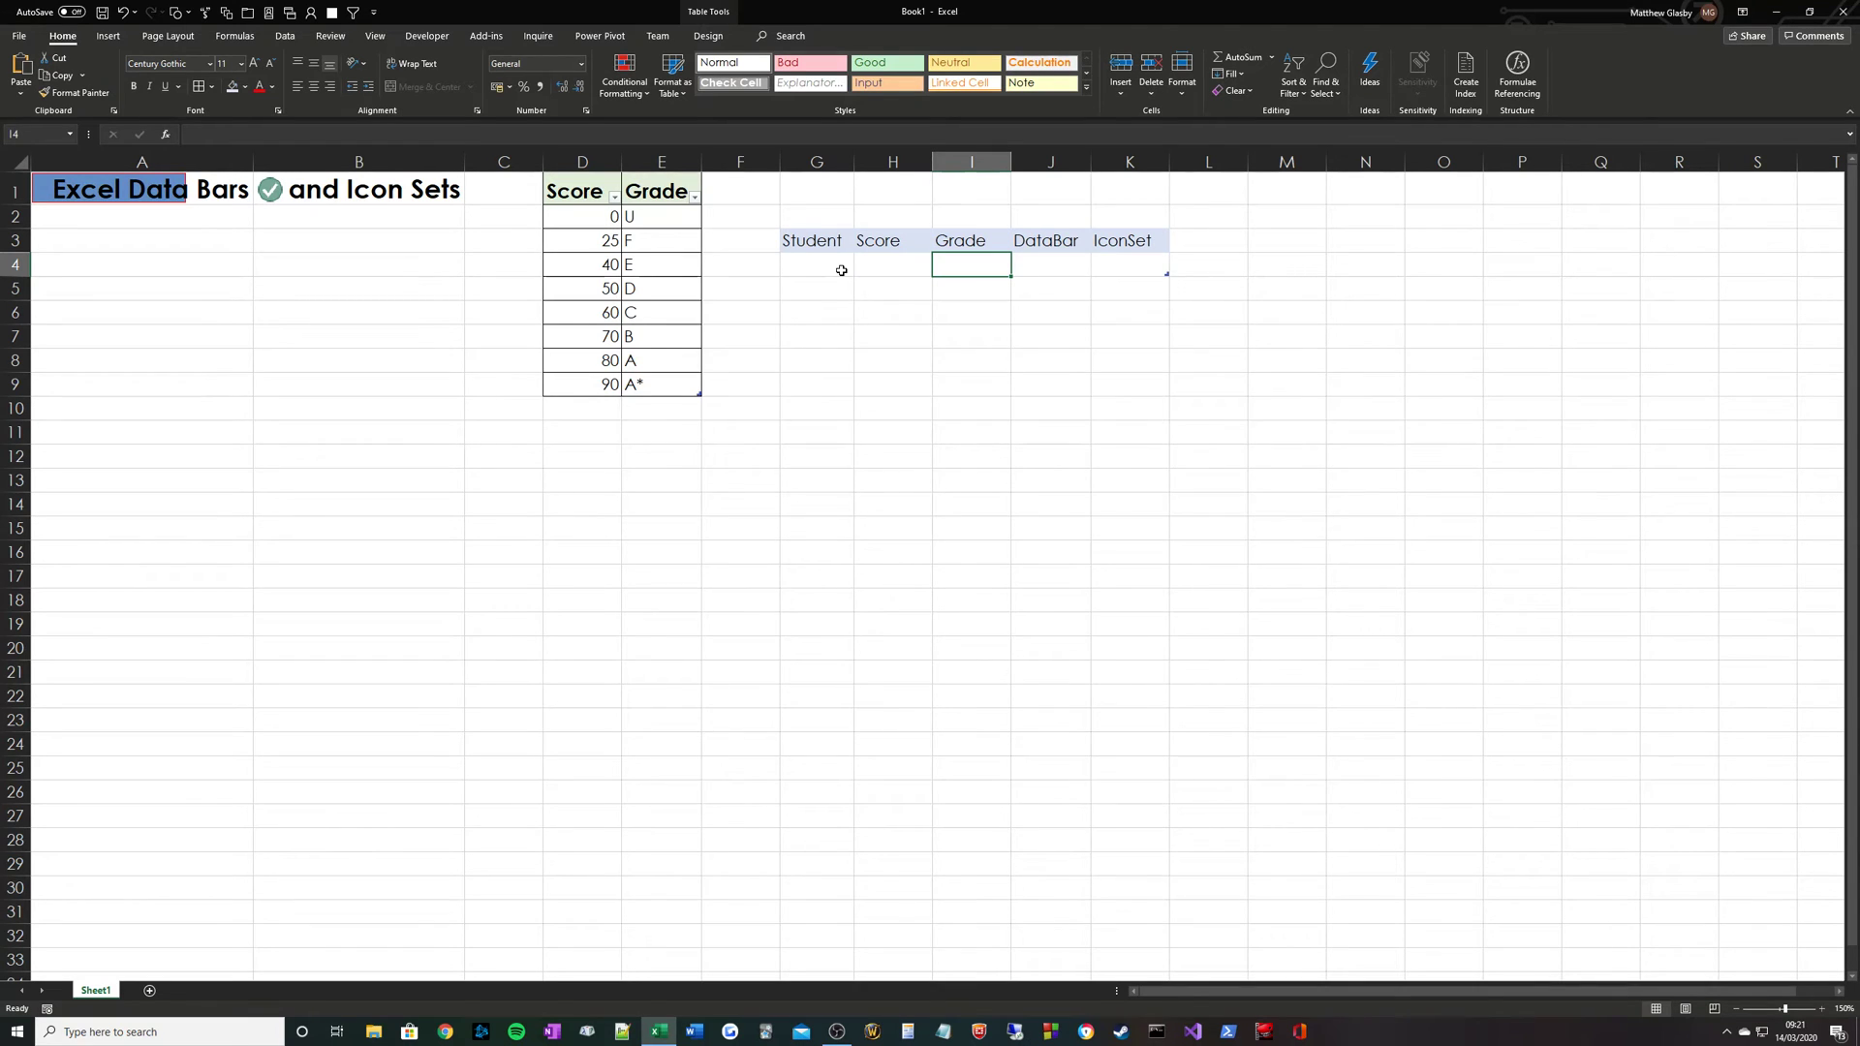
pyautogui.click(593, 217)
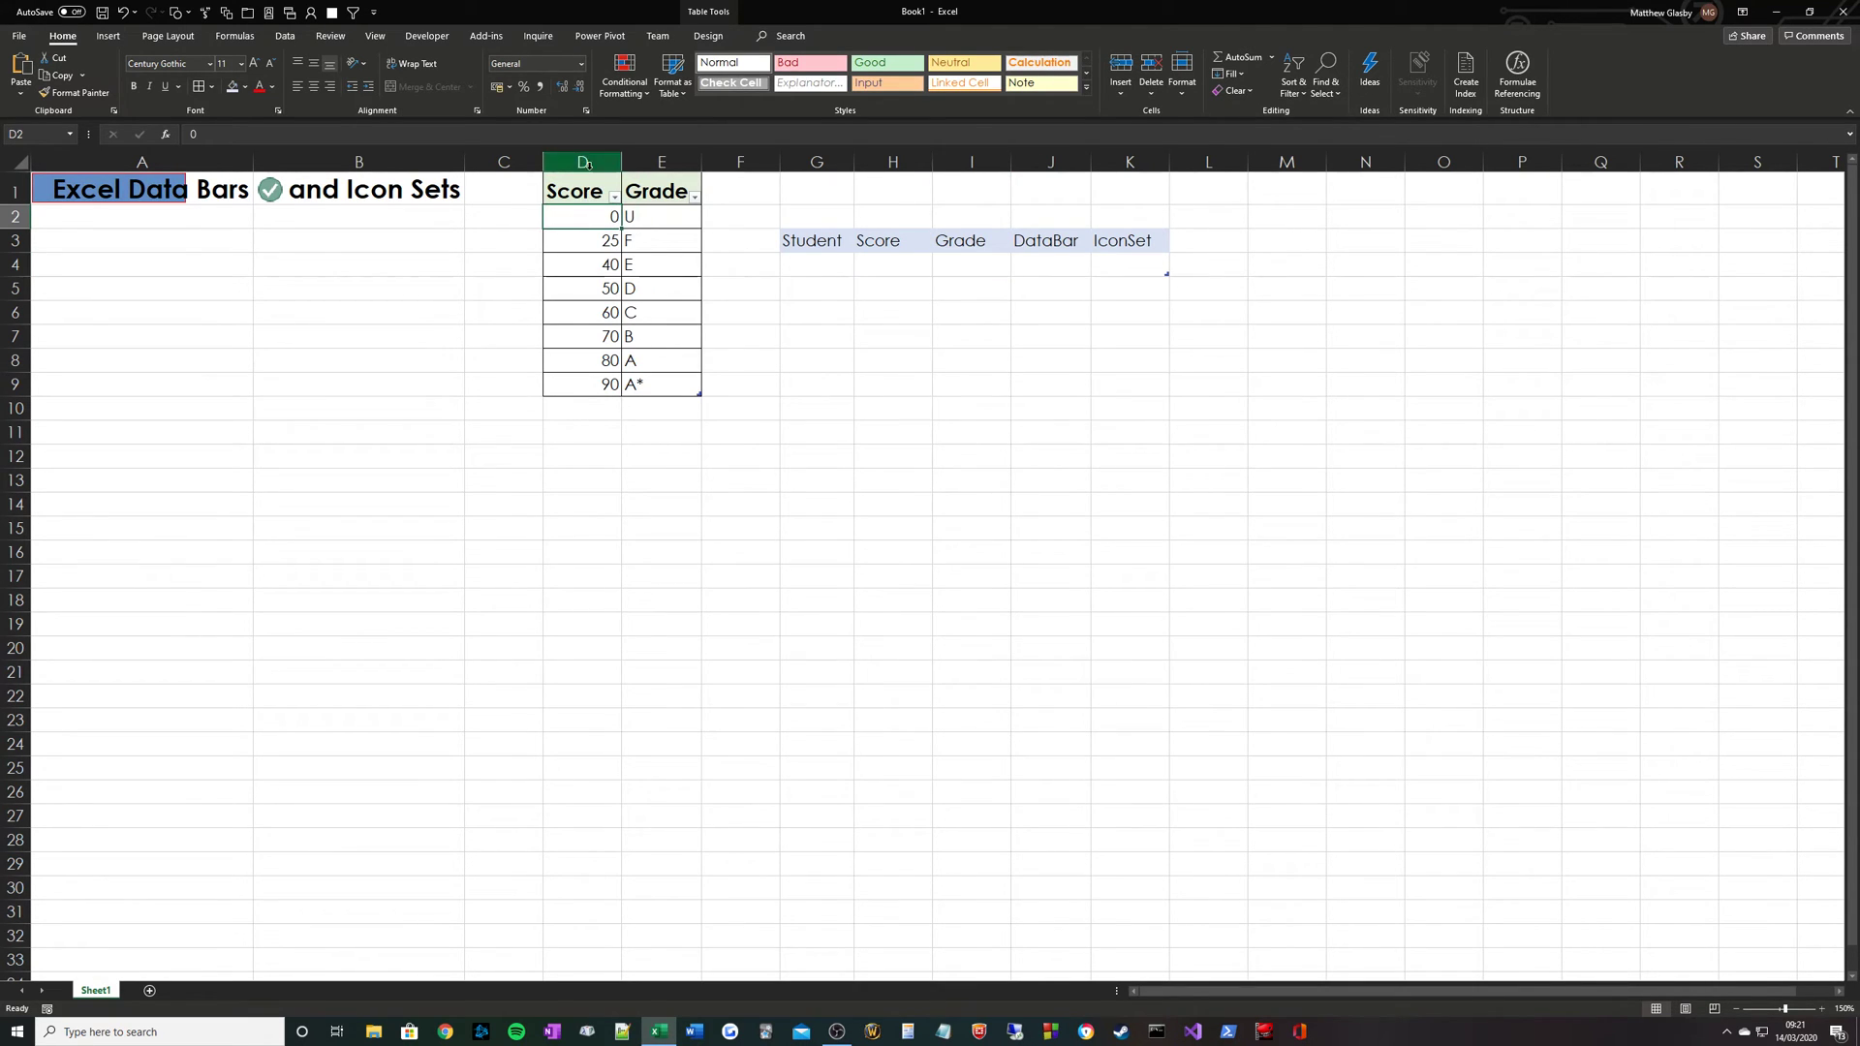
pyautogui.click(708, 36)
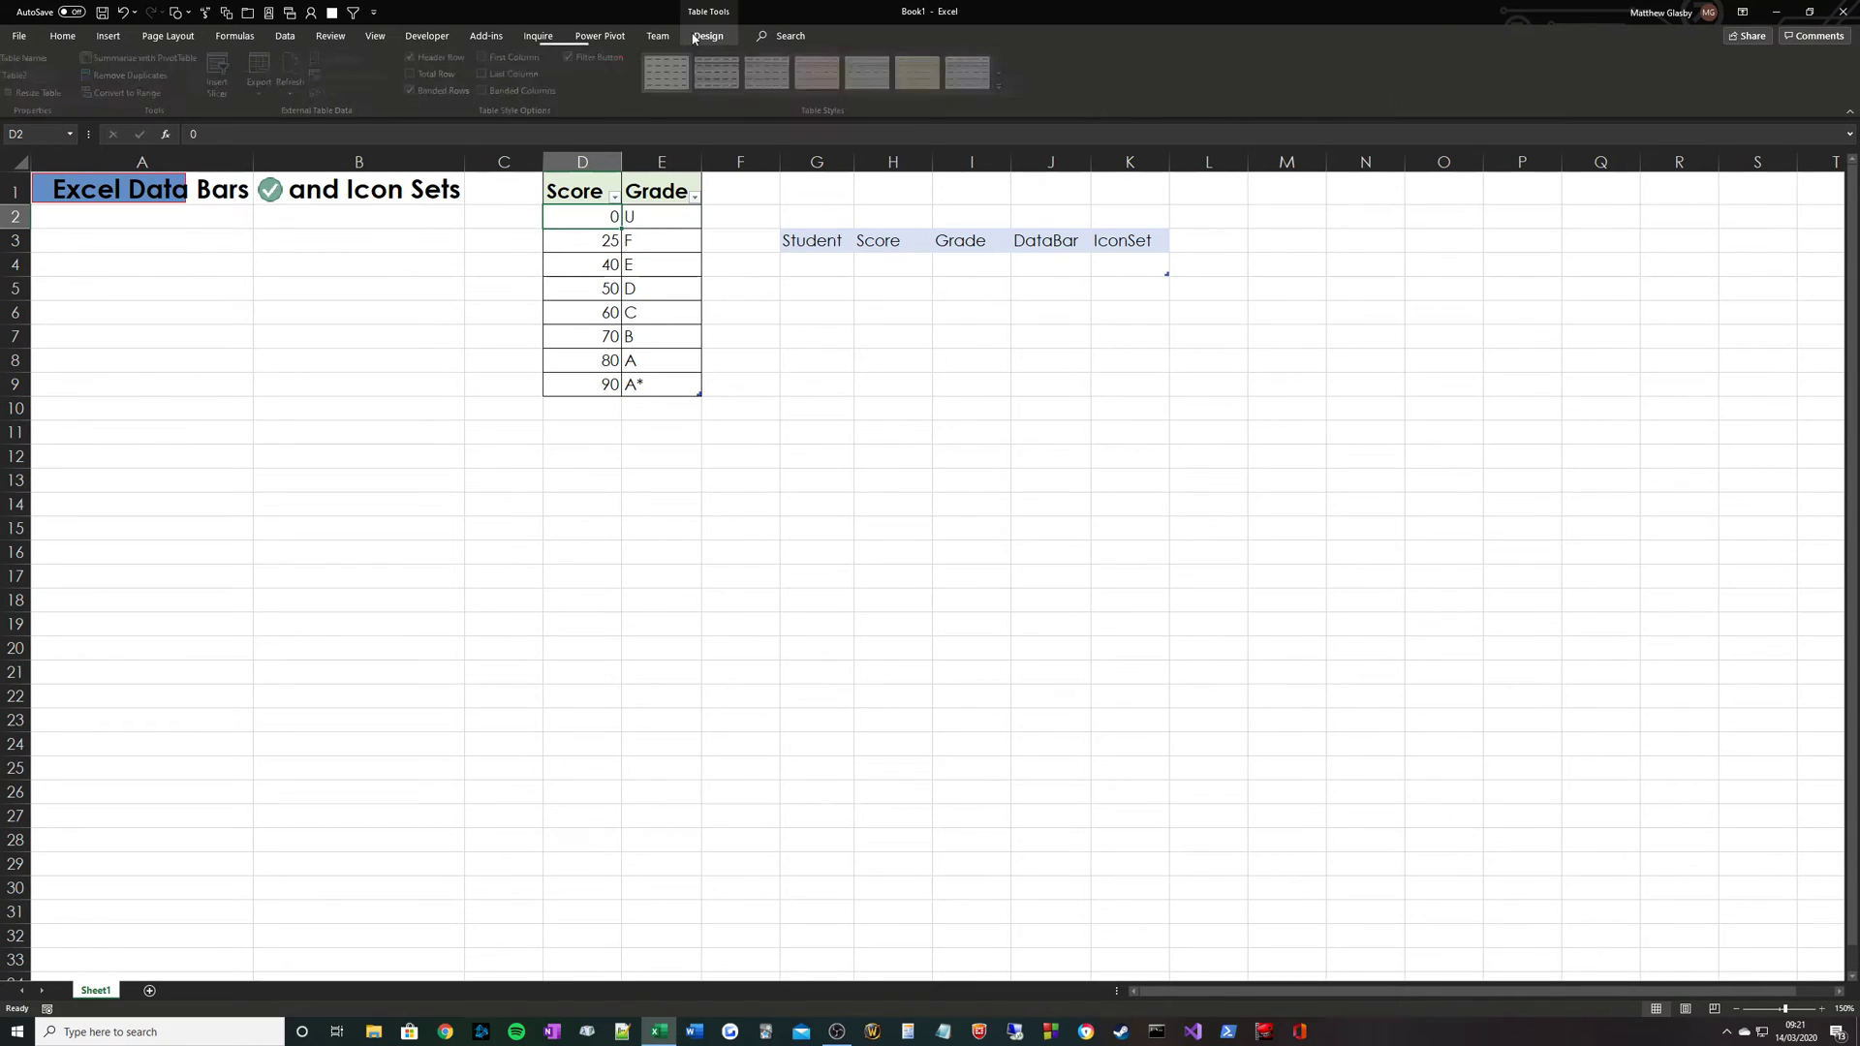
pyautogui.click(647, 257)
pyautogui.click(789, 306)
pyautogui.click(769, 307)
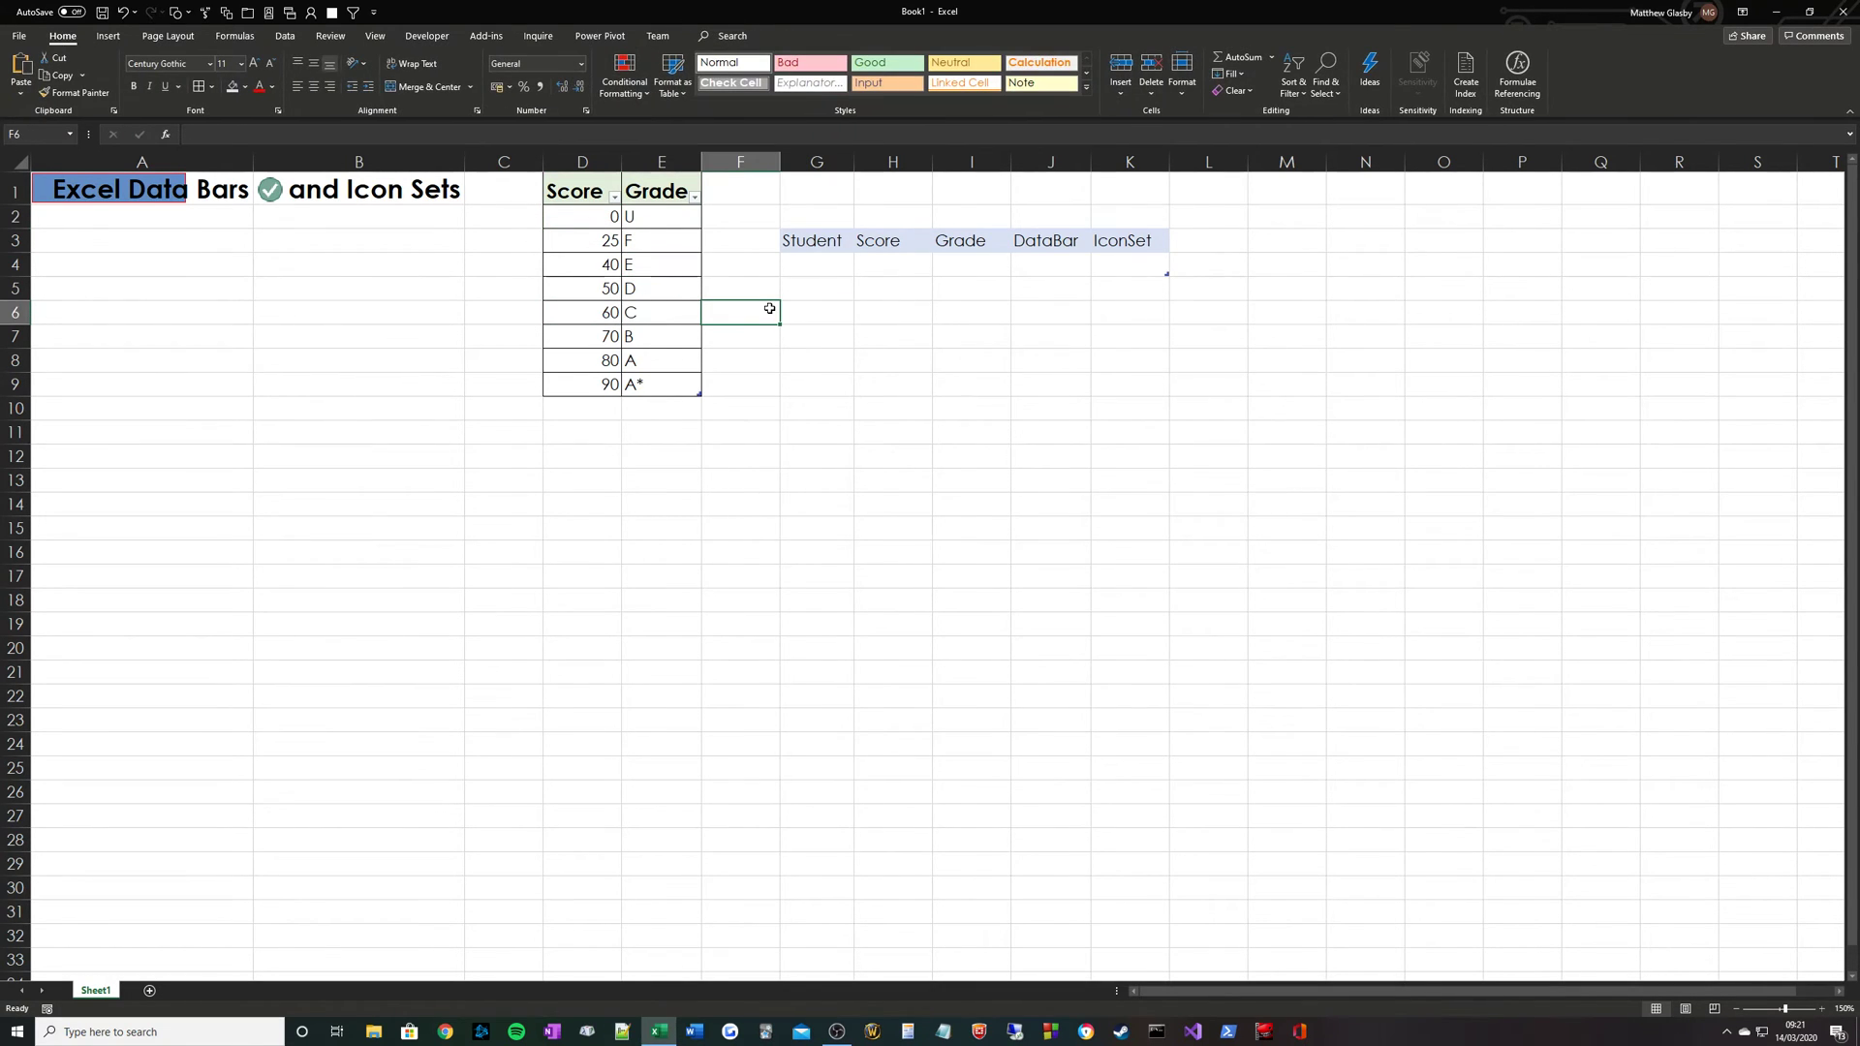
pyautogui.click(957, 266)
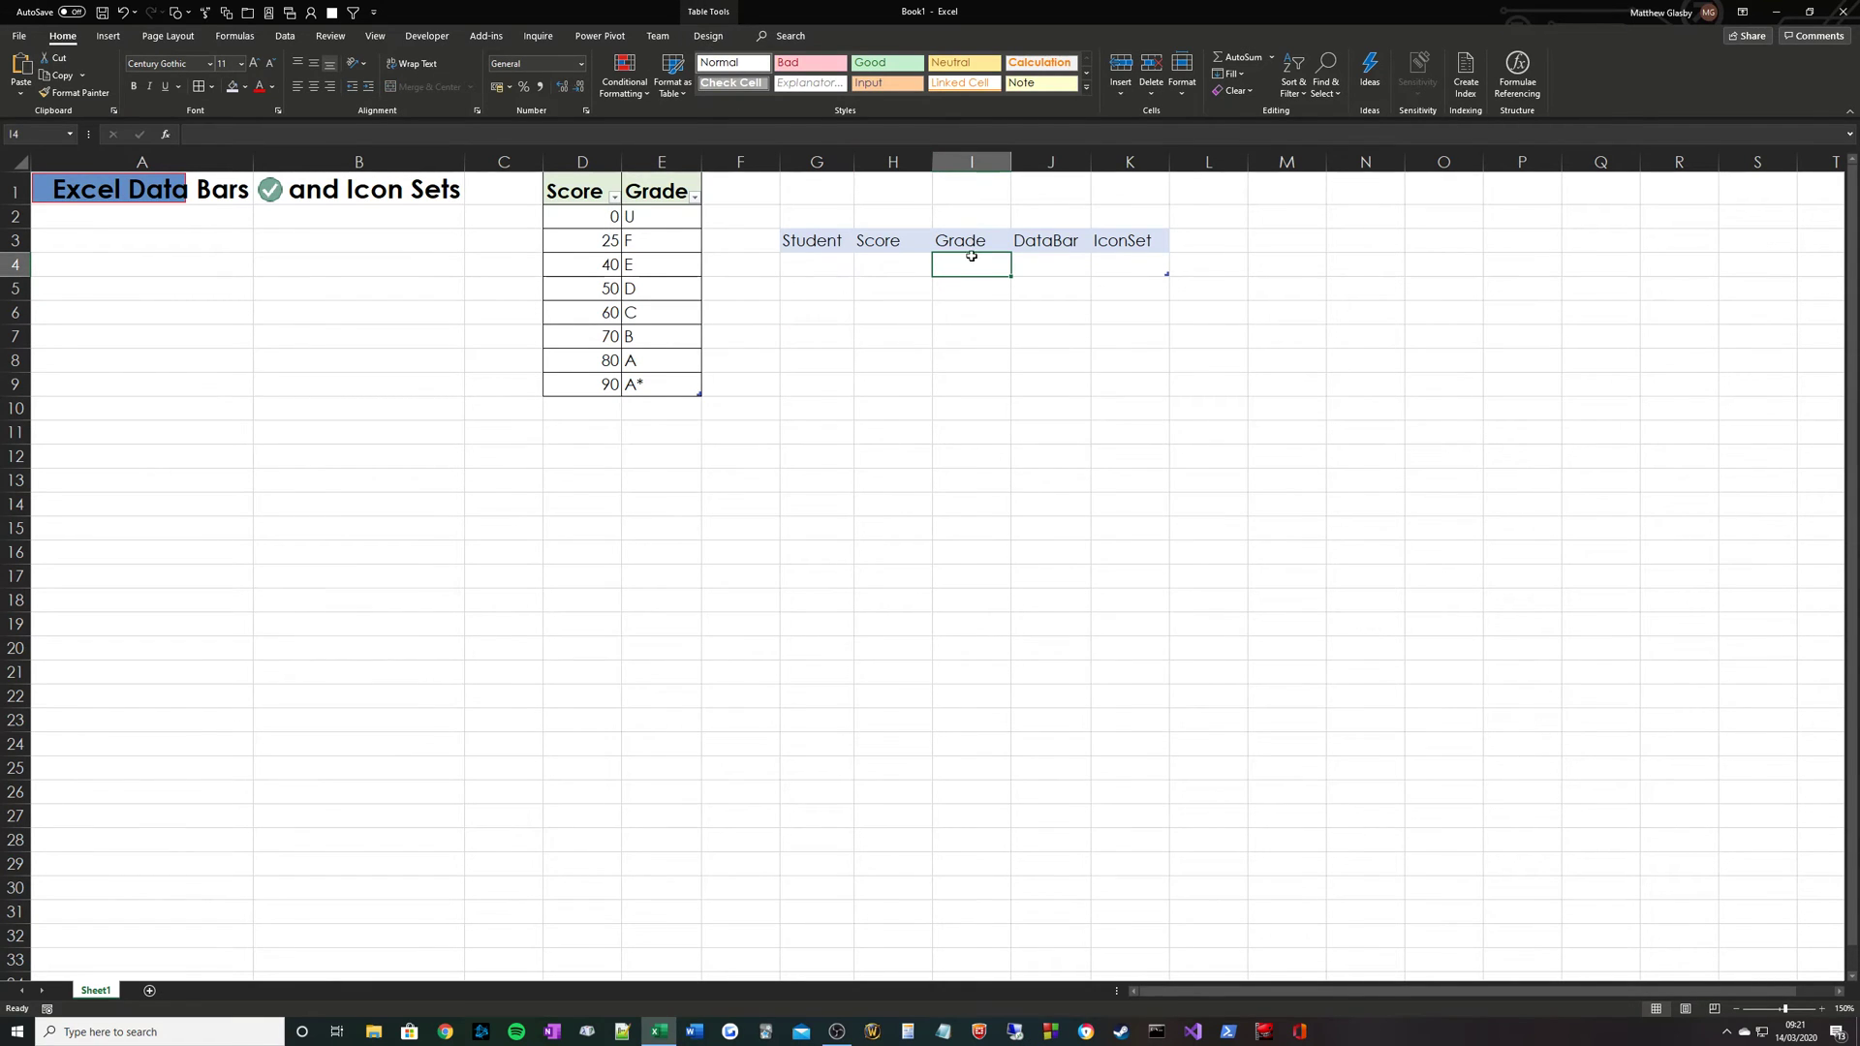
pyautogui.click(785, 226)
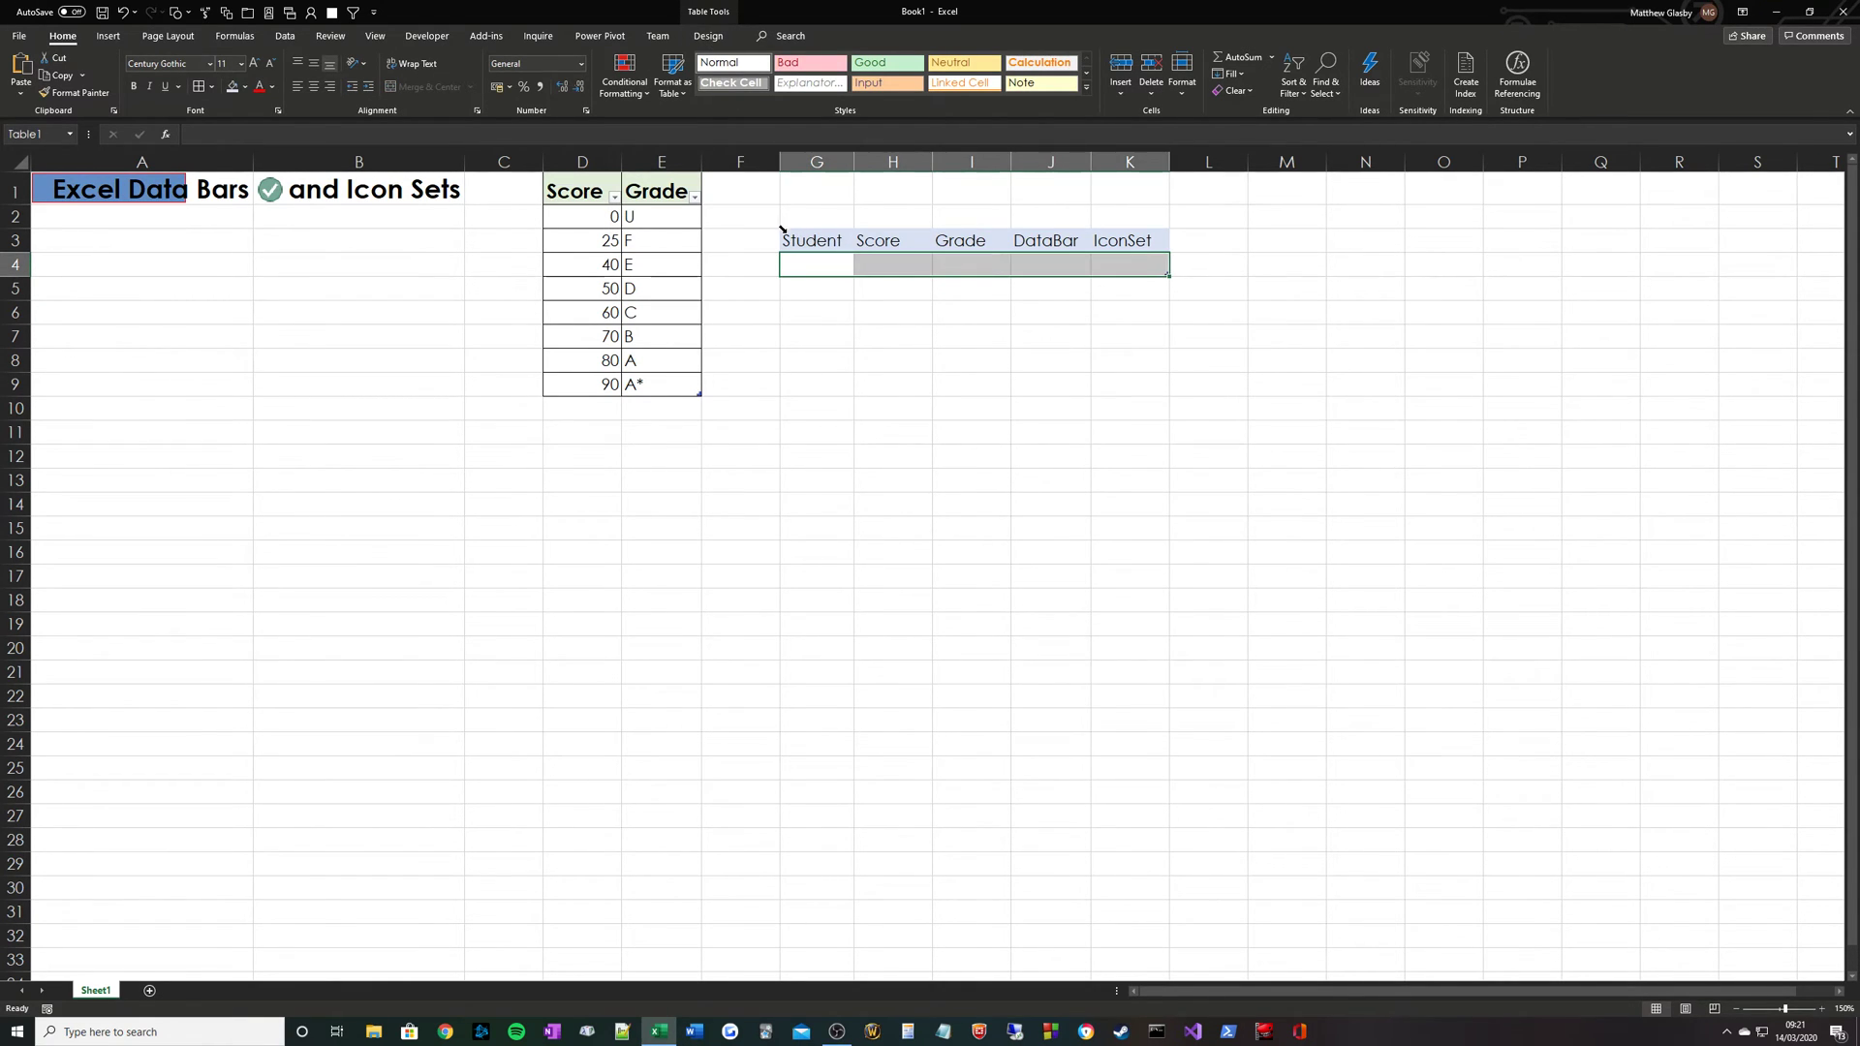
pyautogui.click(569, 184)
# - Enter the student's first name and a score of 90 in the first row of the student table
pyautogui.click(820, 271)
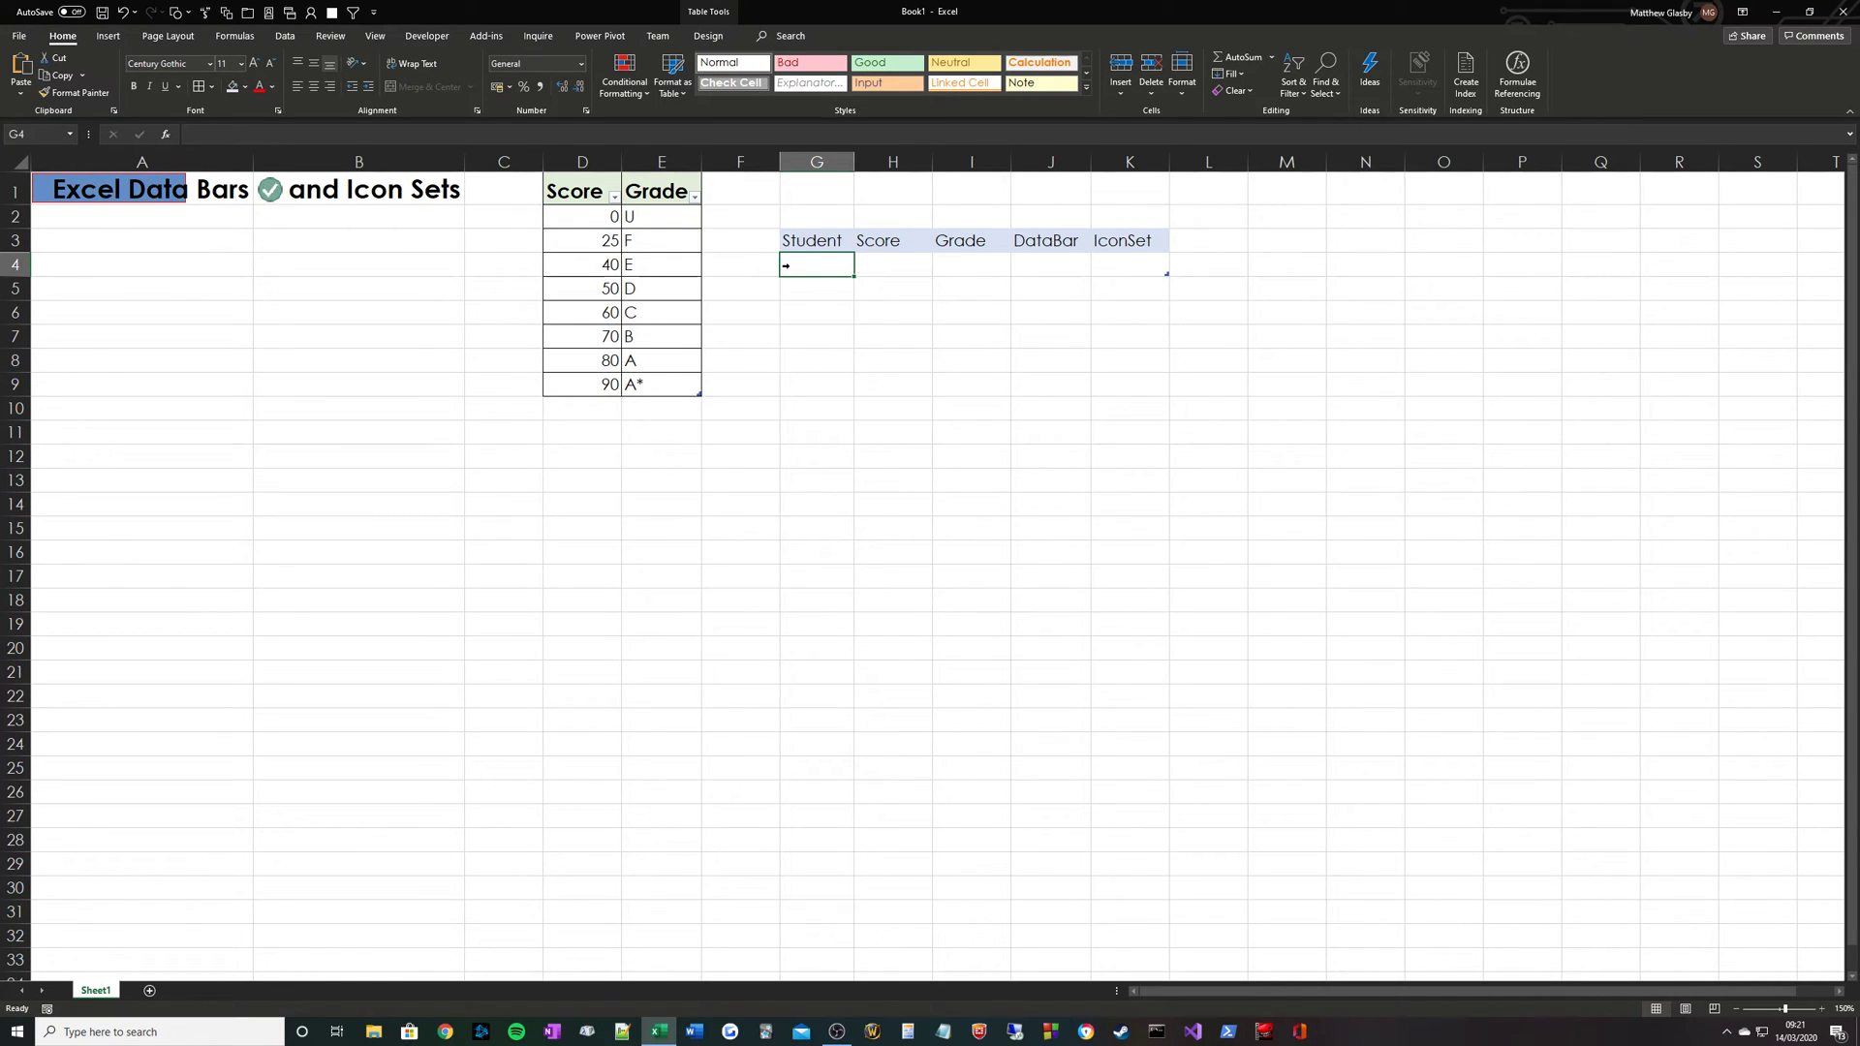
pyautogui.write('Matt')
pyautogui.press('Tab')
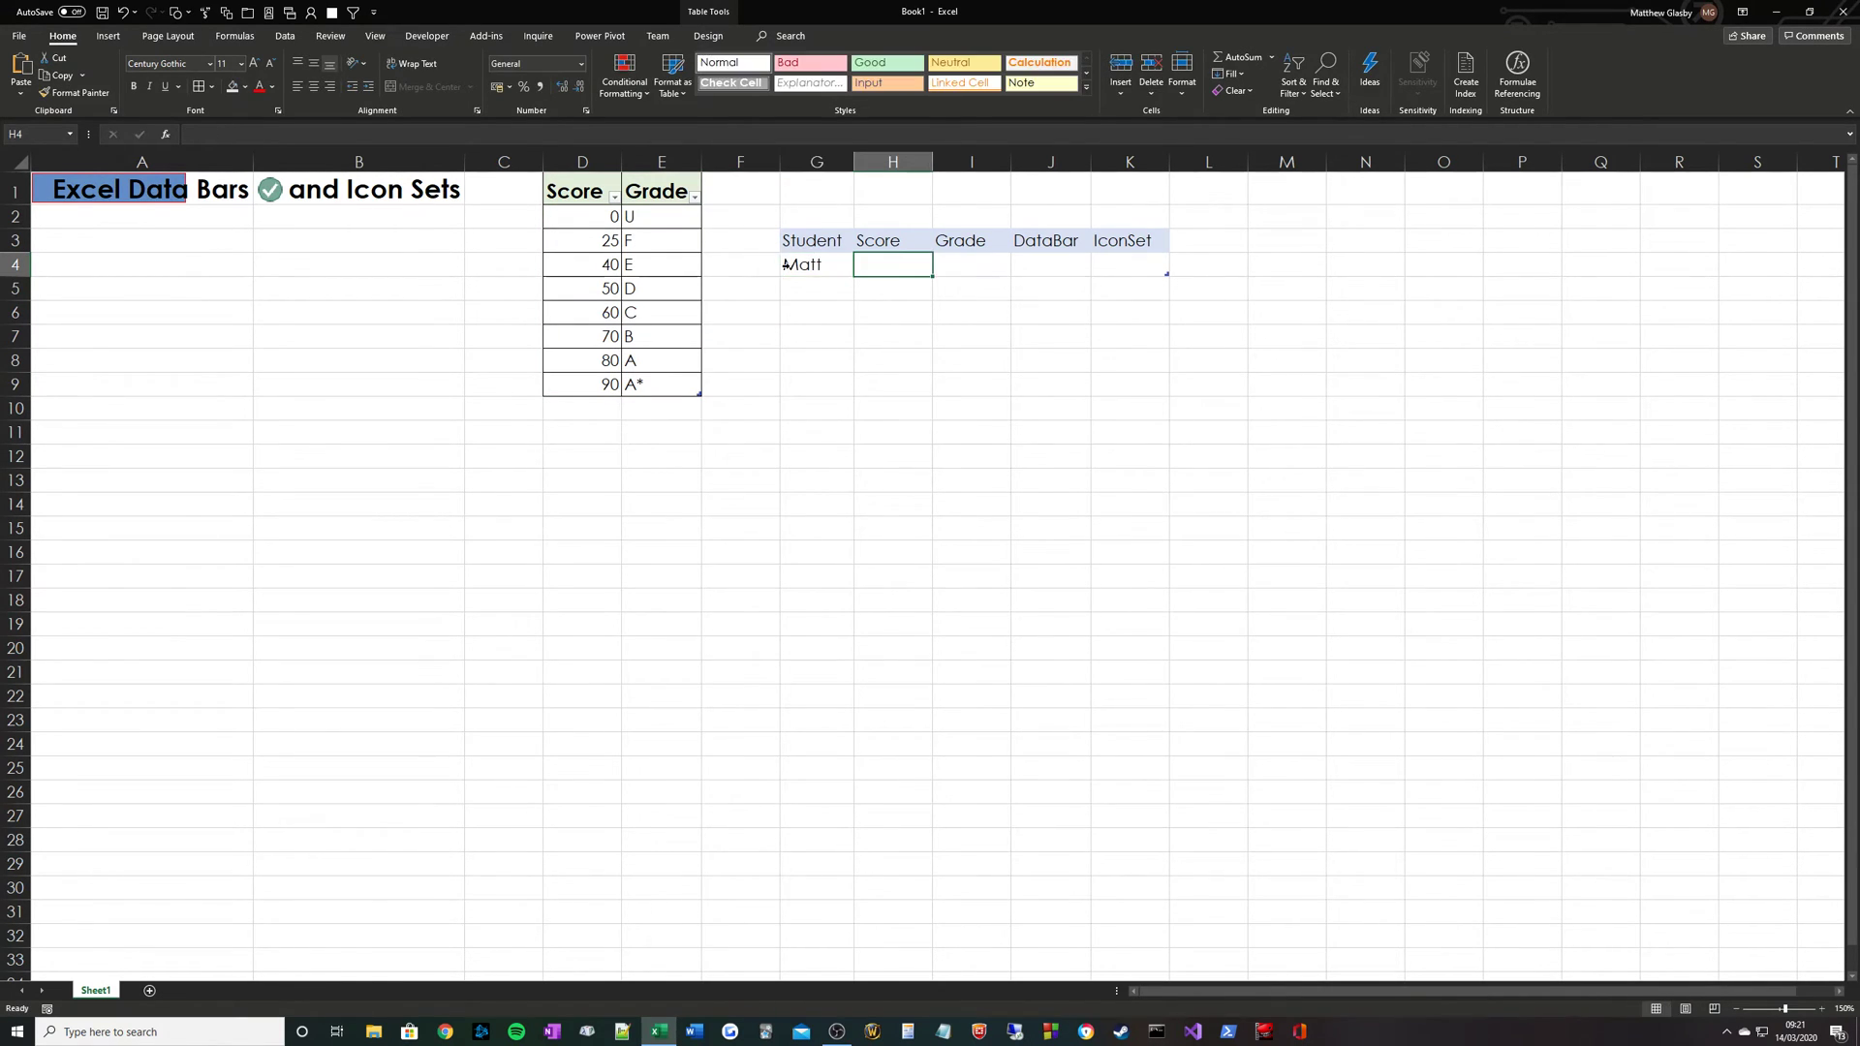
pyautogui.write('90')
pyautogui.press('Tab')
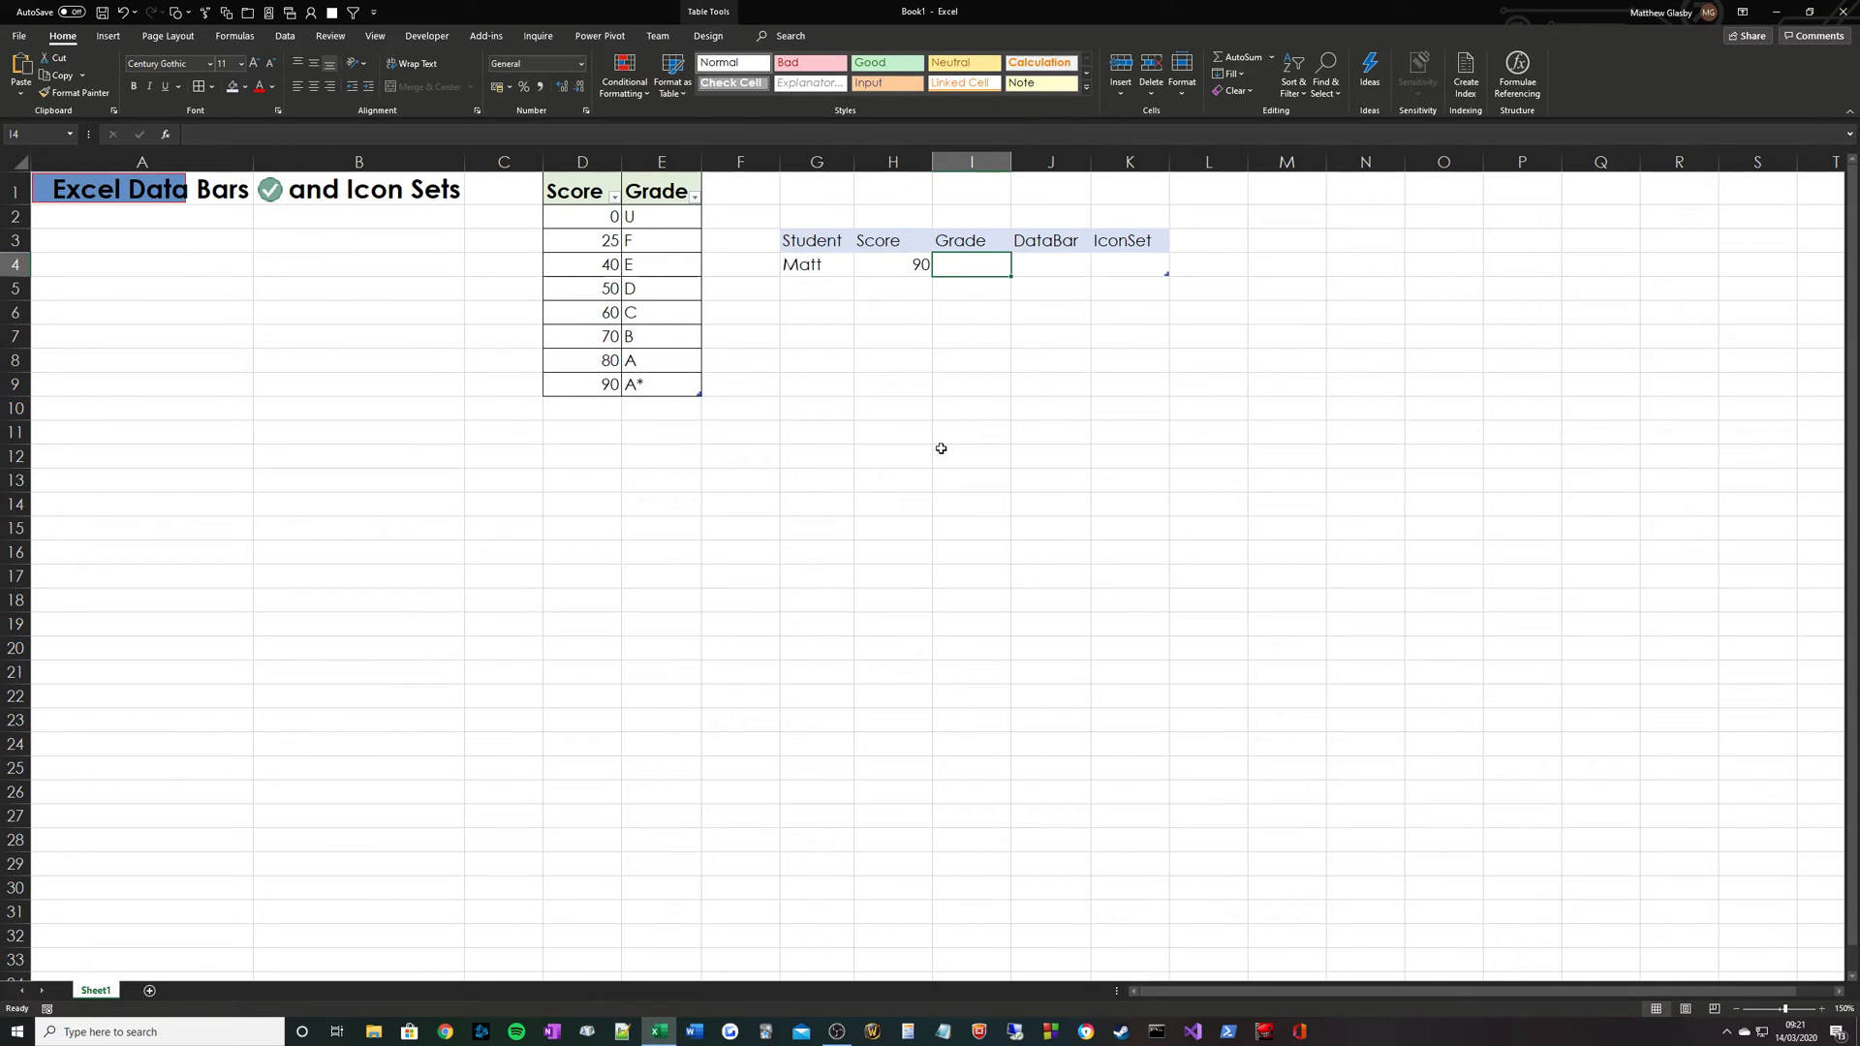
pyautogui.write('=XLOOKUP(')
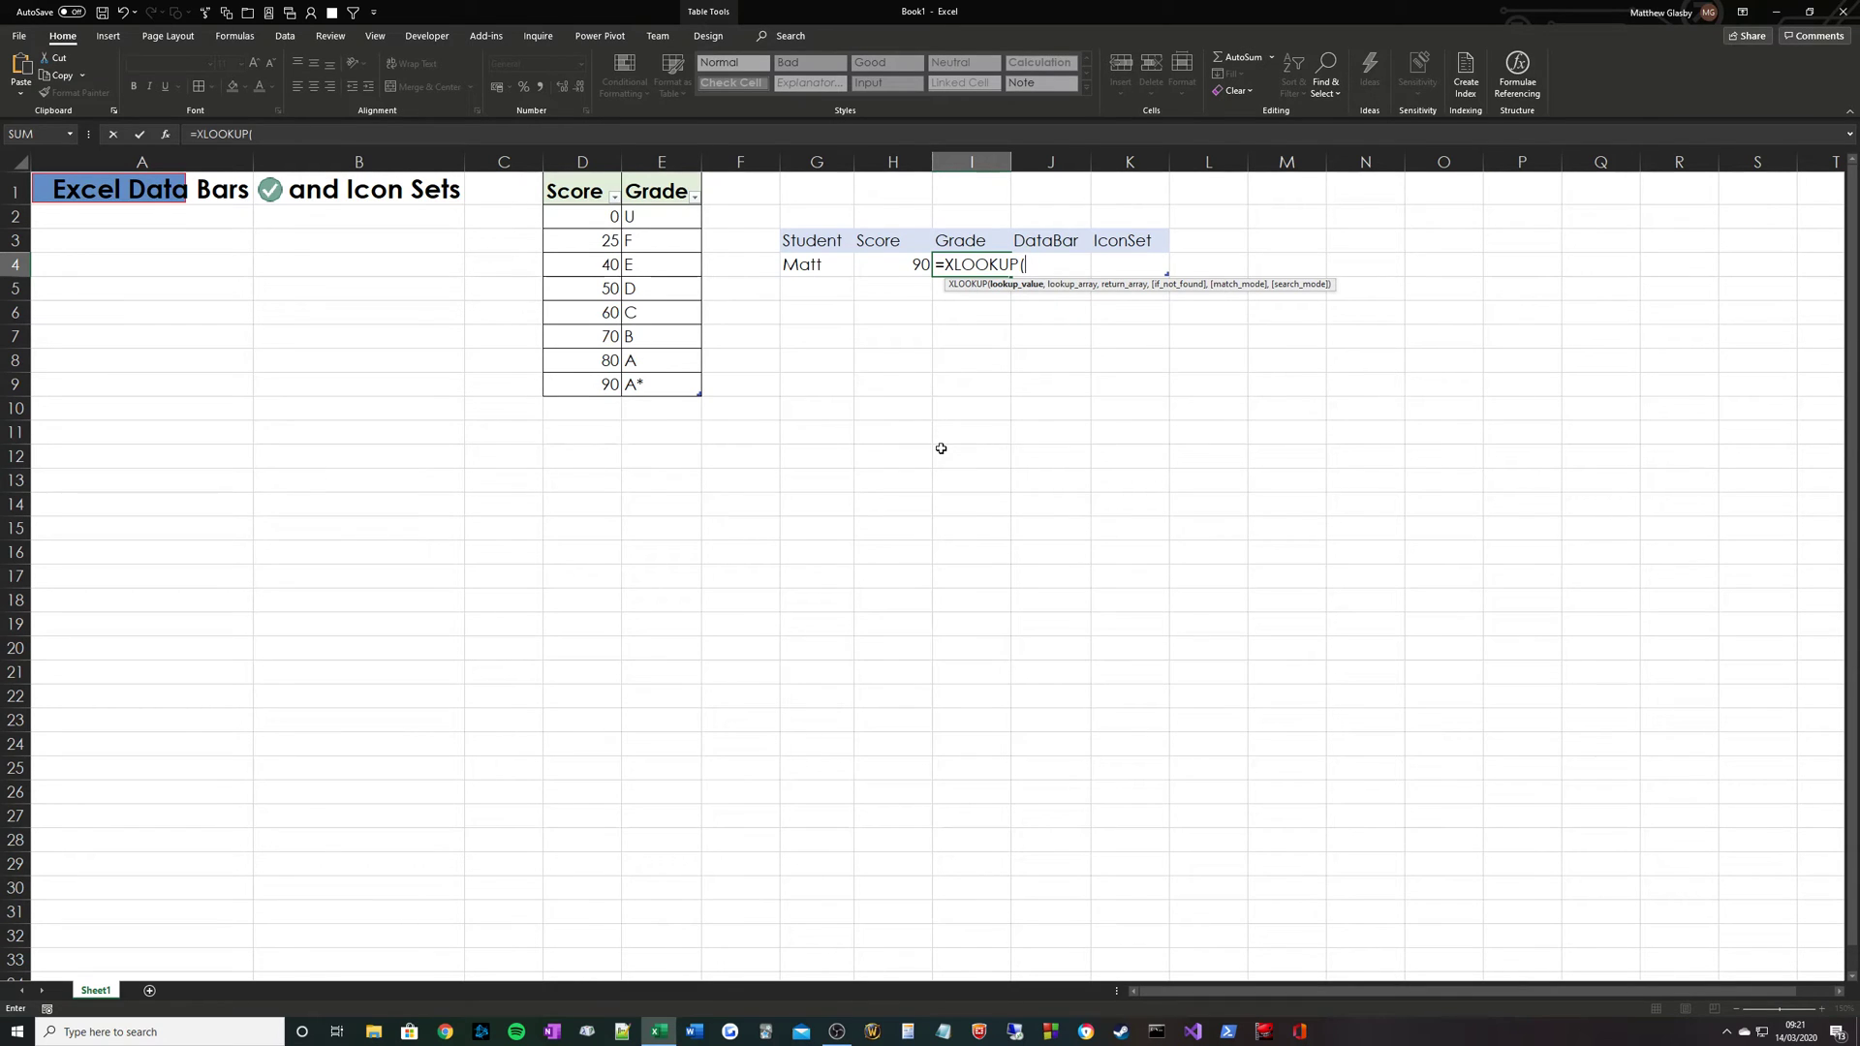
pyautogui.click(891, 266)
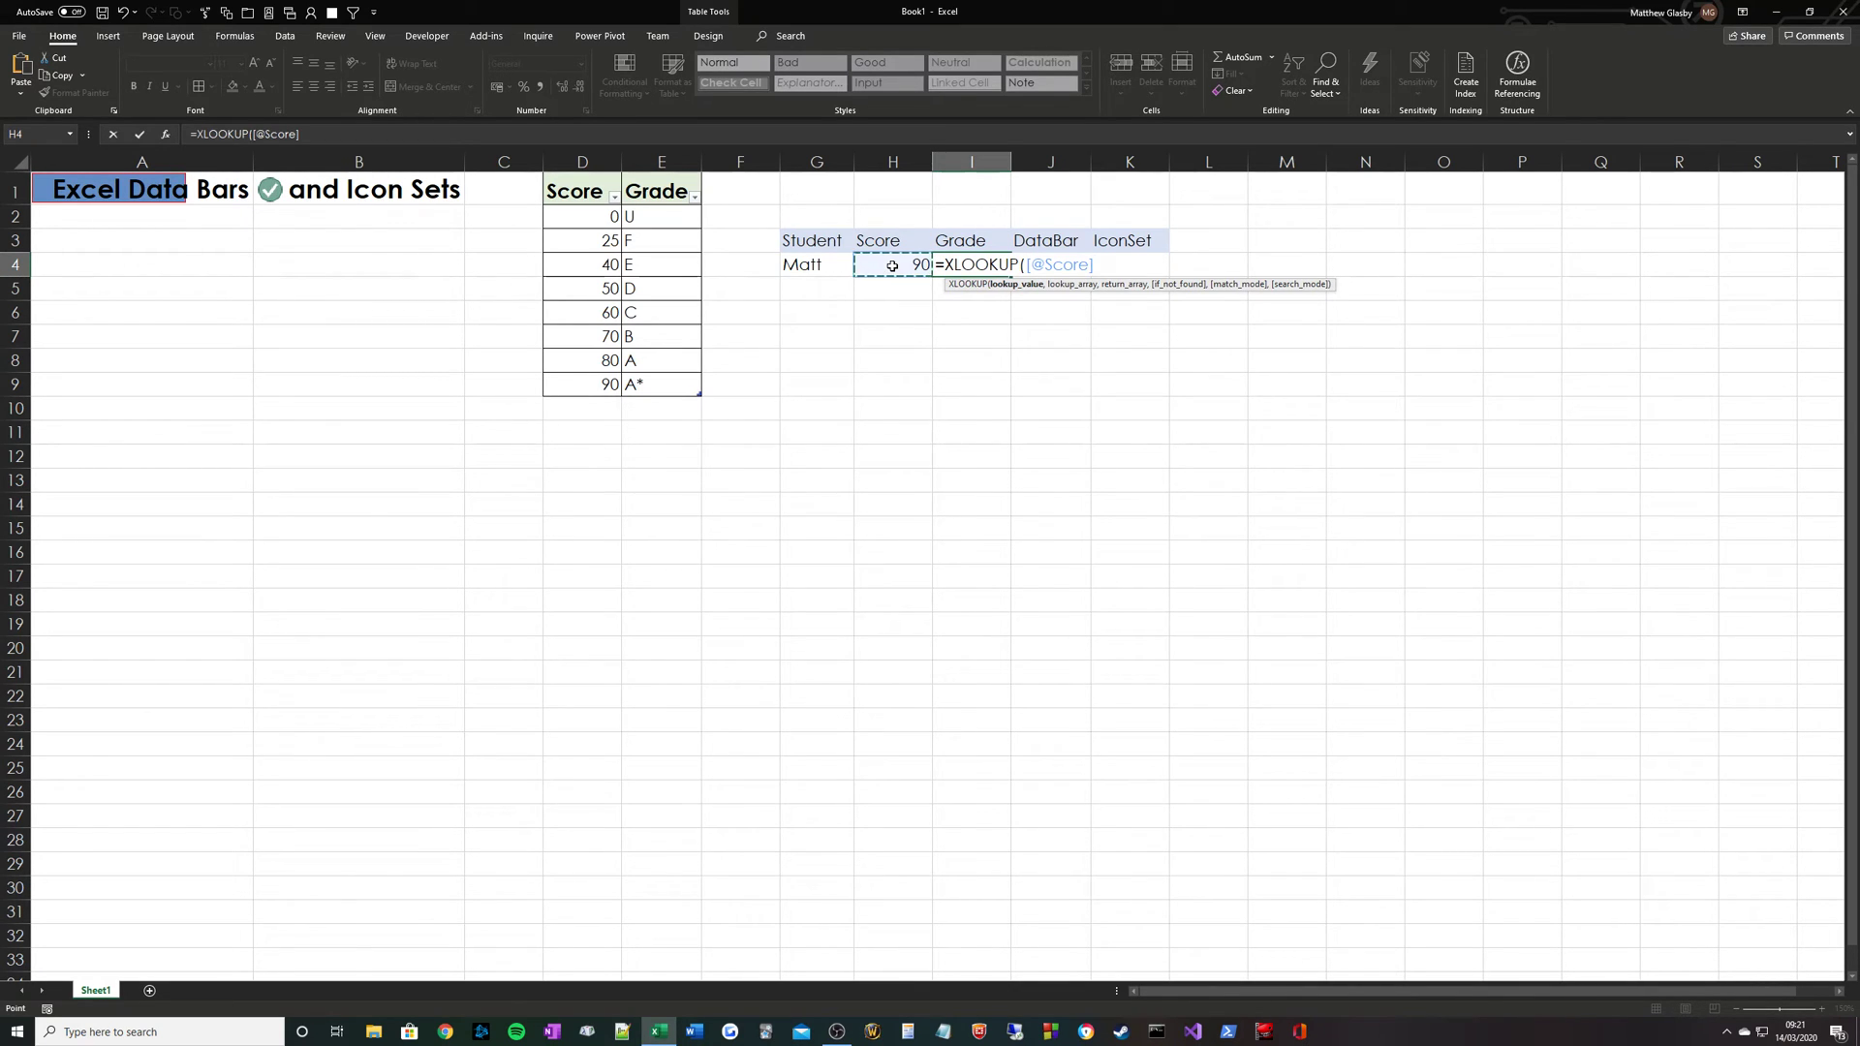
pyautogui.write(',')
pyautogui.click(583, 175)
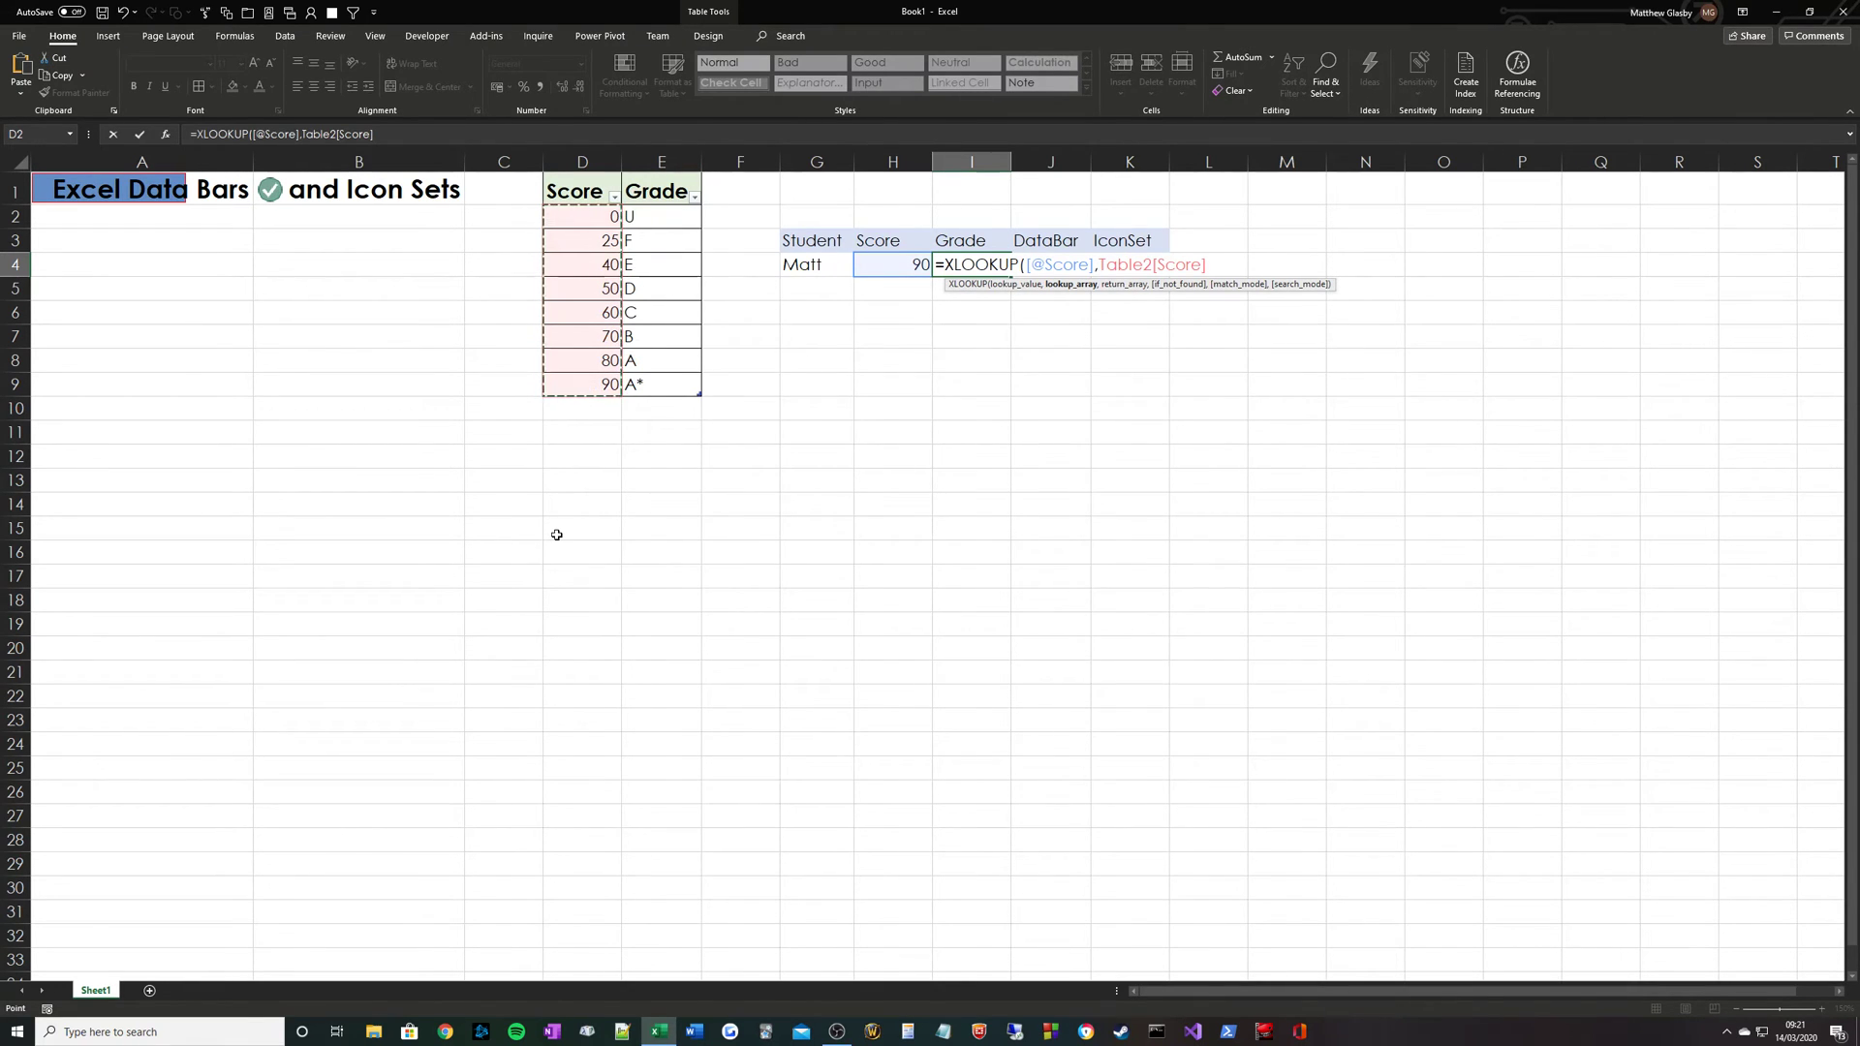
pyautogui.write(',')
pyautogui.click(671, 178)
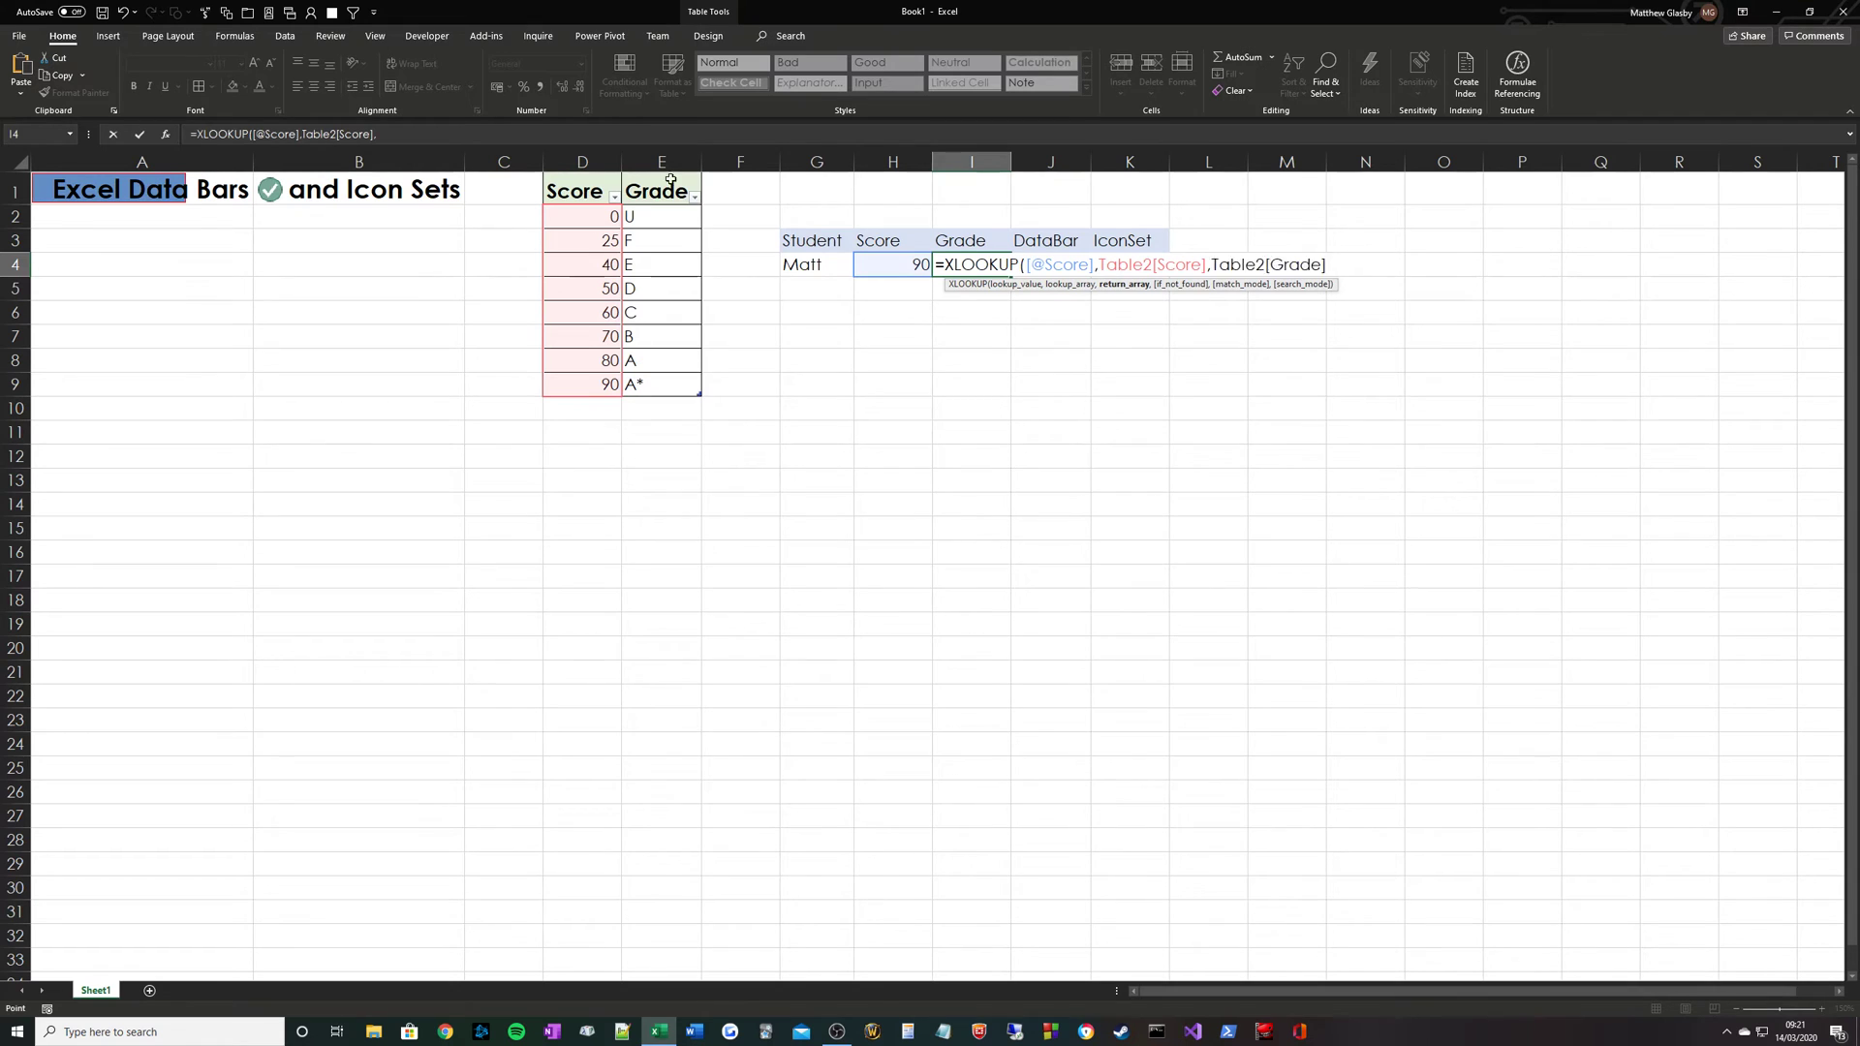
pyautogui.write(')')
pyautogui.press('Return')
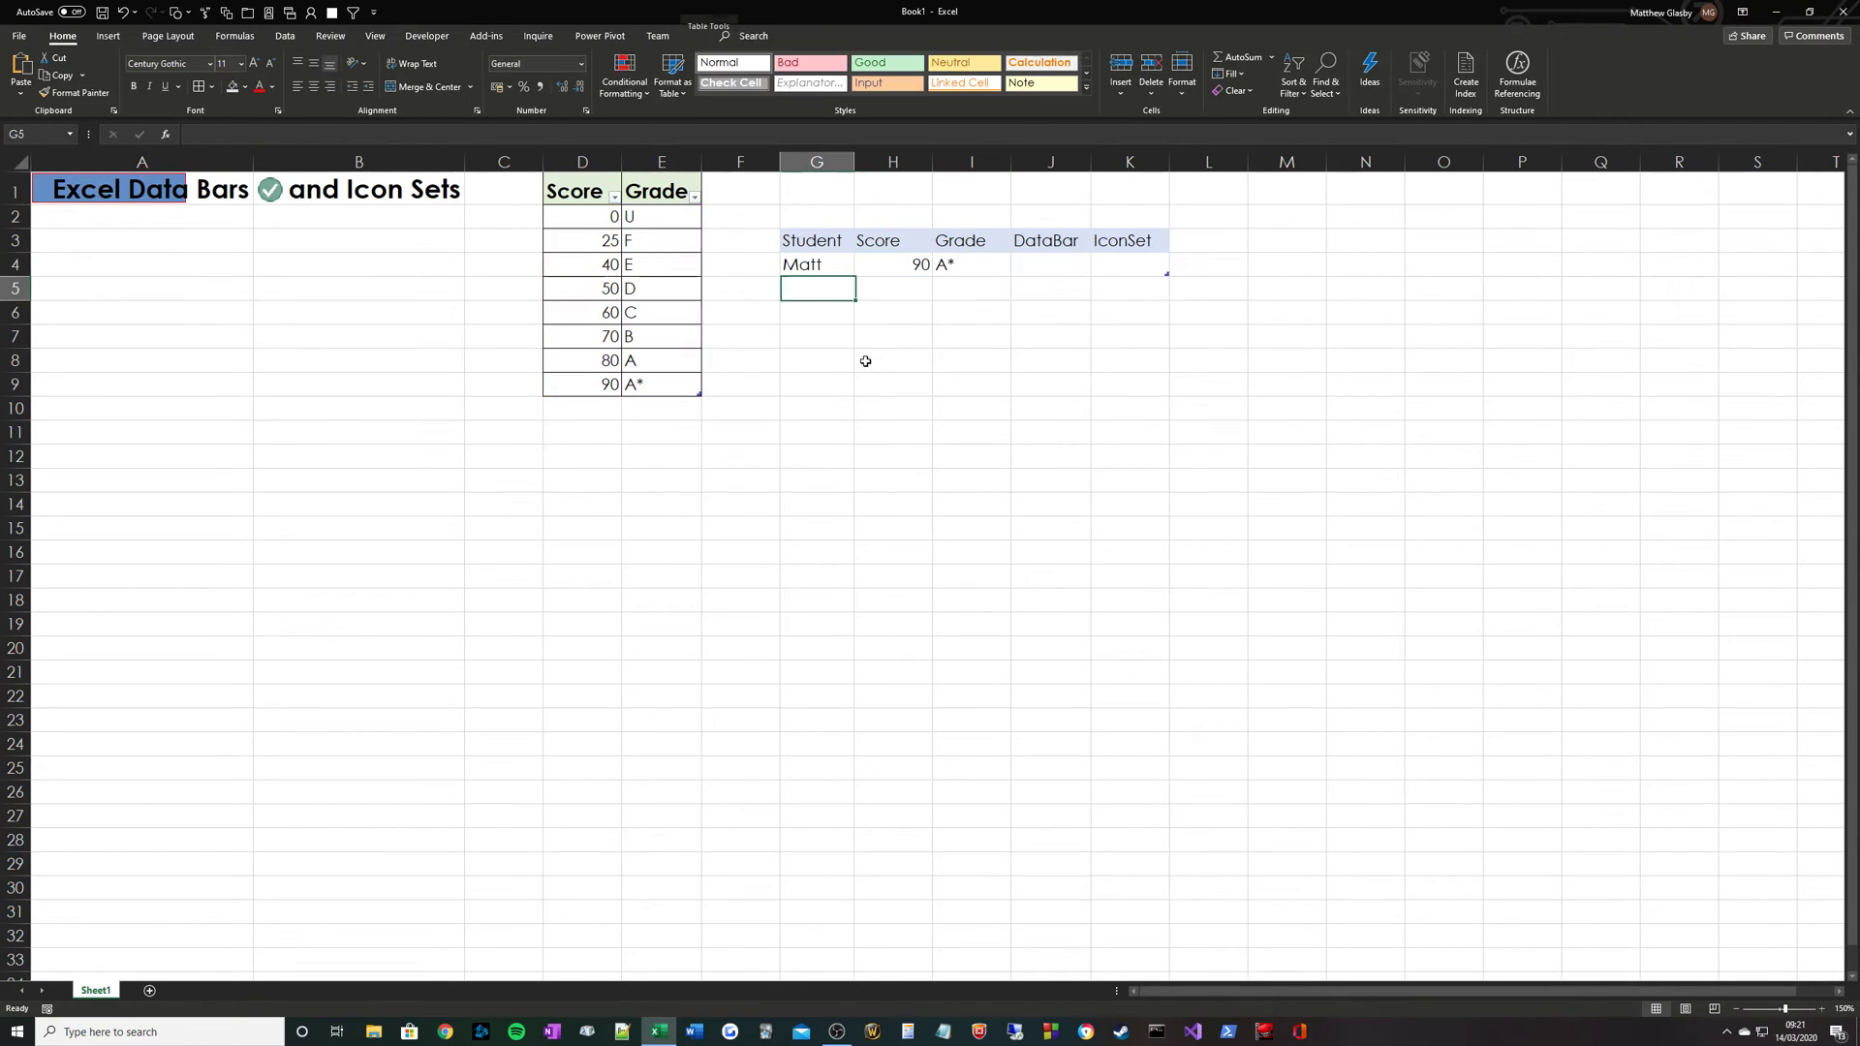
pyautogui.press('Up')
pyautogui.press('Right')
pyautogui.press('Right')
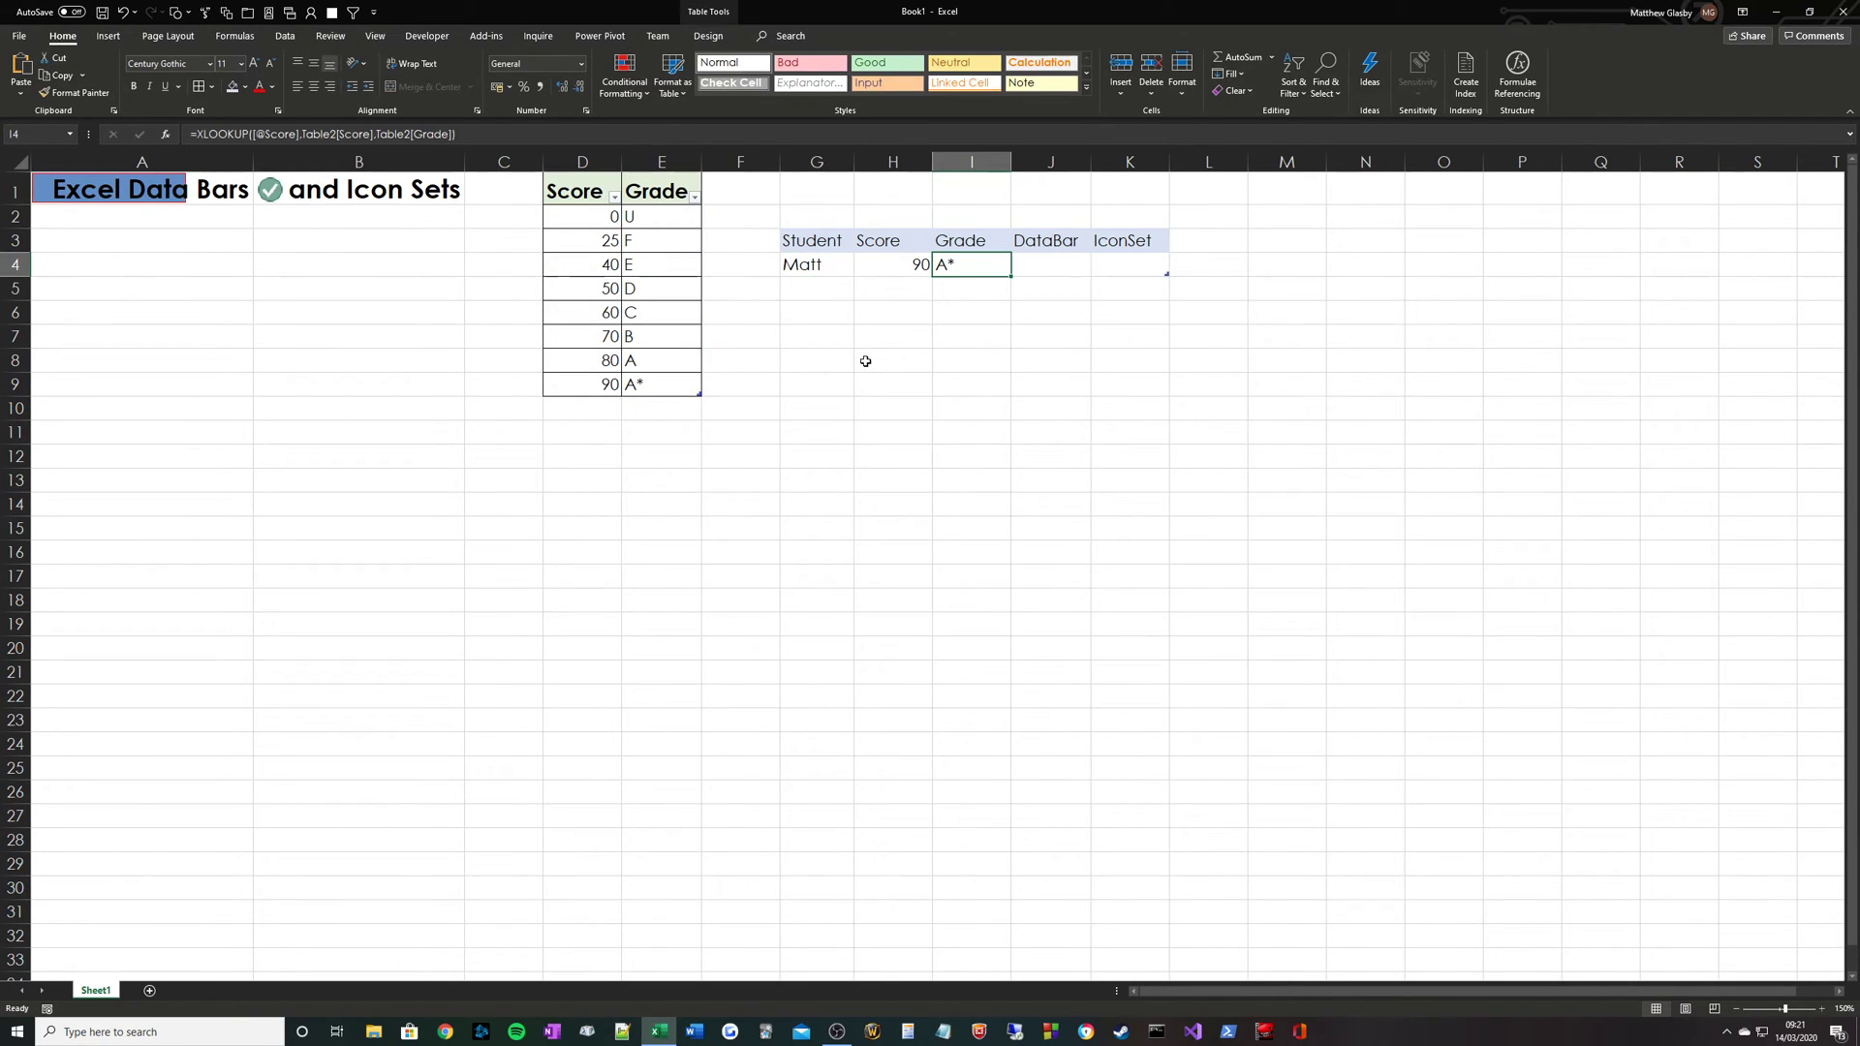
# - Change the student's score to 88 to test the grade lookup with a value missing from the lookup table
pyautogui.click(871, 258)
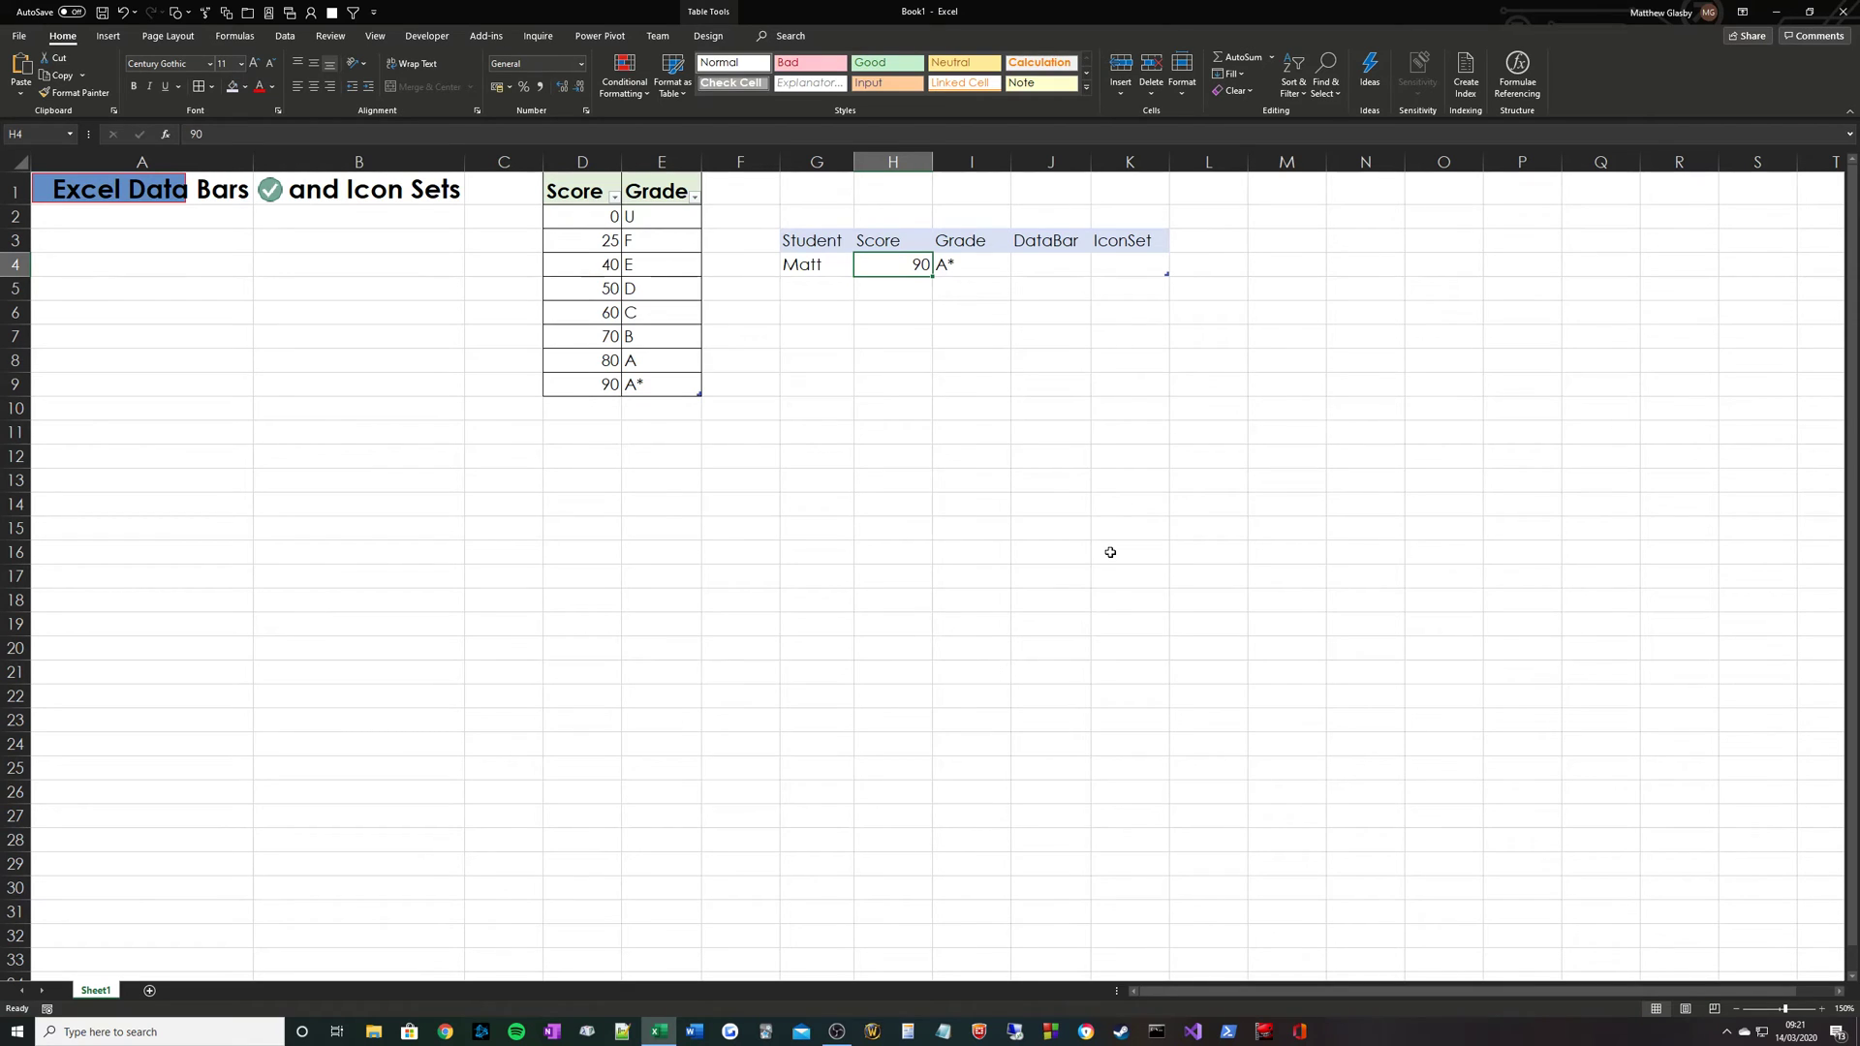
pyautogui.write('88')
pyautogui.press('Return')
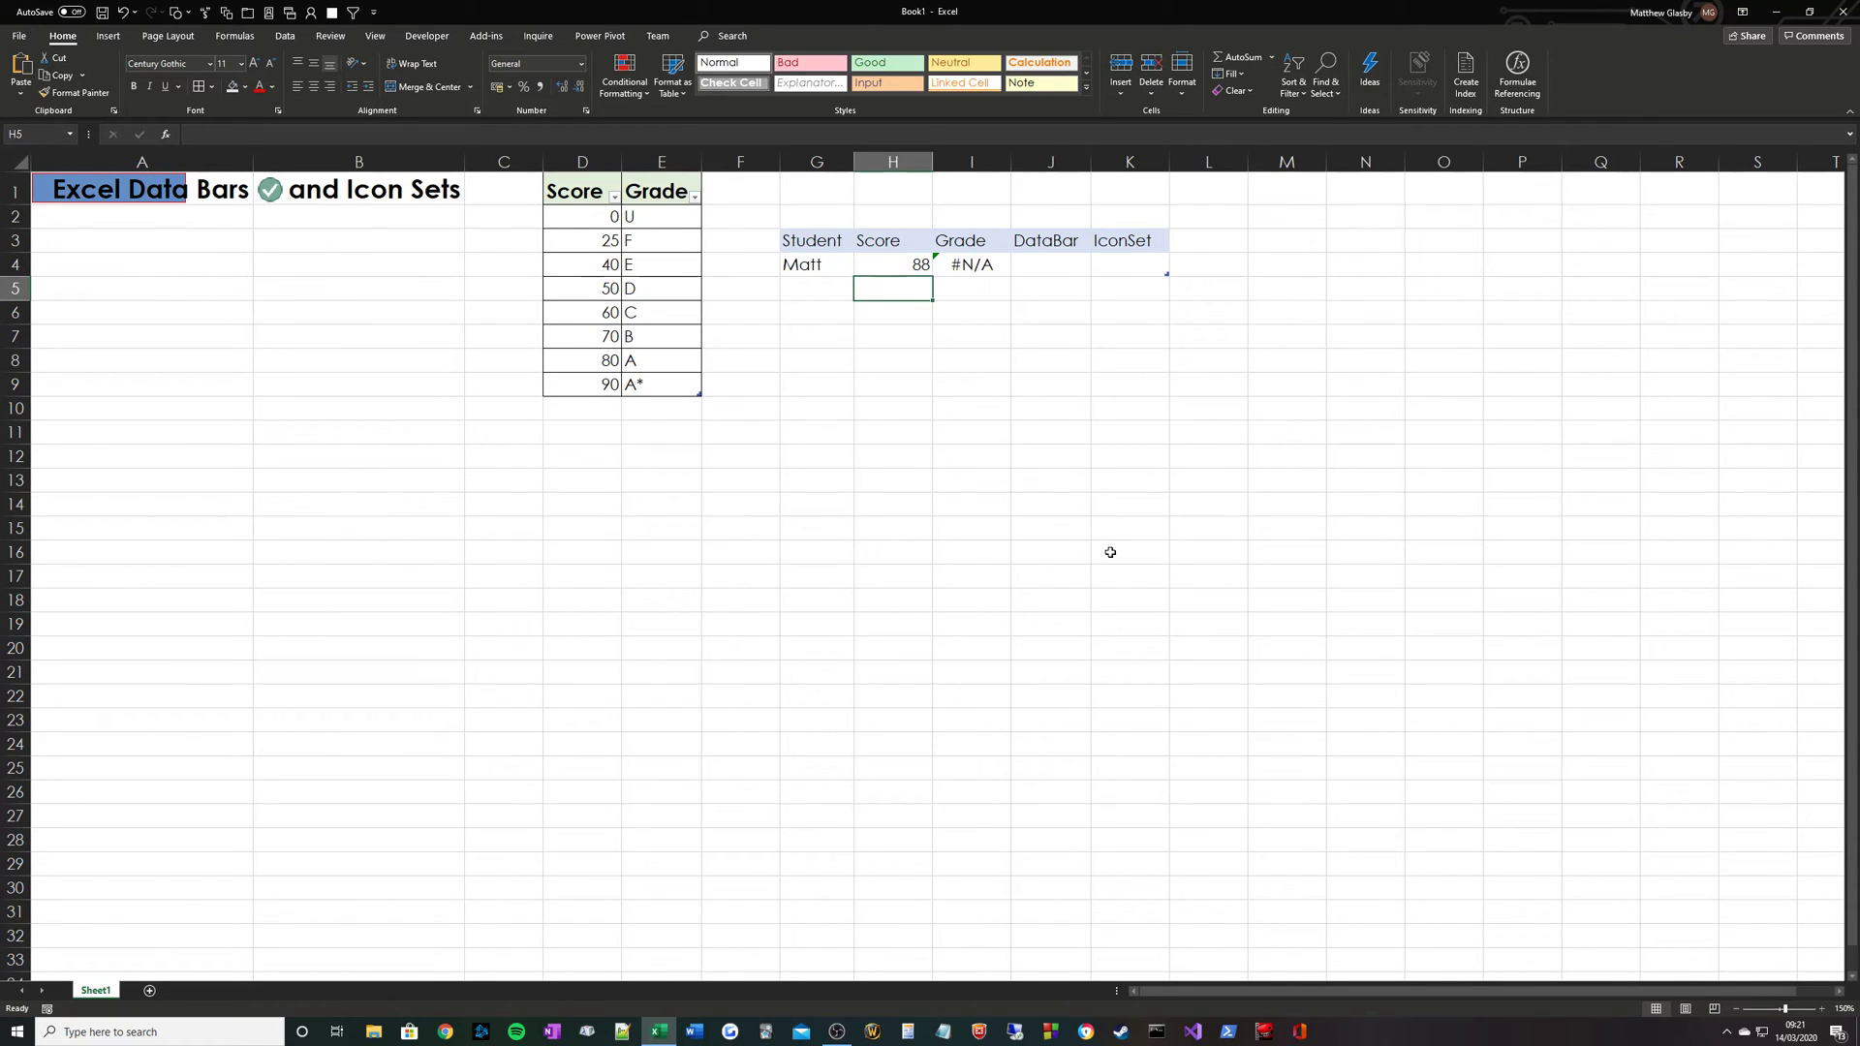
# - Extend the Grade cell's XLOOKUP with an empty if_not_found argument, match mode -1 (exact match or next smaller item) and search mode 1
pyautogui.click(988, 263)
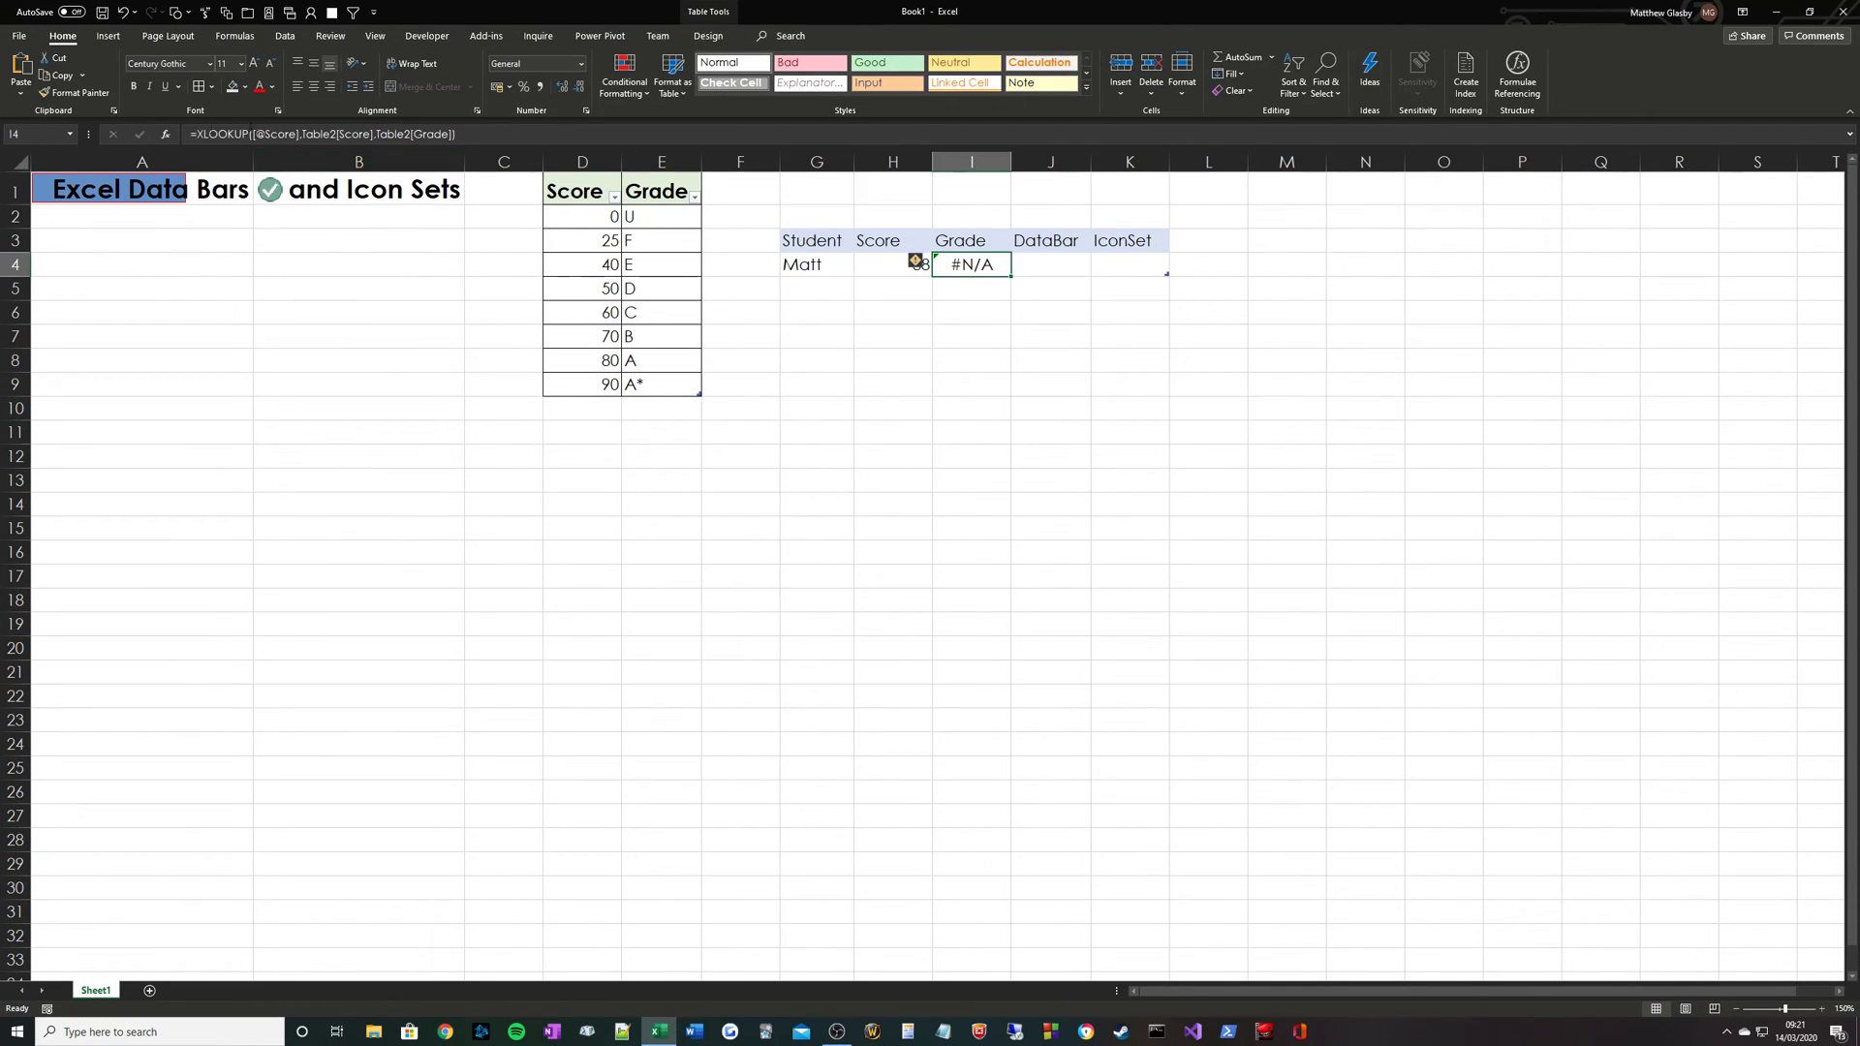
pyautogui.click(493, 127)
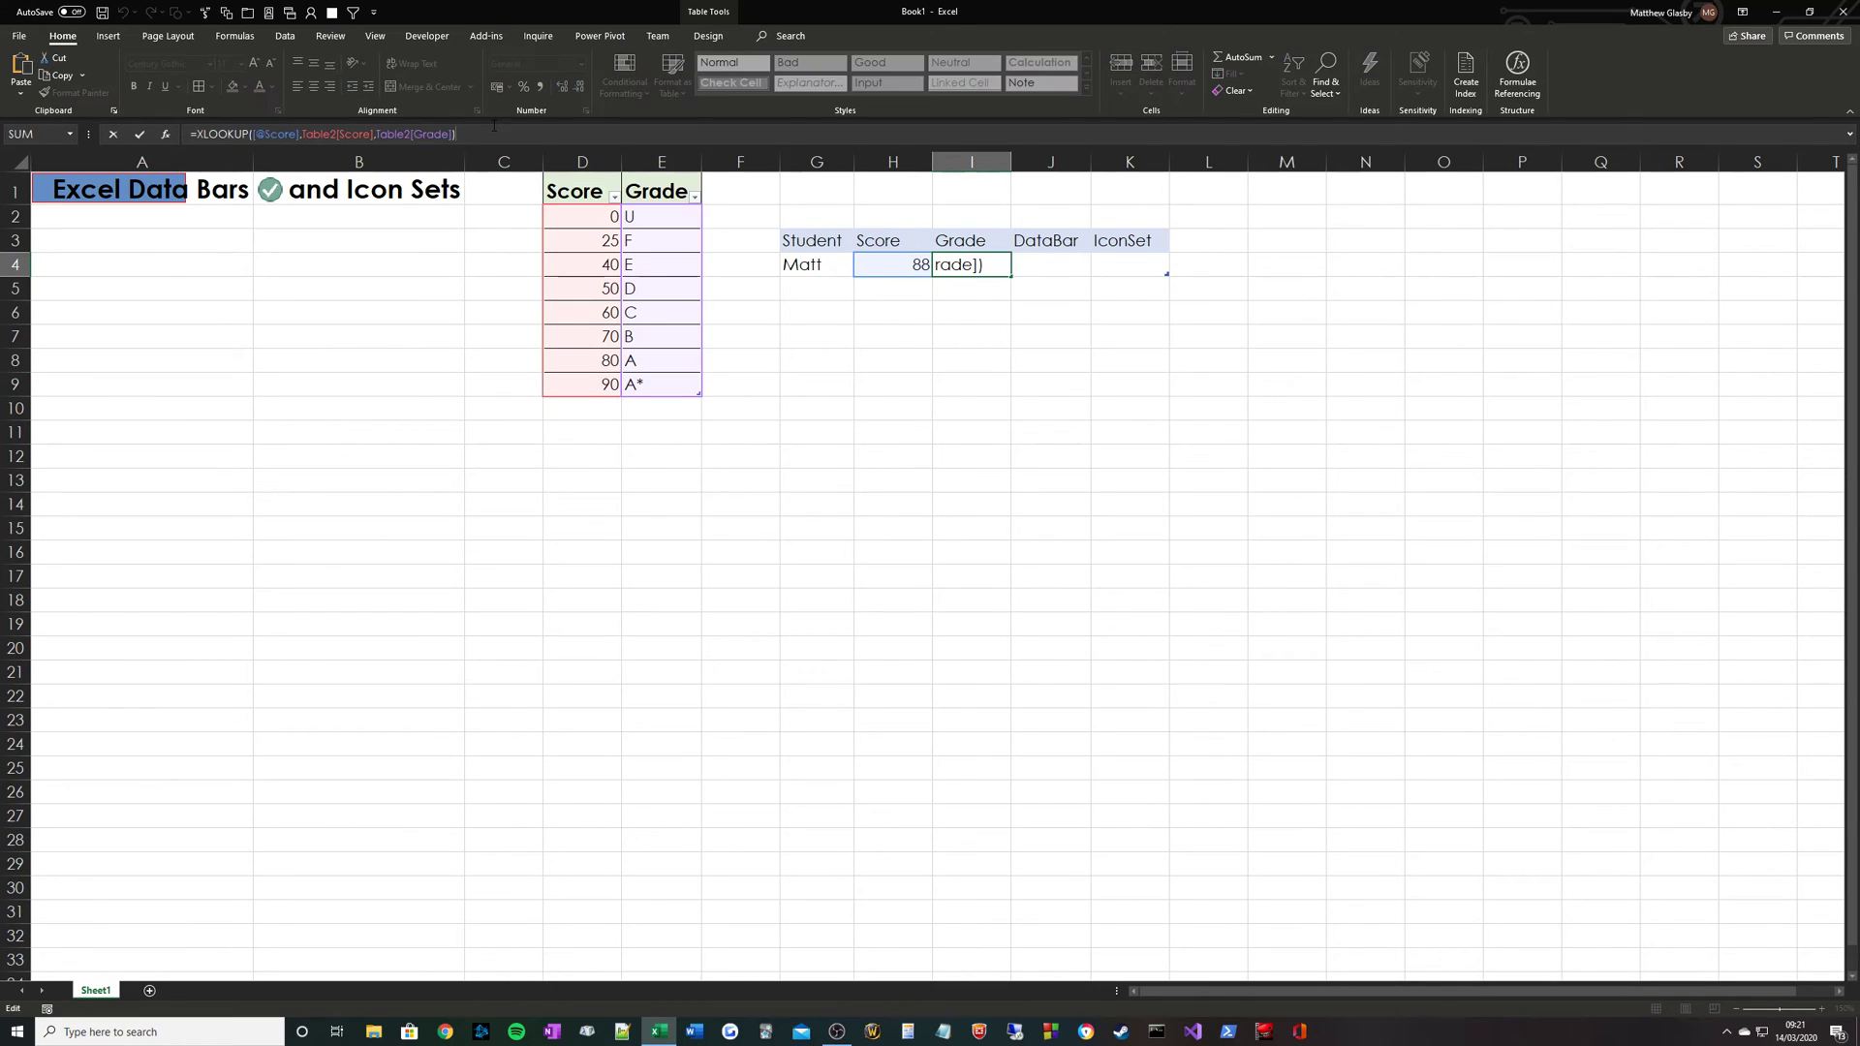
pyautogui.press('BackSpace')
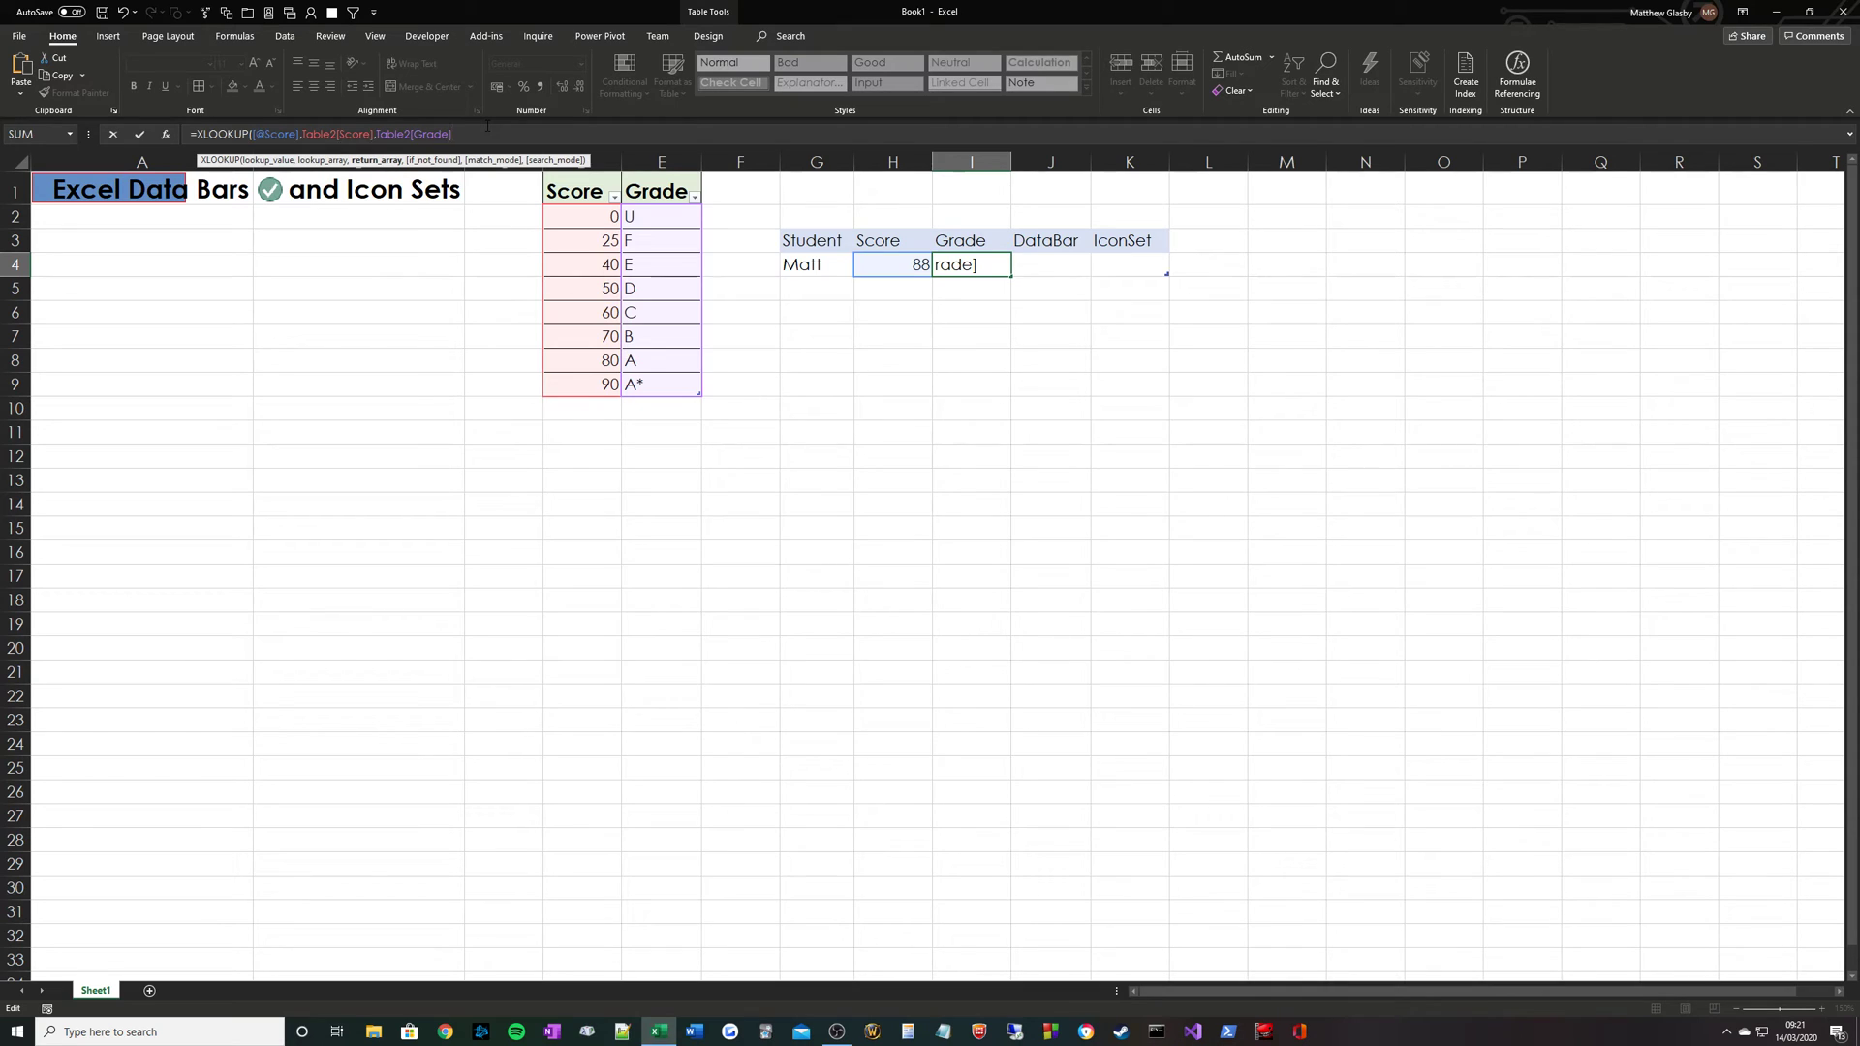
pyautogui.write(',,')
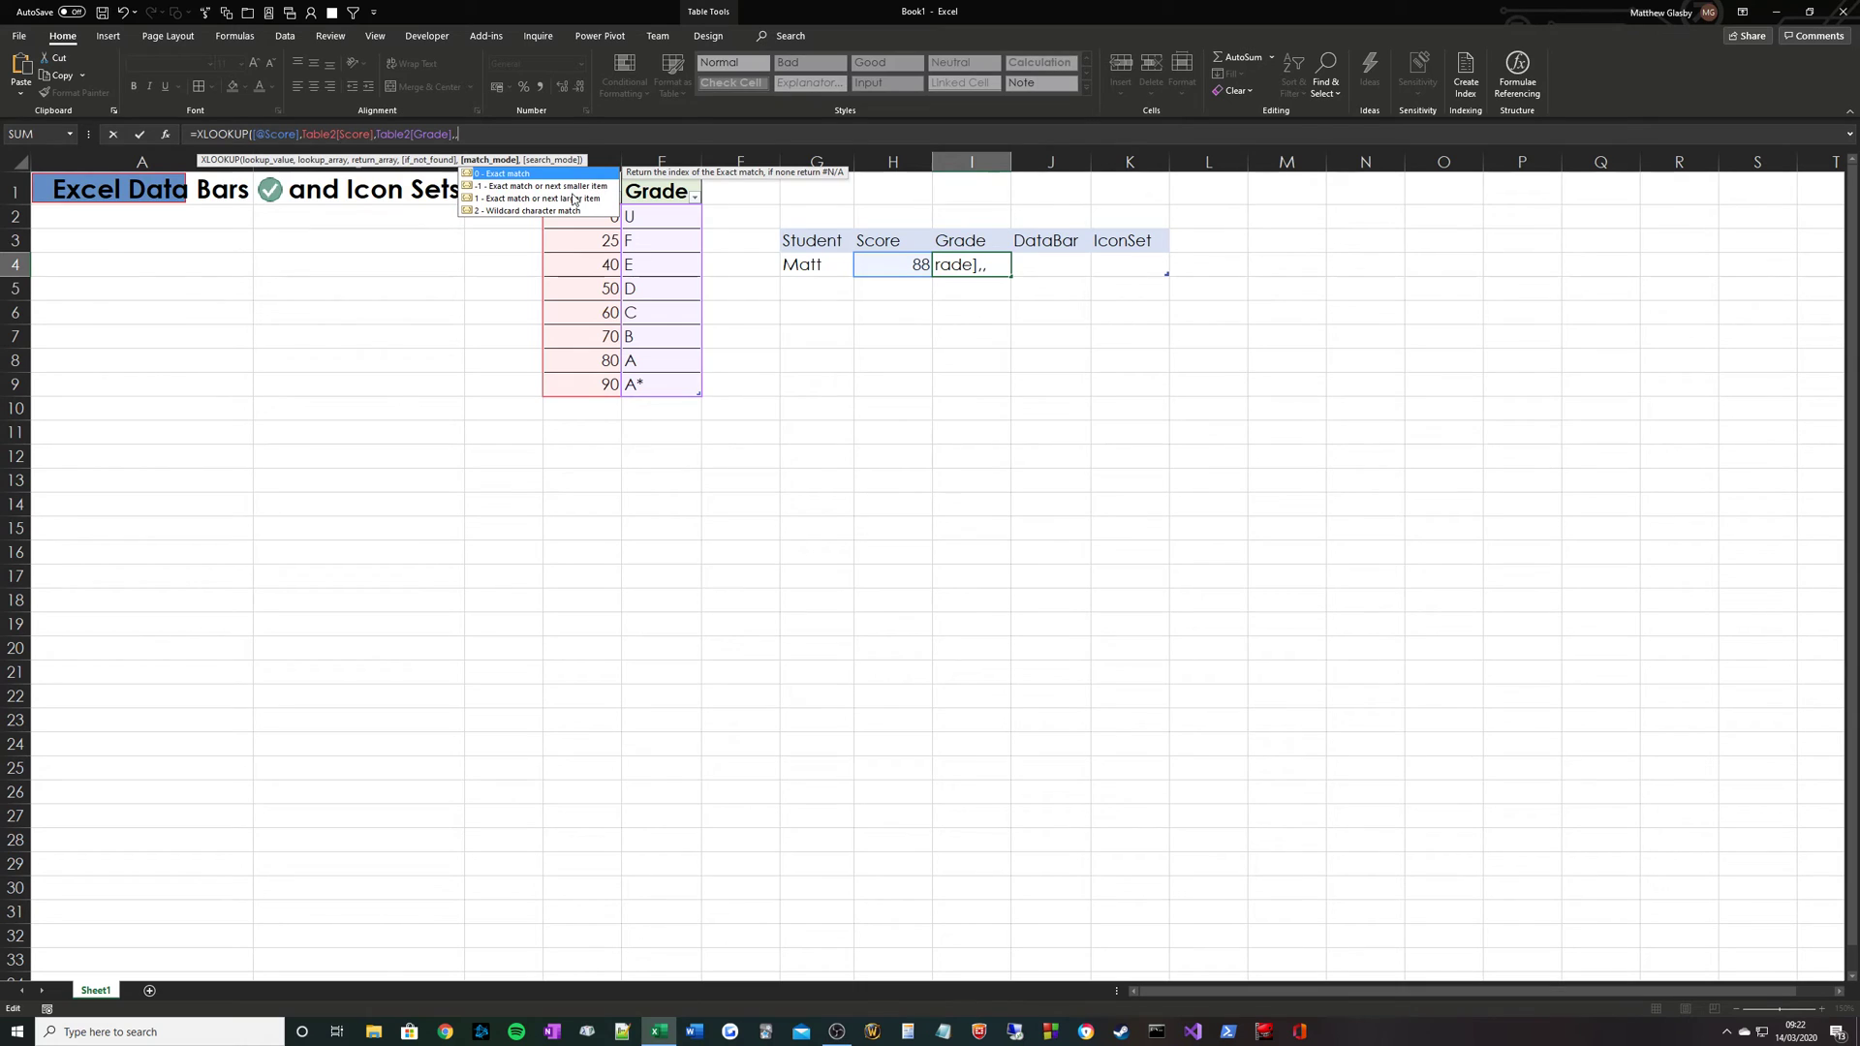
pyautogui.press('Down')
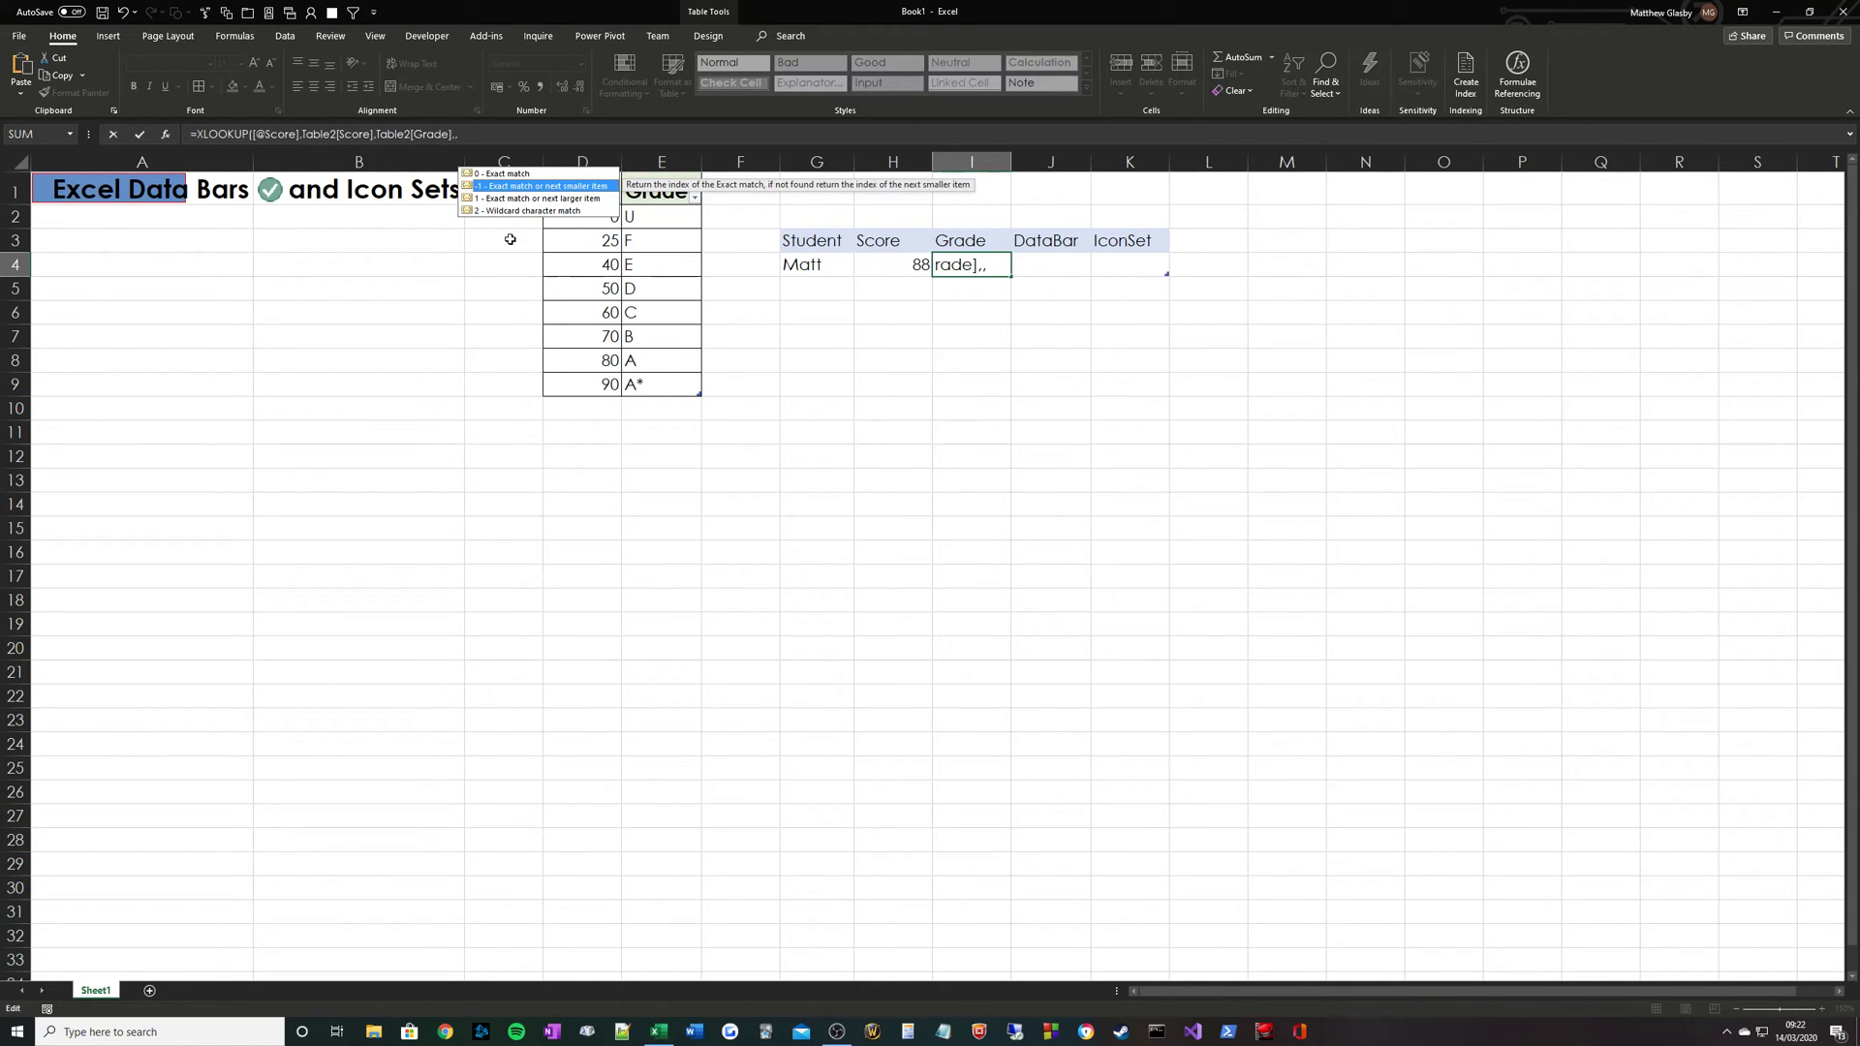
pyautogui.doubleClick(529, 187)
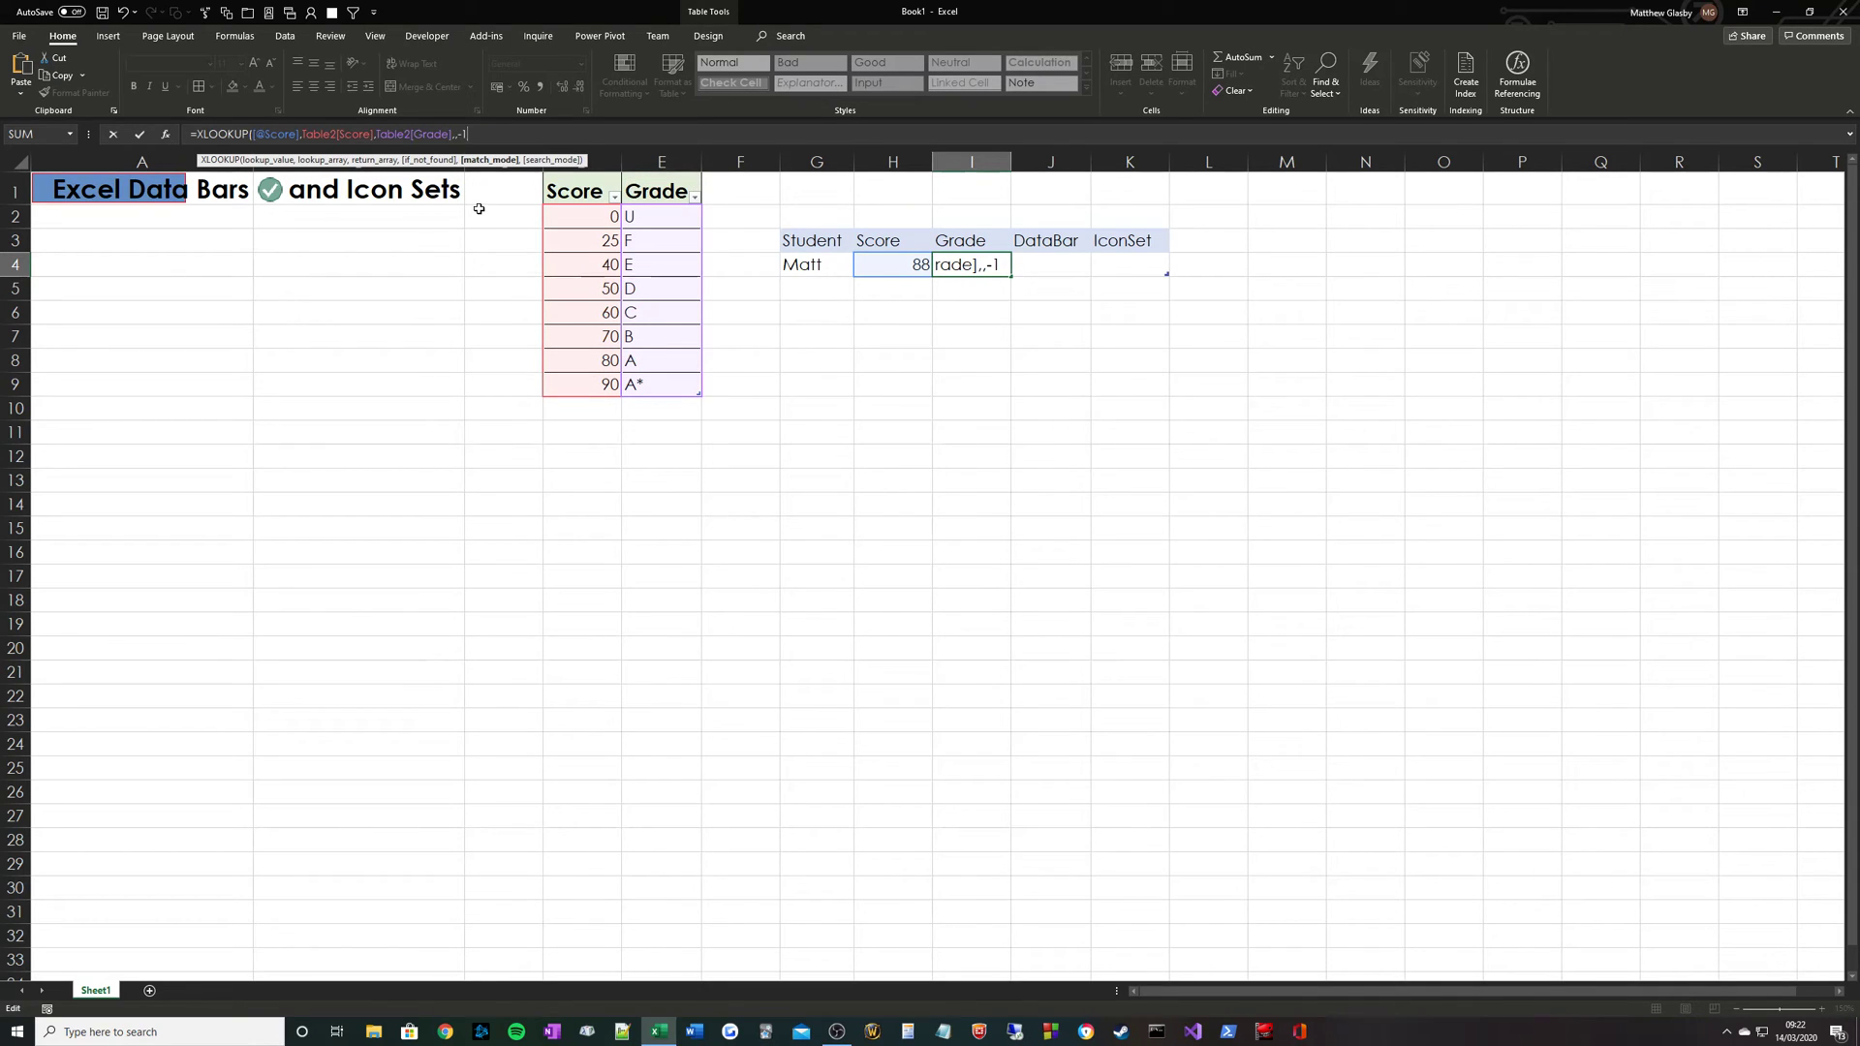
pyautogui.write(',')
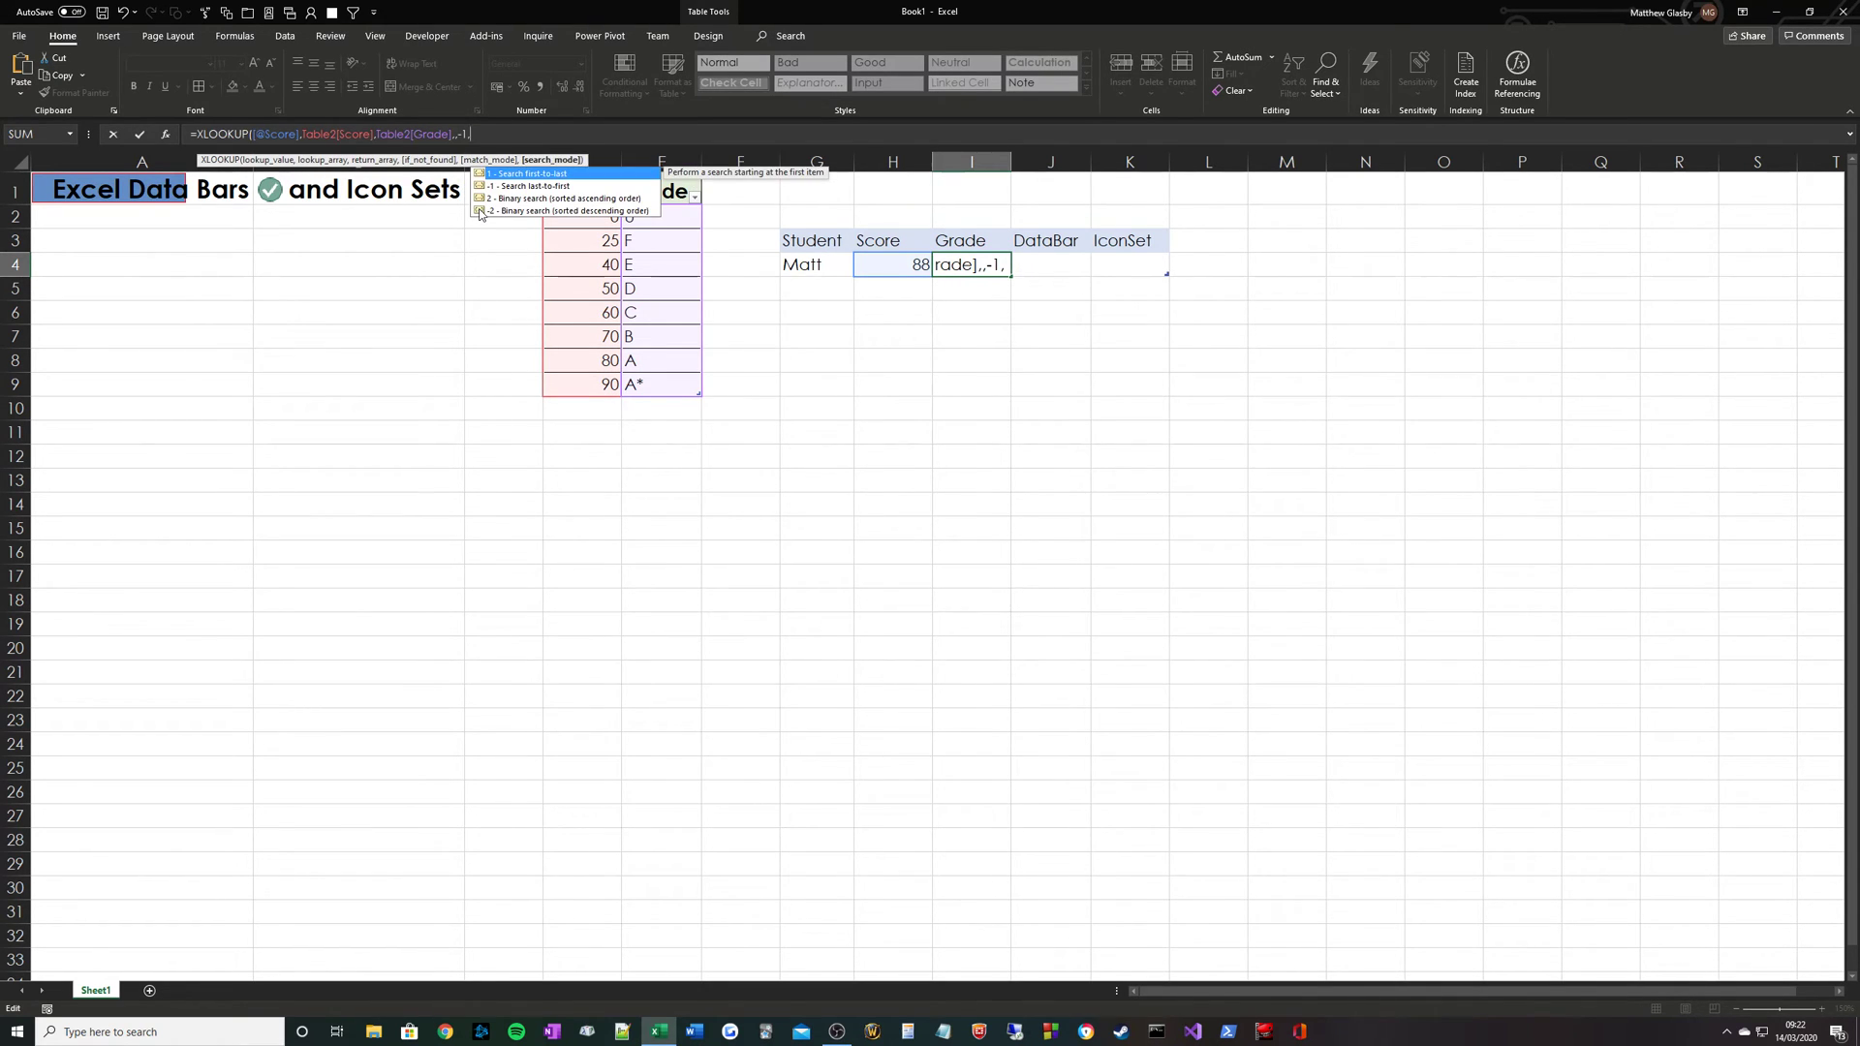
pyautogui.write('1)')
pyautogui.press('Return')
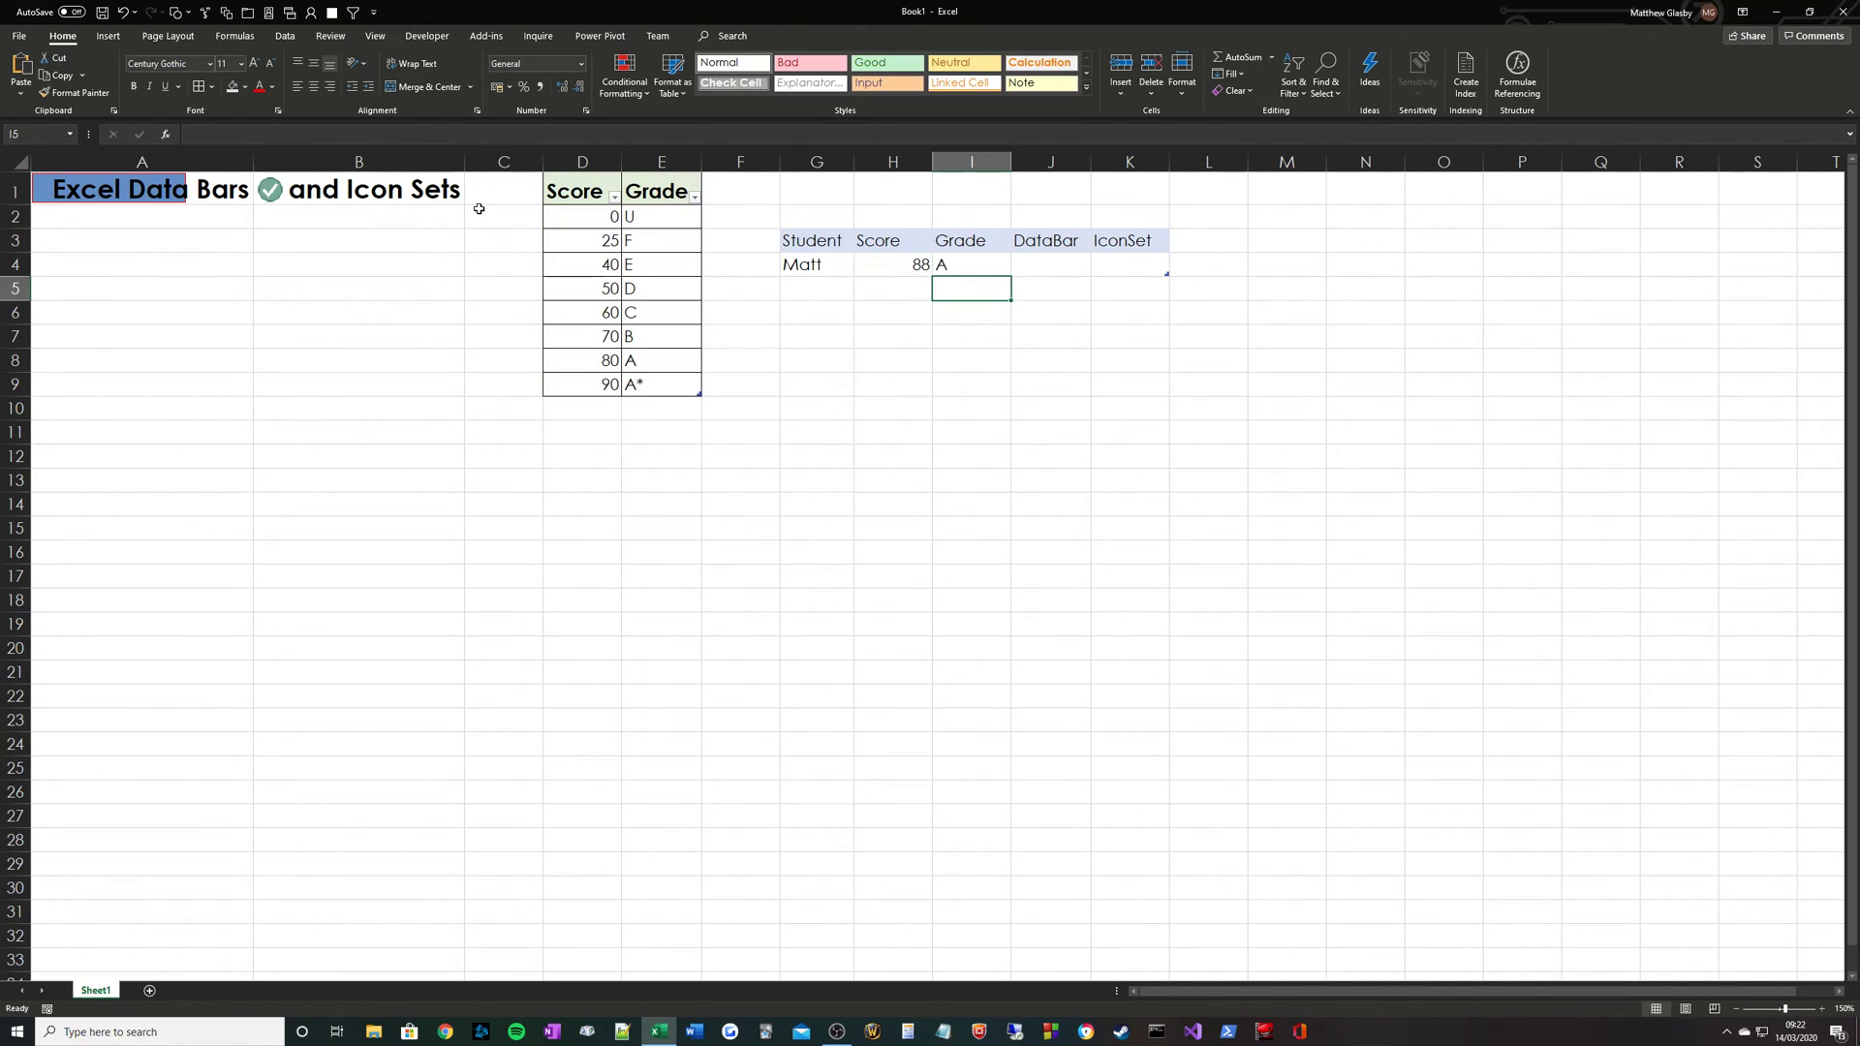
pyautogui.press('Up')
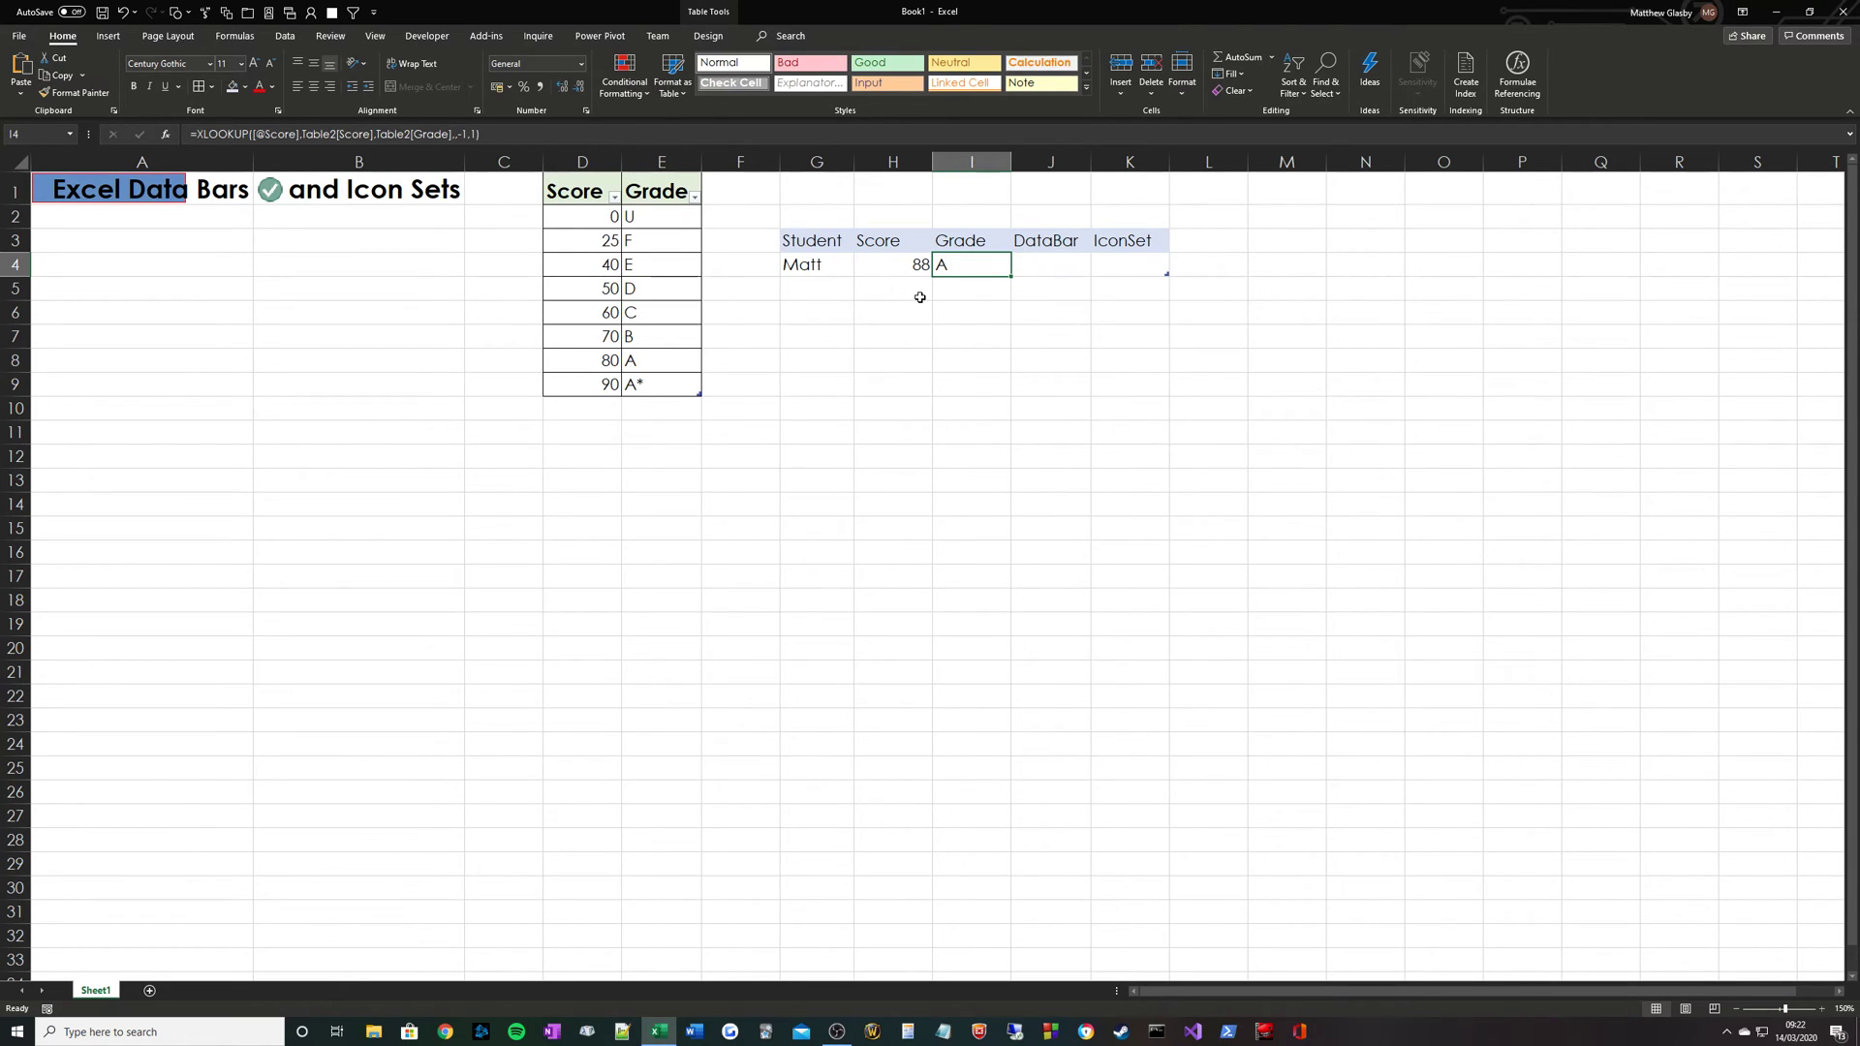
pyautogui.write('=LOOKUP(')
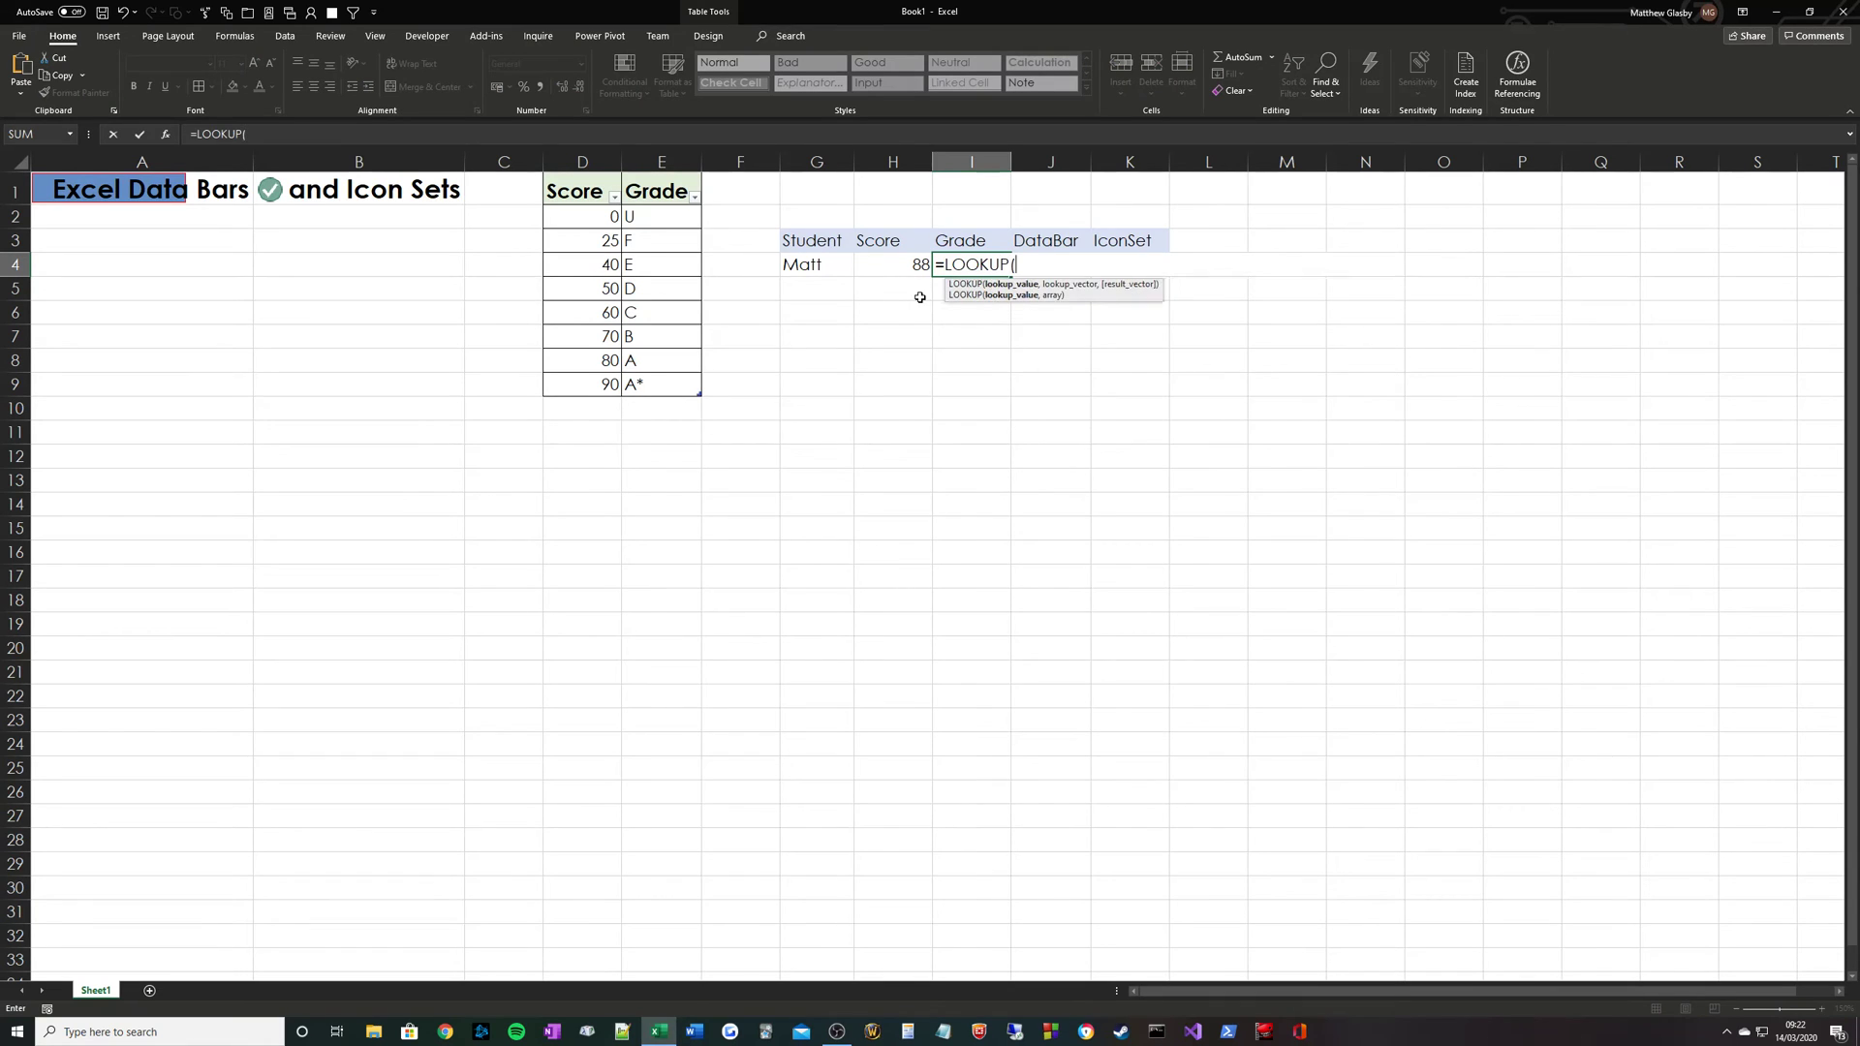
pyautogui.click(908, 267)
pyautogui.write(',')
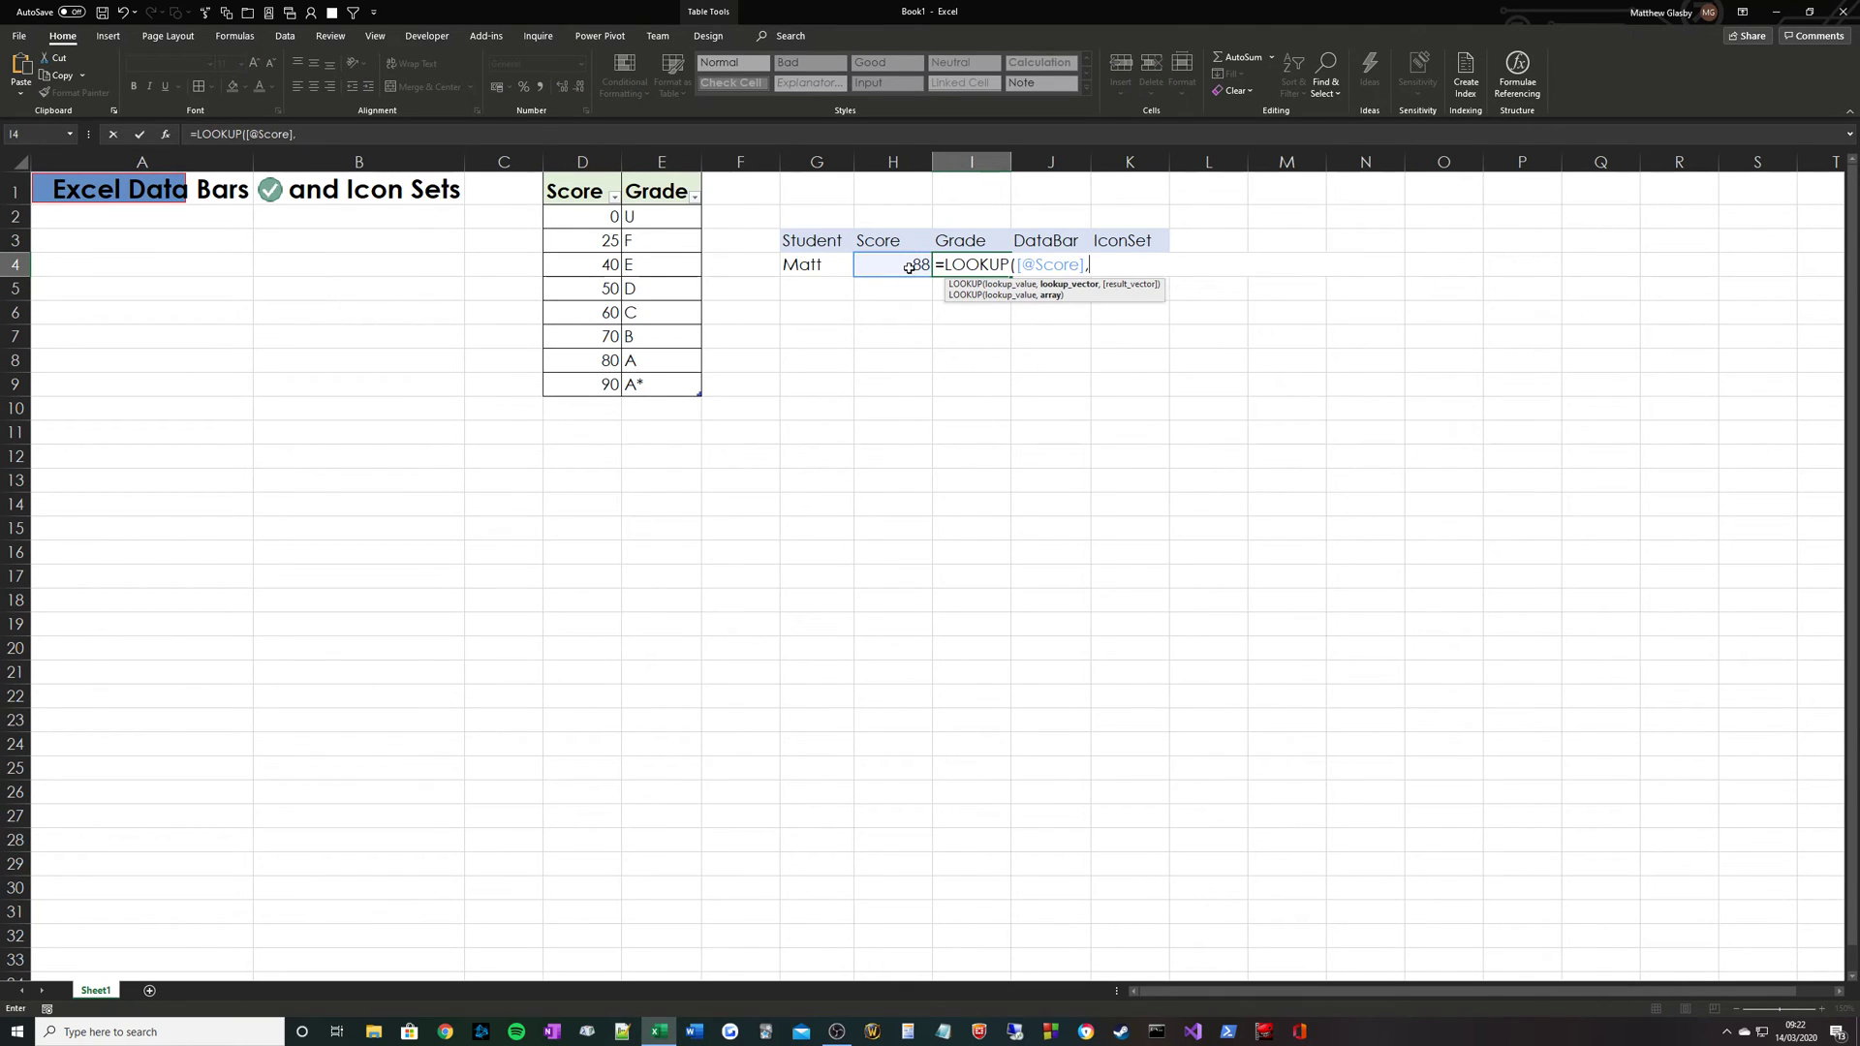
pyautogui.click(597, 176)
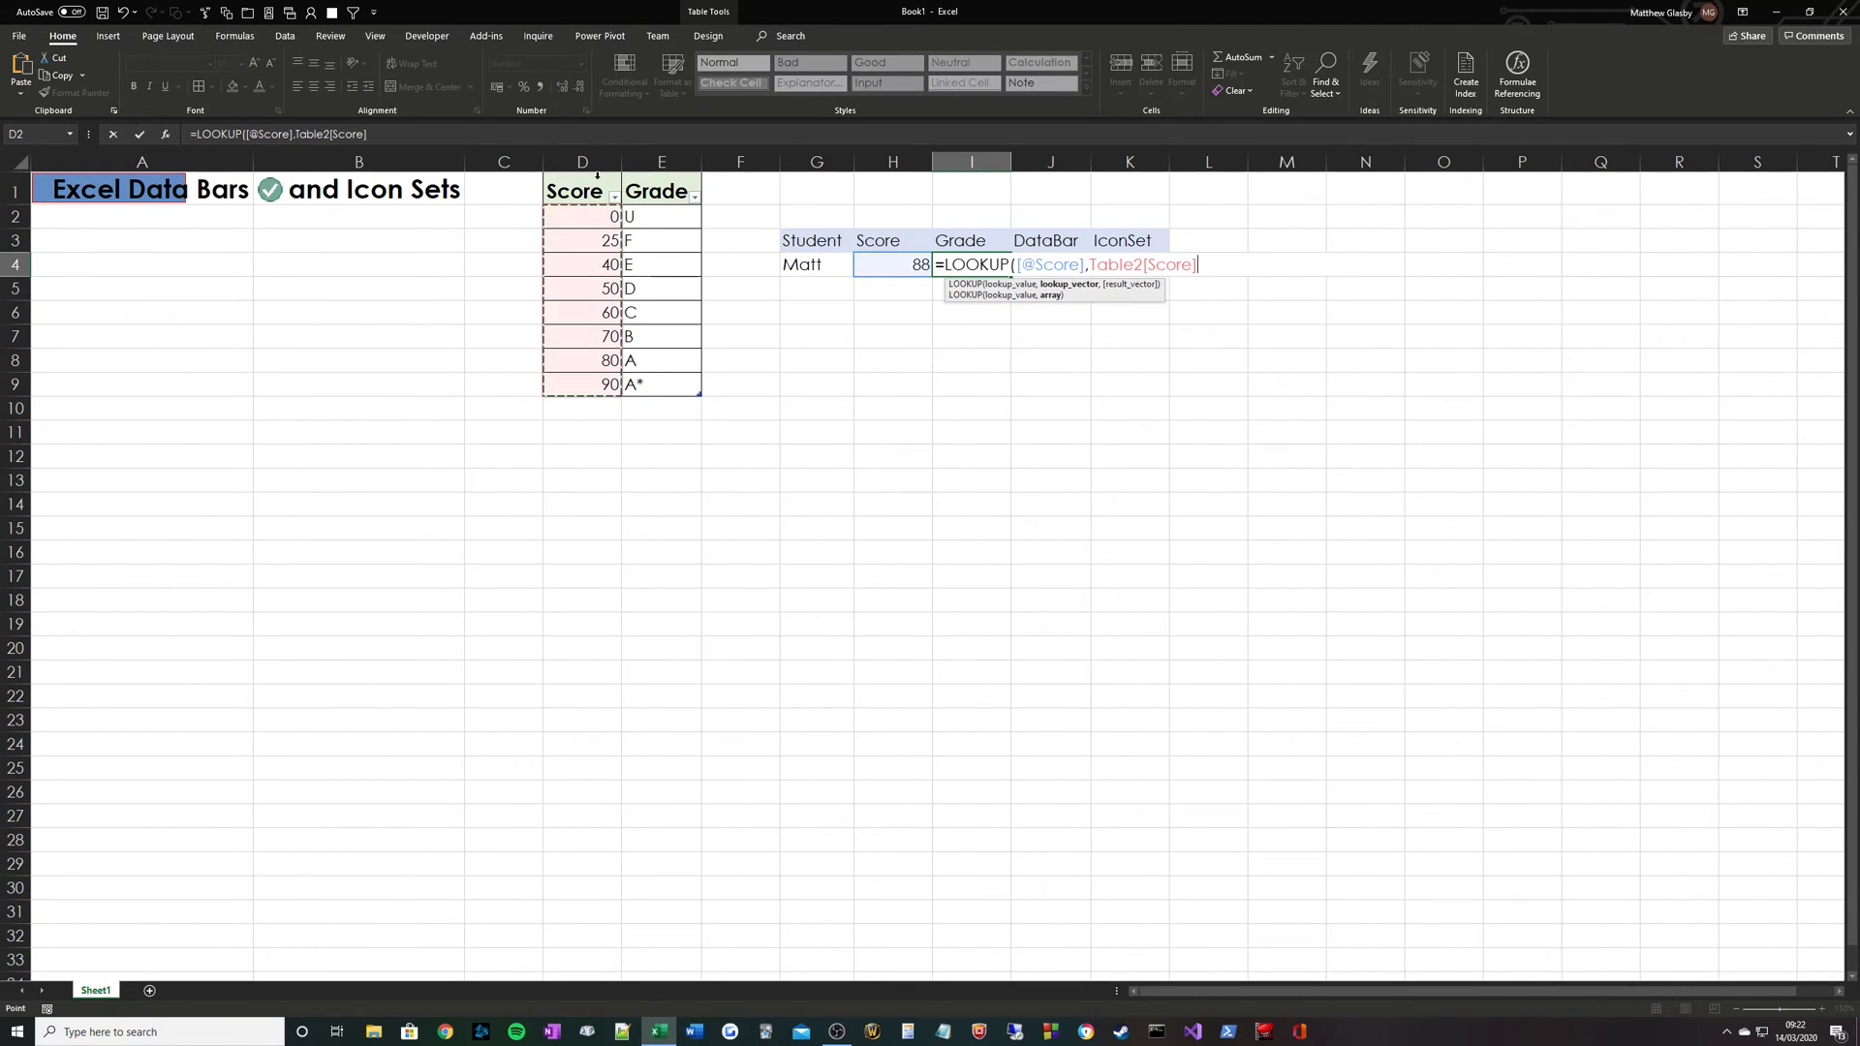
pyautogui.click(668, 175)
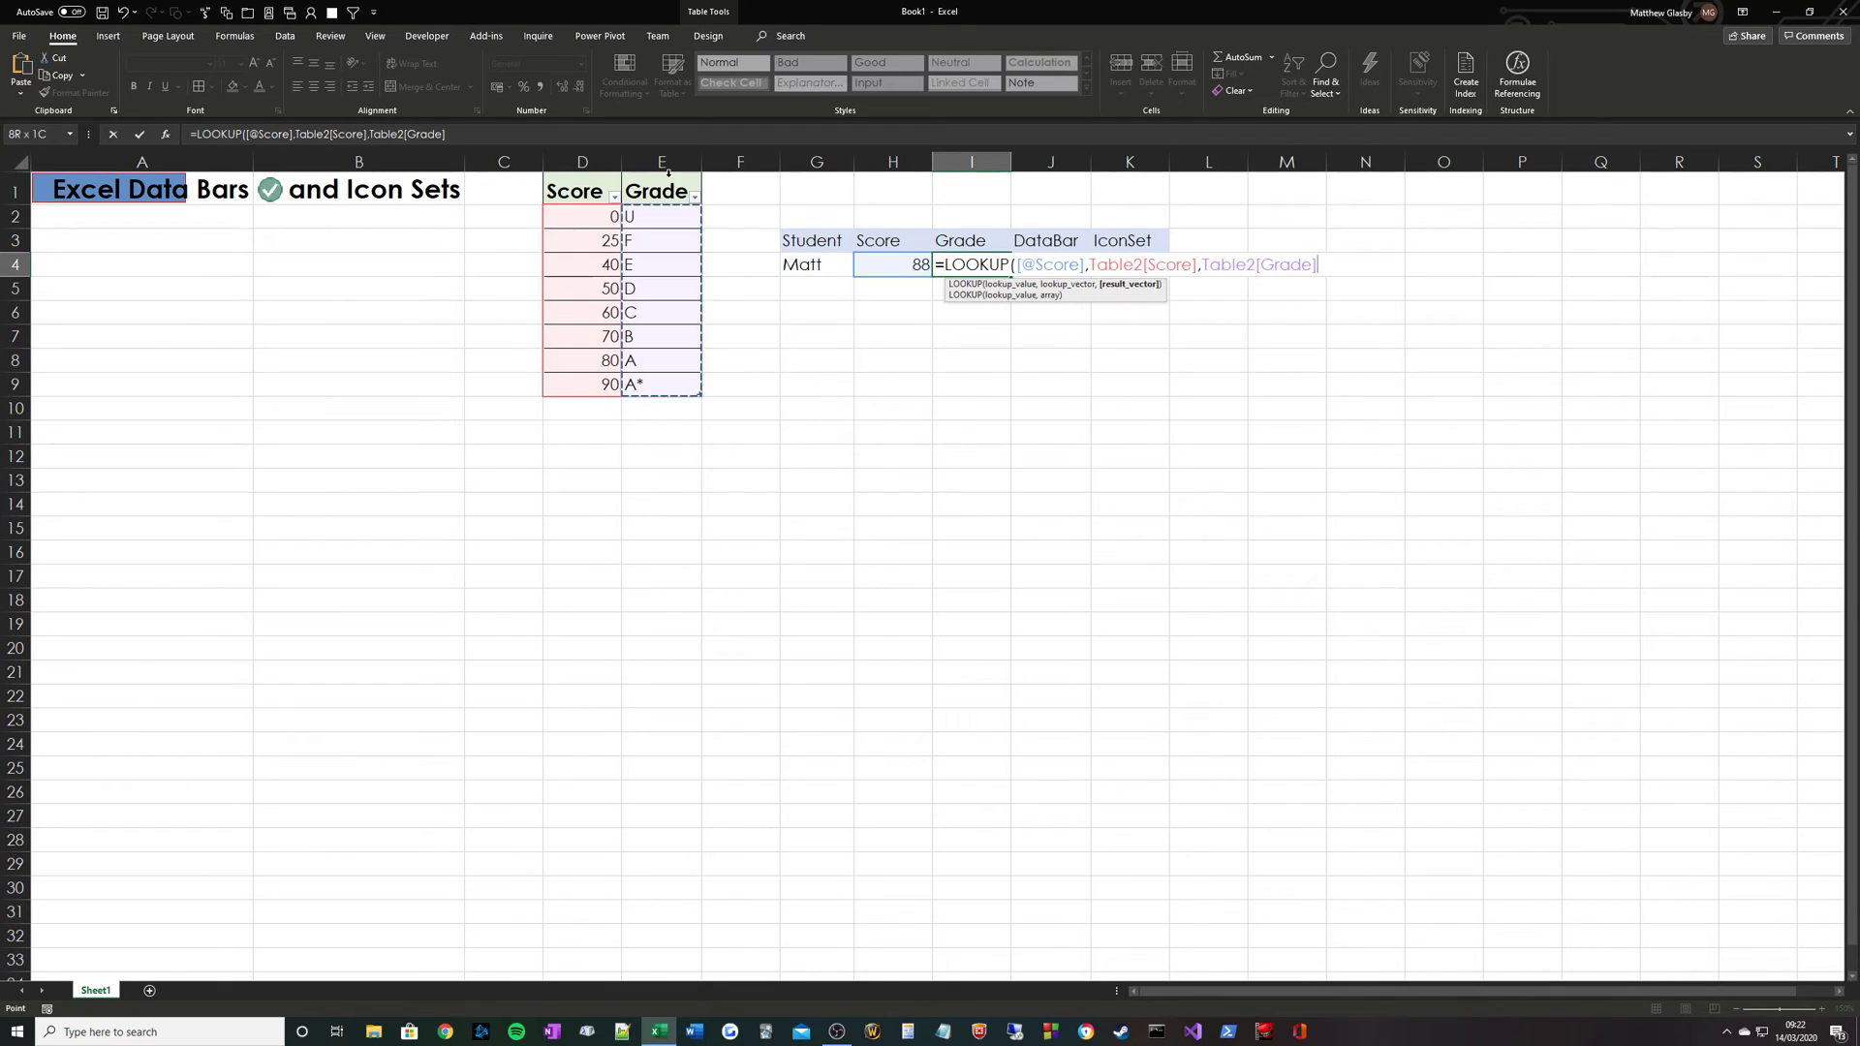
pyautogui.hotkey('ctrl', 'Return')
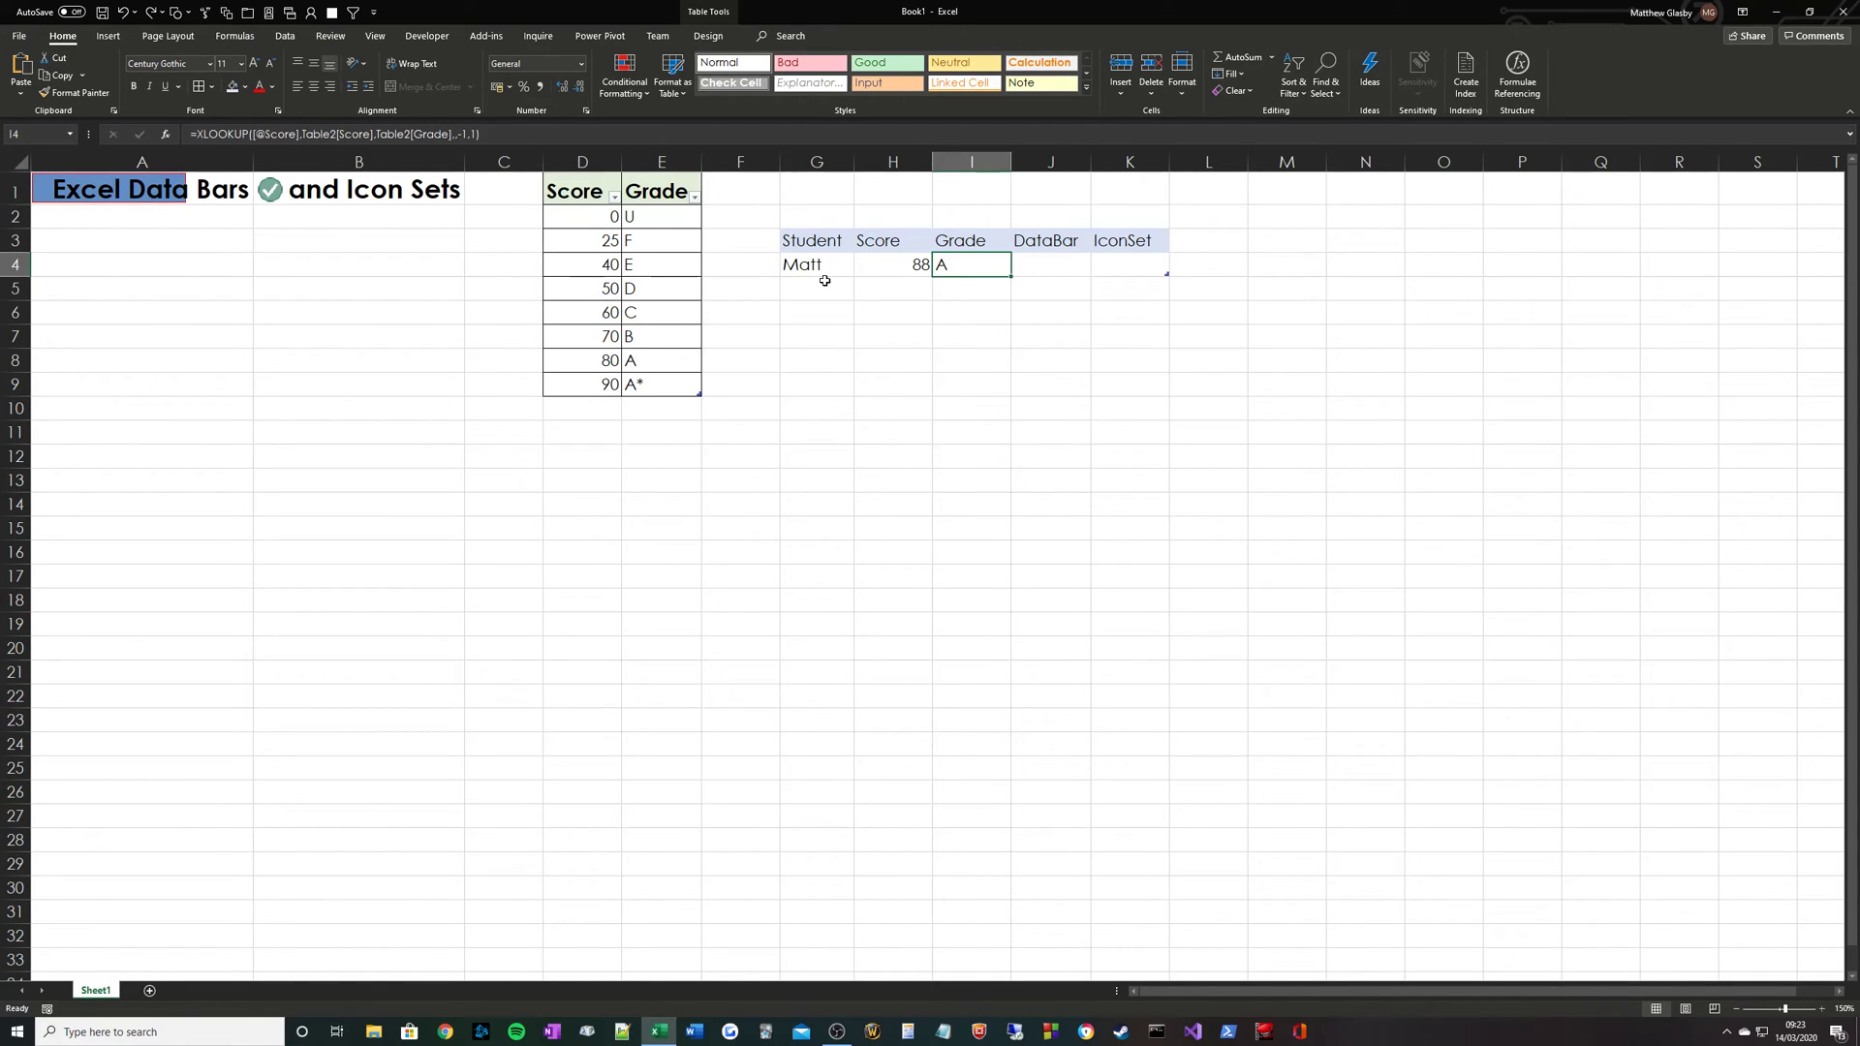
# - Apply a blue solid fill data bar to the DataBar cell of the student's row
pyautogui.press('Right')
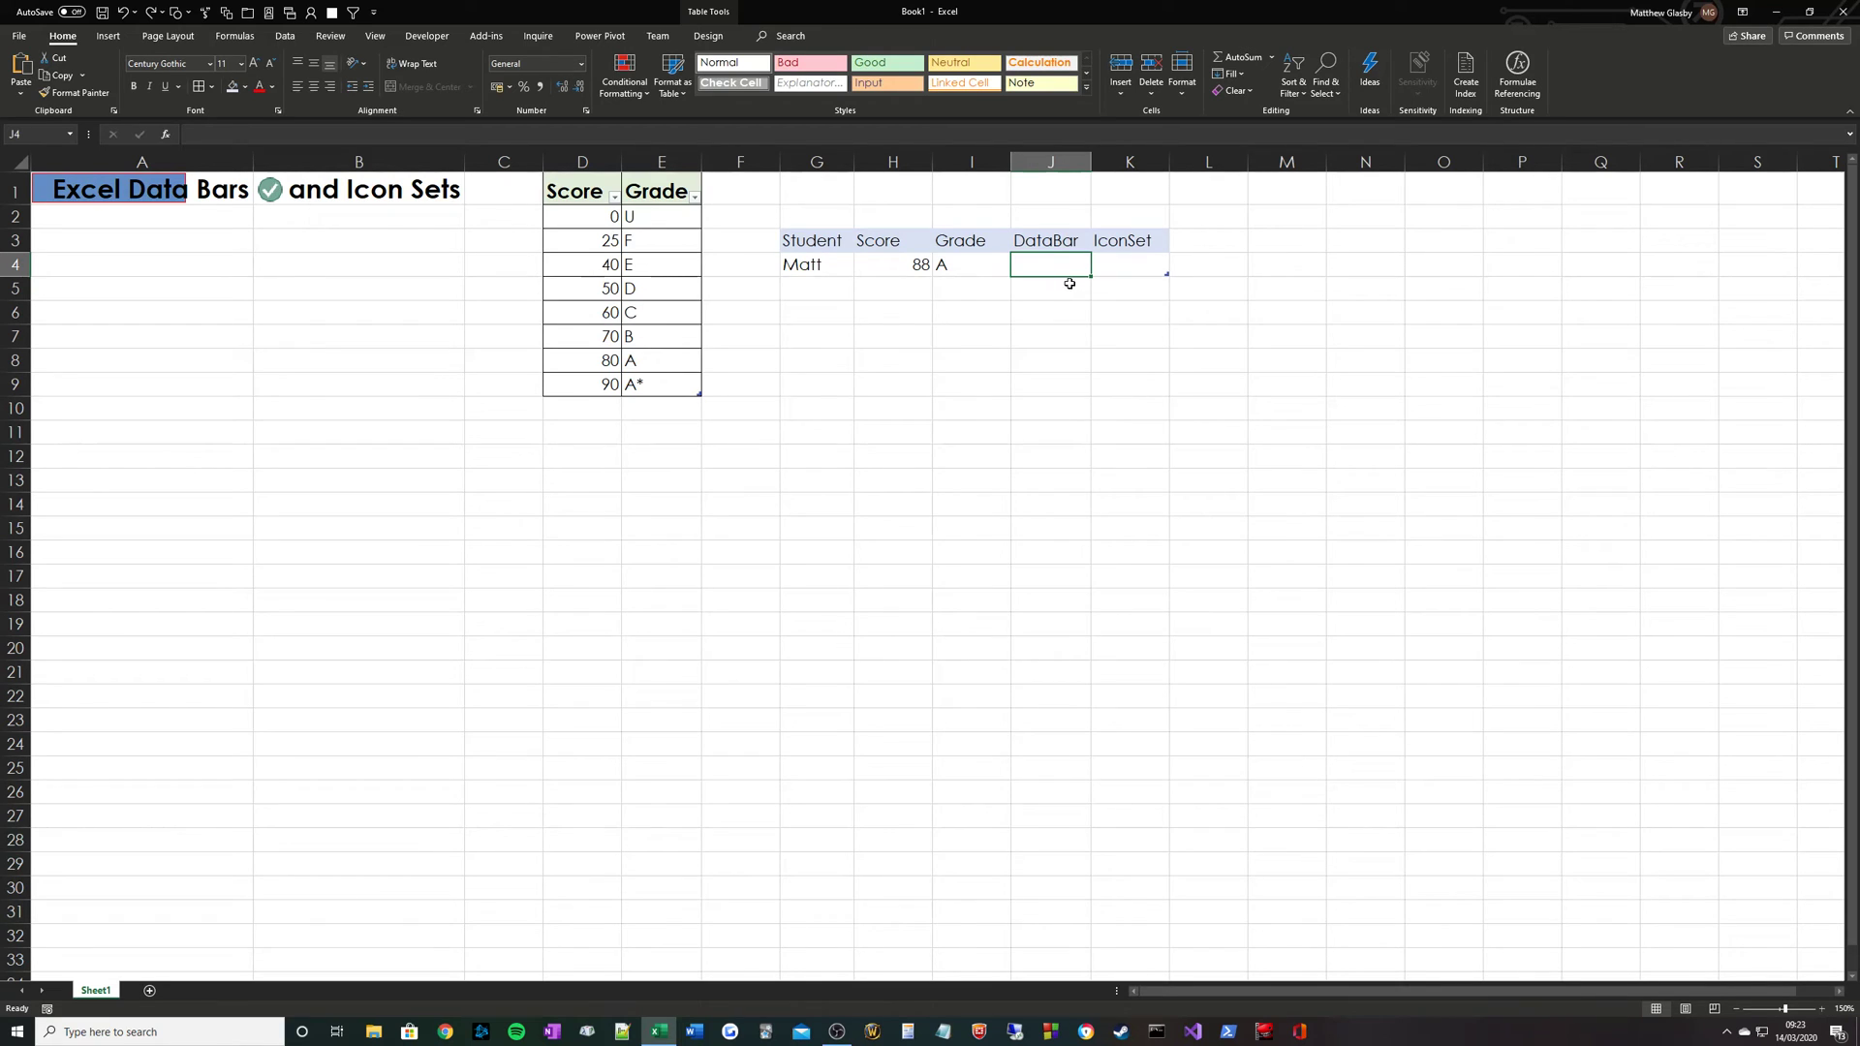
pyautogui.click(1121, 339)
pyautogui.click(1059, 255)
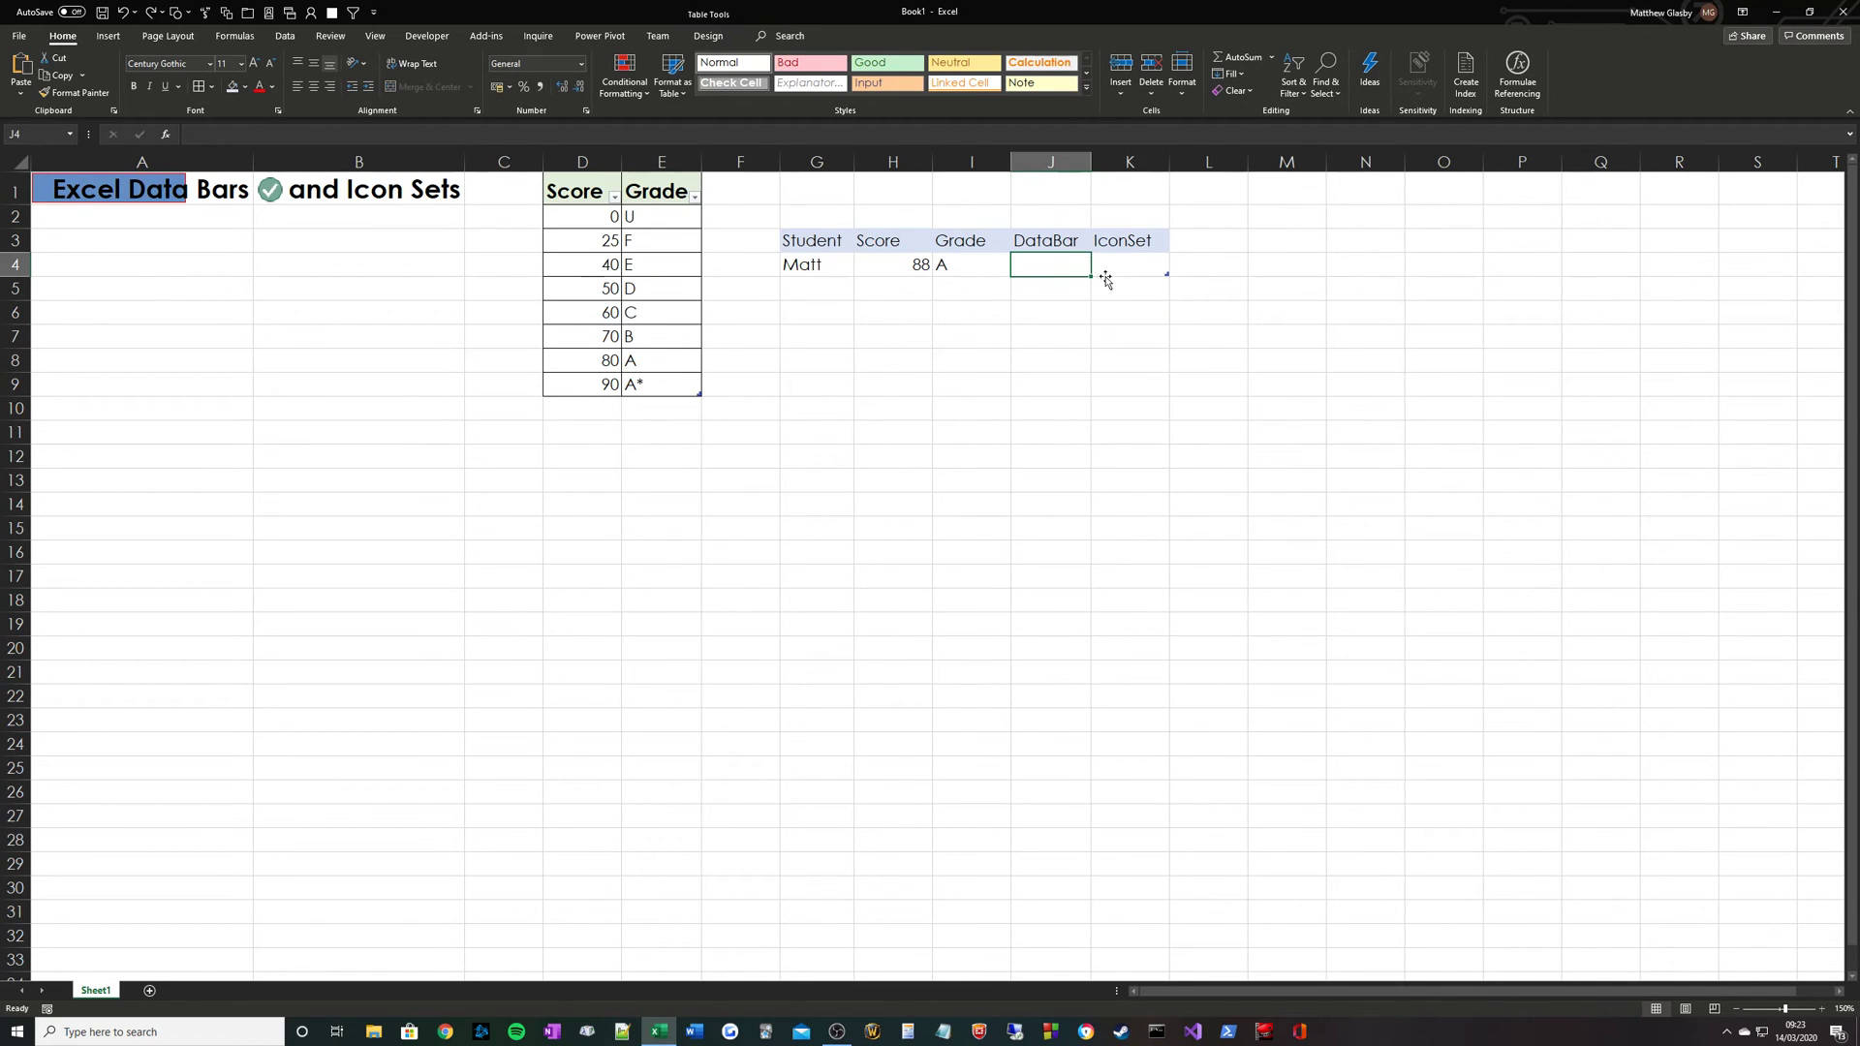
pyautogui.click(631, 89)
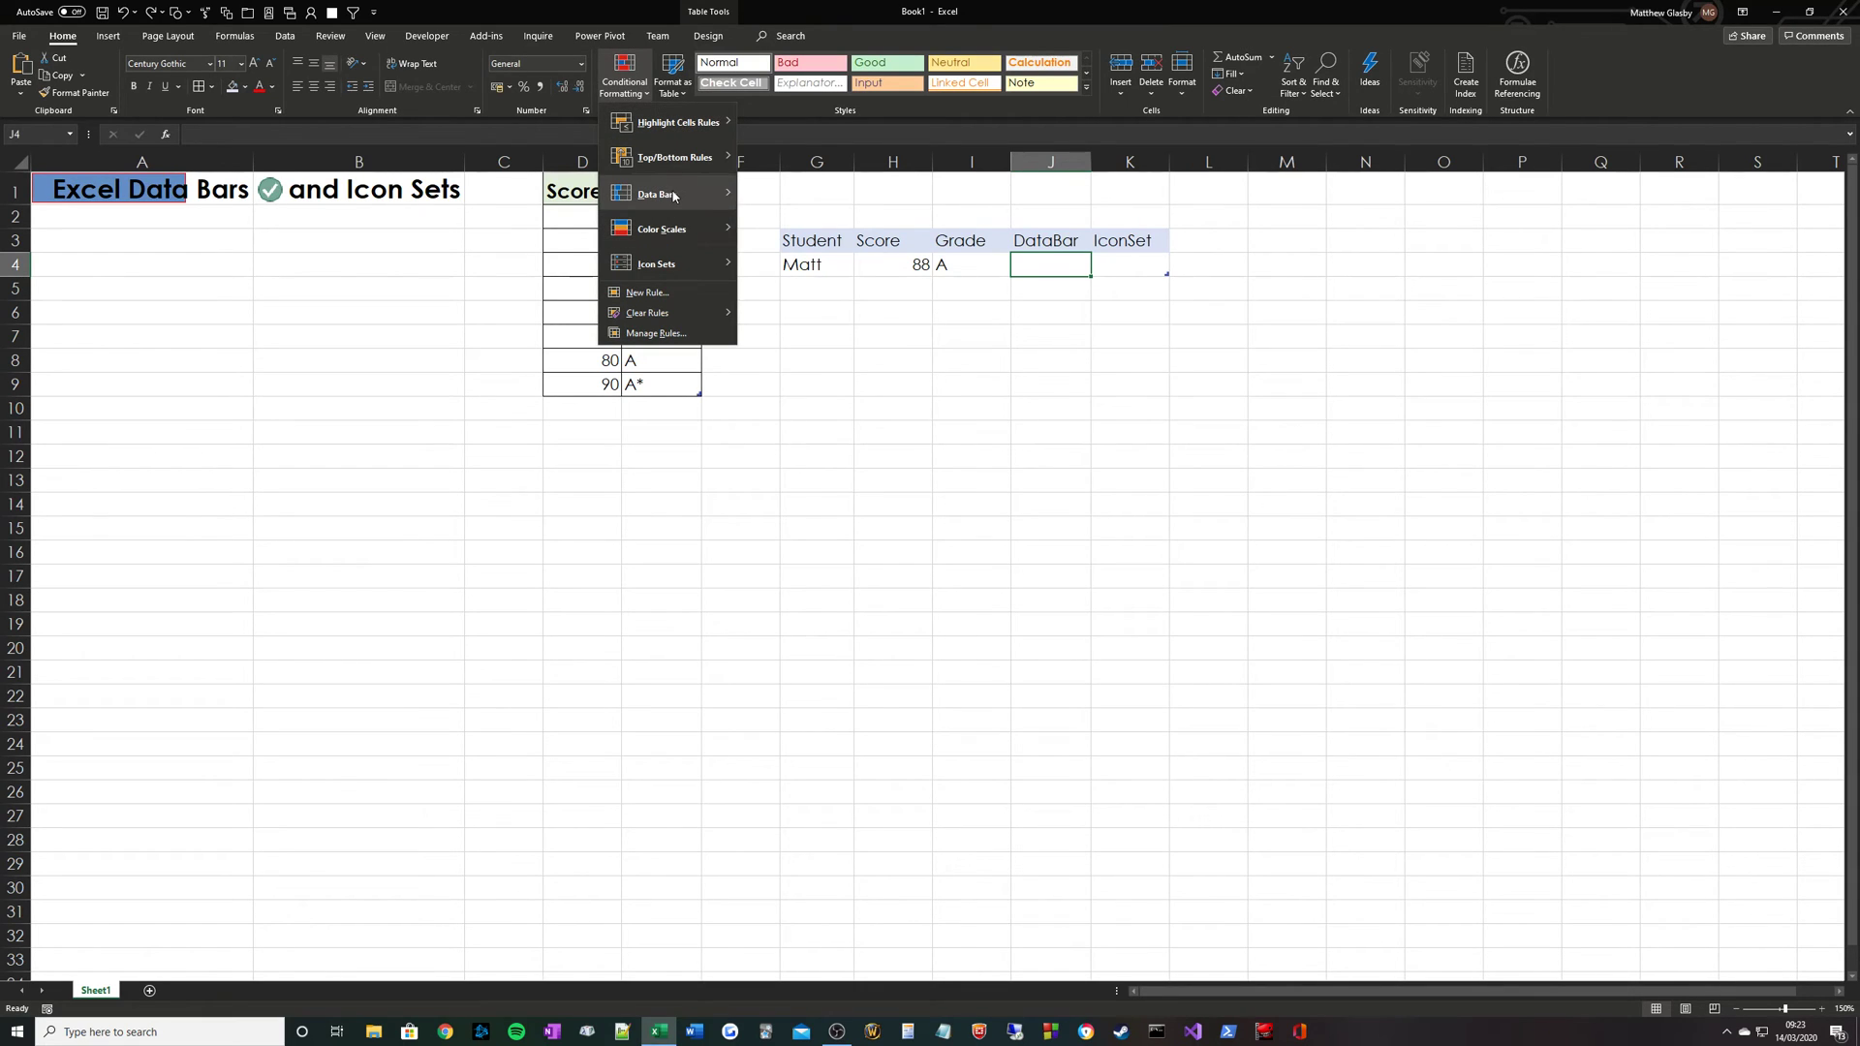
pyautogui.moveTo(678, 194)
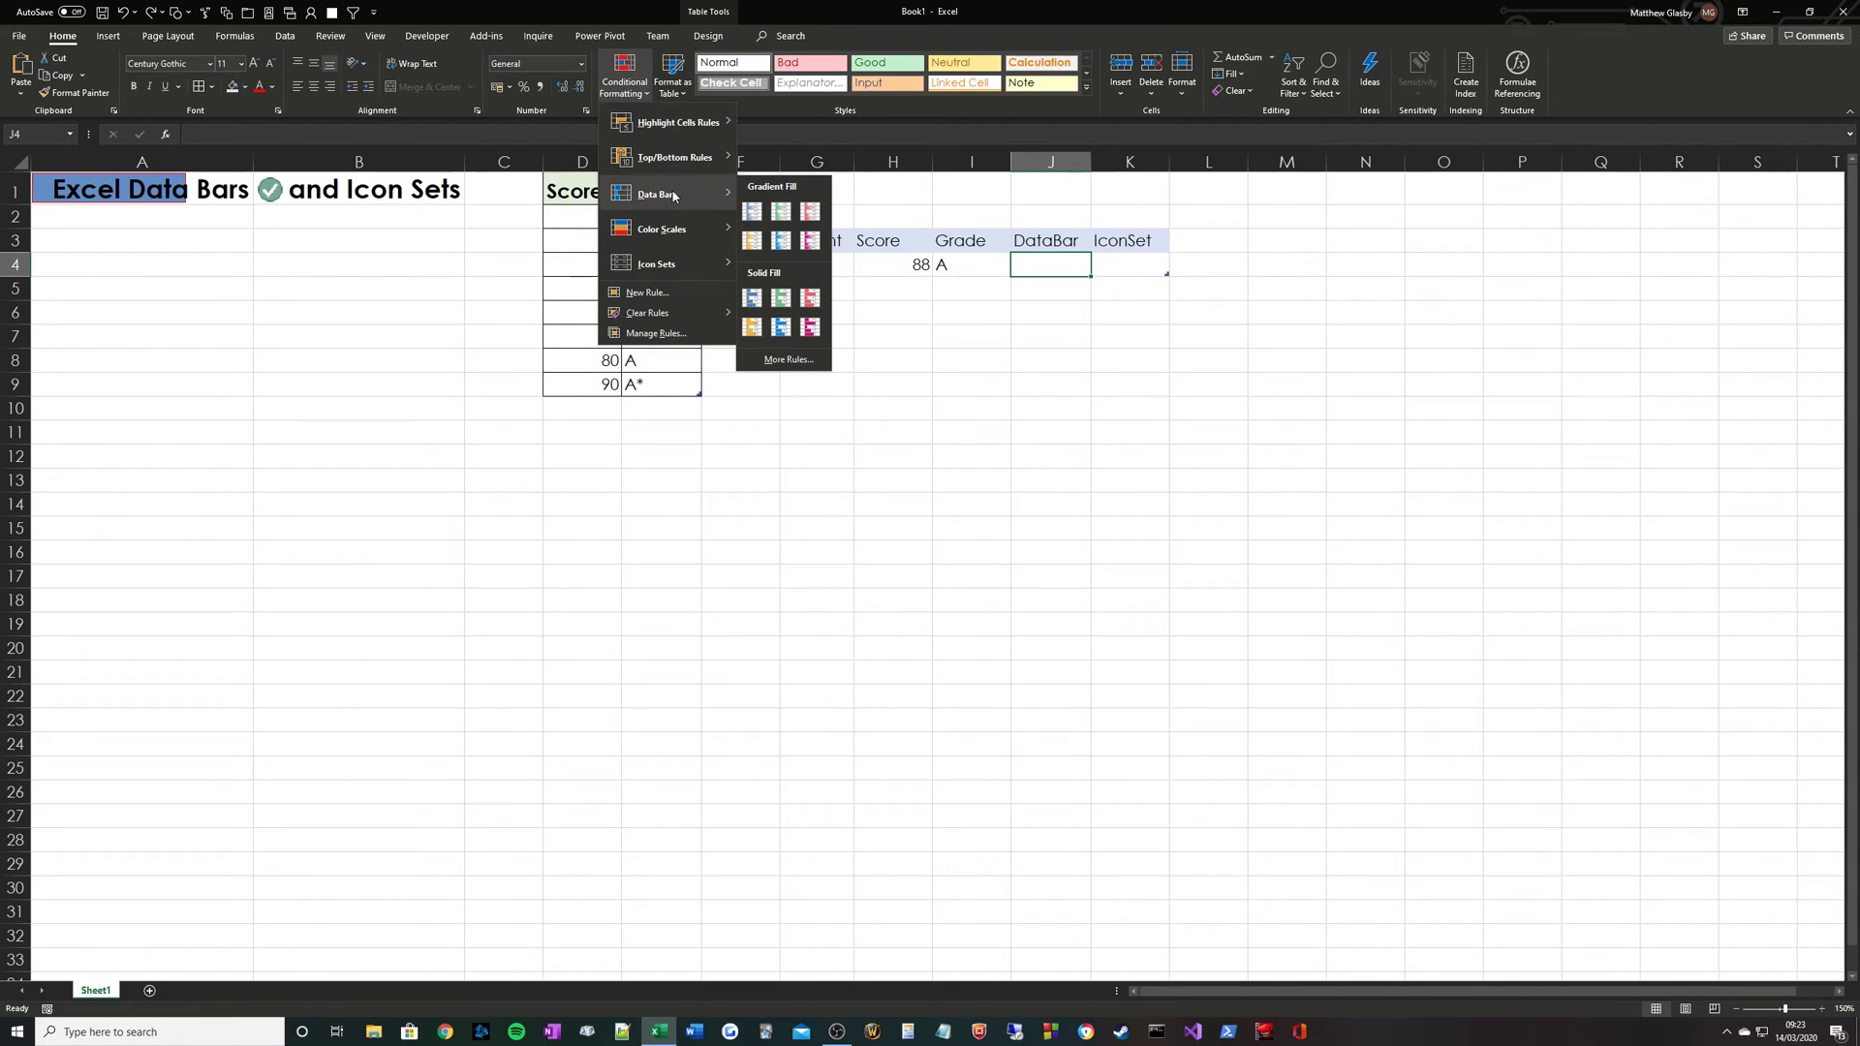
pyautogui.click(753, 301)
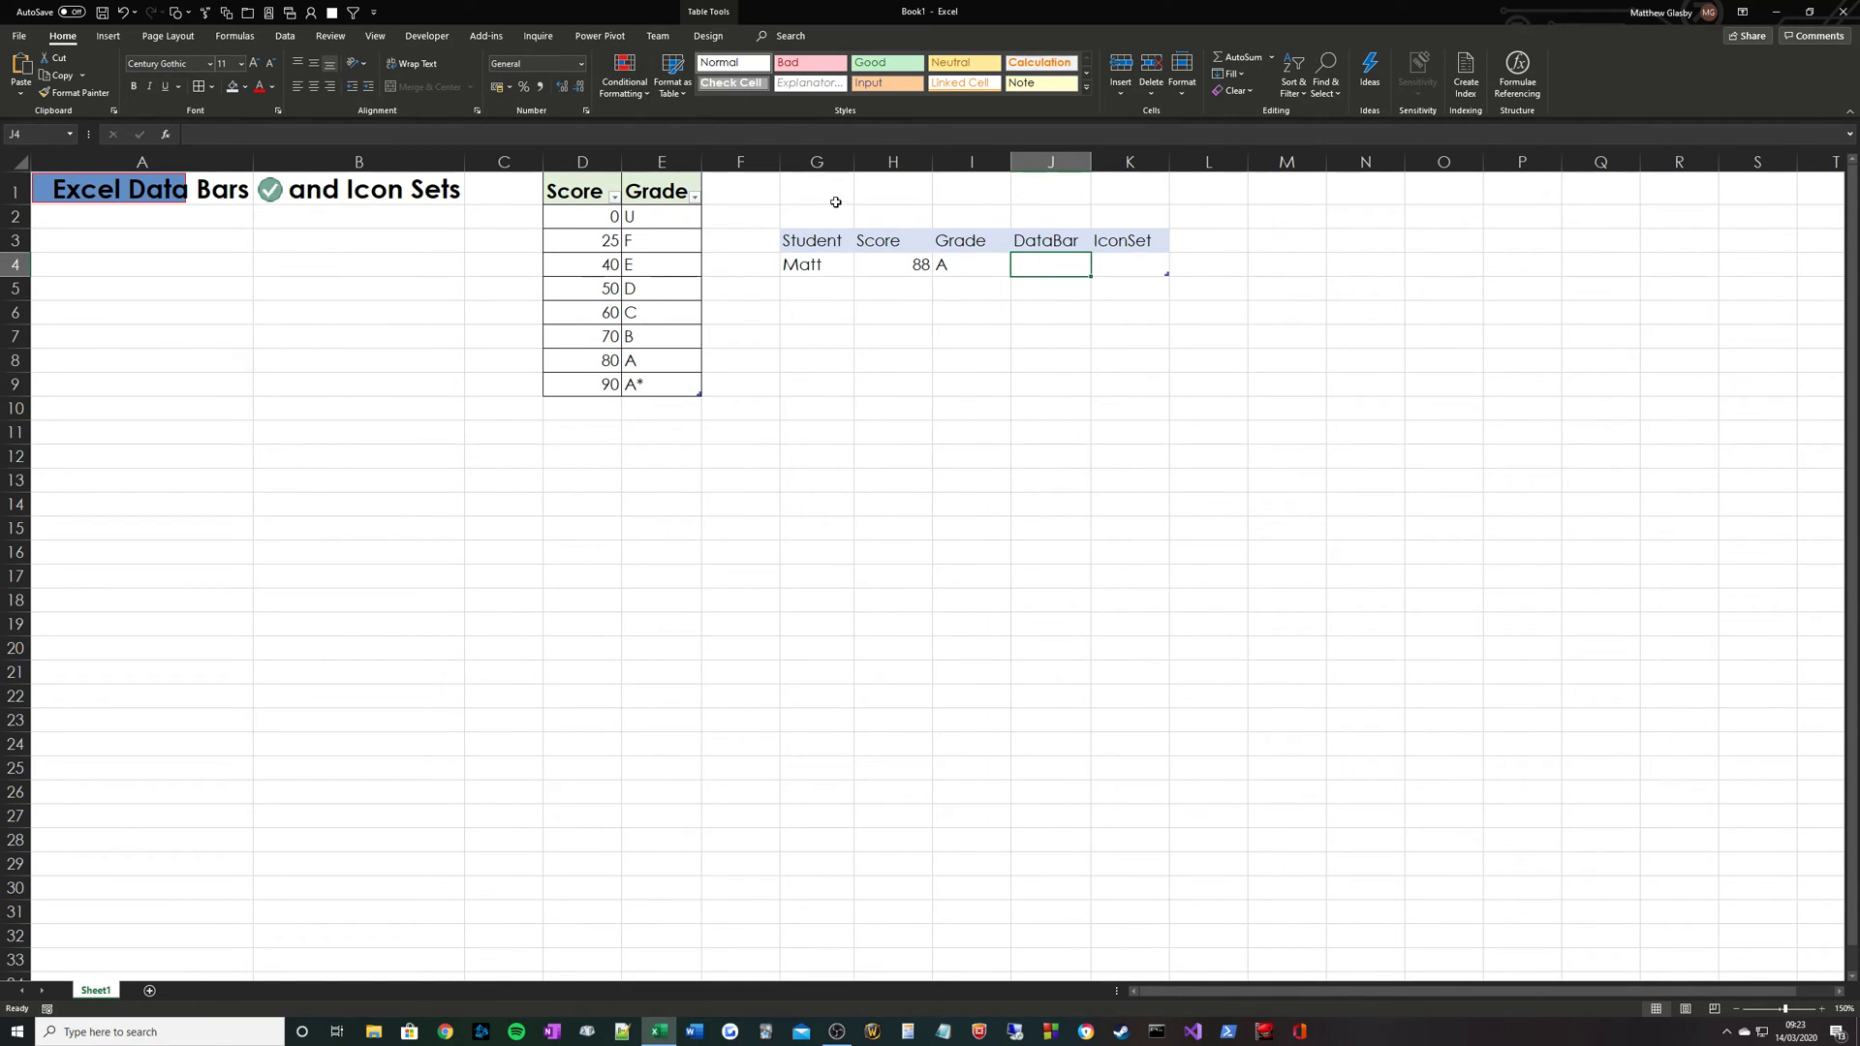
# - Edit the data bar's conditional formatting rule to use a Number minimum with the value 0
pyautogui.click(625, 80)
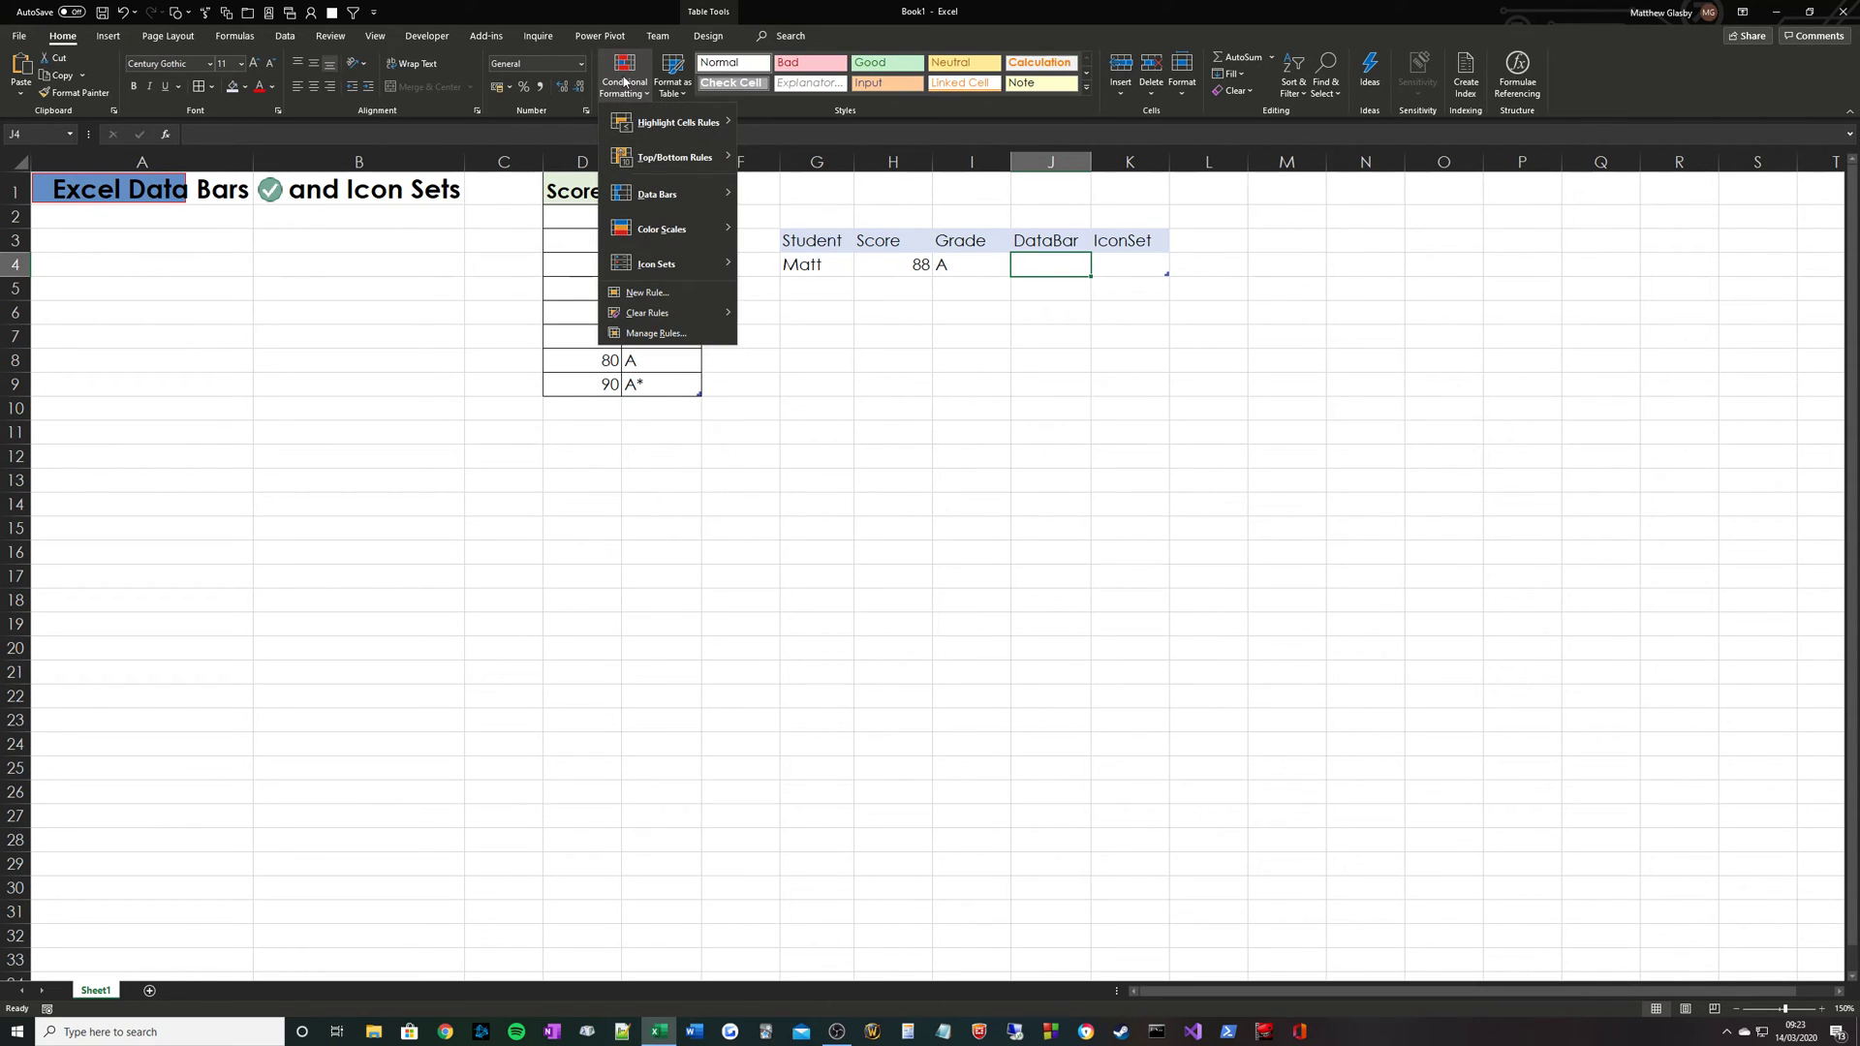
pyautogui.click(651, 334)
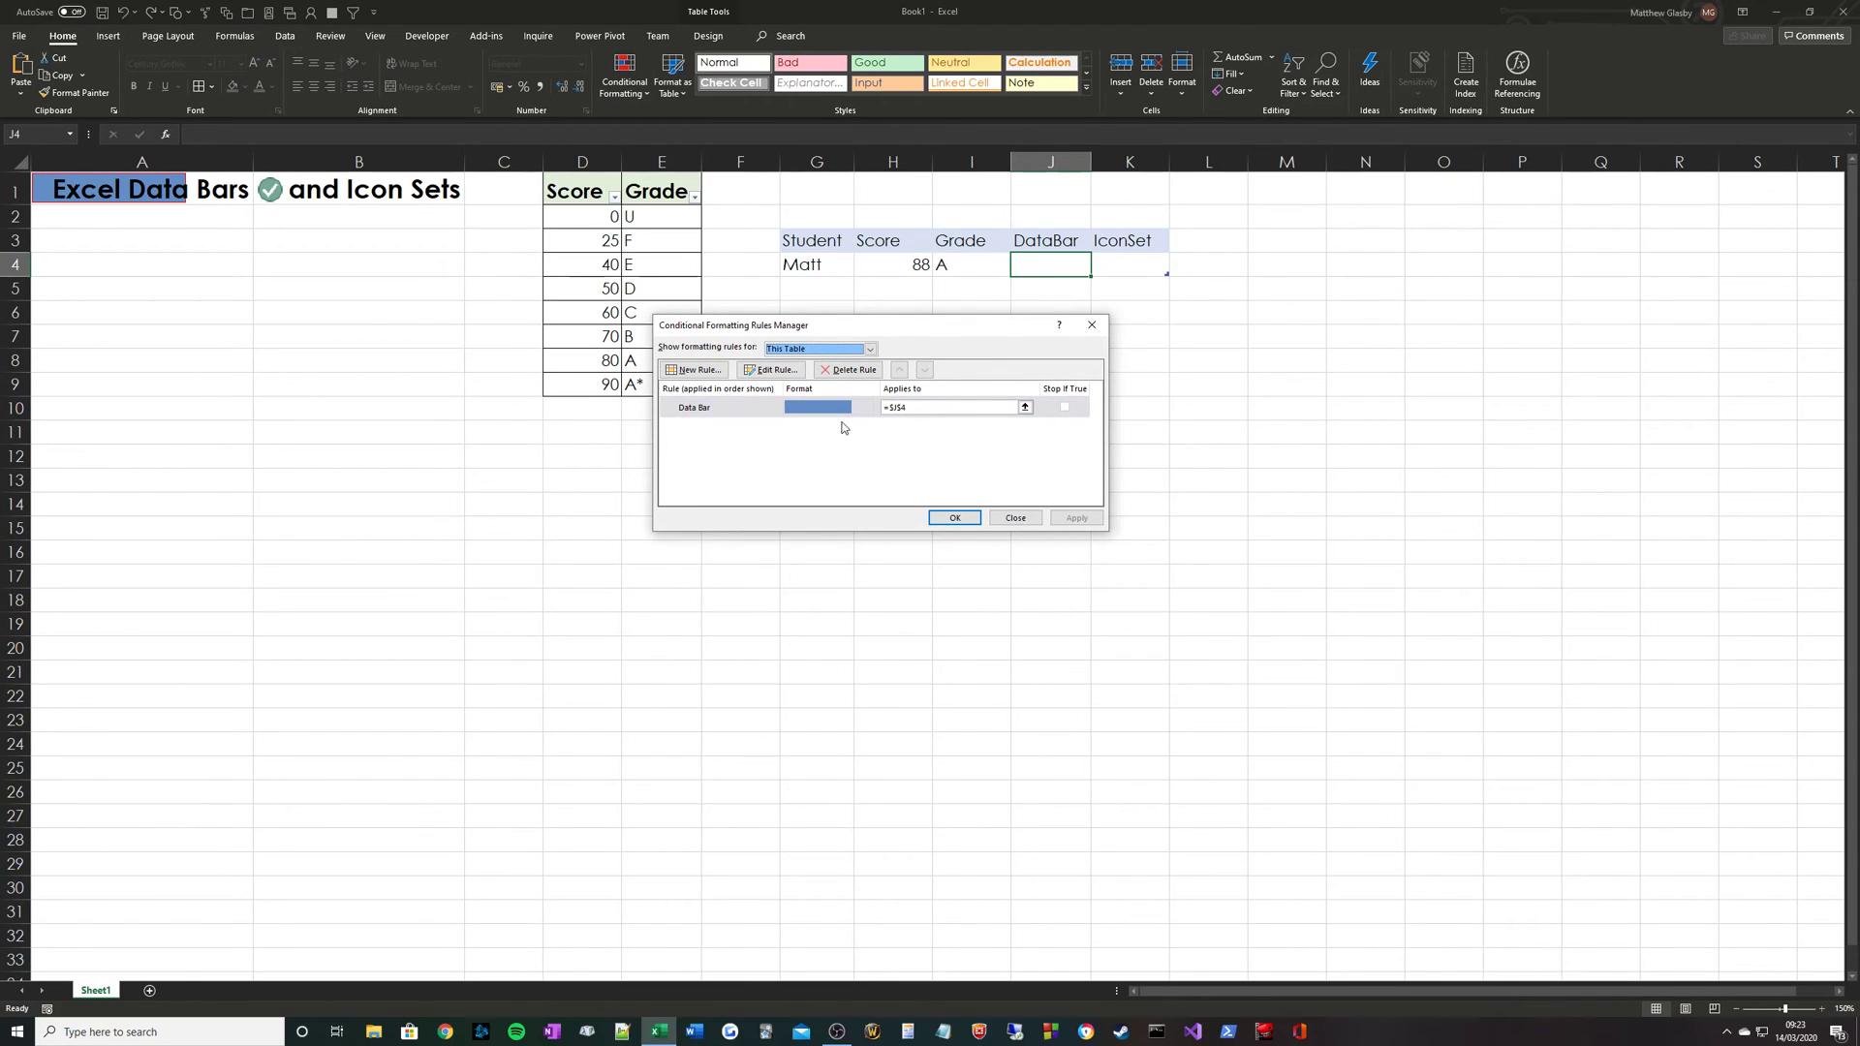
pyautogui.click(778, 408)
pyautogui.click(772, 370)
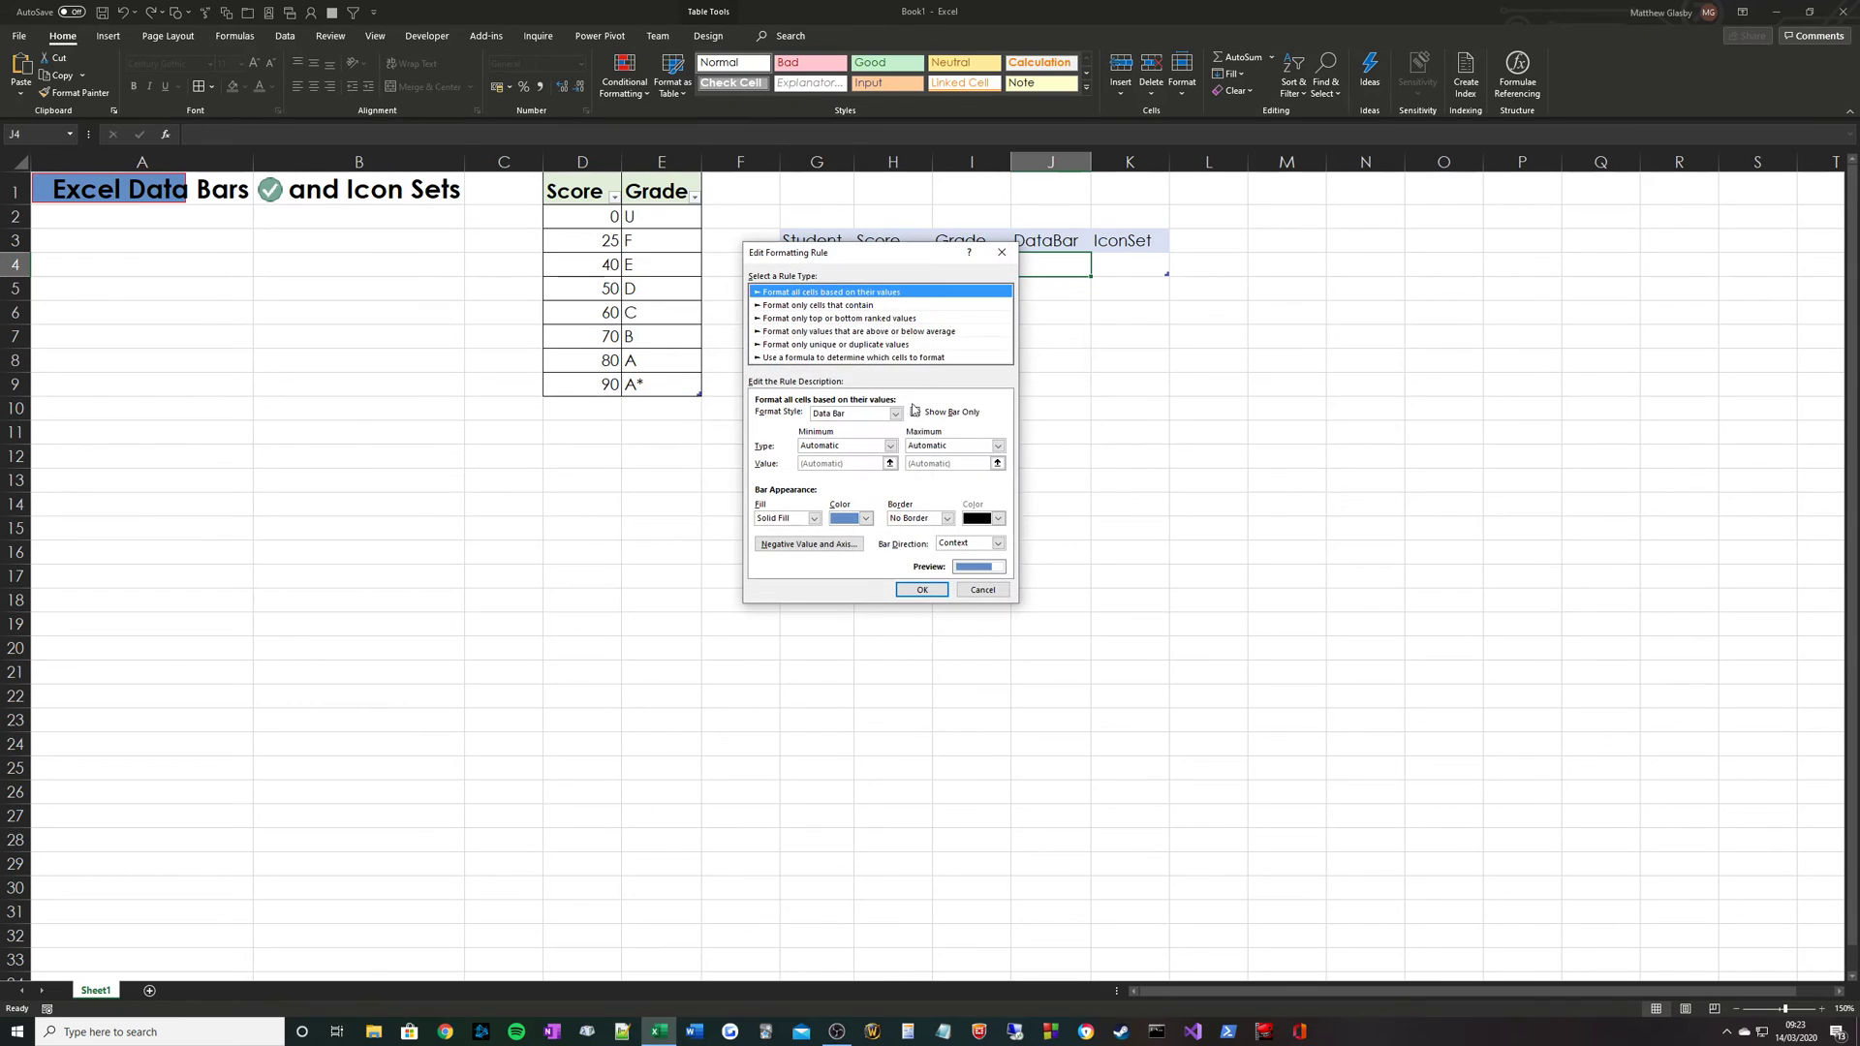
pyautogui.moveTo(903, 252); pyautogui.dragTo(986, 322)
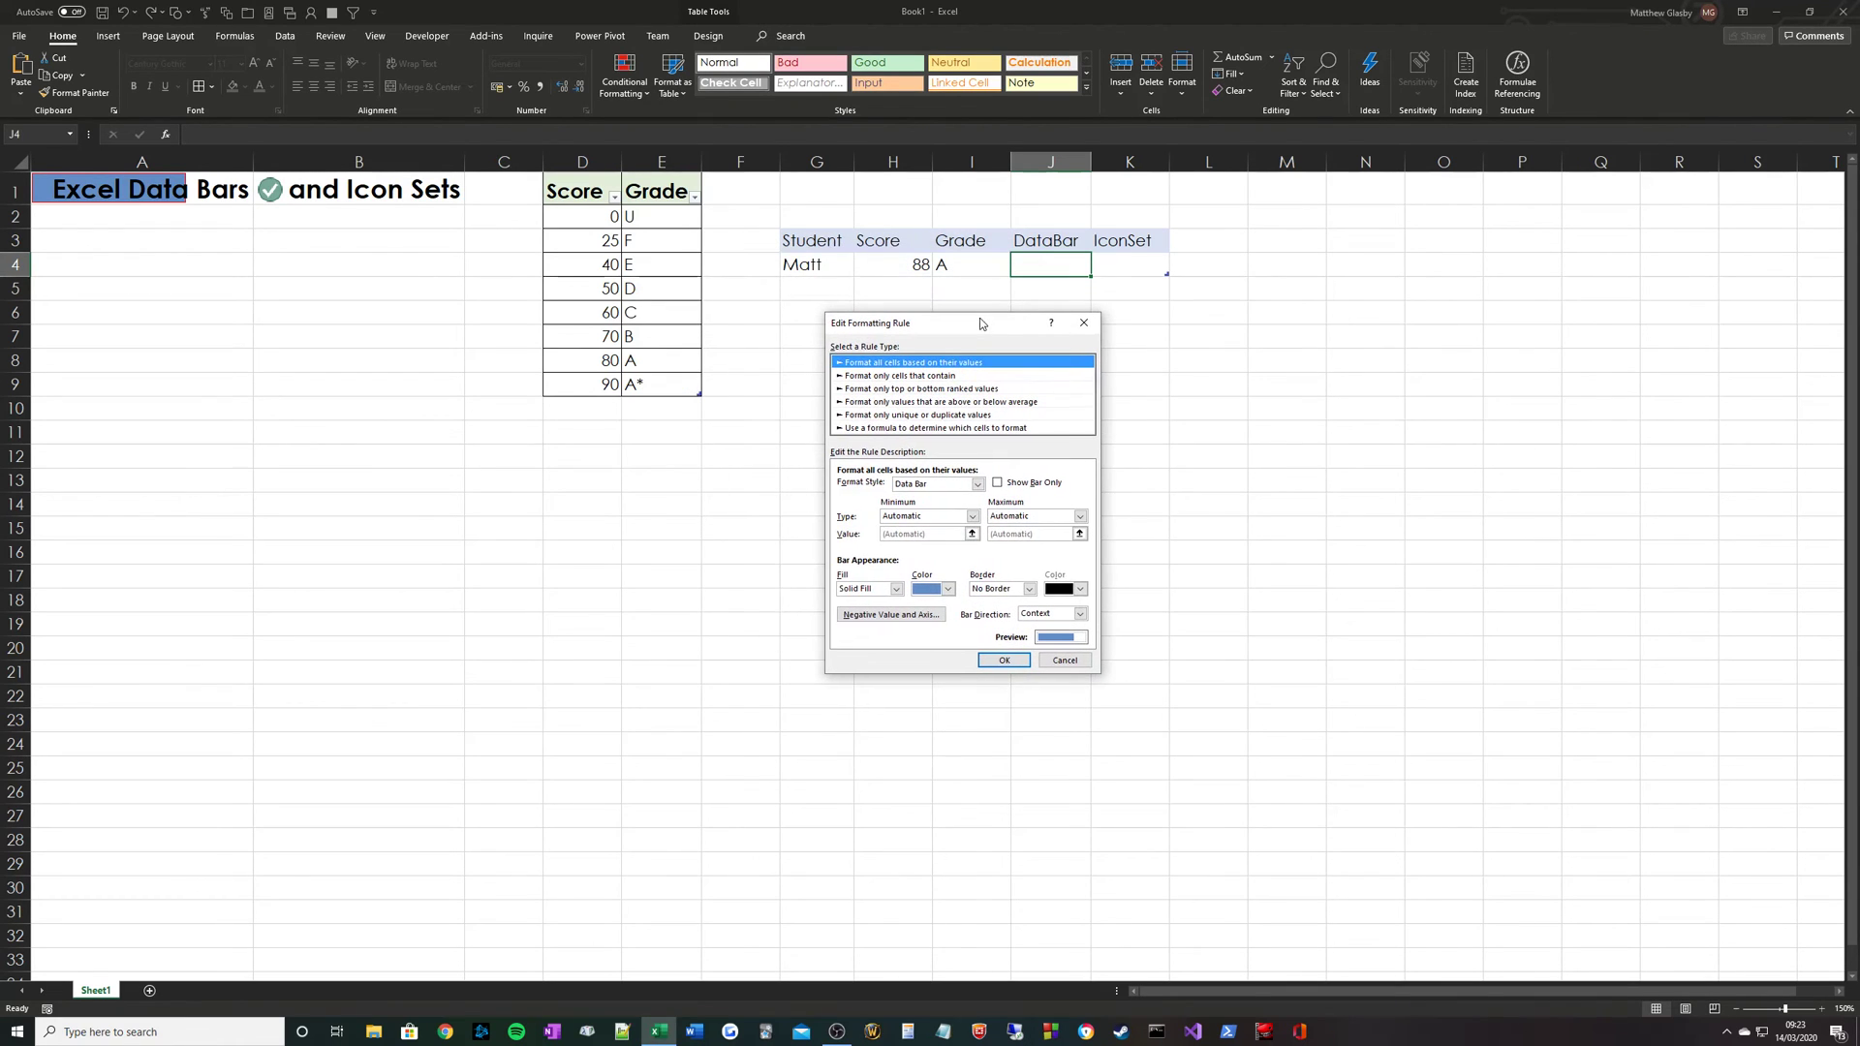
pyautogui.click(971, 516)
pyautogui.click(915, 536)
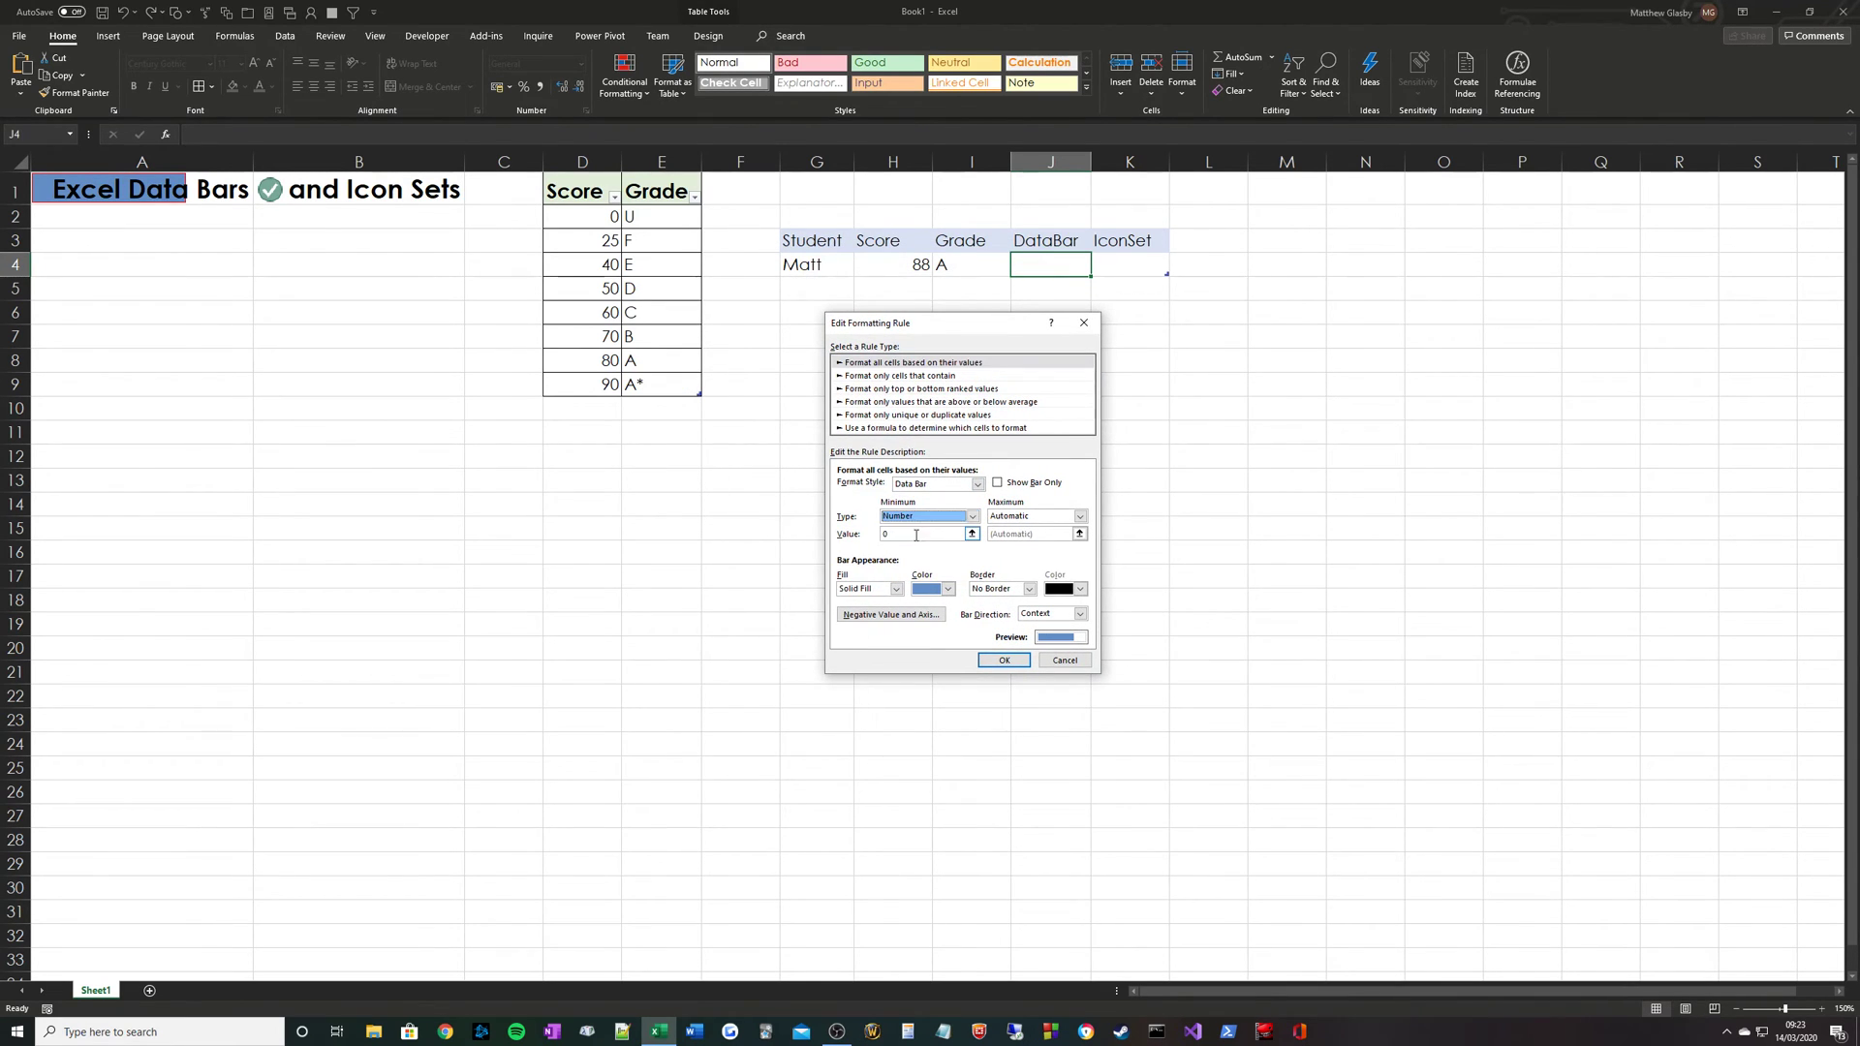
pyautogui.moveTo(980, 328); pyautogui.dragTo(989, 410)
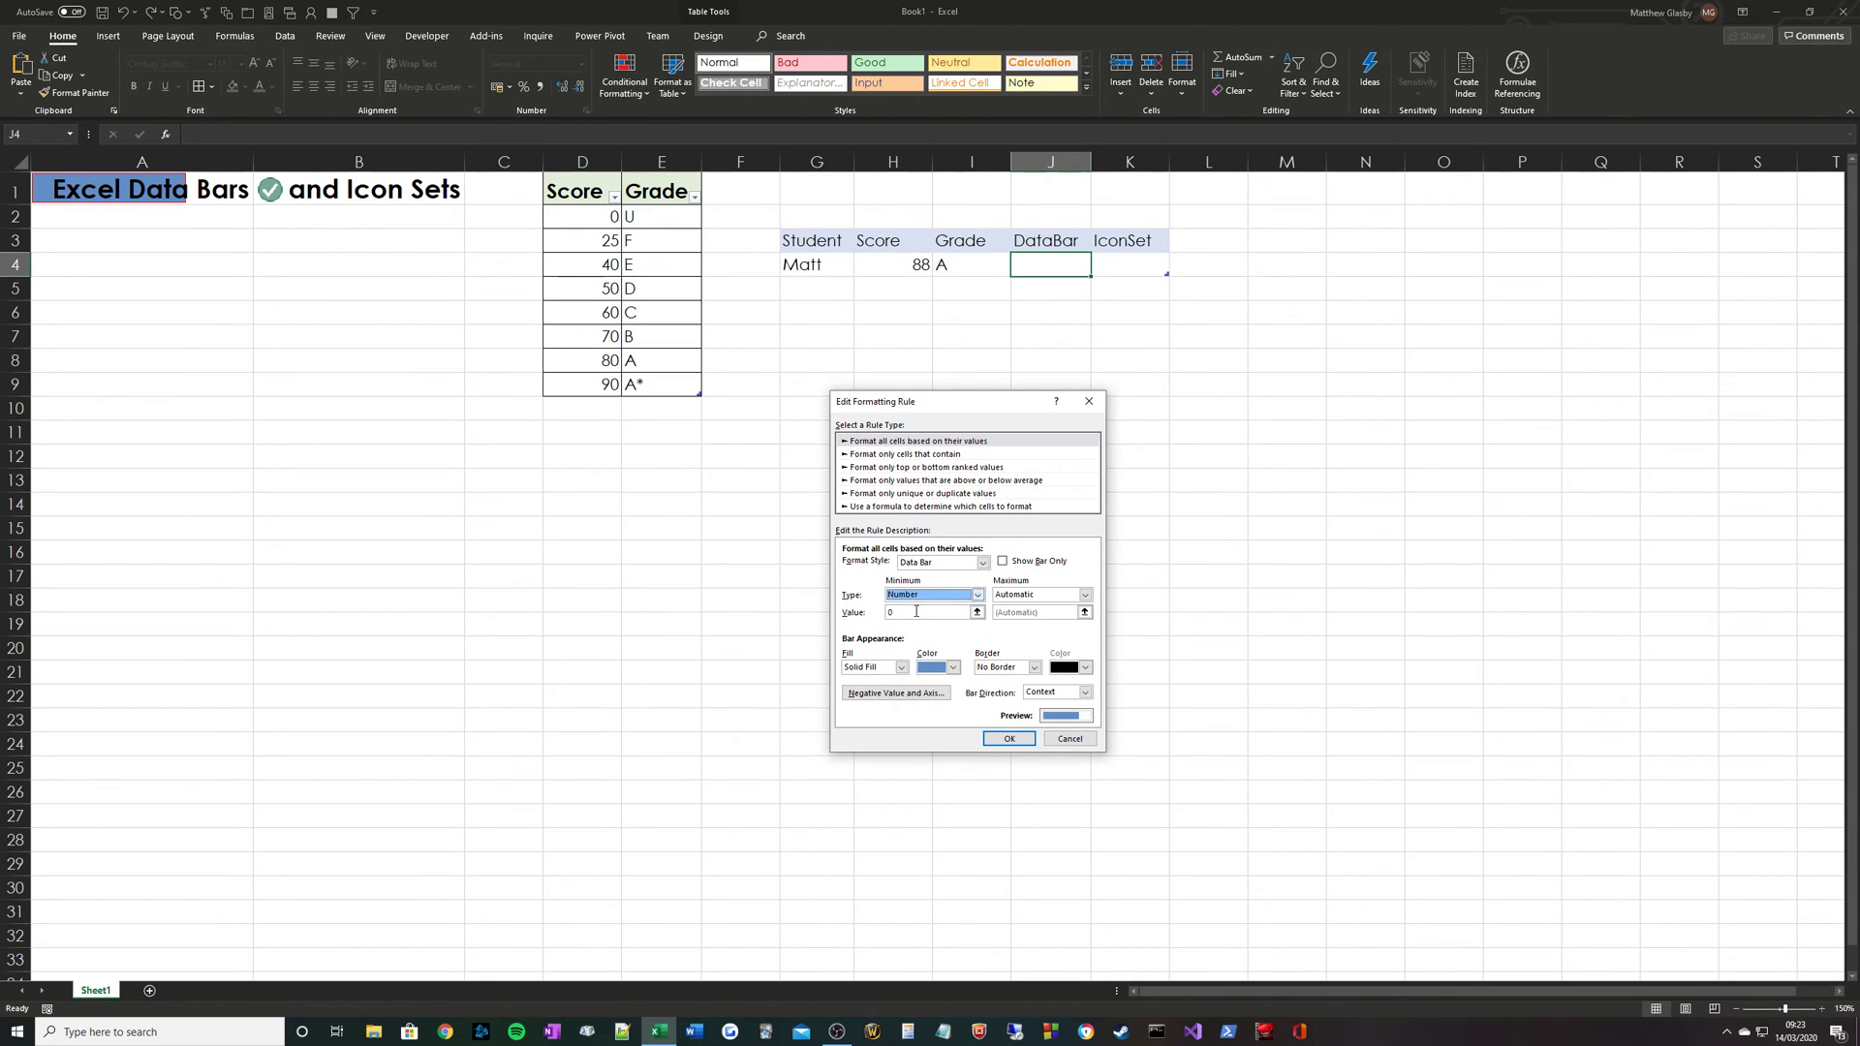
# - Set the data bar rule's maximum to Number with the value 100 and apply the rule
pyautogui.click(1037, 595)
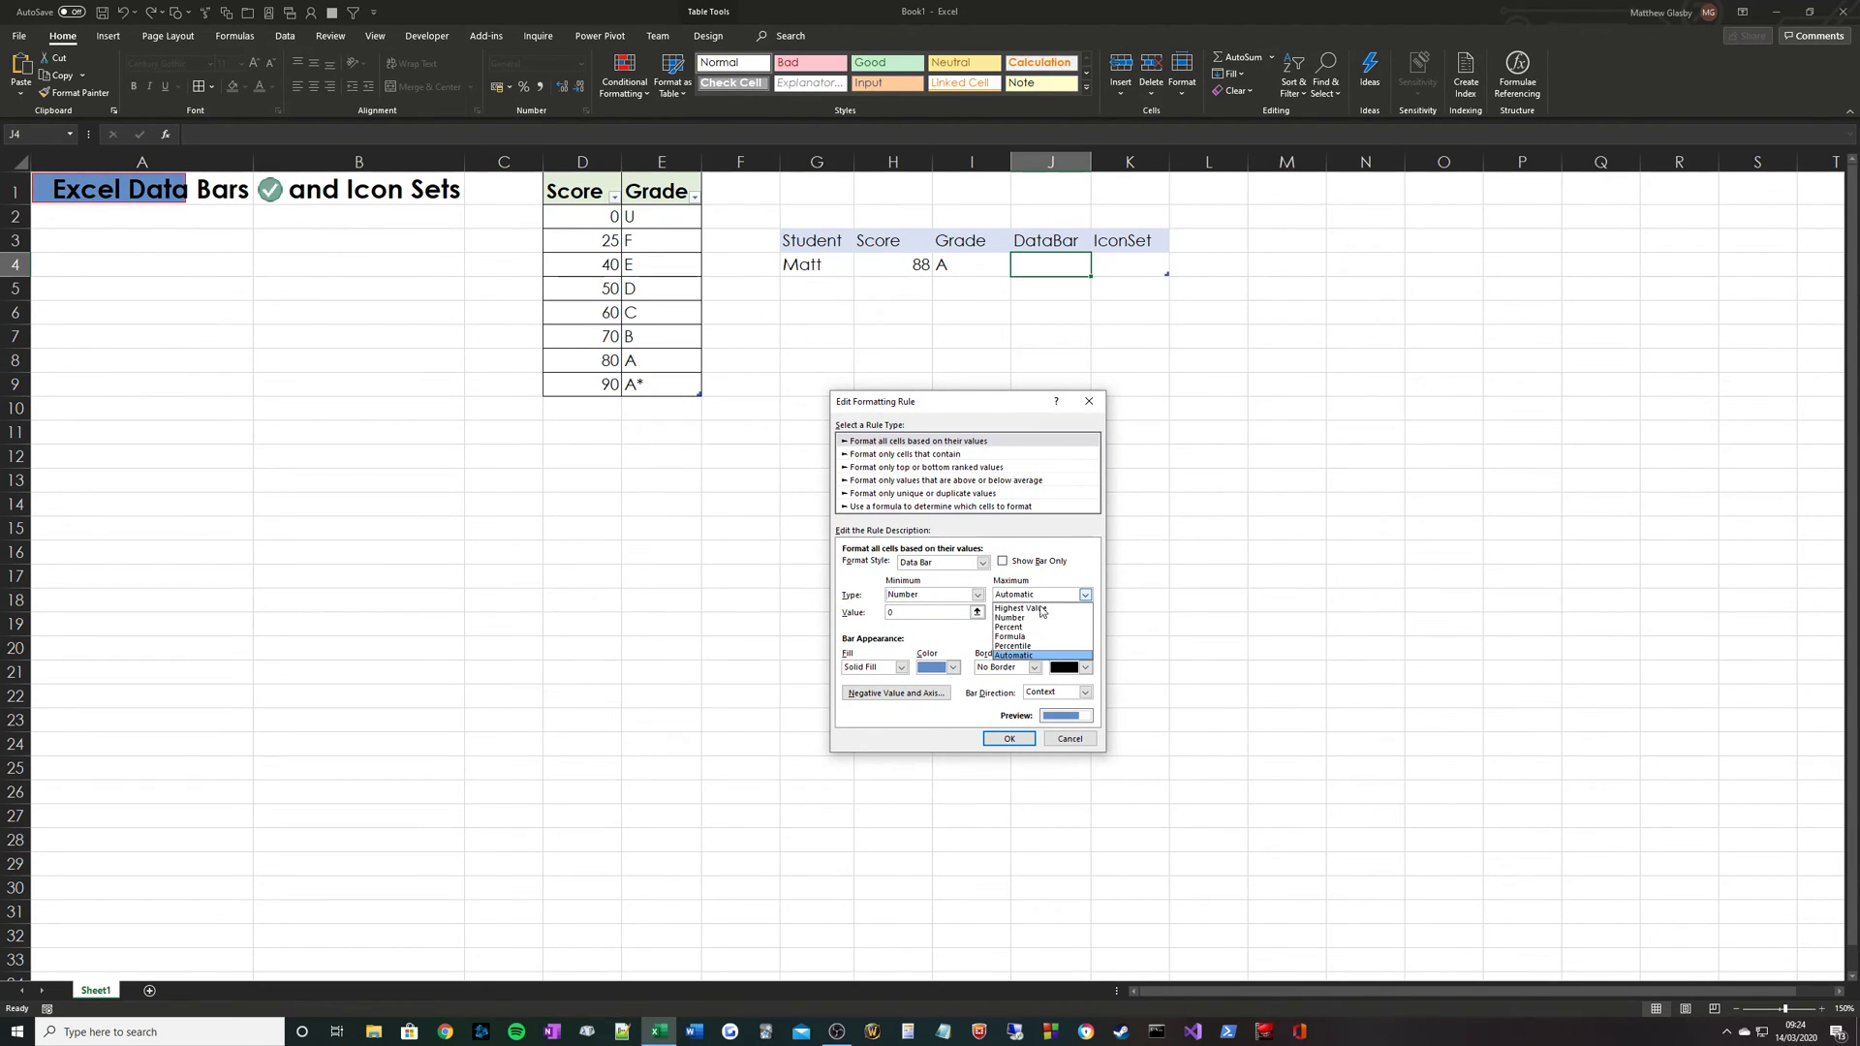
pyautogui.click(1025, 617)
pyautogui.click(1023, 613)
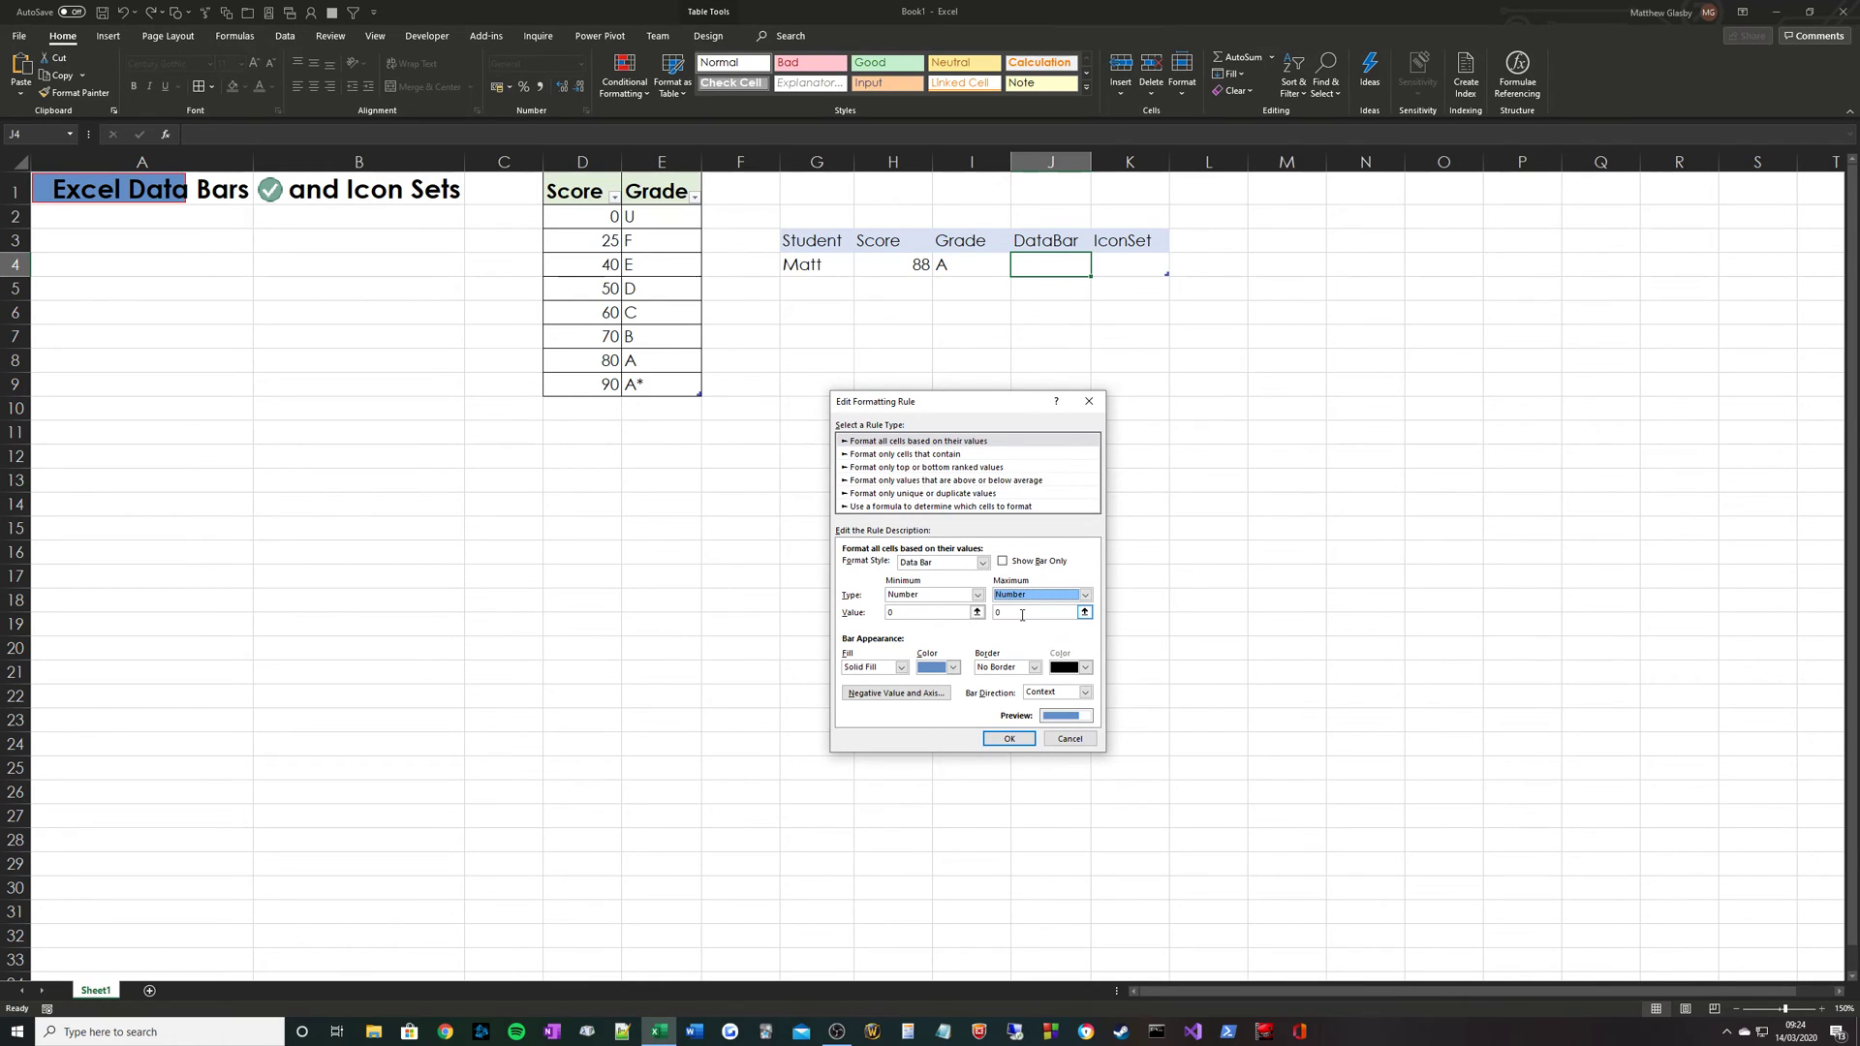
pyautogui.write('100')
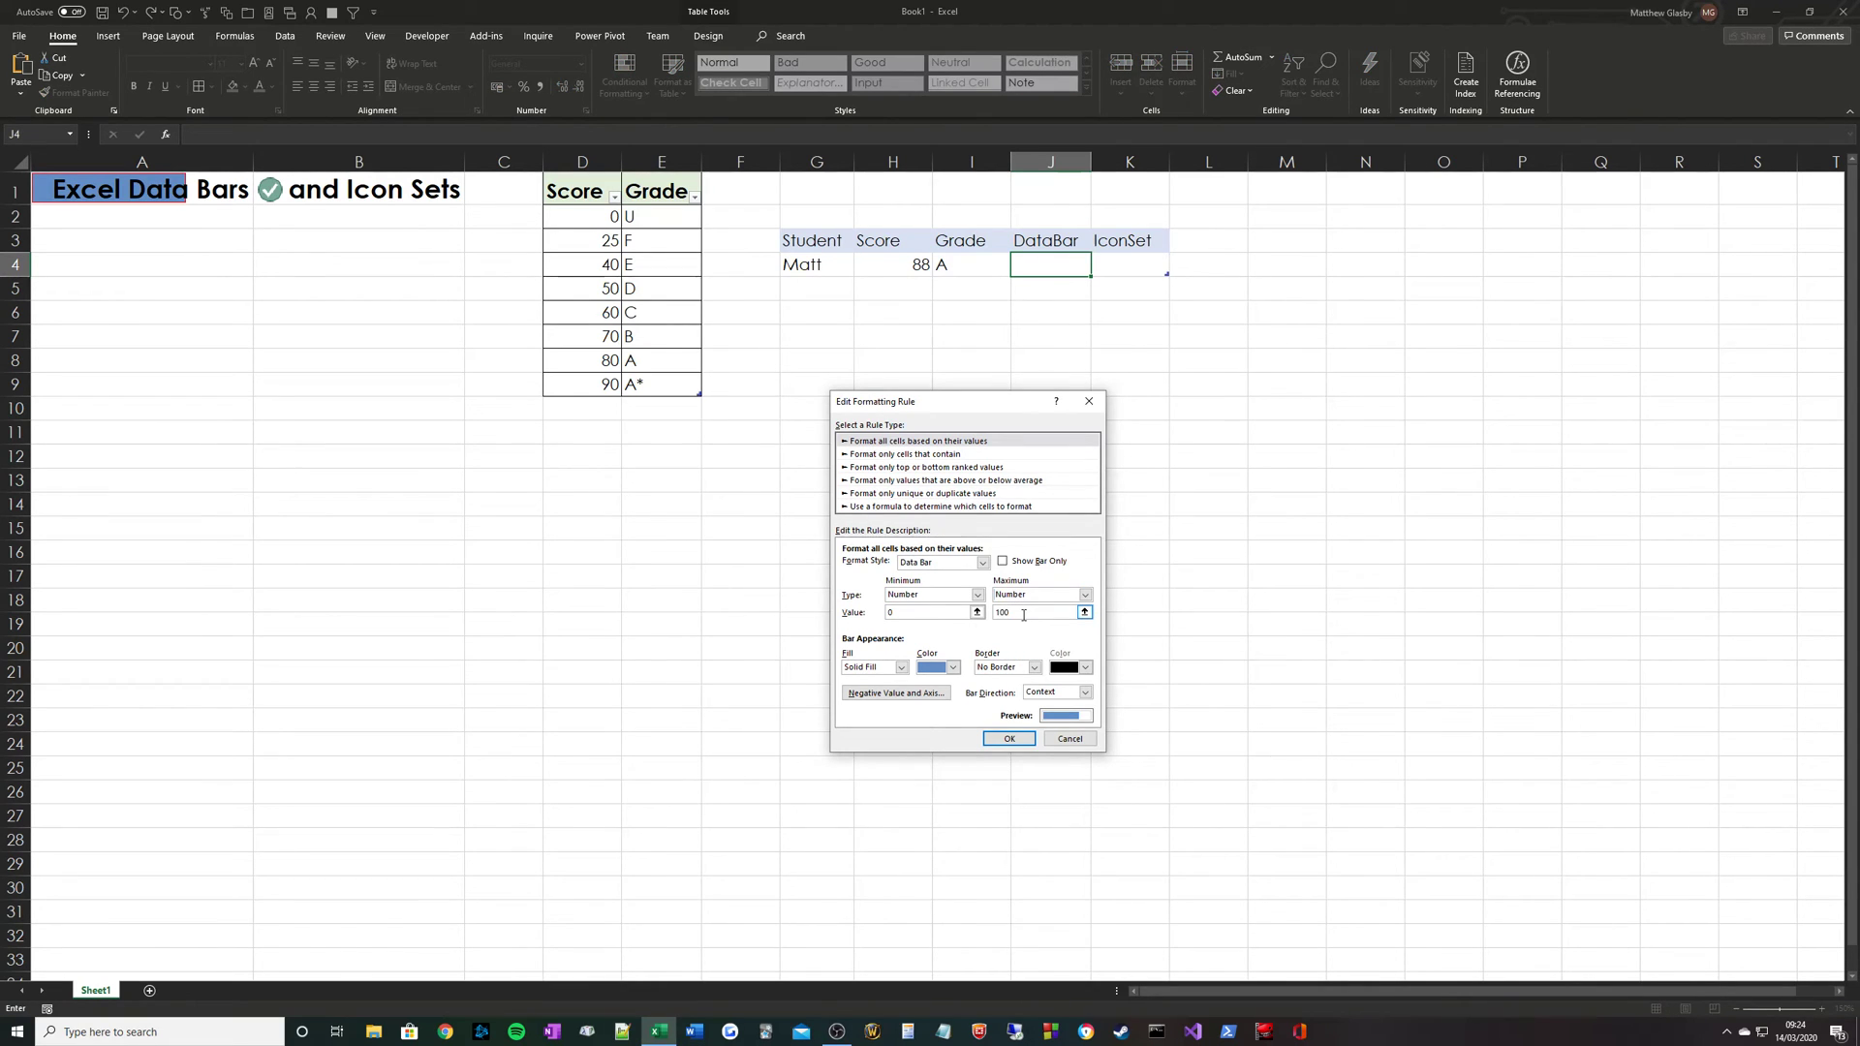
pyautogui.click(1012, 738)
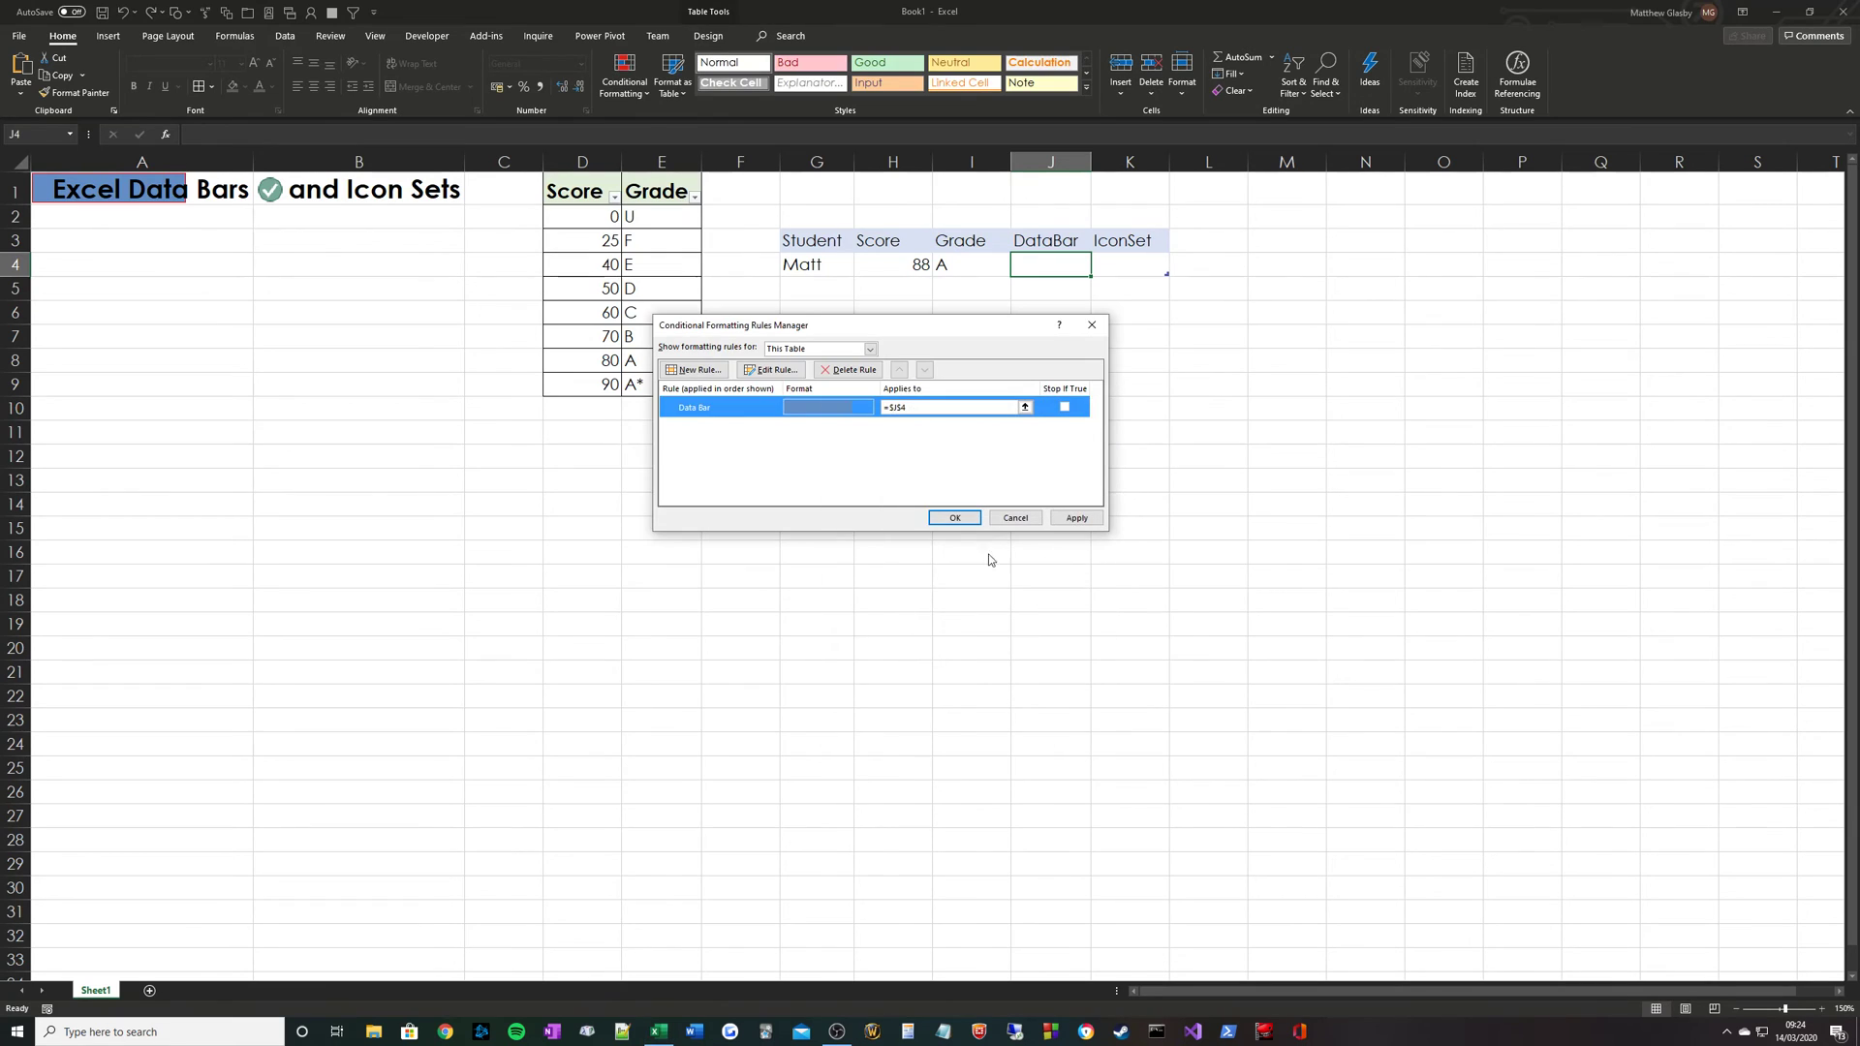
pyautogui.click(954, 517)
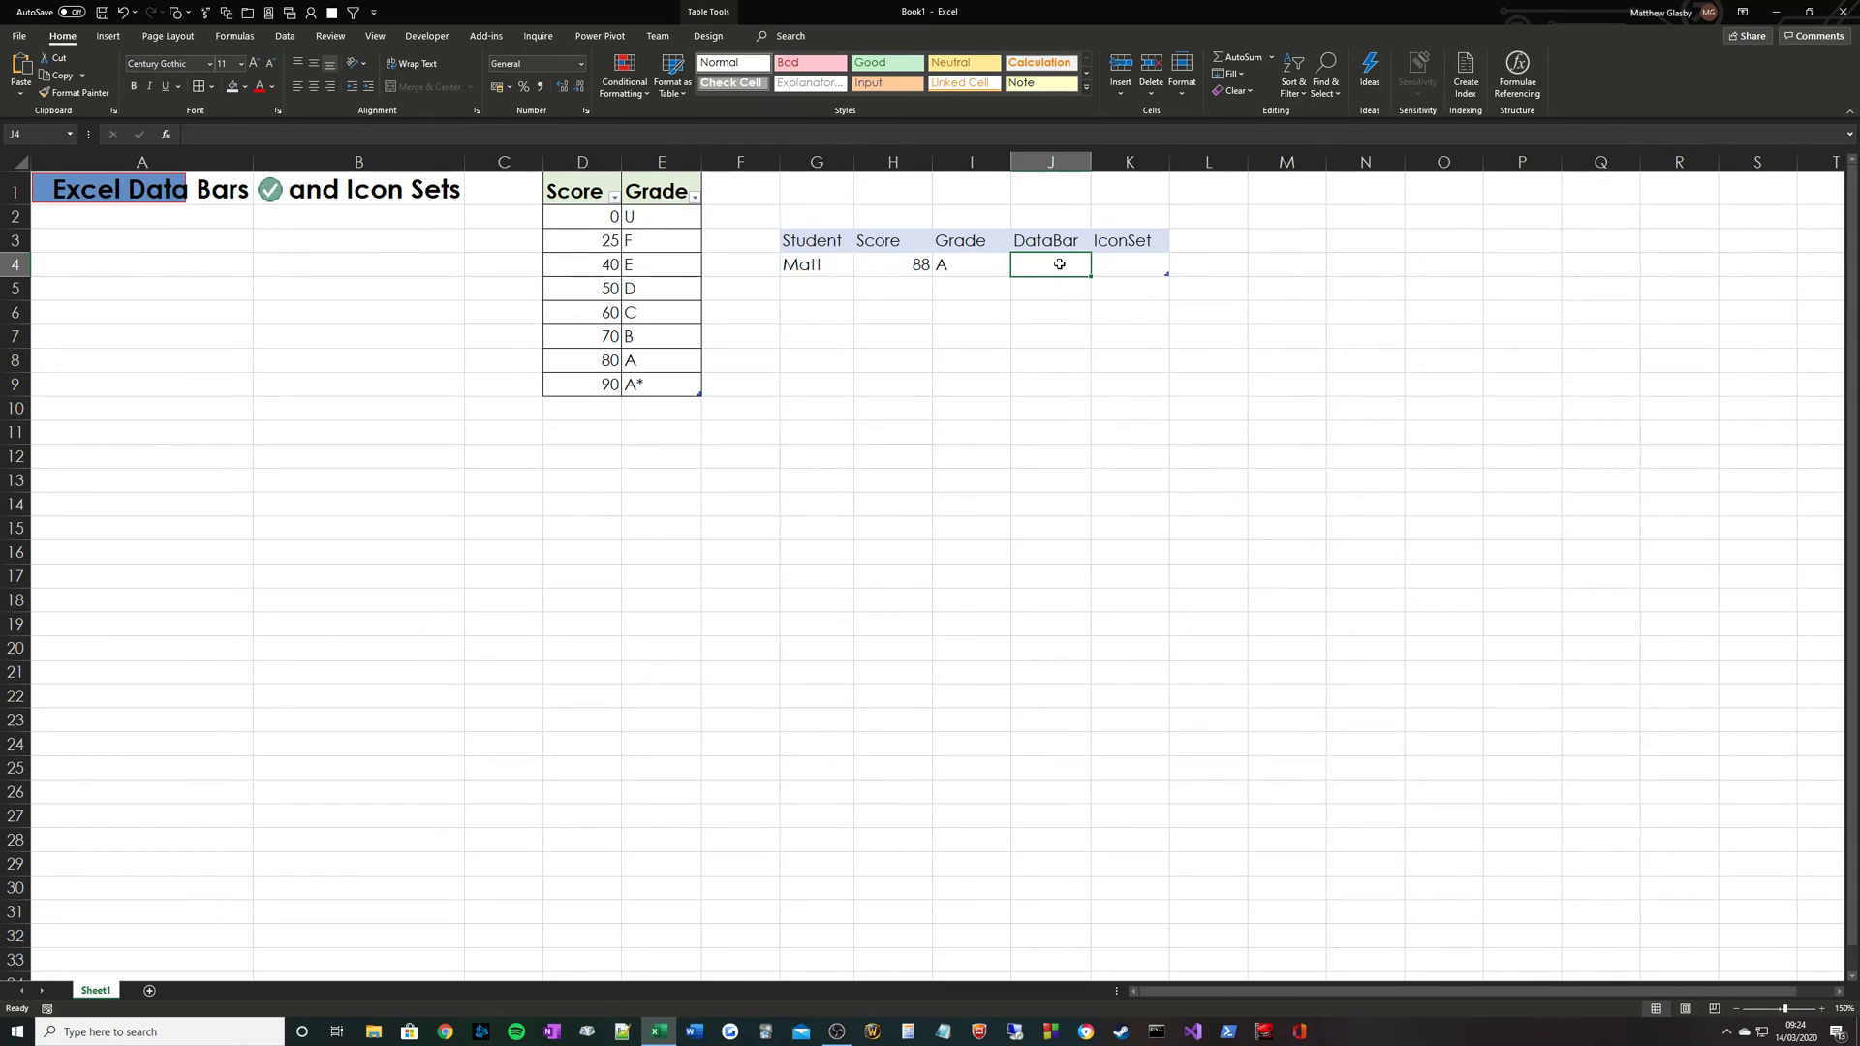
pyautogui.write('=')
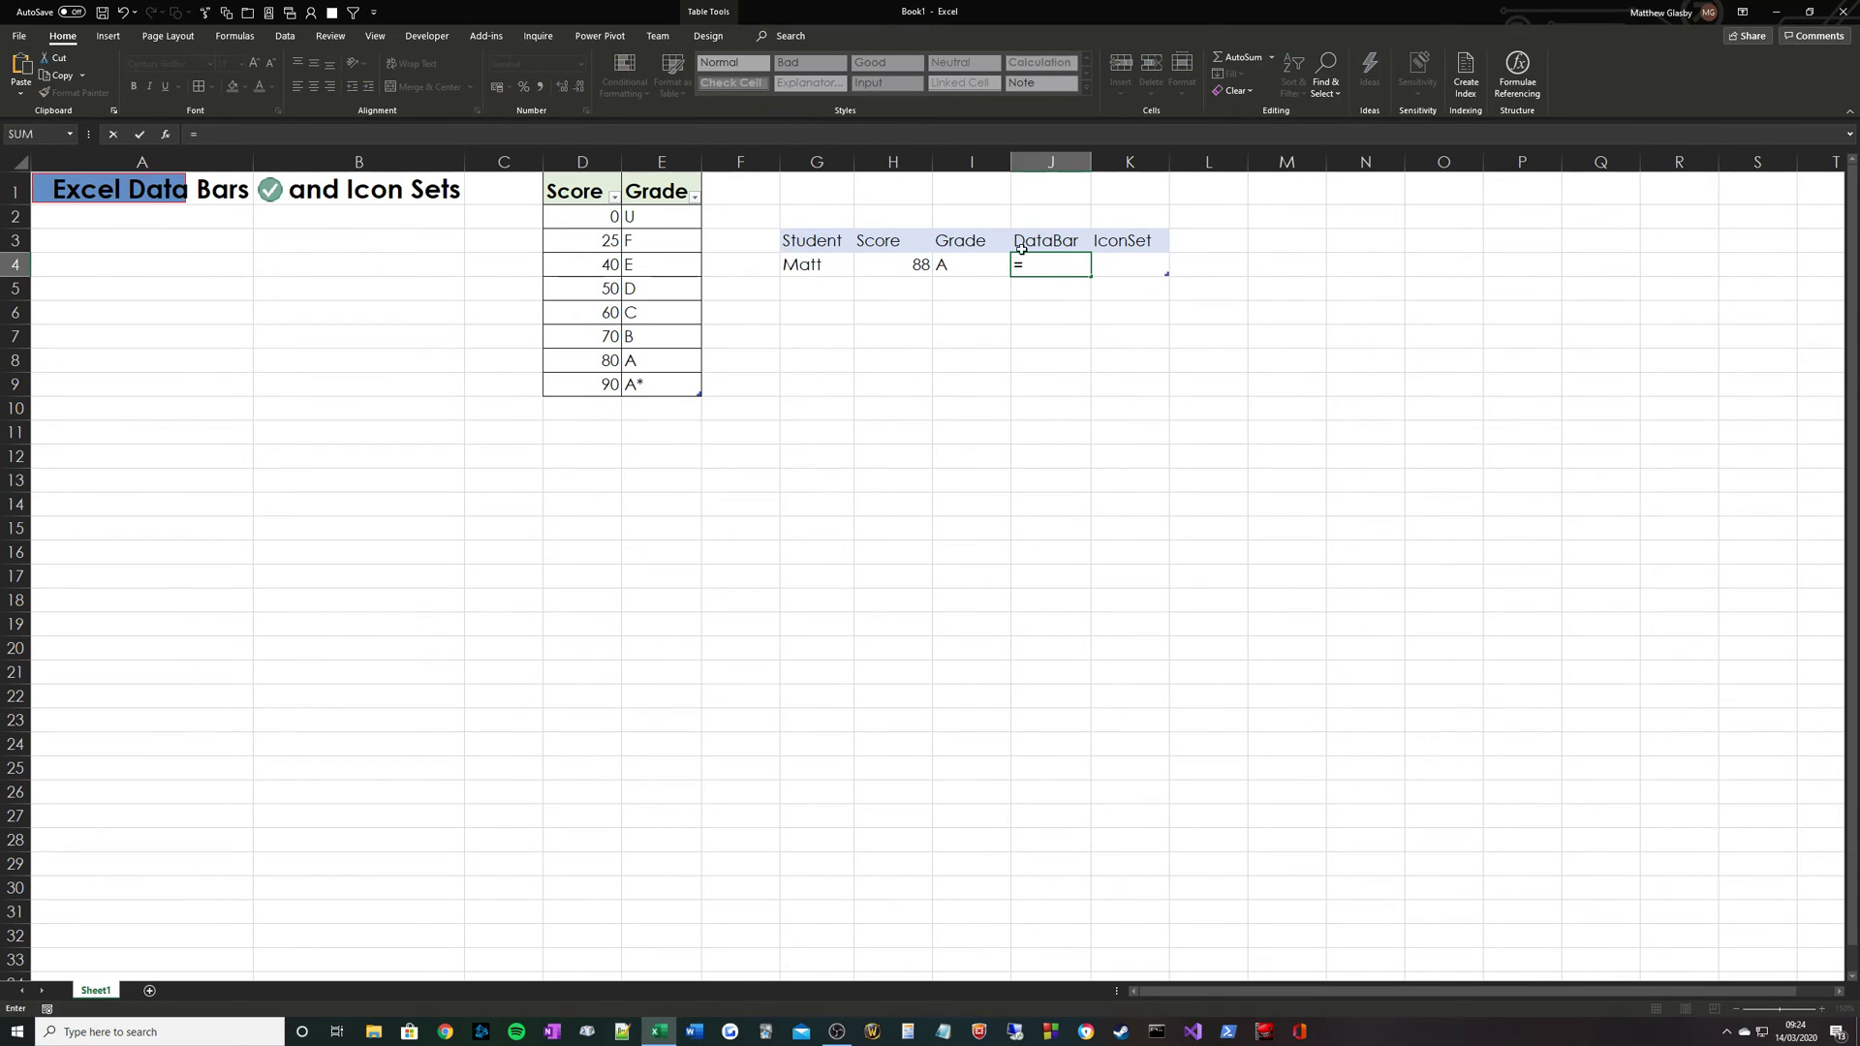
pyautogui.click(892, 265)
pyautogui.press('Return')
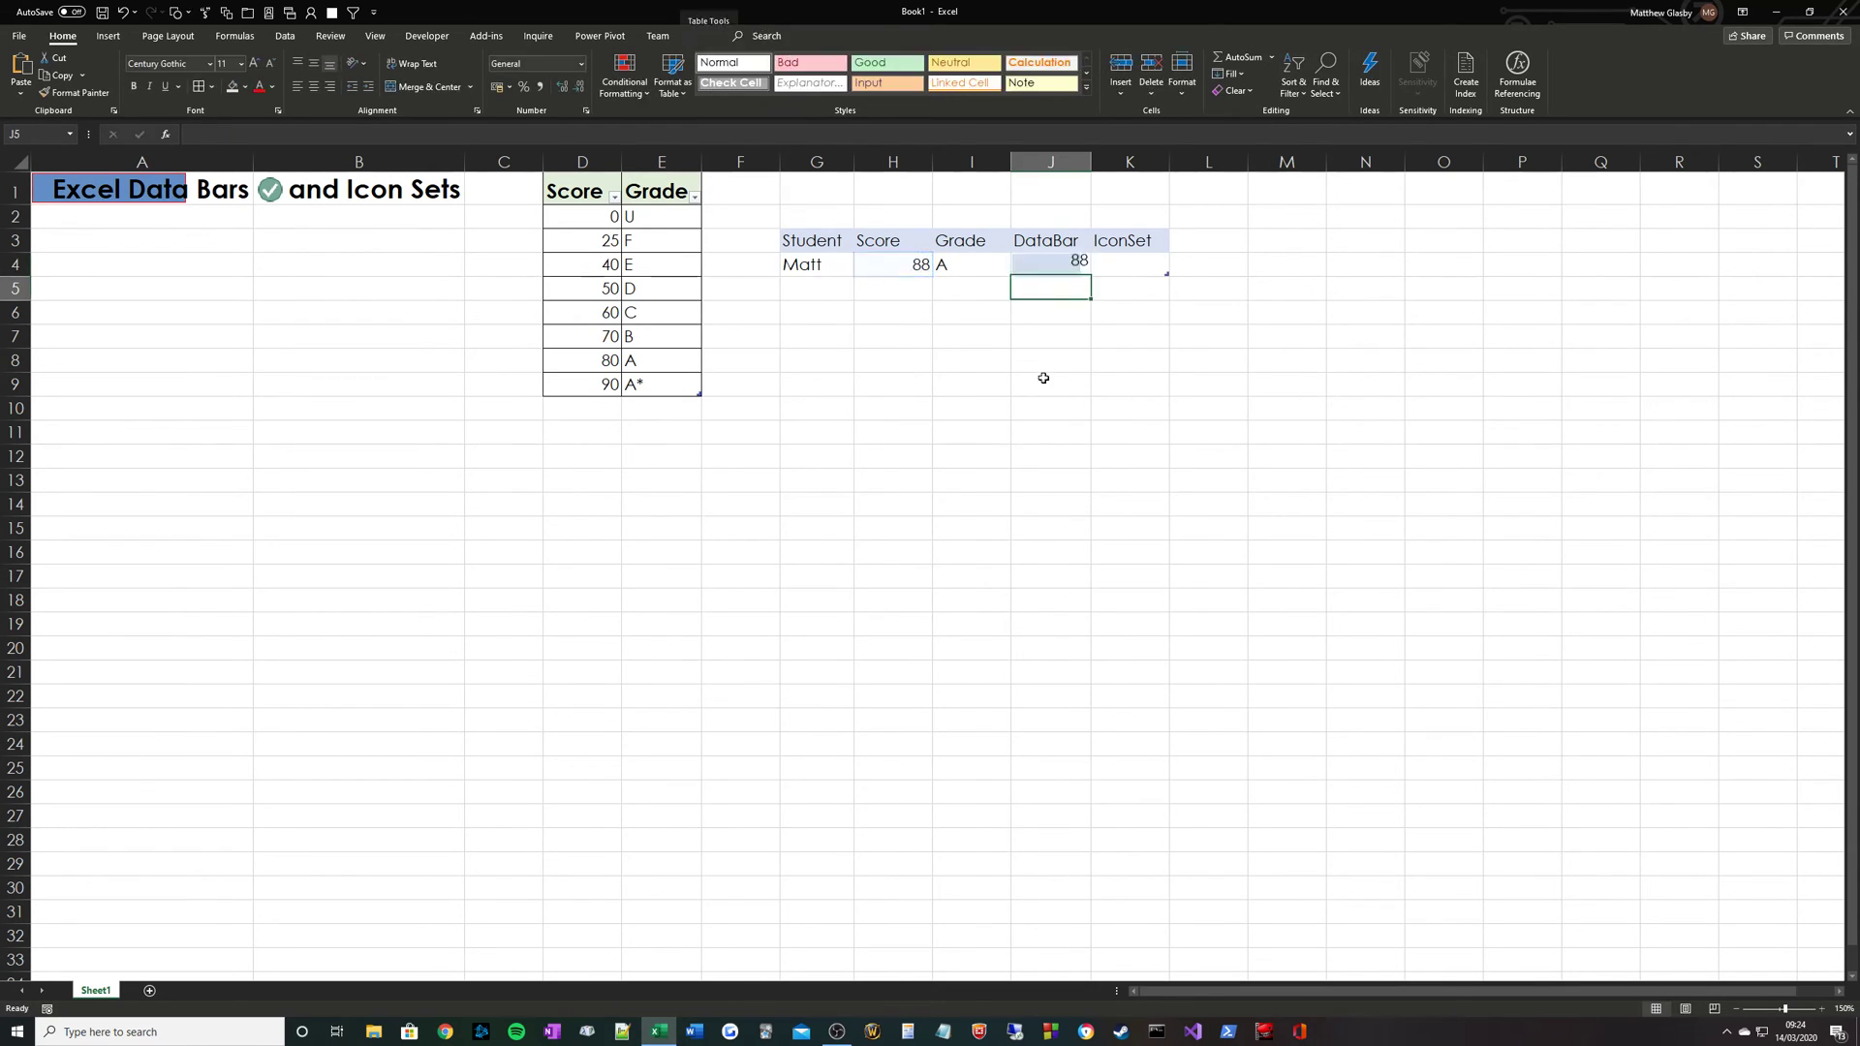
pyautogui.press('Up')
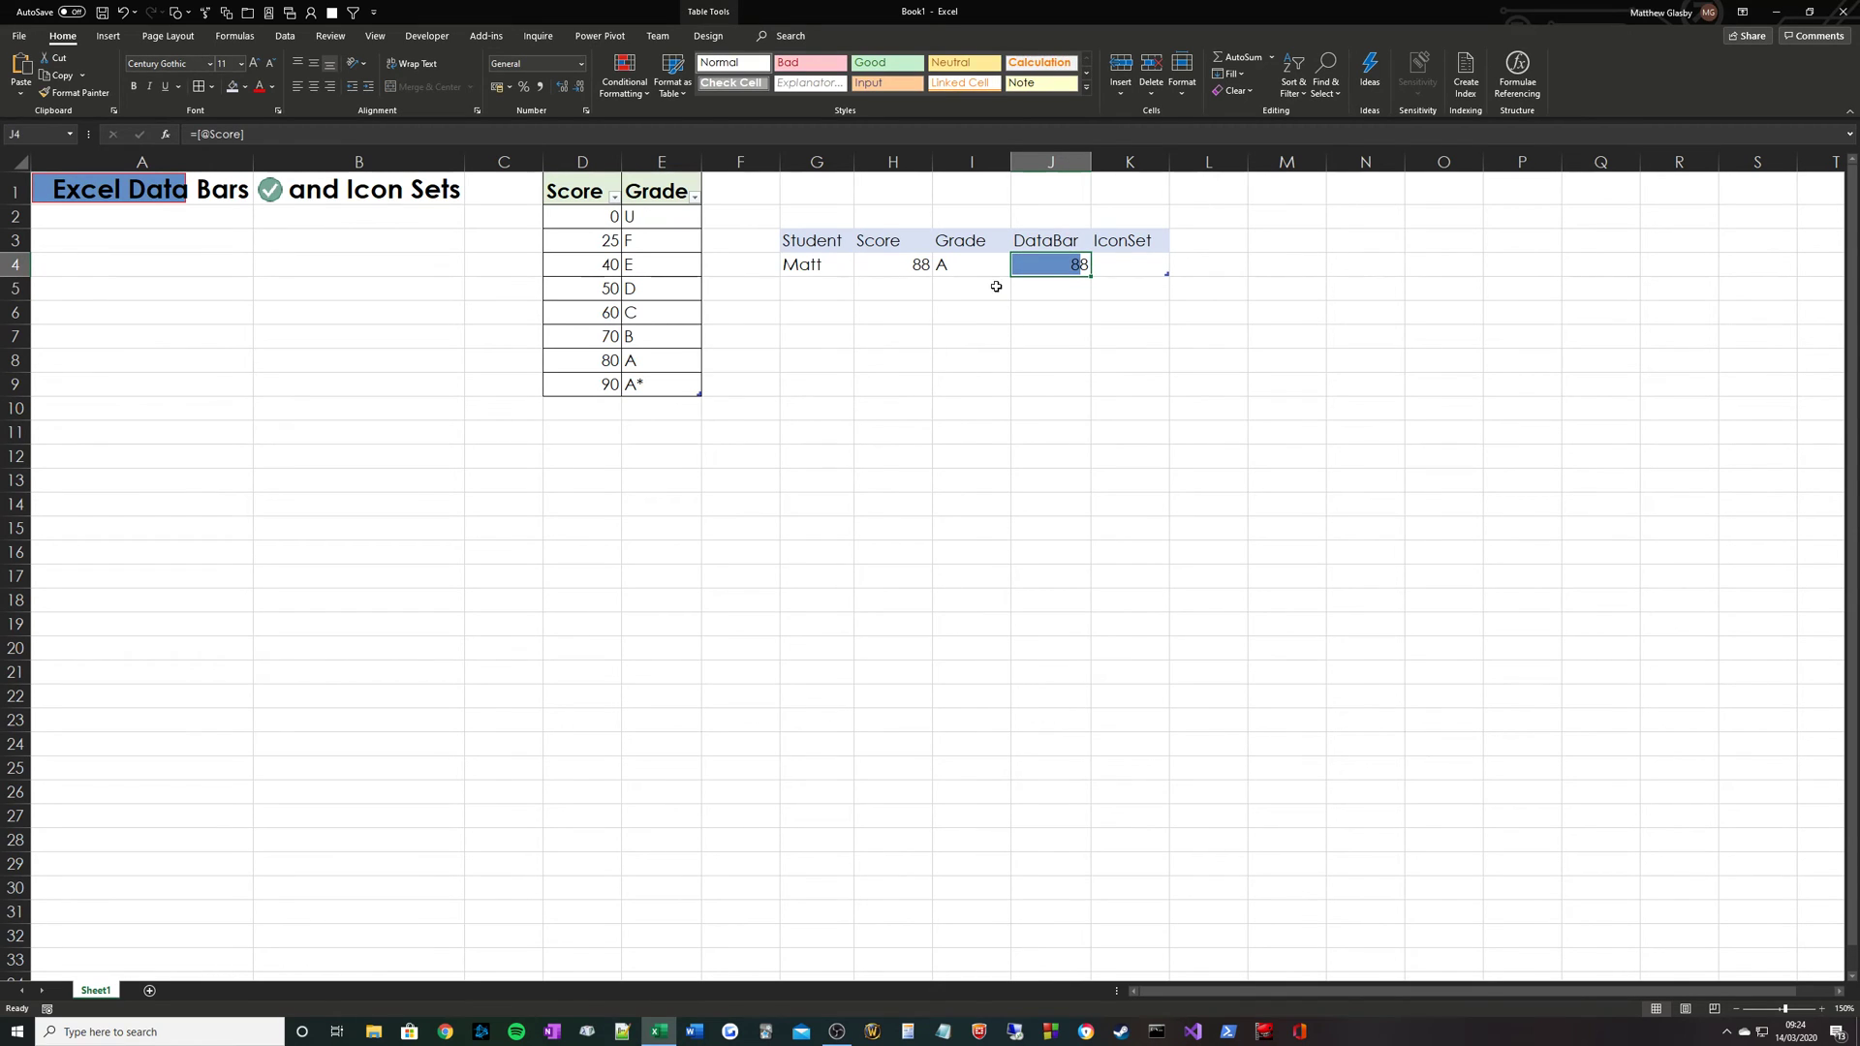
# - Edit the DataBar cell's formatting rule to show the bar only, hiding the number
pyautogui.click(1066, 289)
pyautogui.click(1060, 260)
pyautogui.click(628, 85)
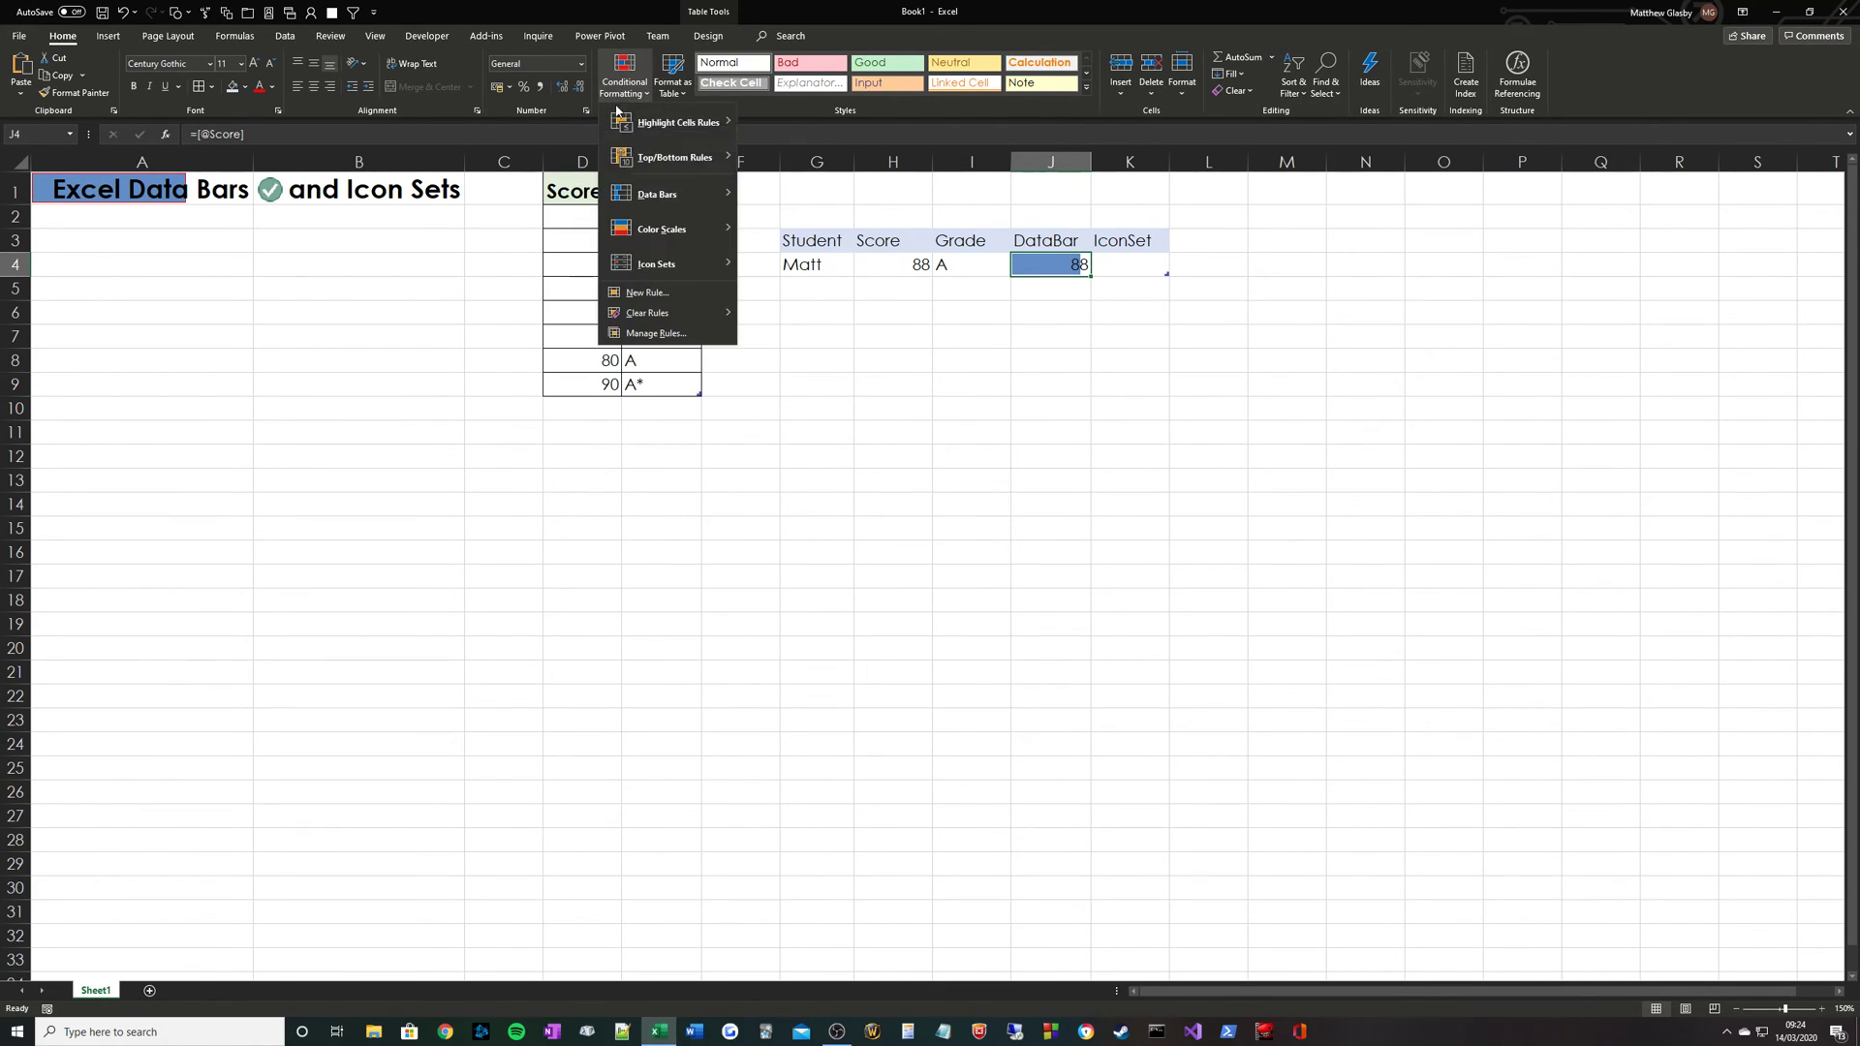
pyautogui.click(656, 336)
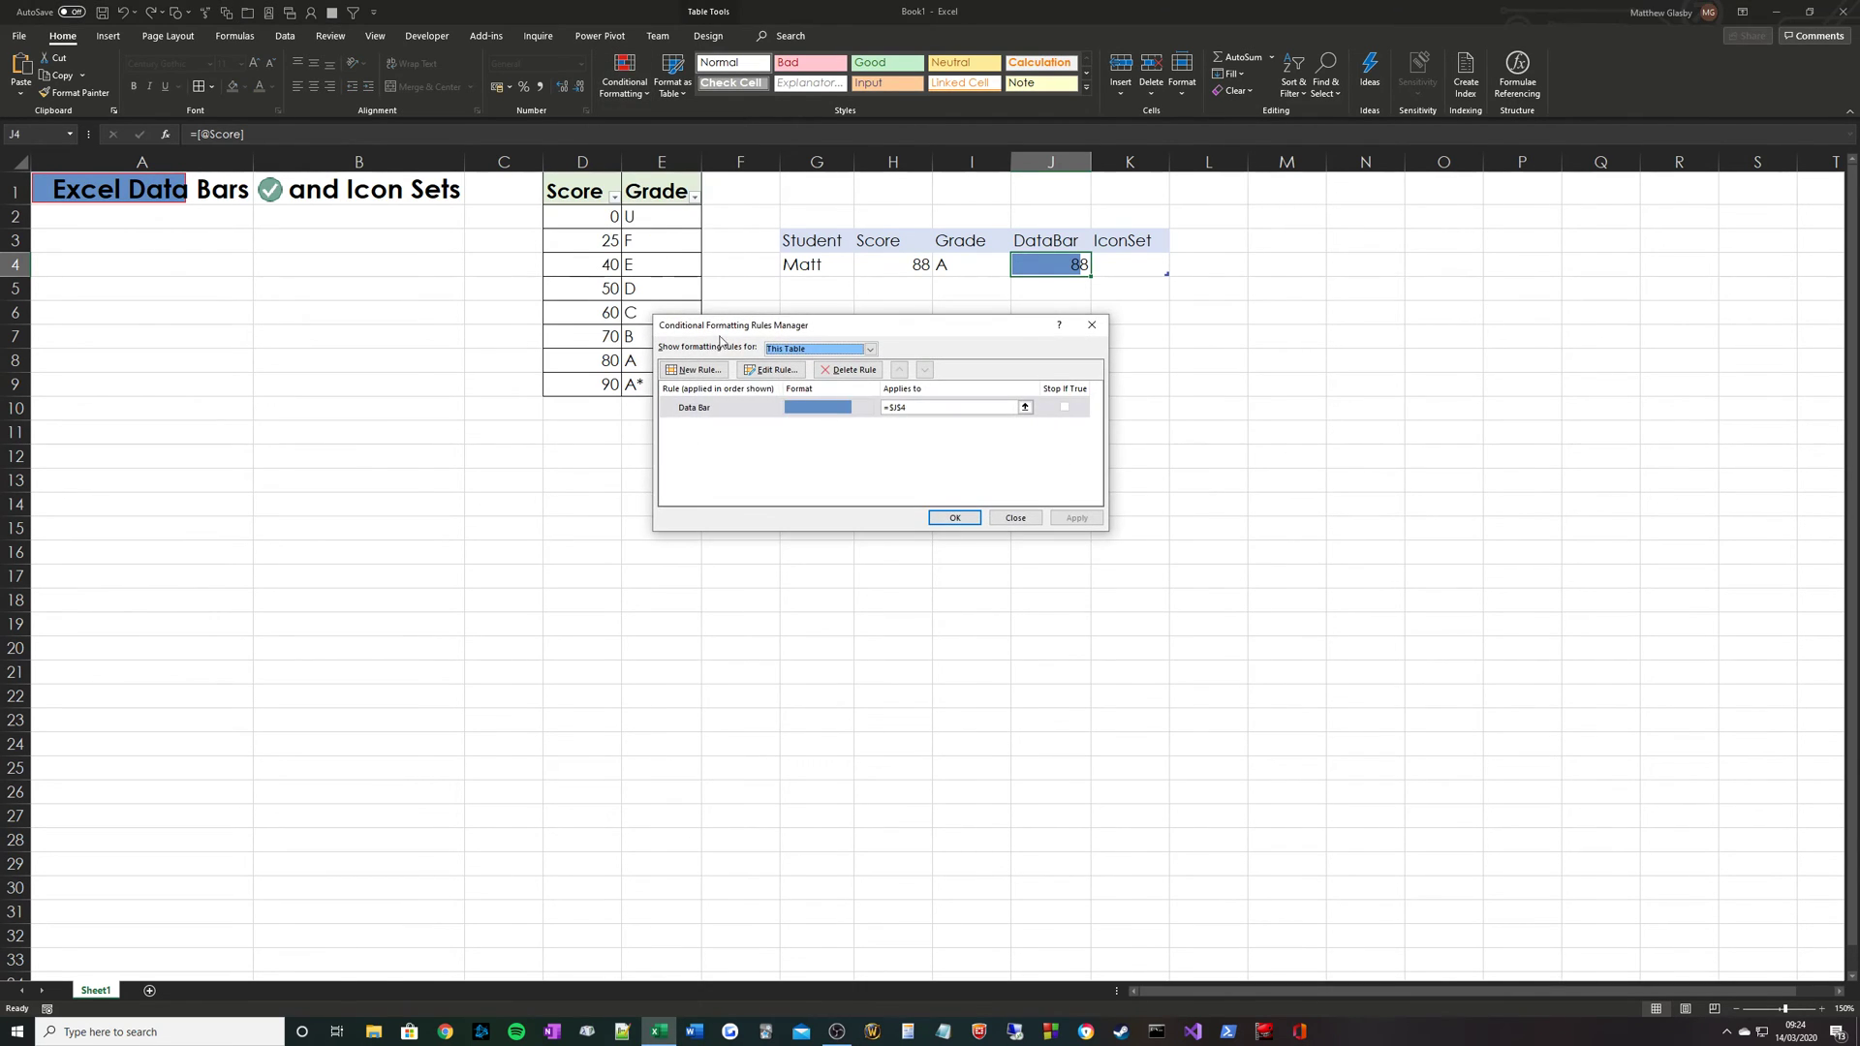
pyautogui.click(714, 410)
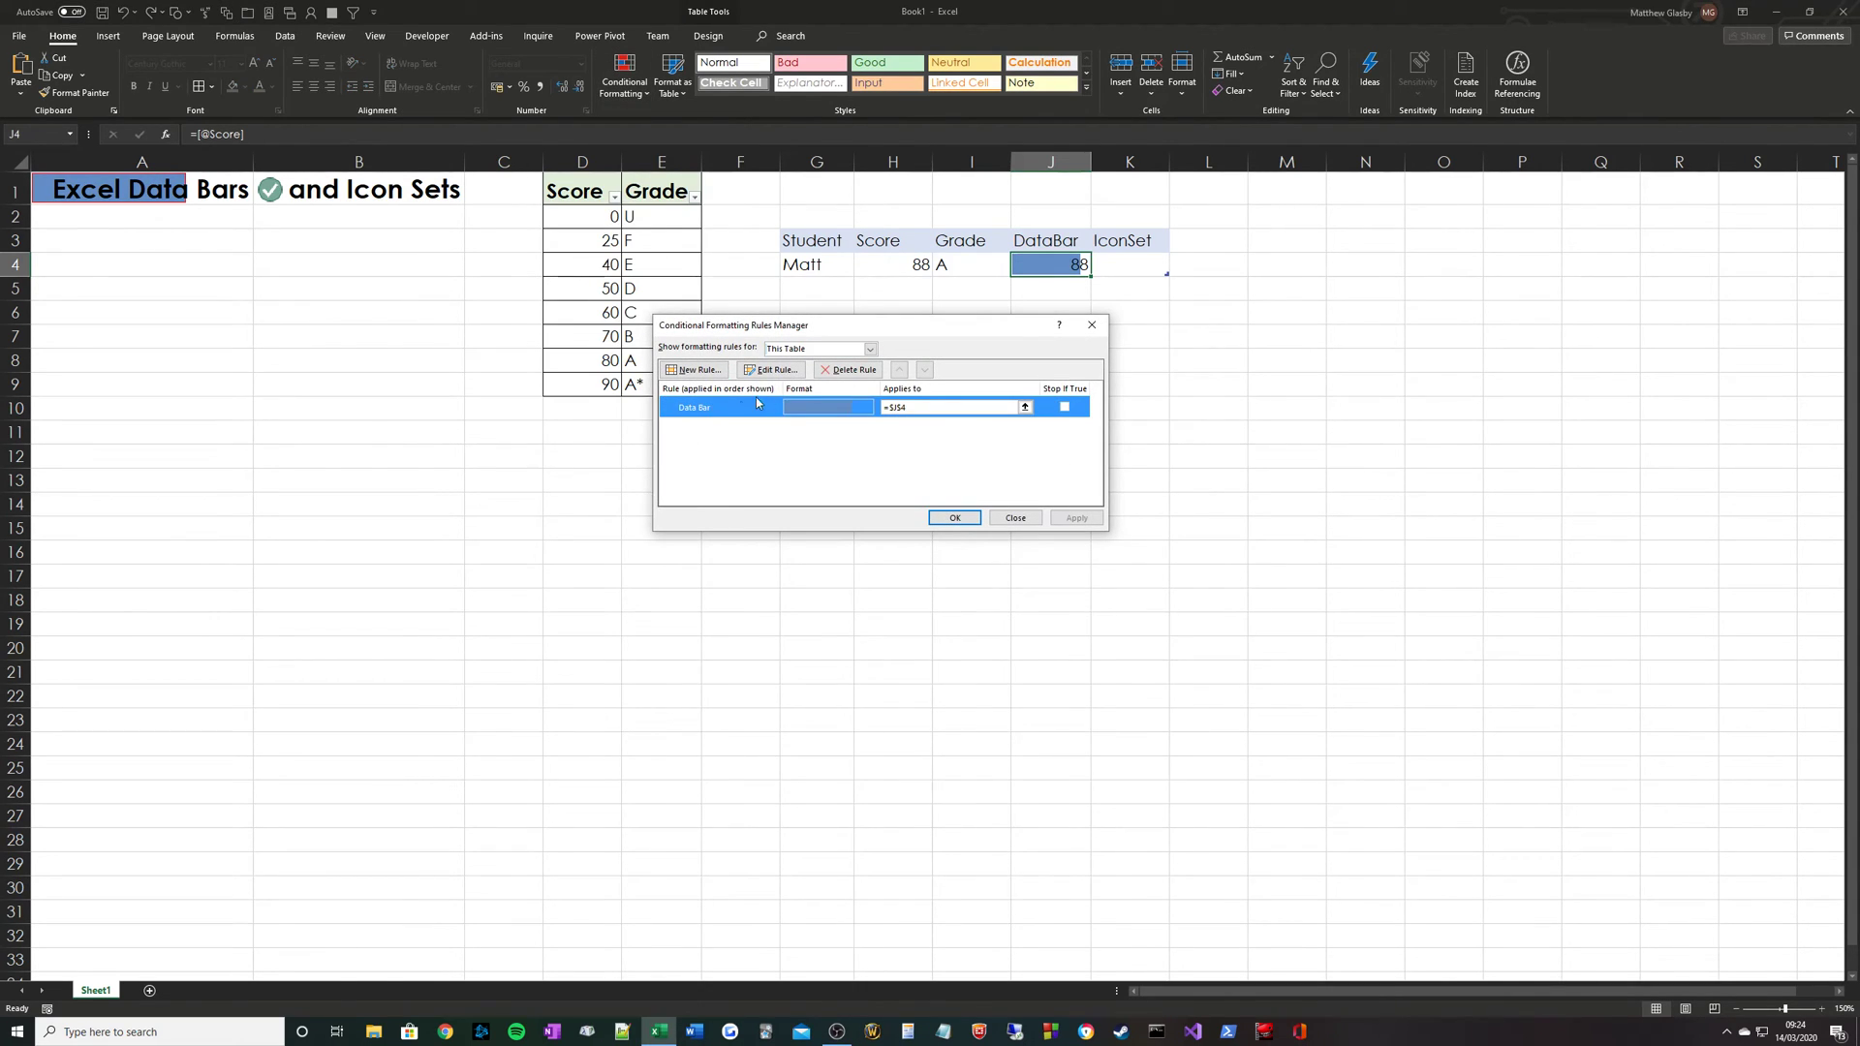
pyautogui.click(774, 371)
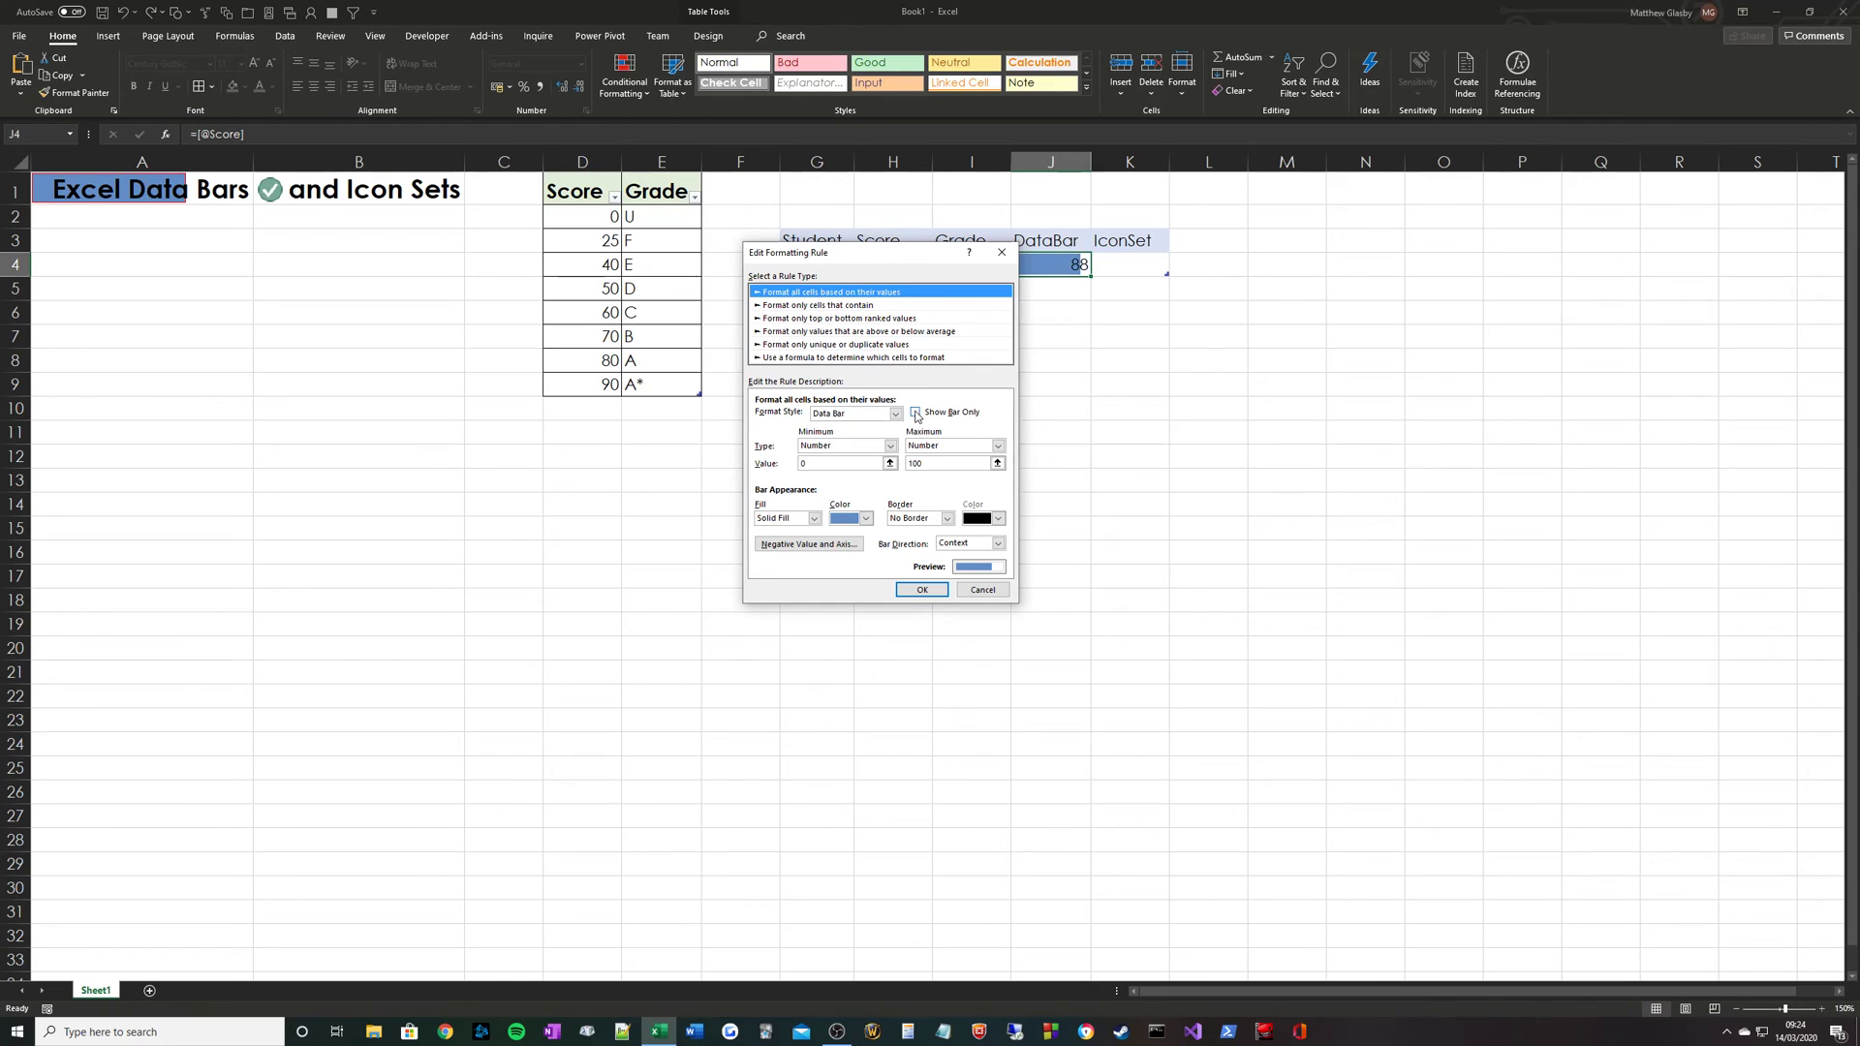
pyautogui.click(921, 589)
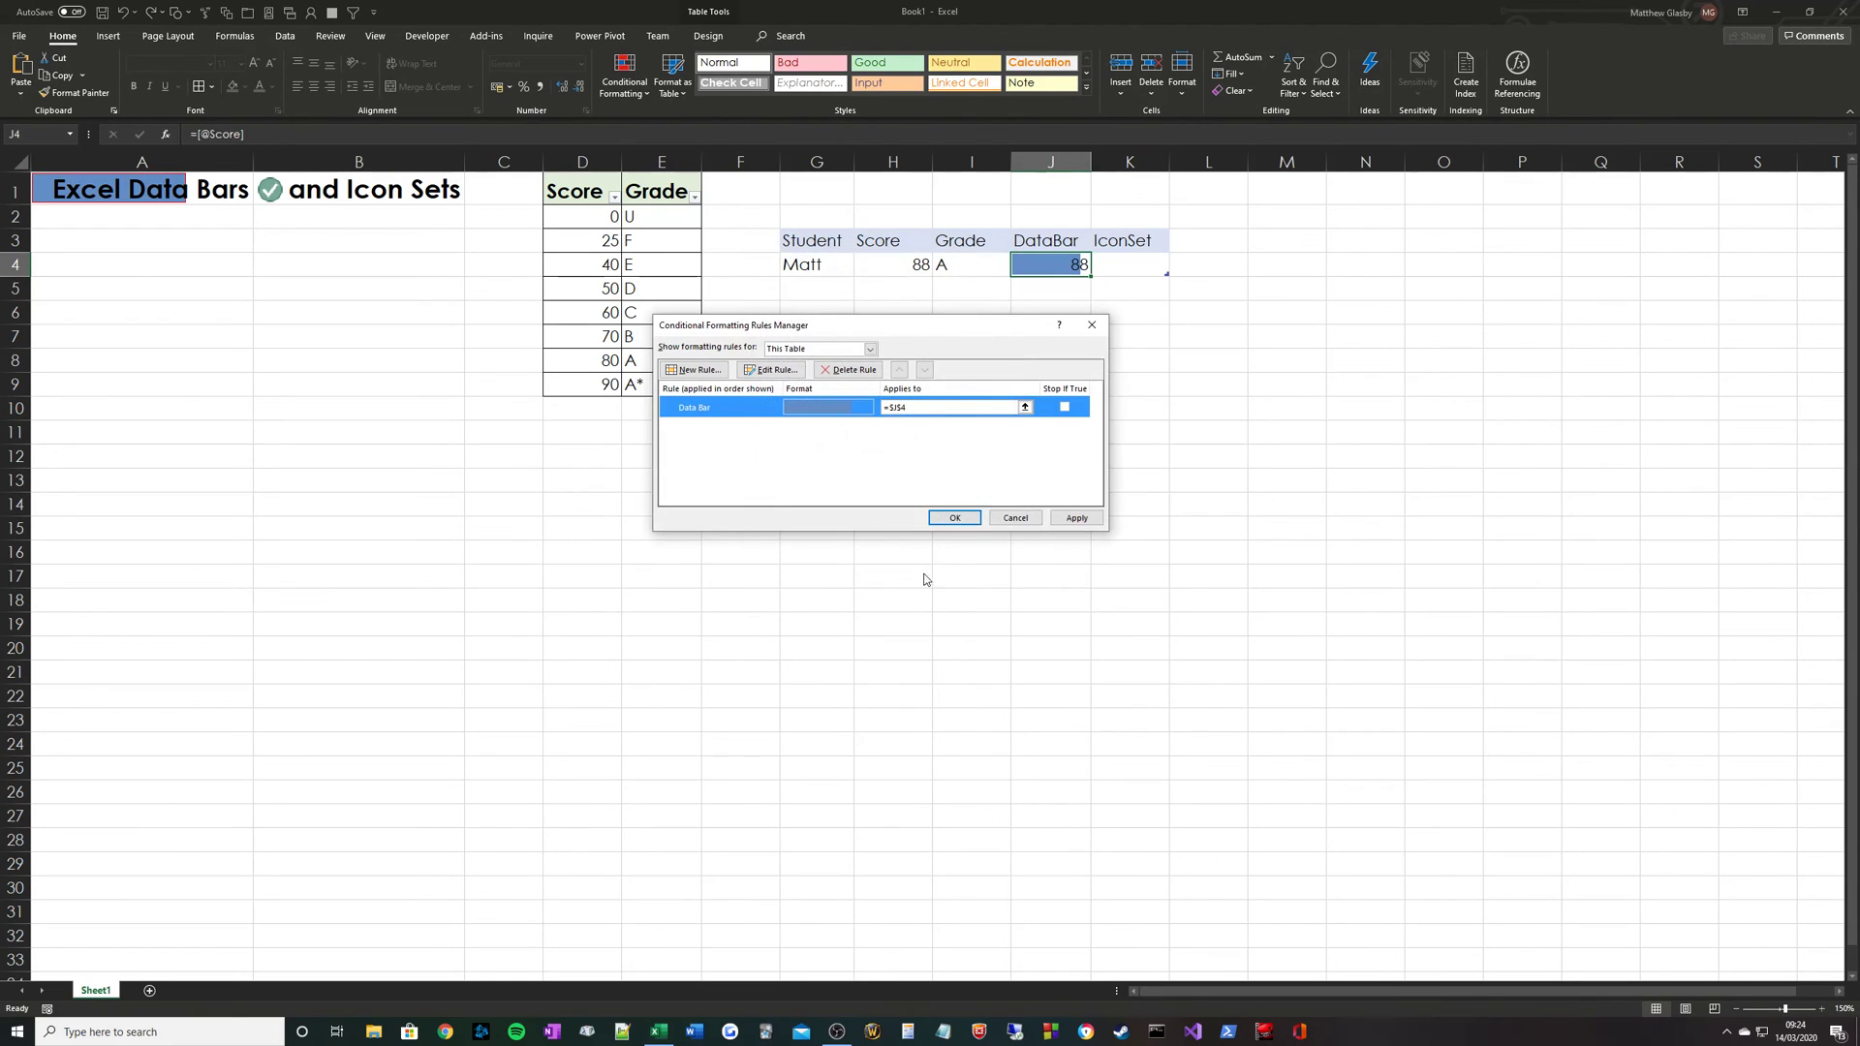
pyautogui.click(955, 519)
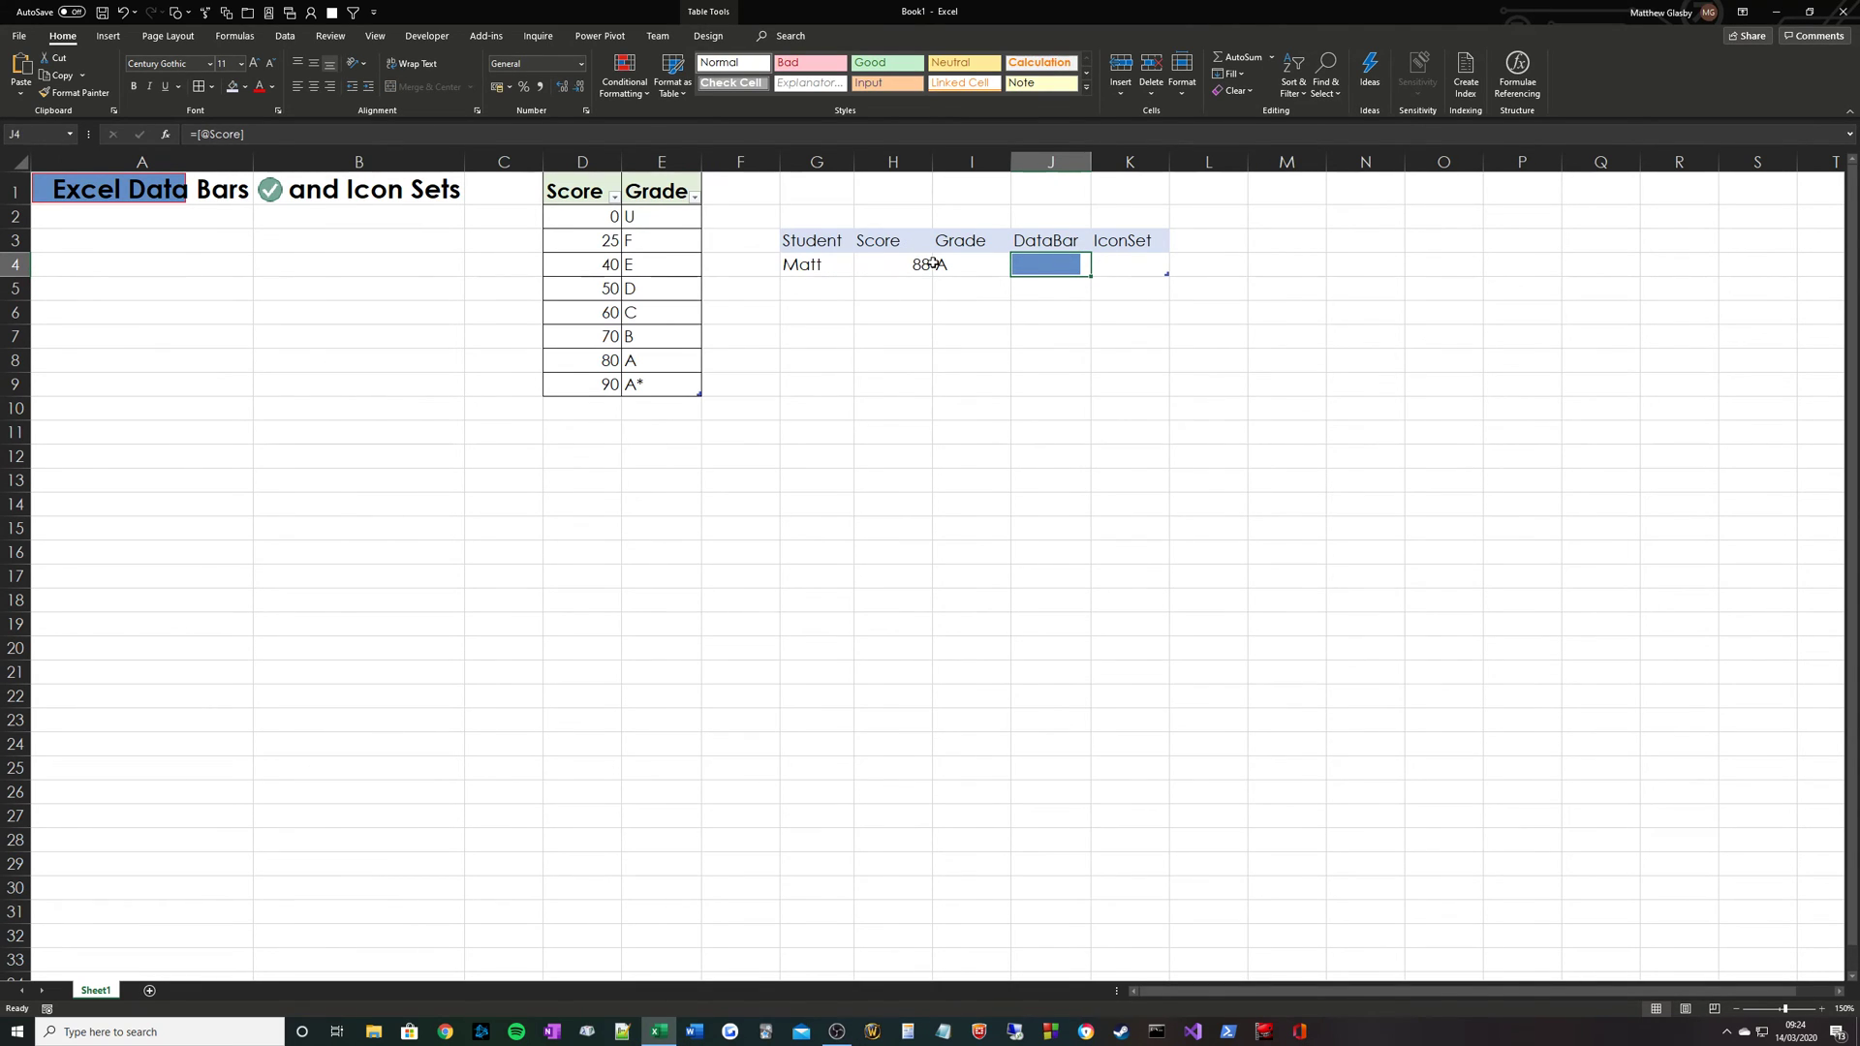
# - Change the student's score to 50 to test the data bar, and compare the grade with the matching lookup row
pyautogui.click(900, 268)
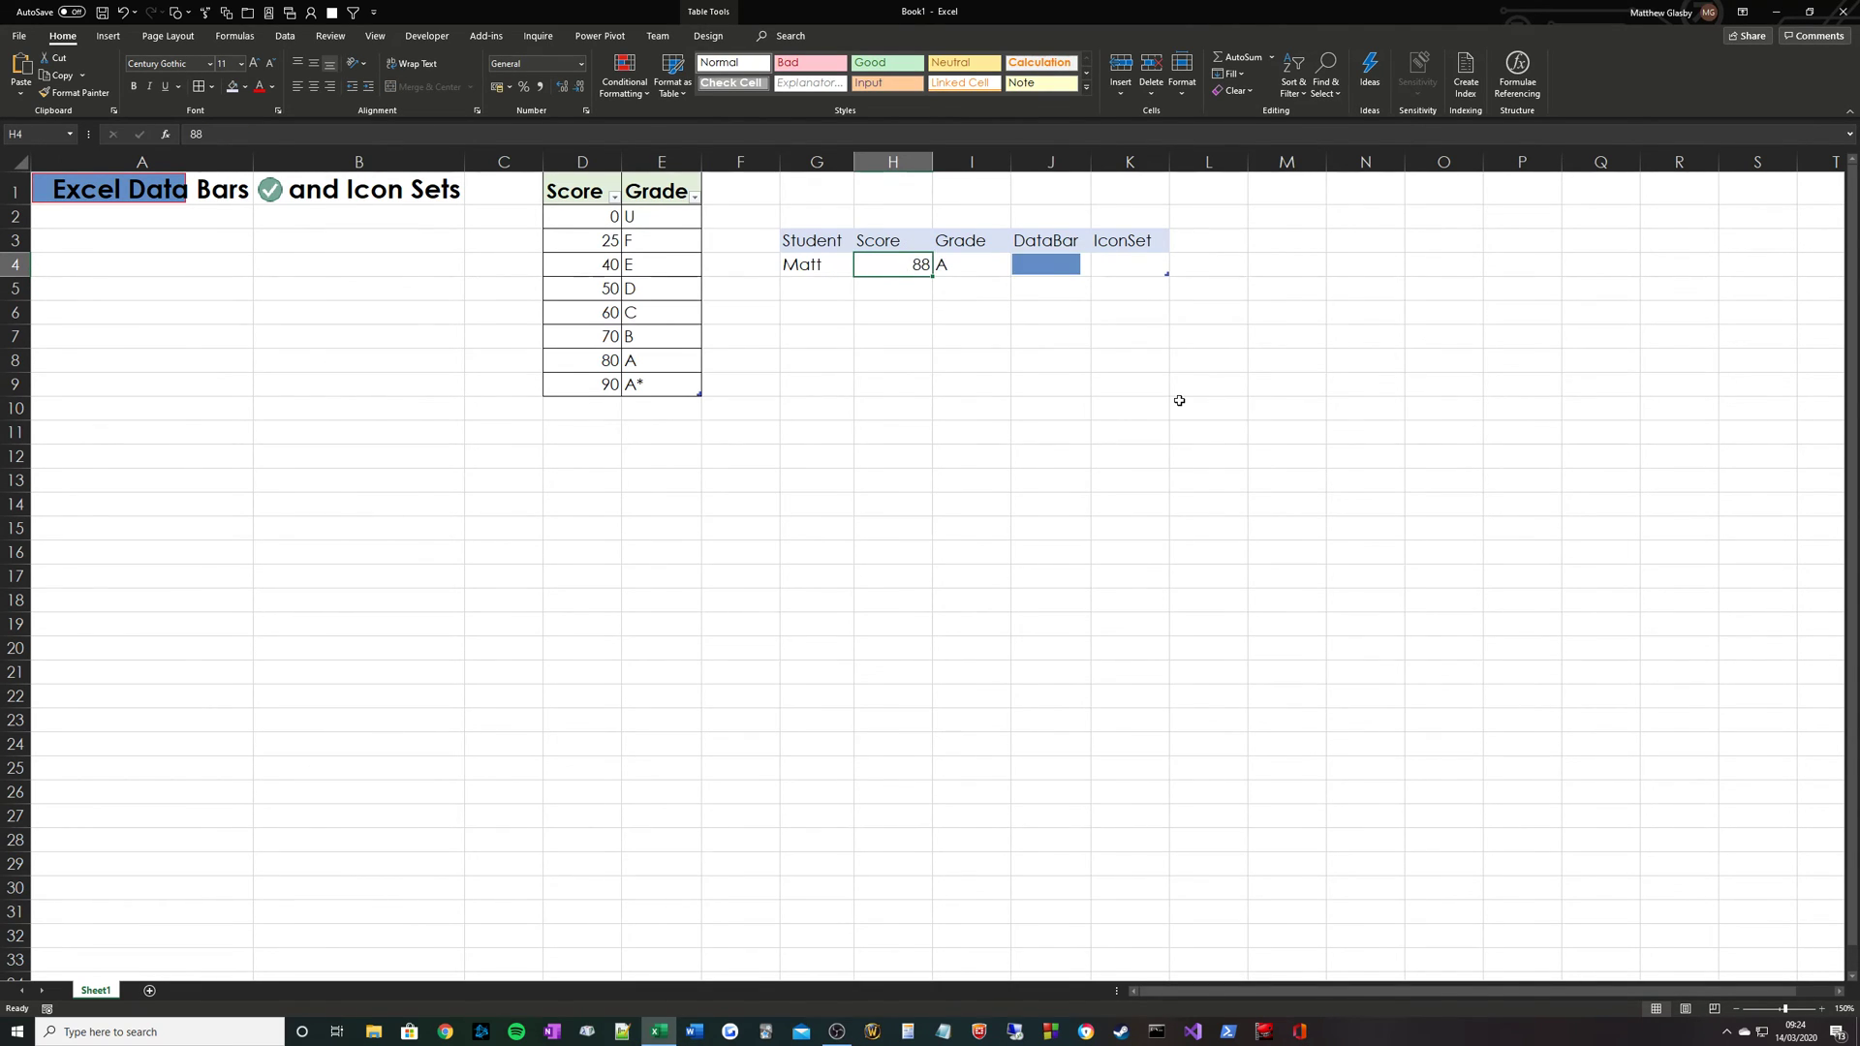
pyautogui.write('50')
pyautogui.press('Return')
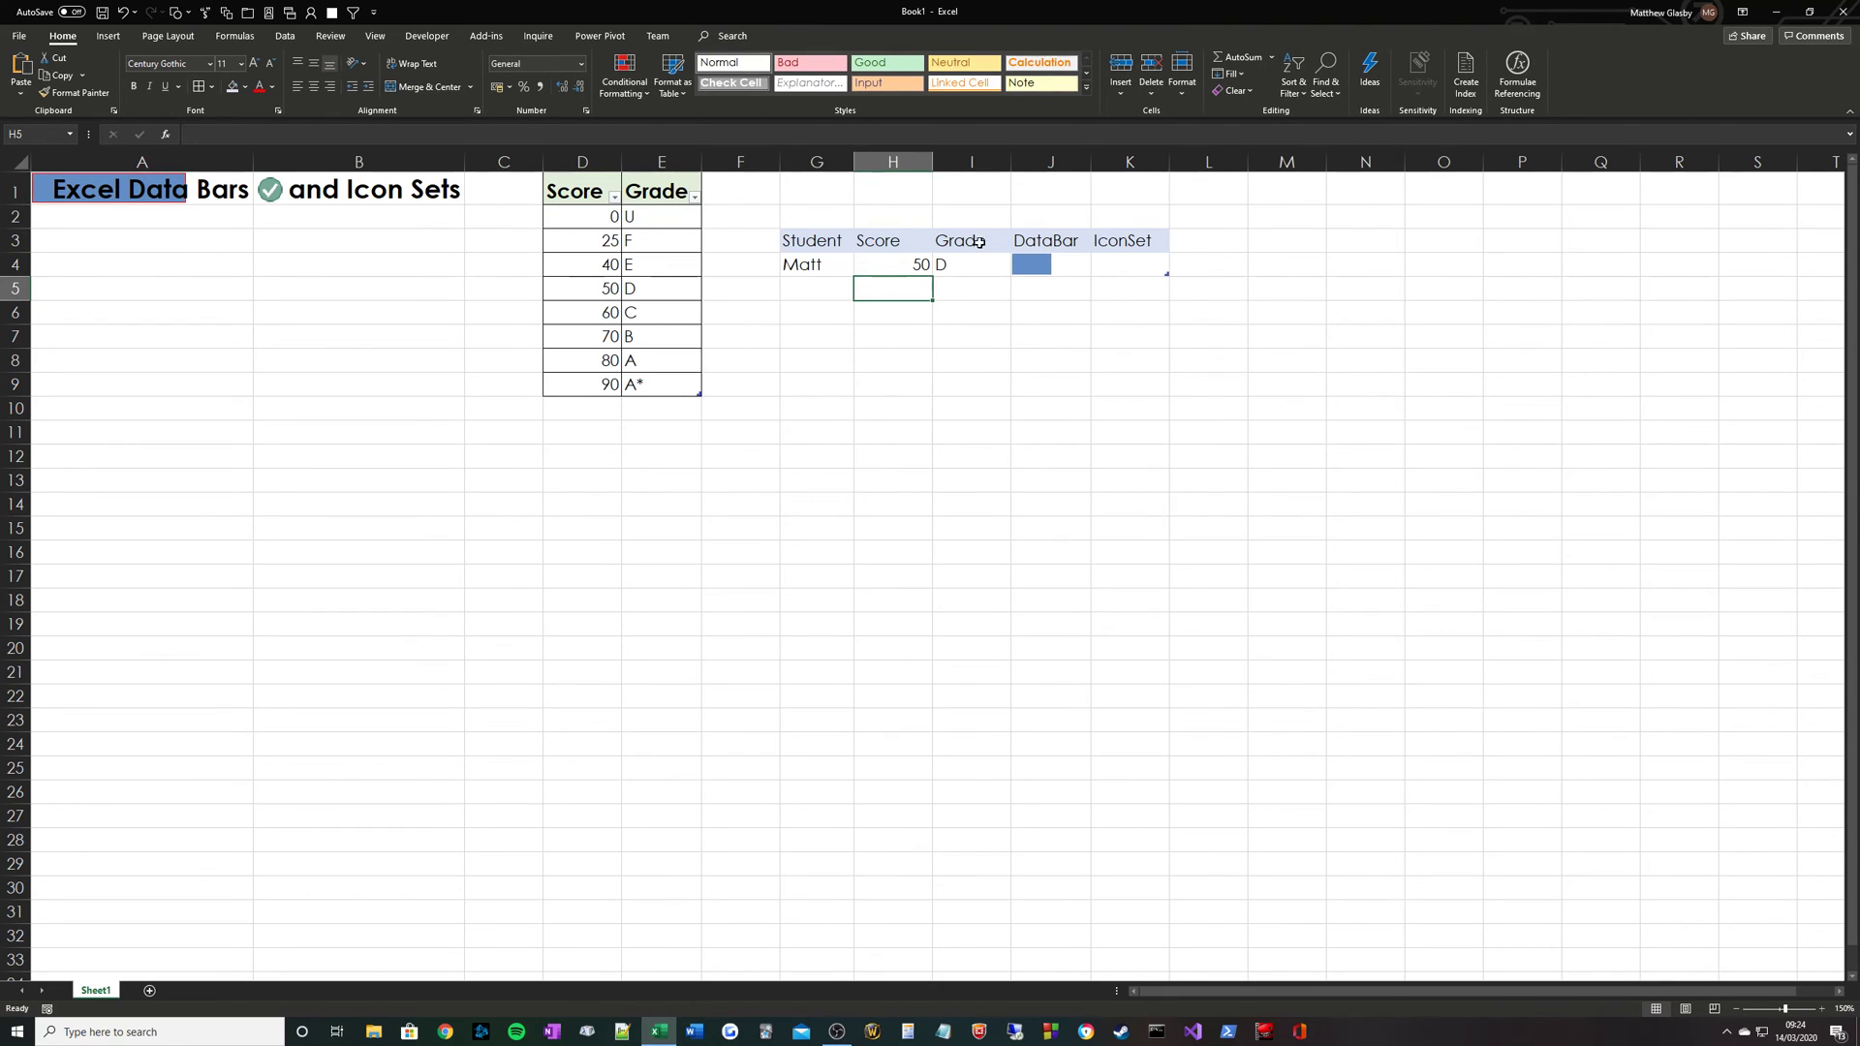
pyautogui.moveTo(588, 289); pyautogui.dragTo(643, 288)
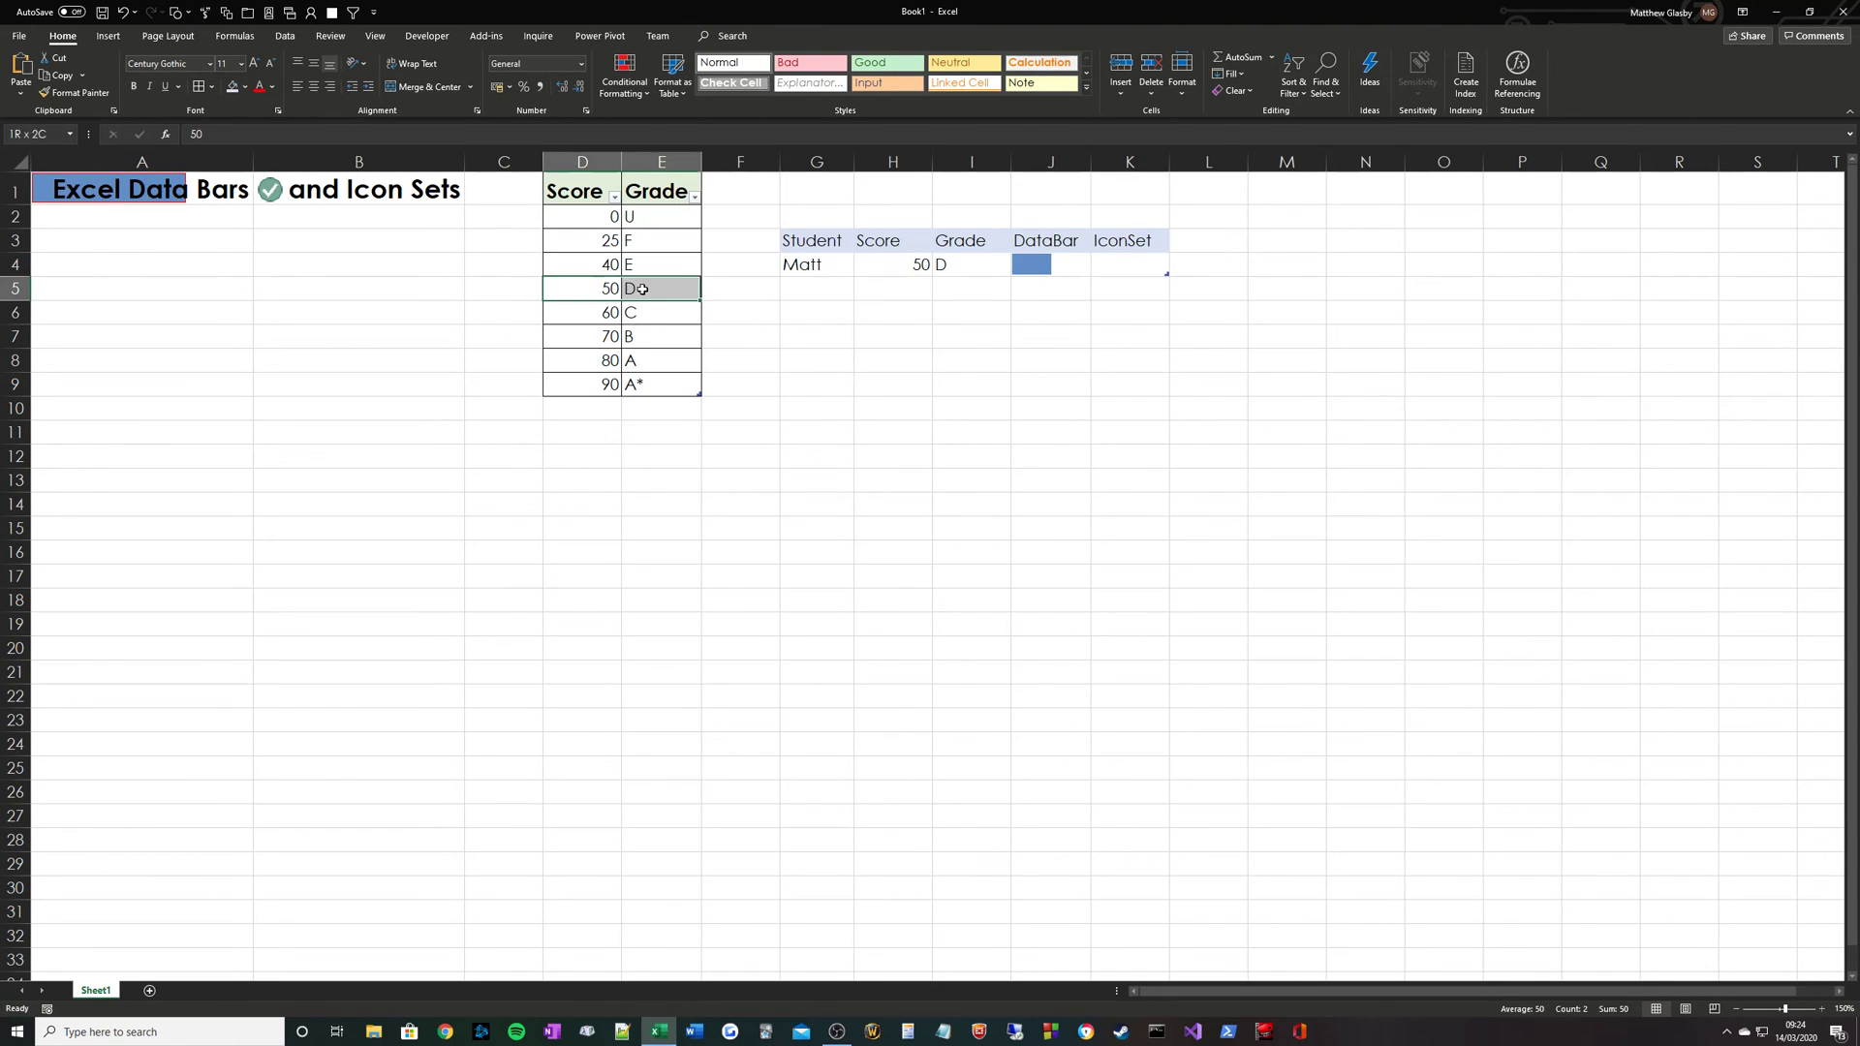
# - Set the student's score to 90 to test the data bar
pyautogui.click(886, 265)
pyautogui.write('90')
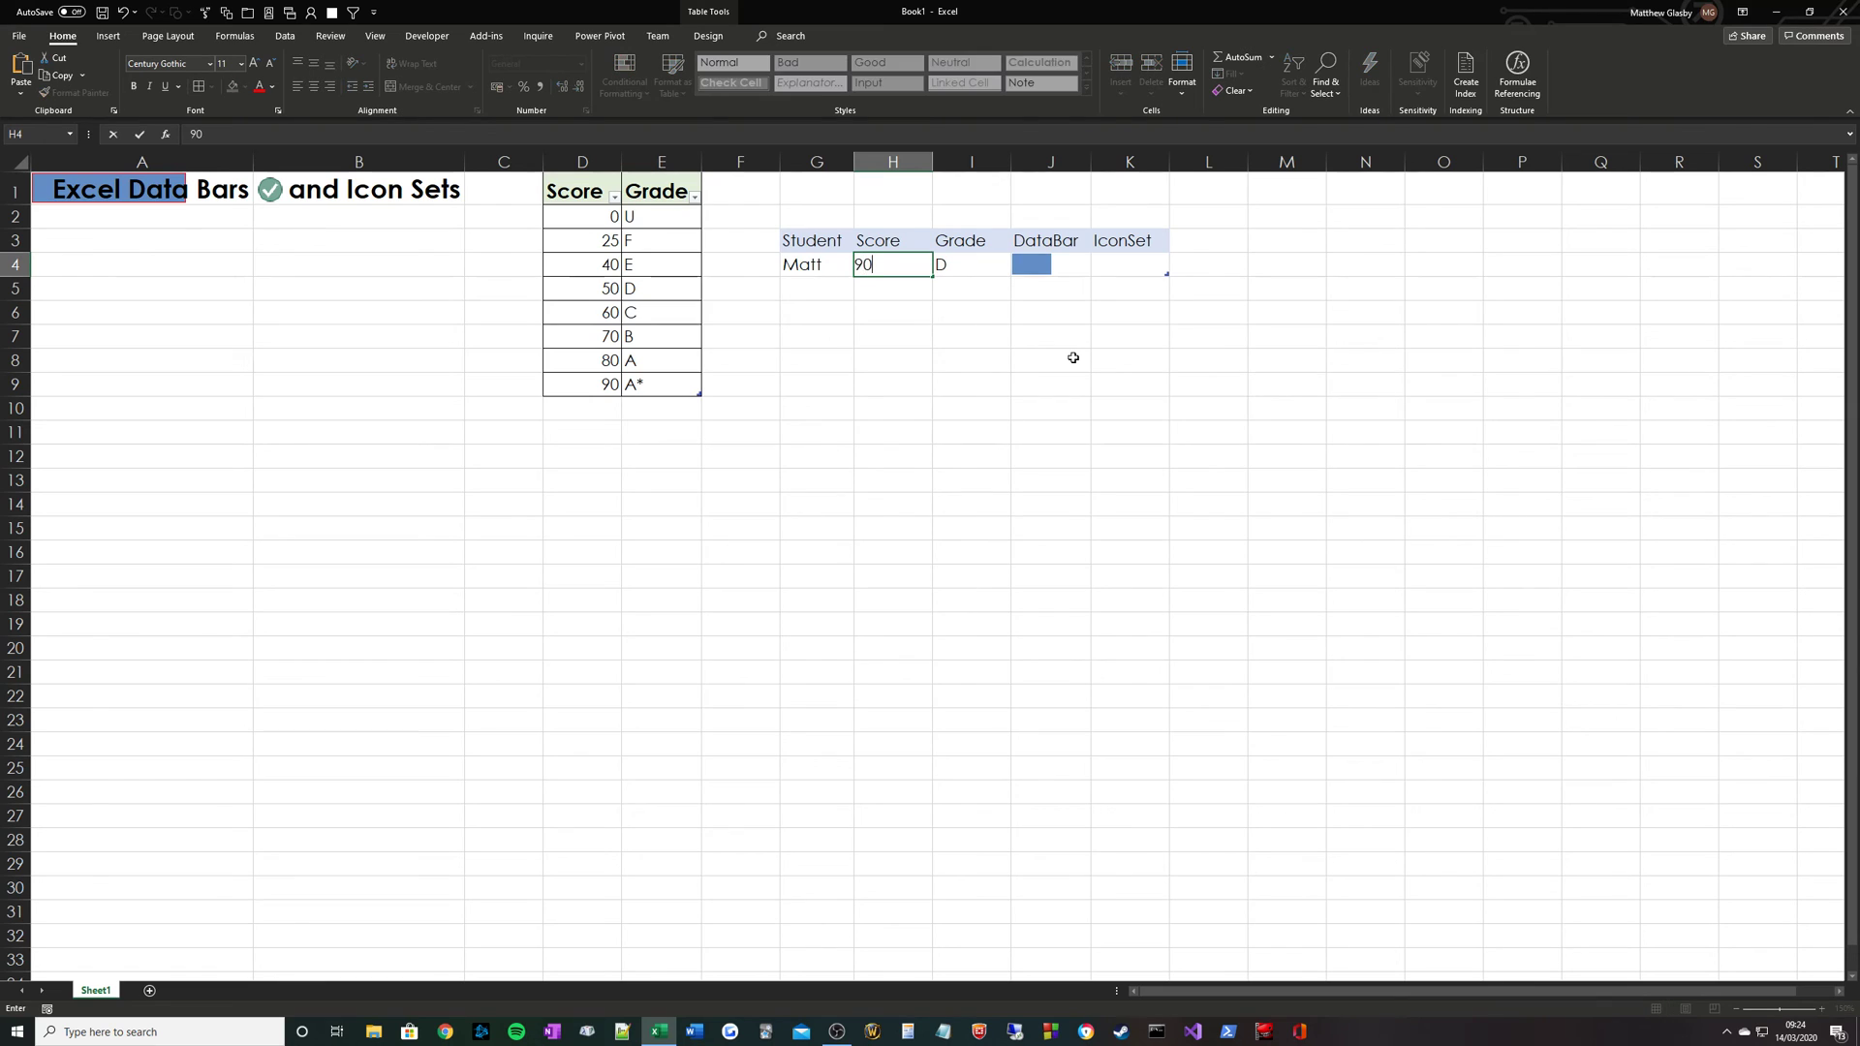
pyautogui.press('Tab')
# - Apply the circled three-symbol indicator icon set (tick, exclamation mark, cross) to the empty IconSet cell
pyautogui.click(1119, 263)
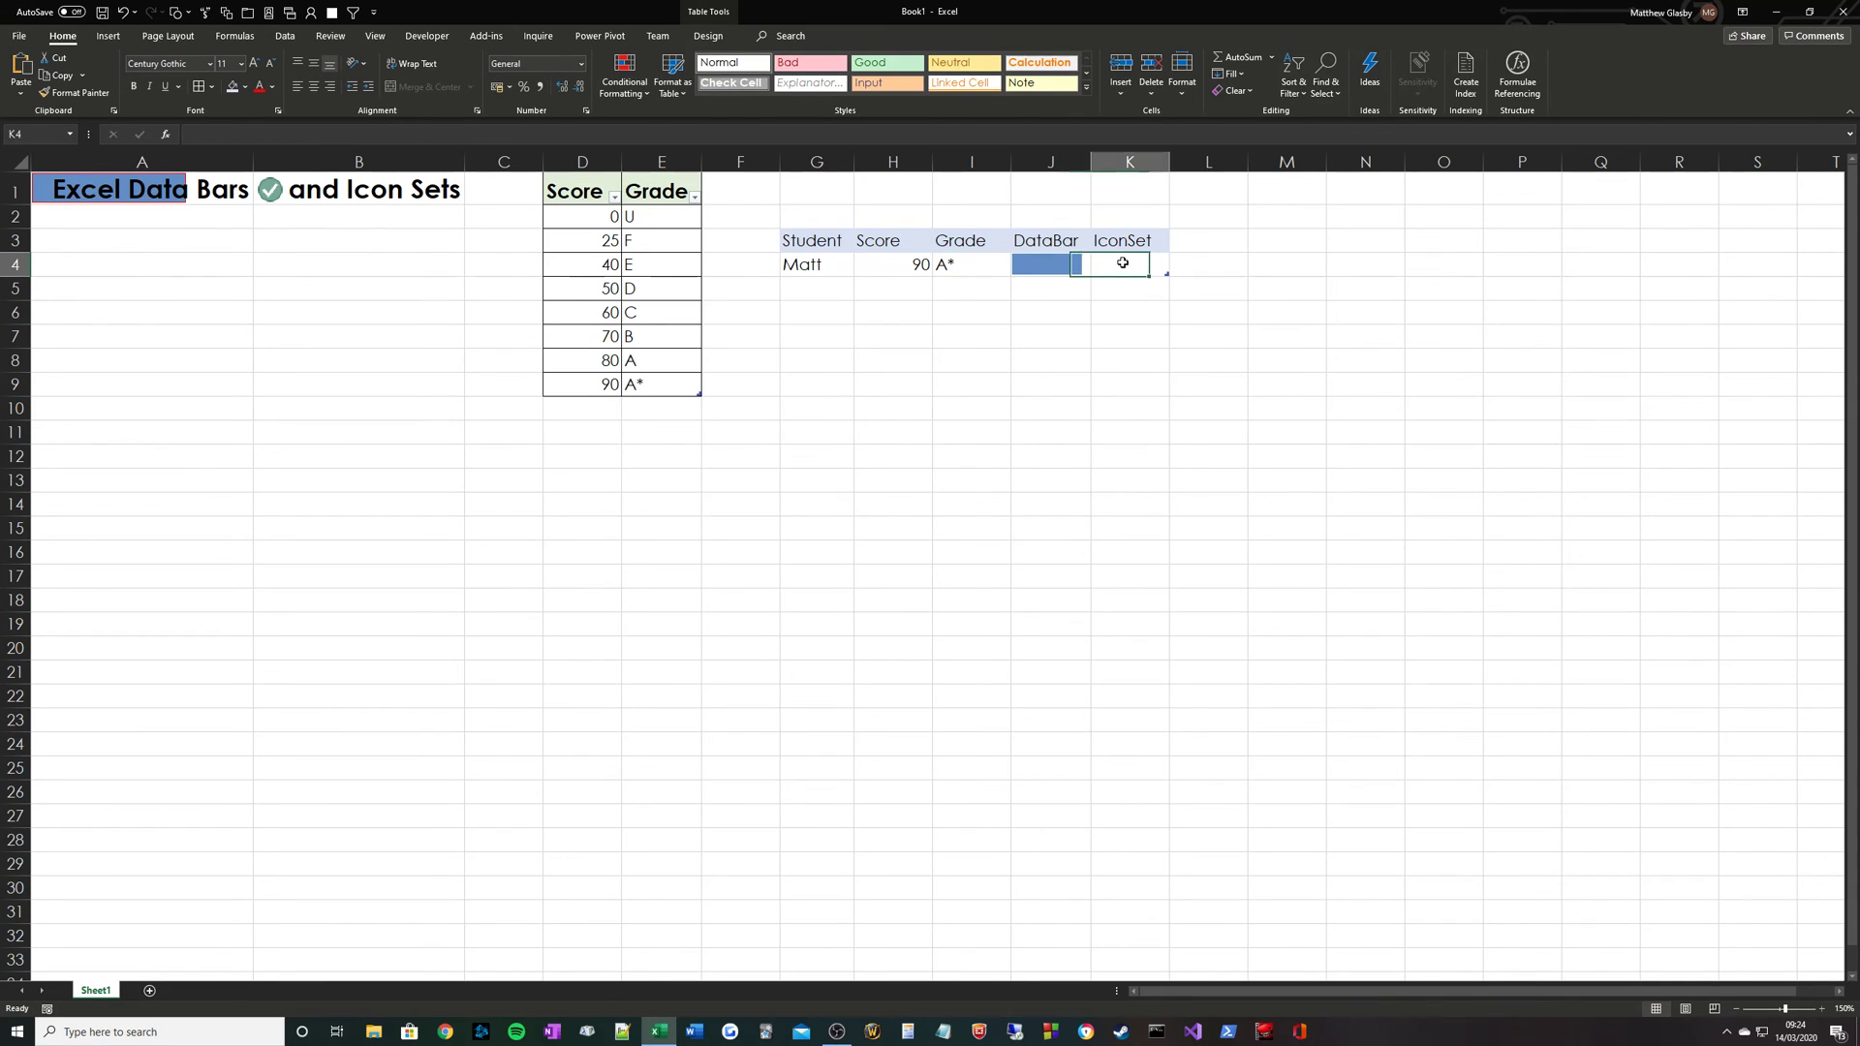
pyautogui.click(625, 75)
pyautogui.moveTo(691, 264)
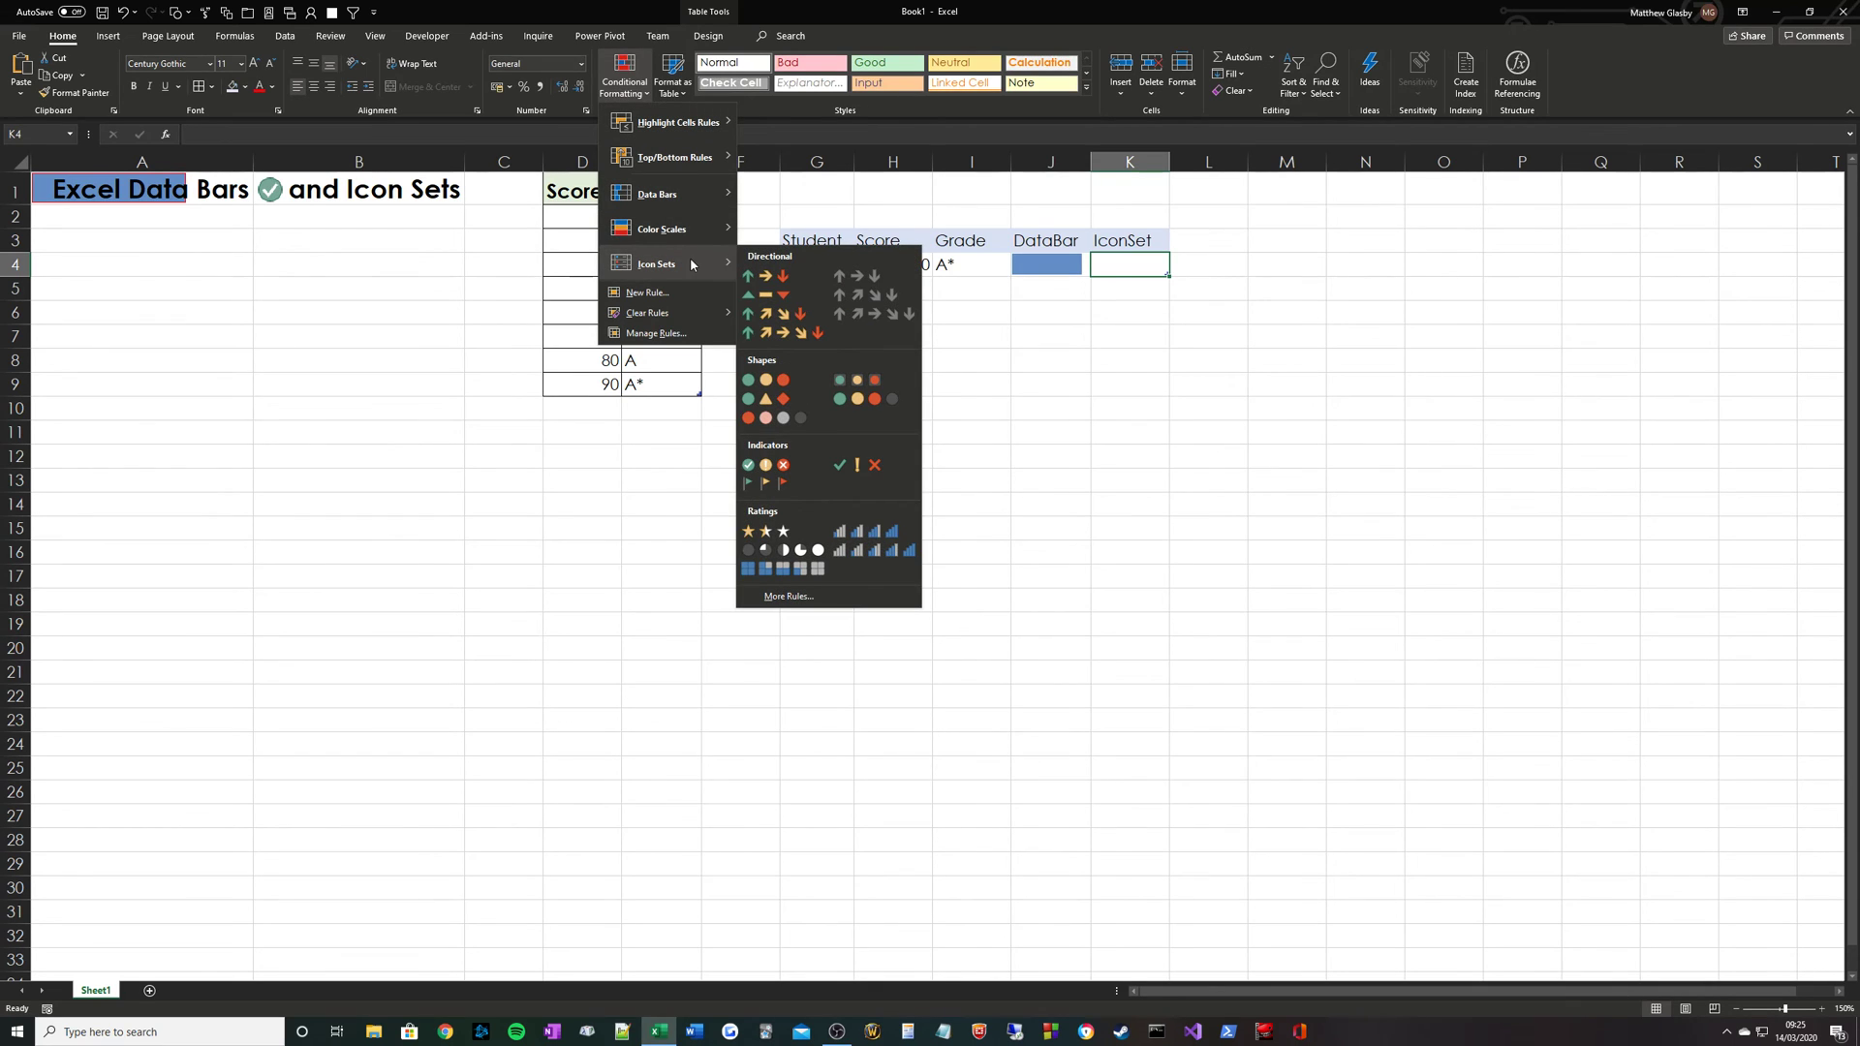
pyautogui.click(773, 467)
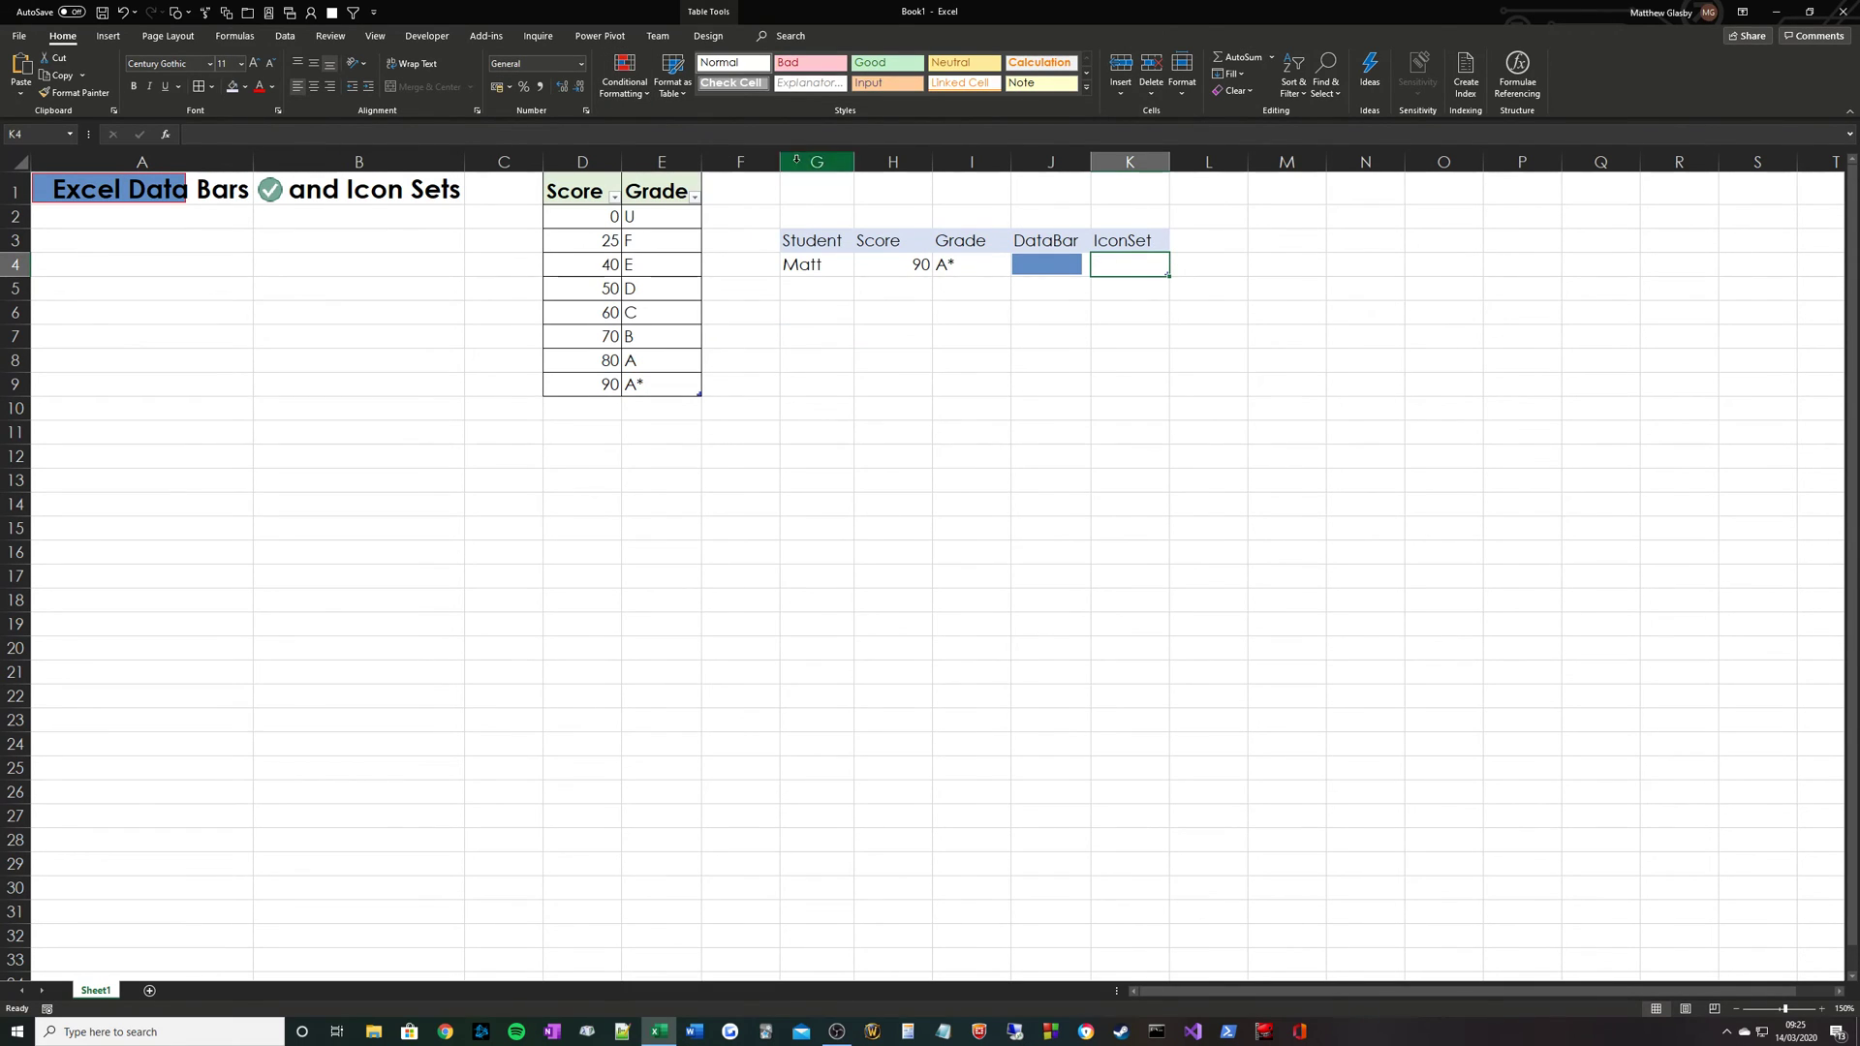
# - Edit the icon set rule so that both icon thresholds use the Number type instead of Percent
pyautogui.click(625, 77)
pyautogui.click(654, 334)
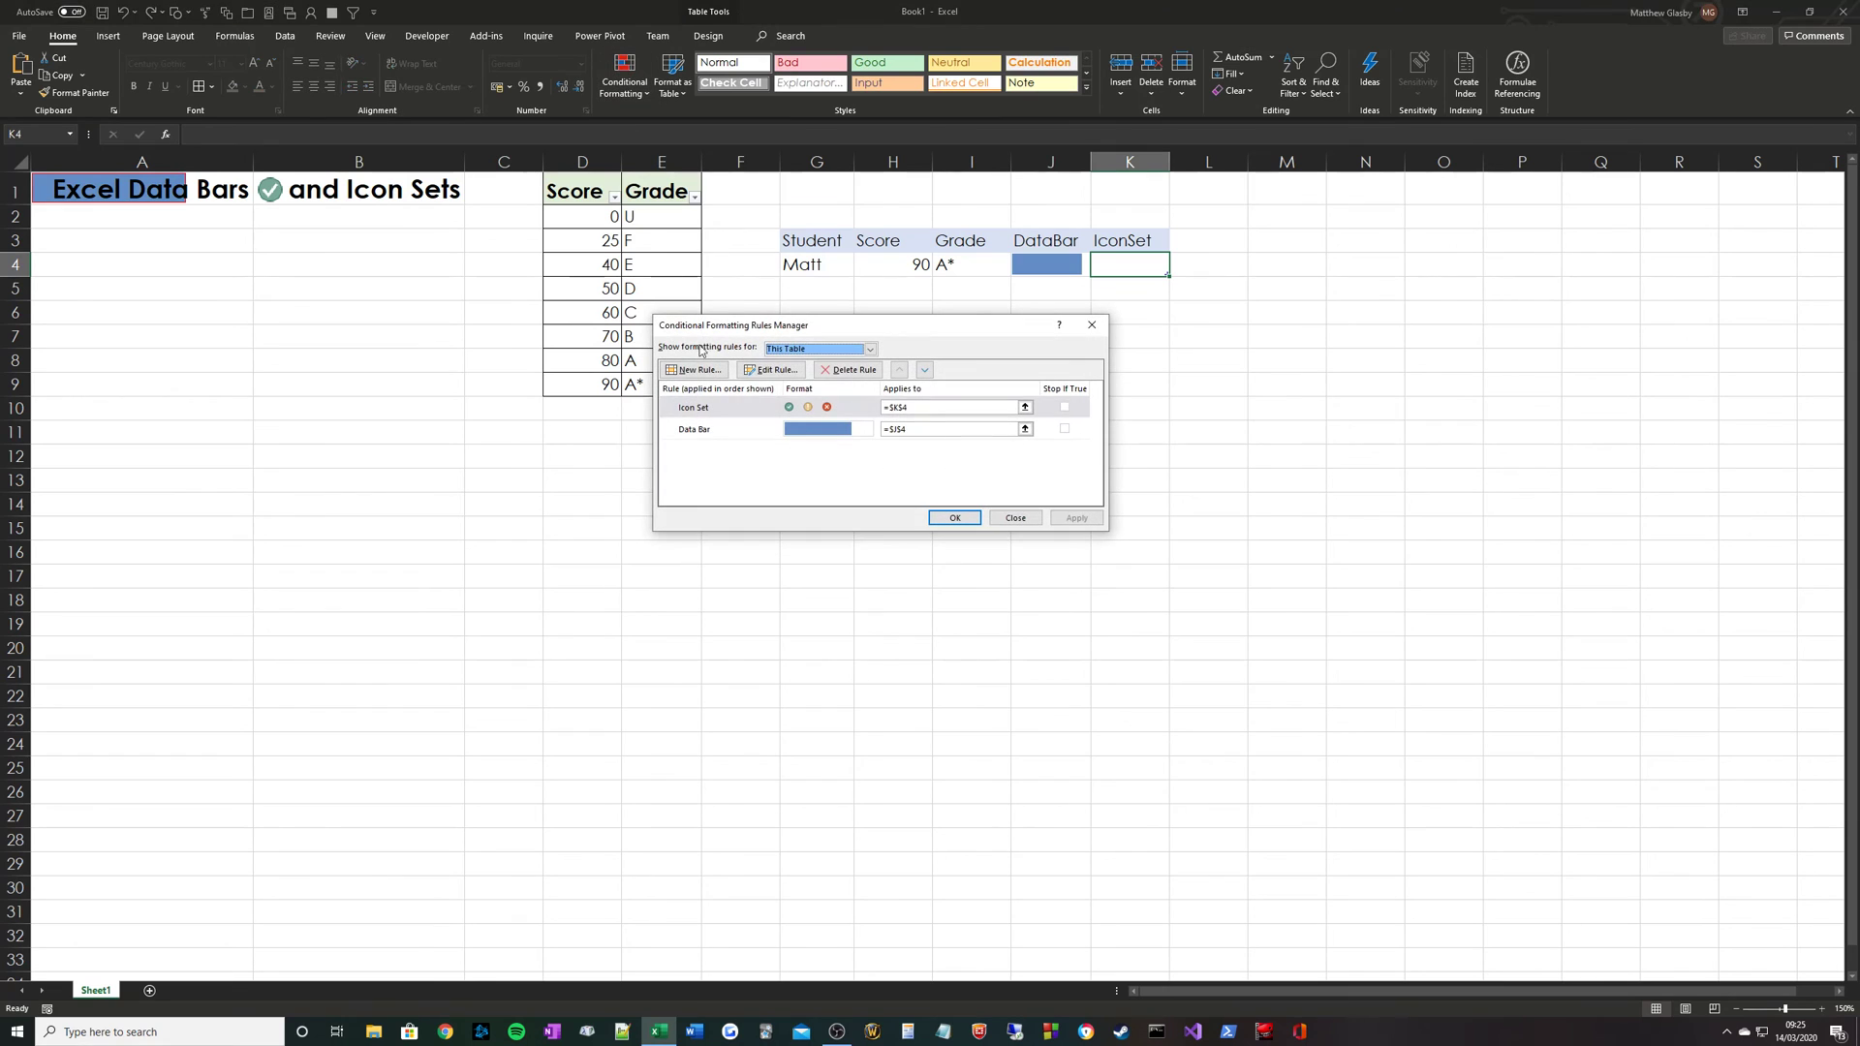
pyautogui.click(773, 410)
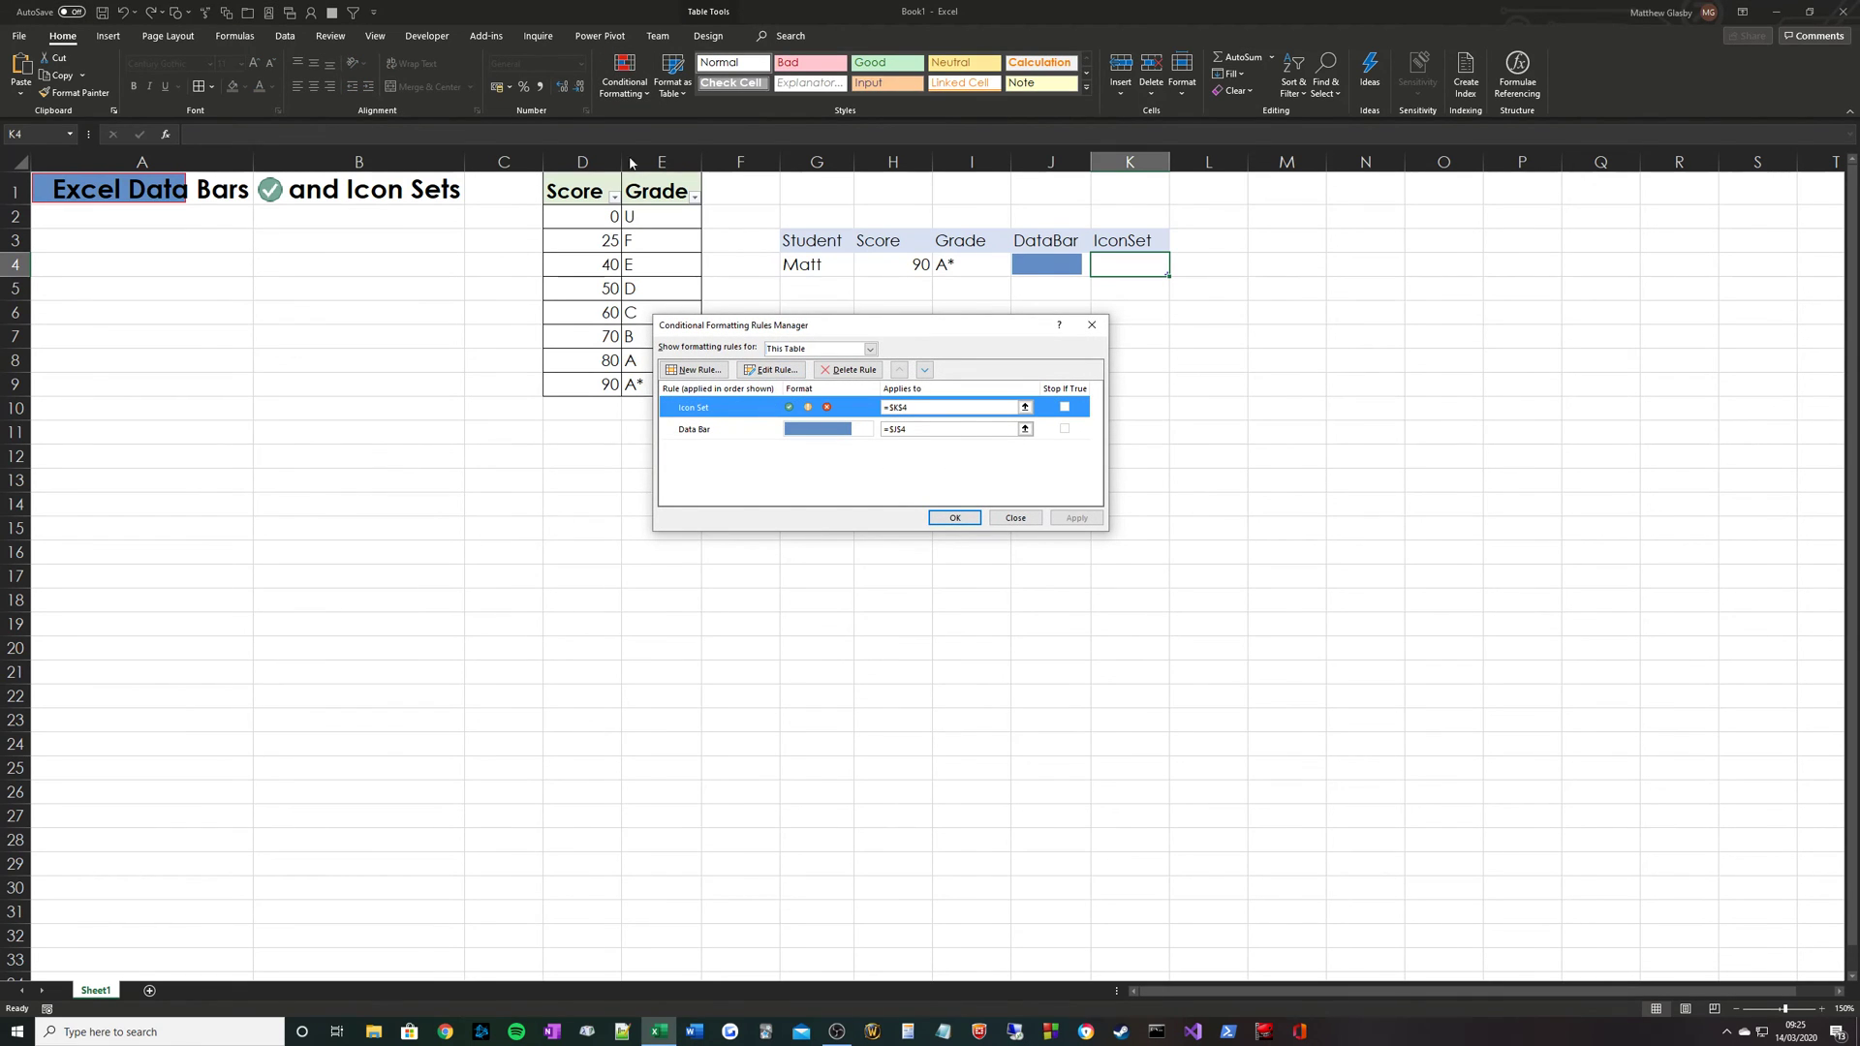
pyautogui.click(775, 370)
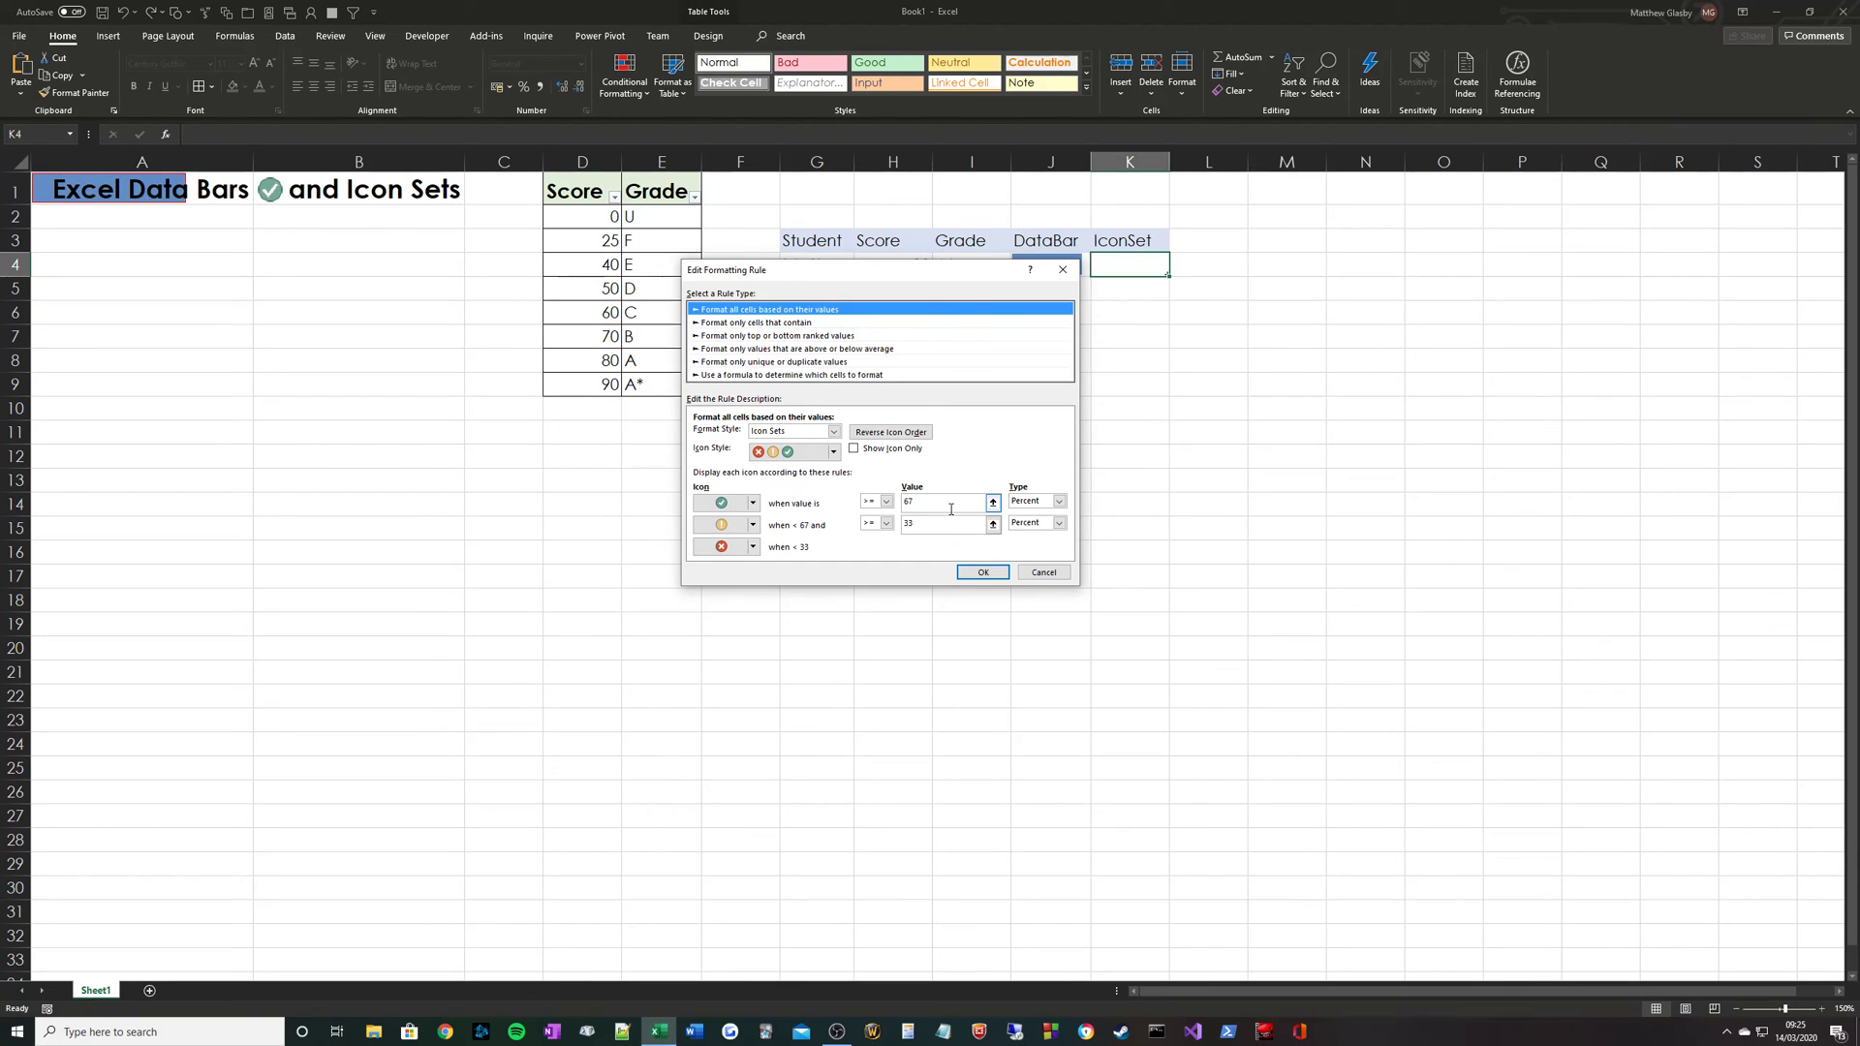
pyautogui.click(1059, 500)
pyautogui.click(1025, 514)
pyautogui.click(1058, 523)
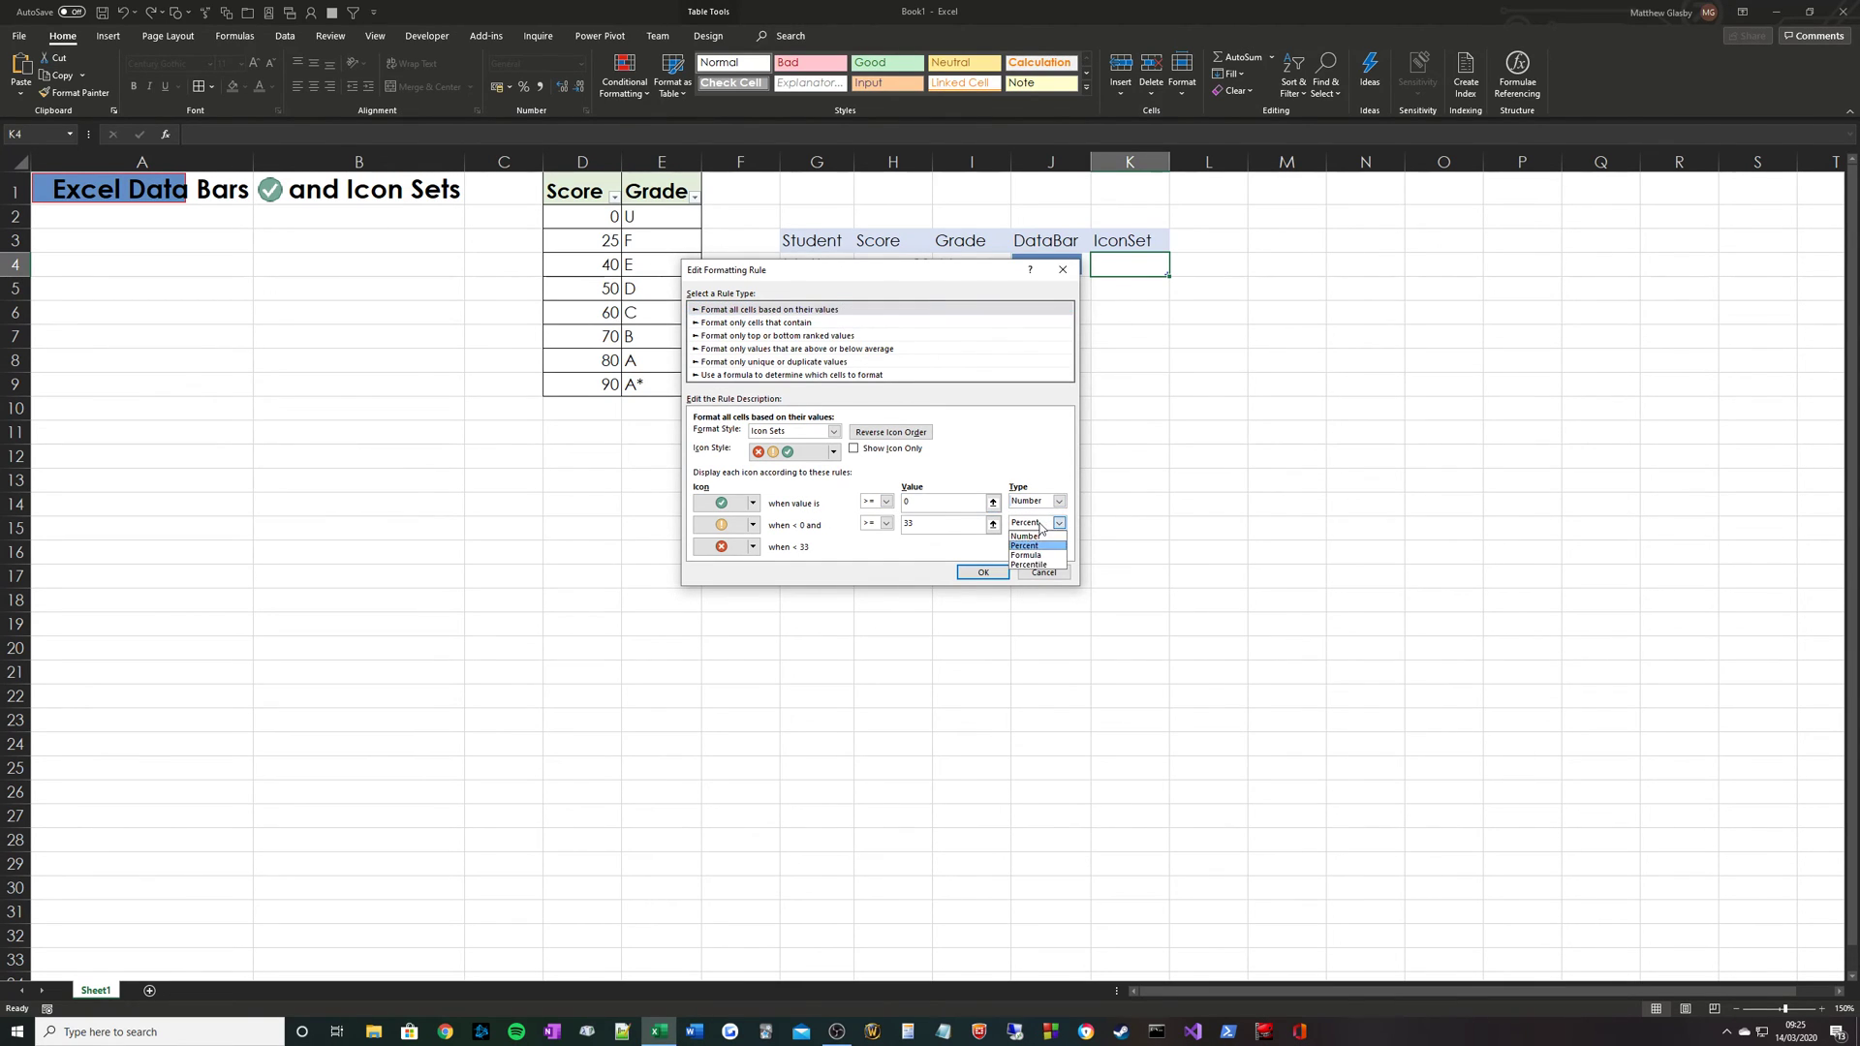
pyautogui.click(1022, 536)
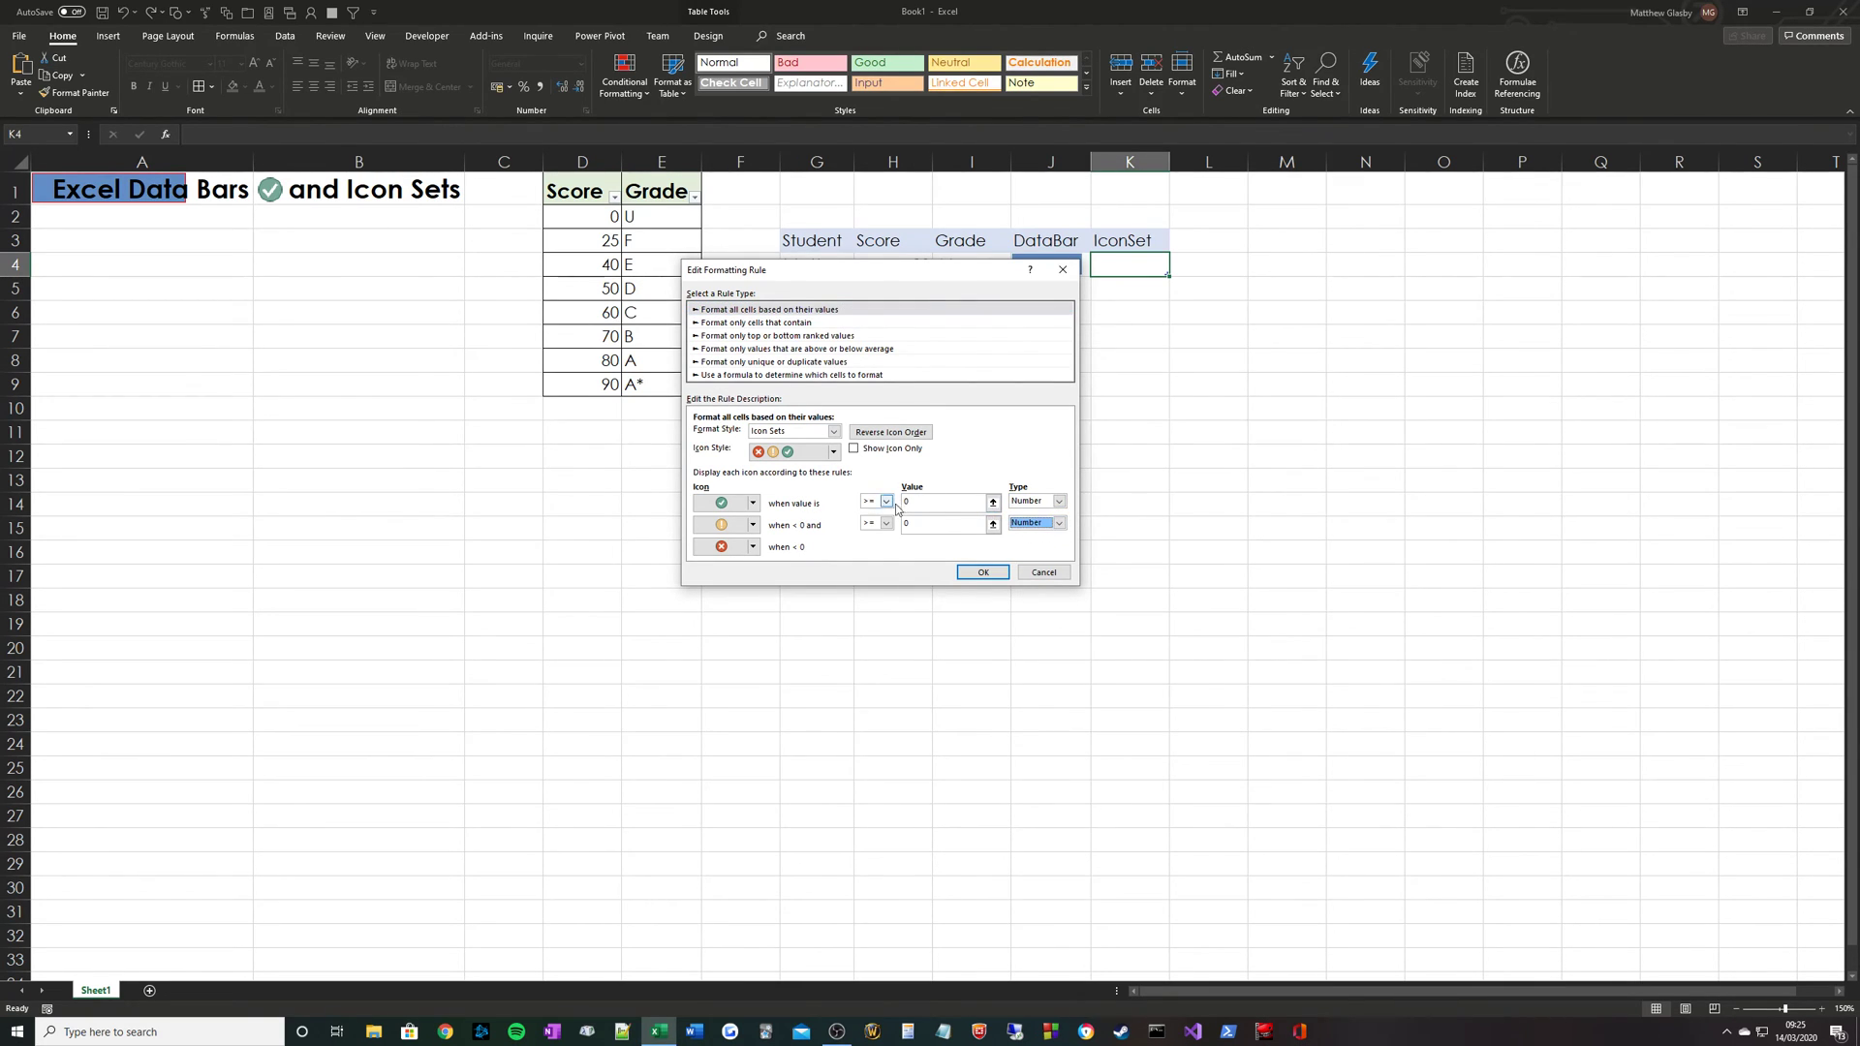
# - Set the green icon's threshold to 70 and the yellow icon's to 40, and apply the rule
pyautogui.click(933, 504)
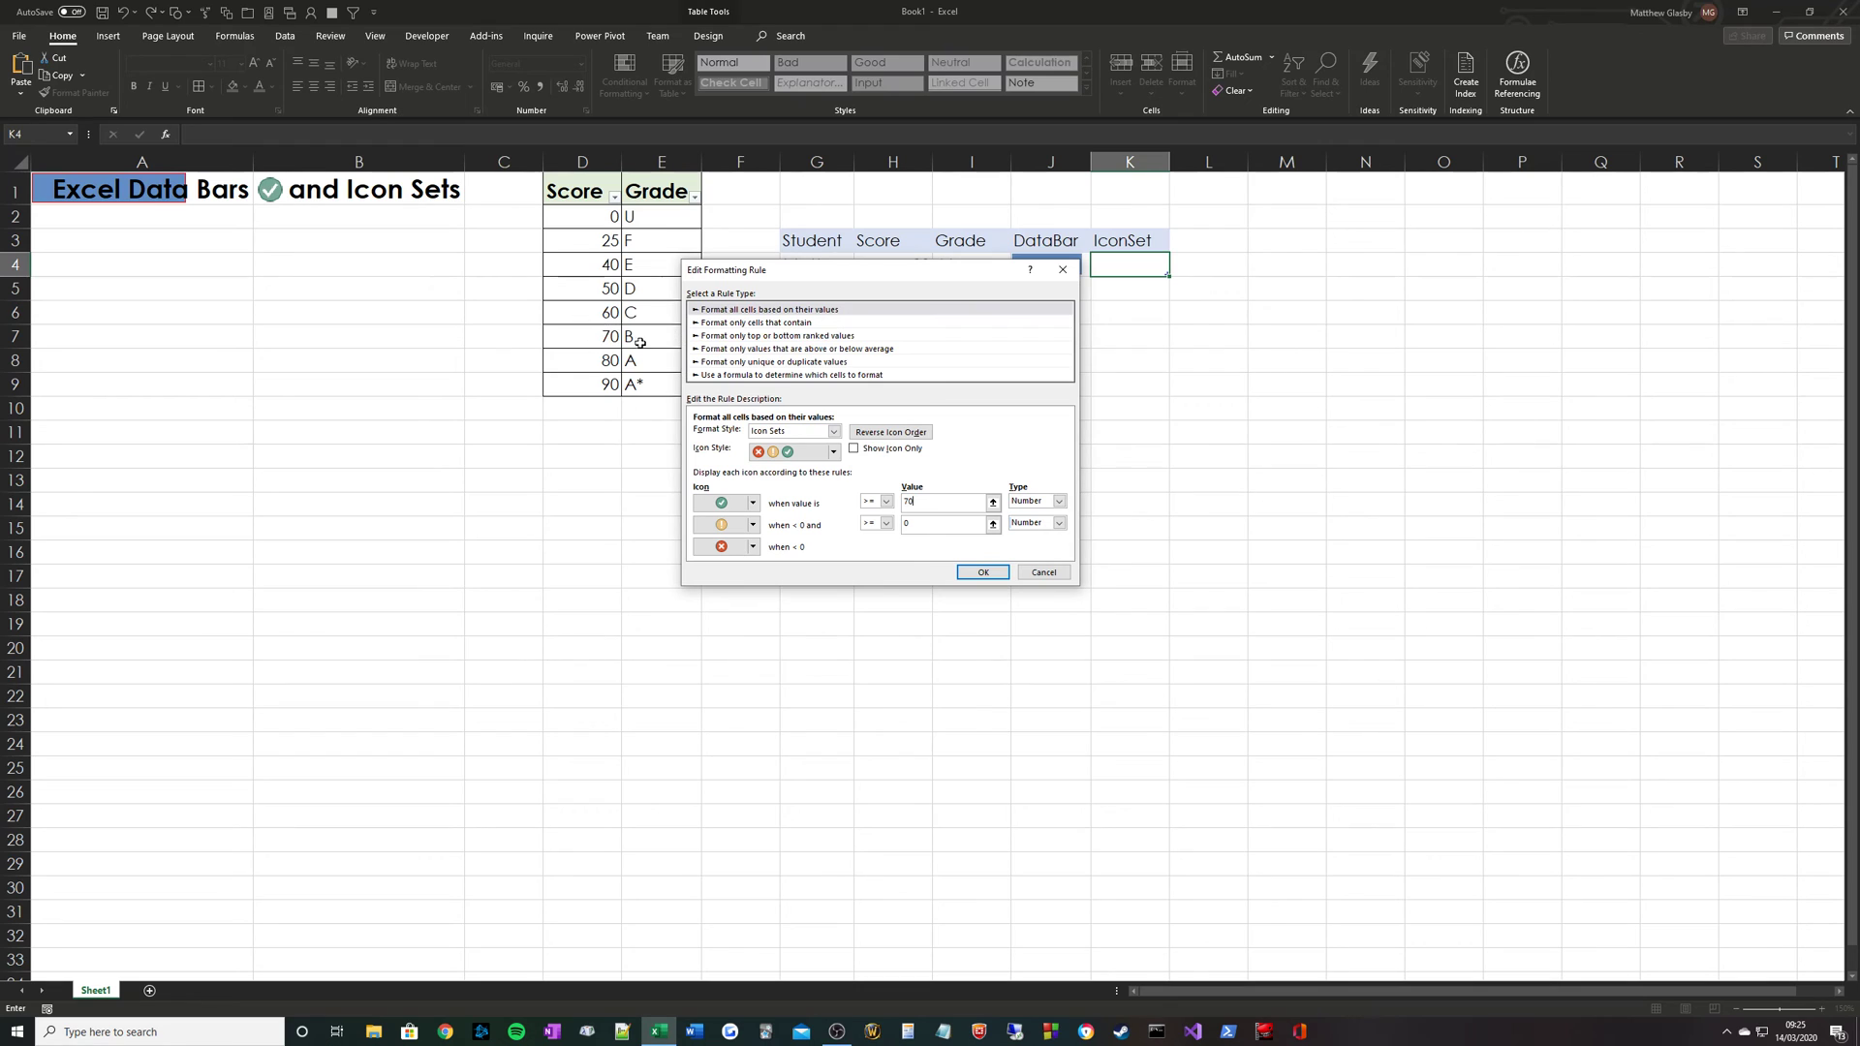
pyautogui.click(930, 523)
pyautogui.click(983, 572)
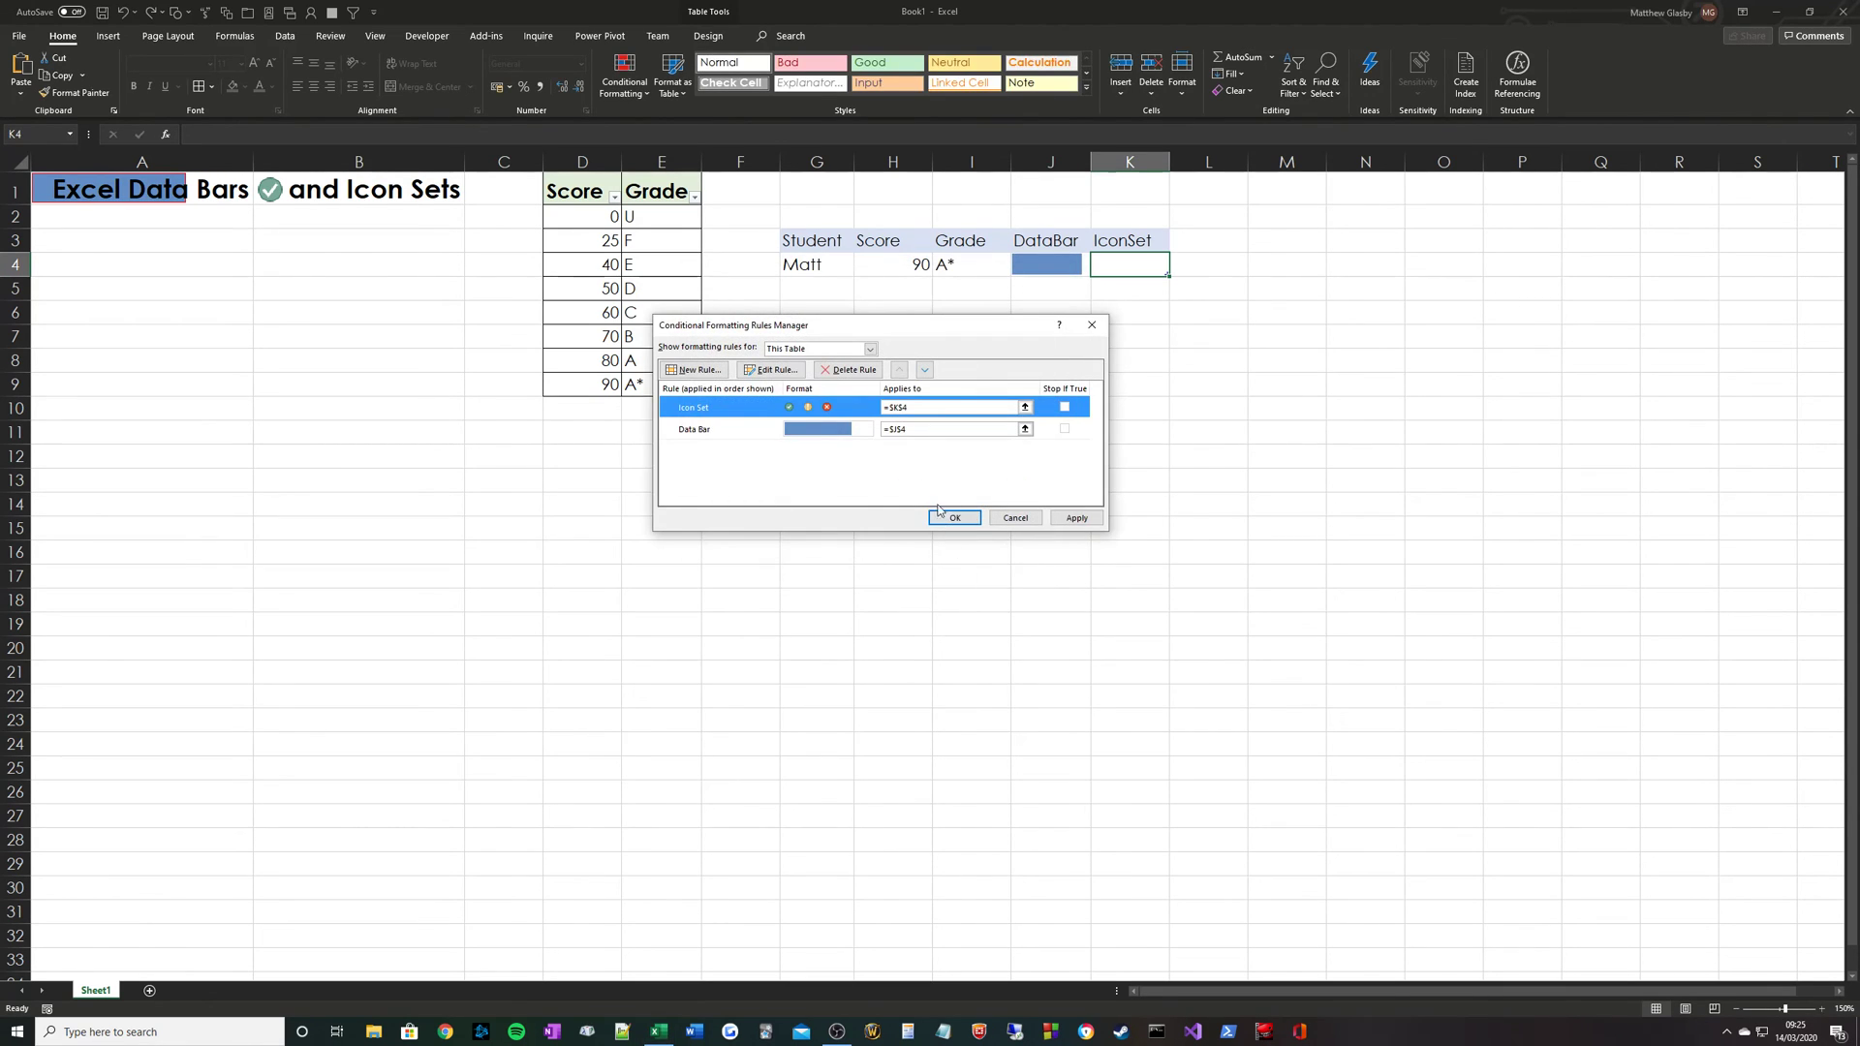
pyautogui.click(955, 519)
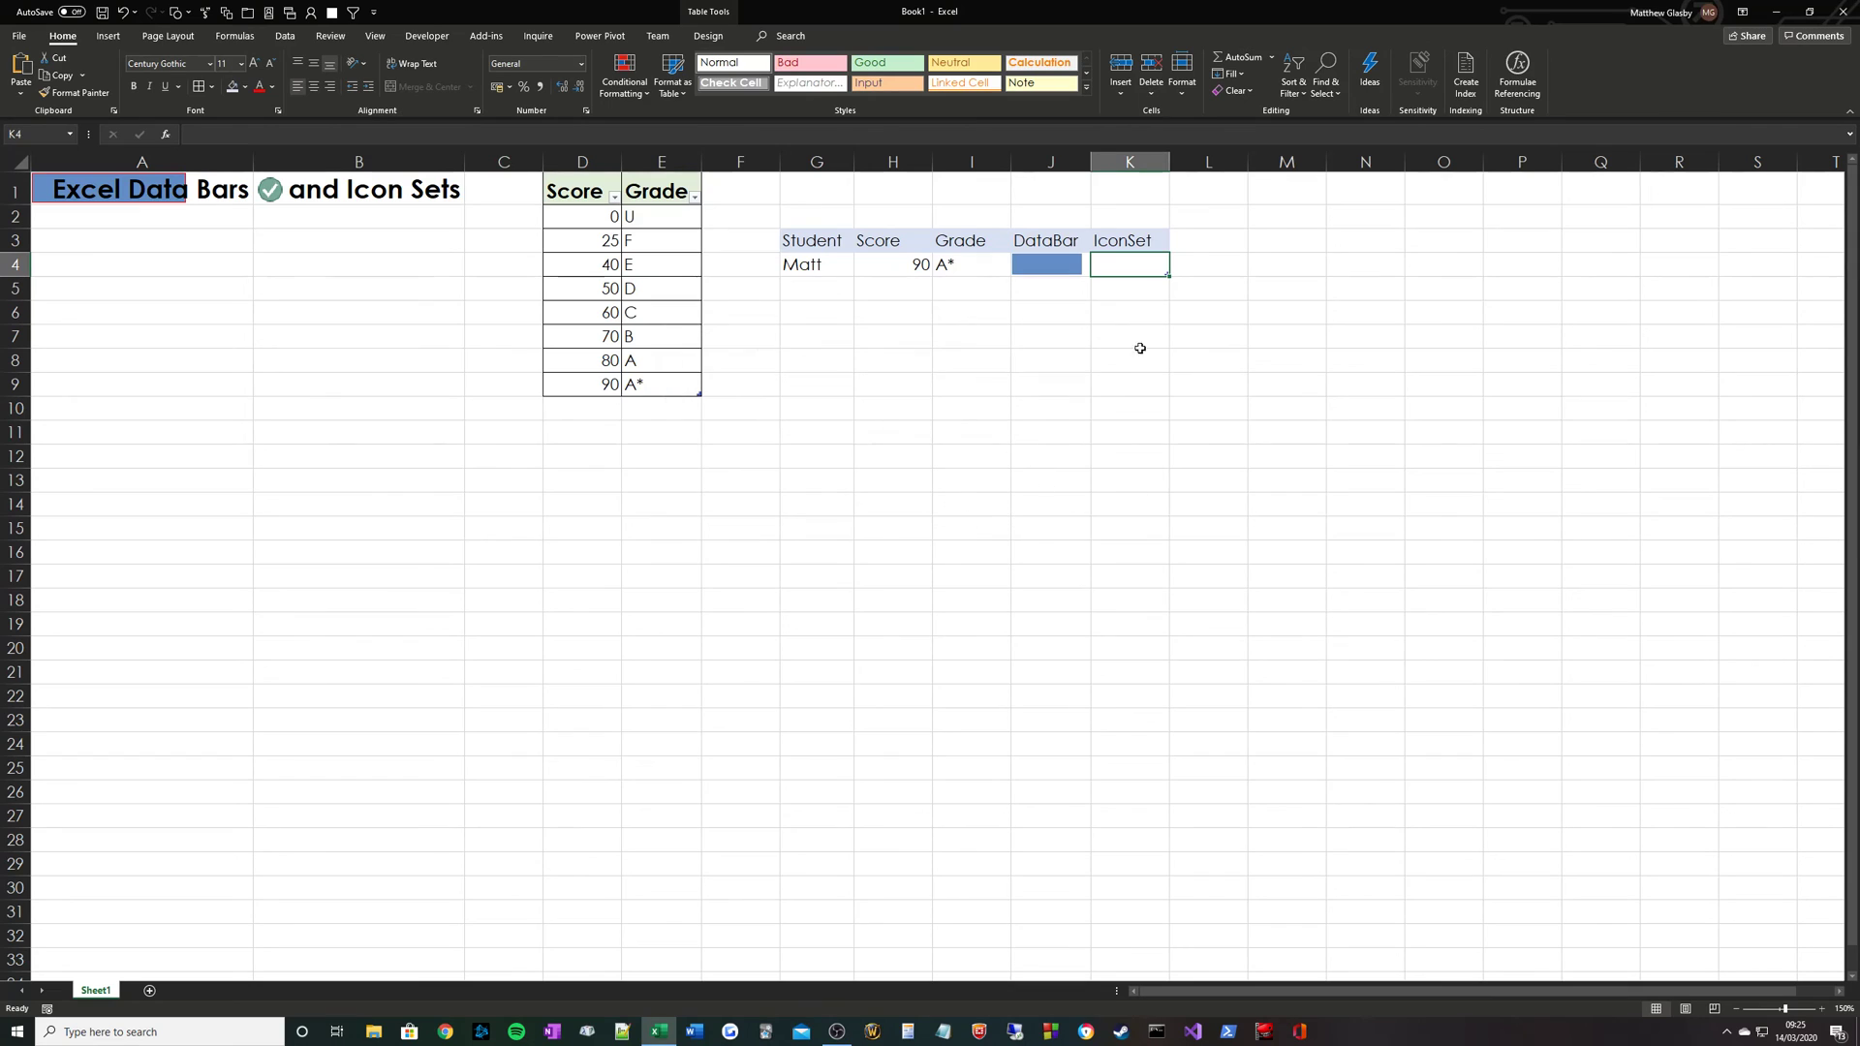
pyautogui.write('=')
pyautogui.press('Left')
pyautogui.press('Left')
pyautogui.press('Left')
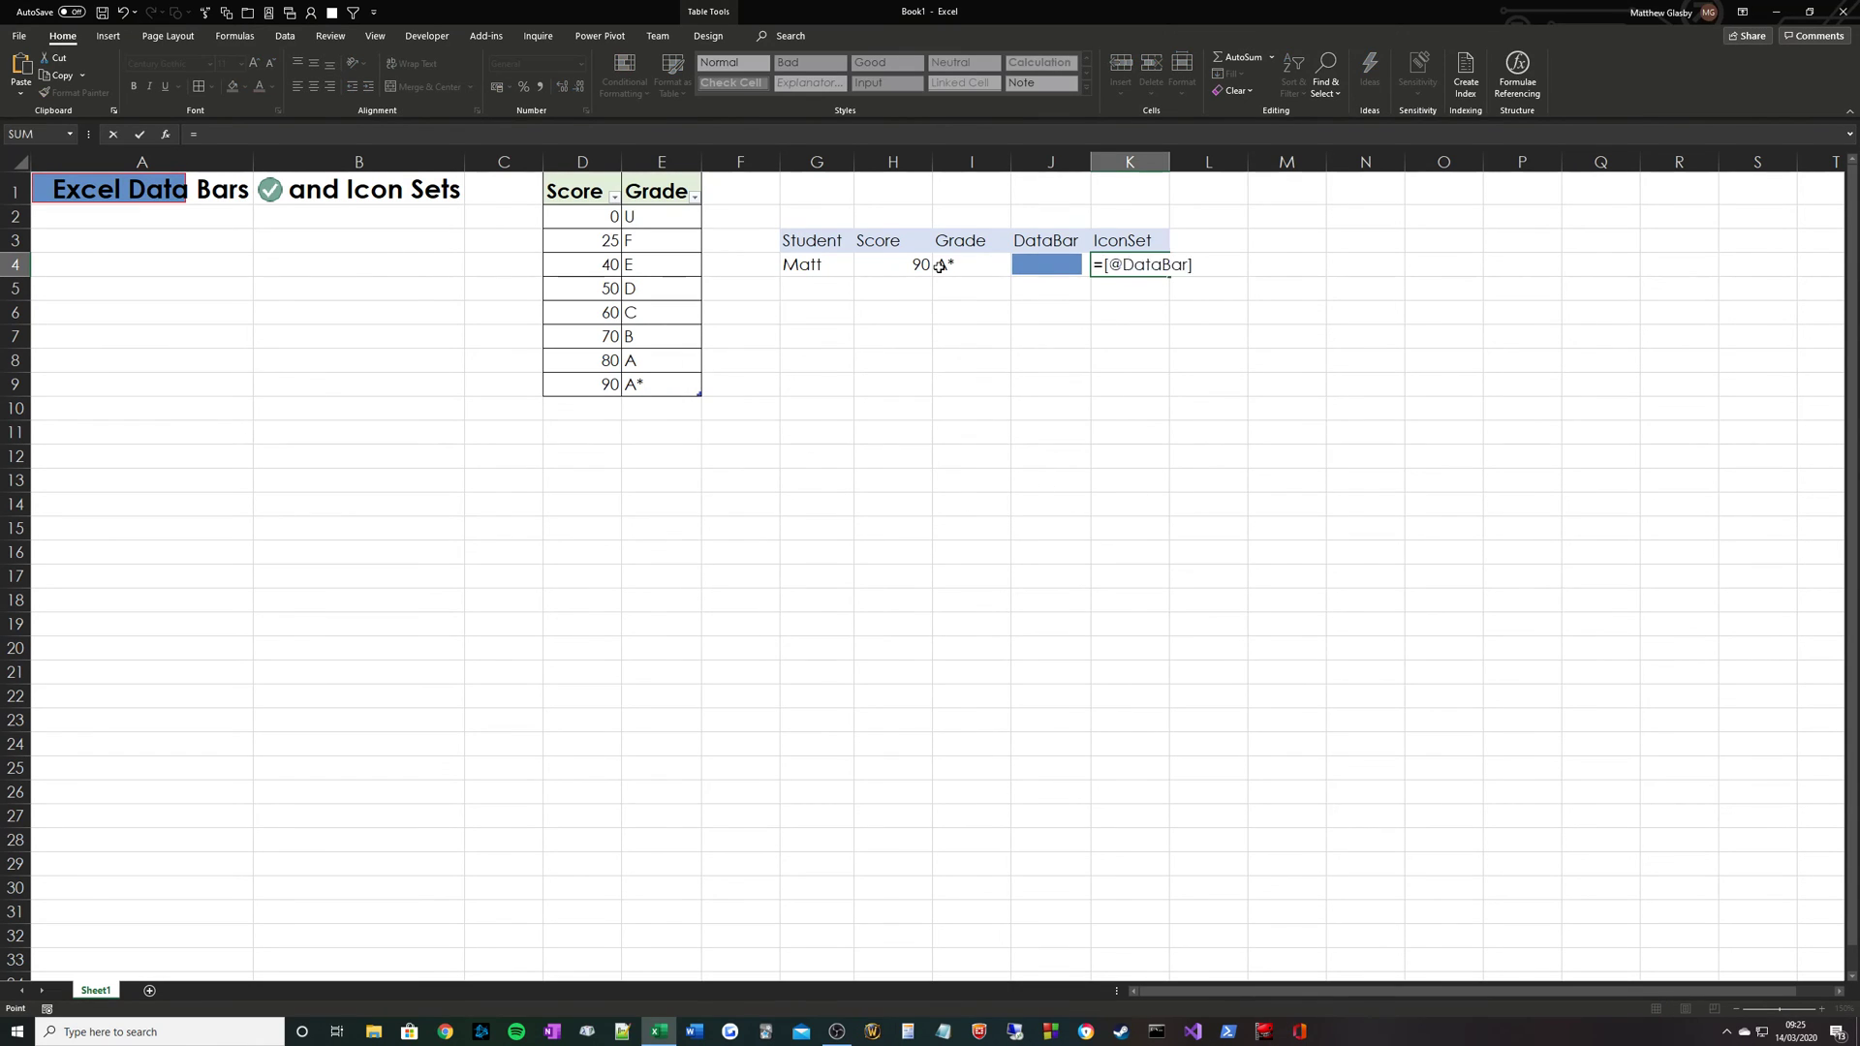
pyautogui.press('Return')
pyautogui.press('Up')
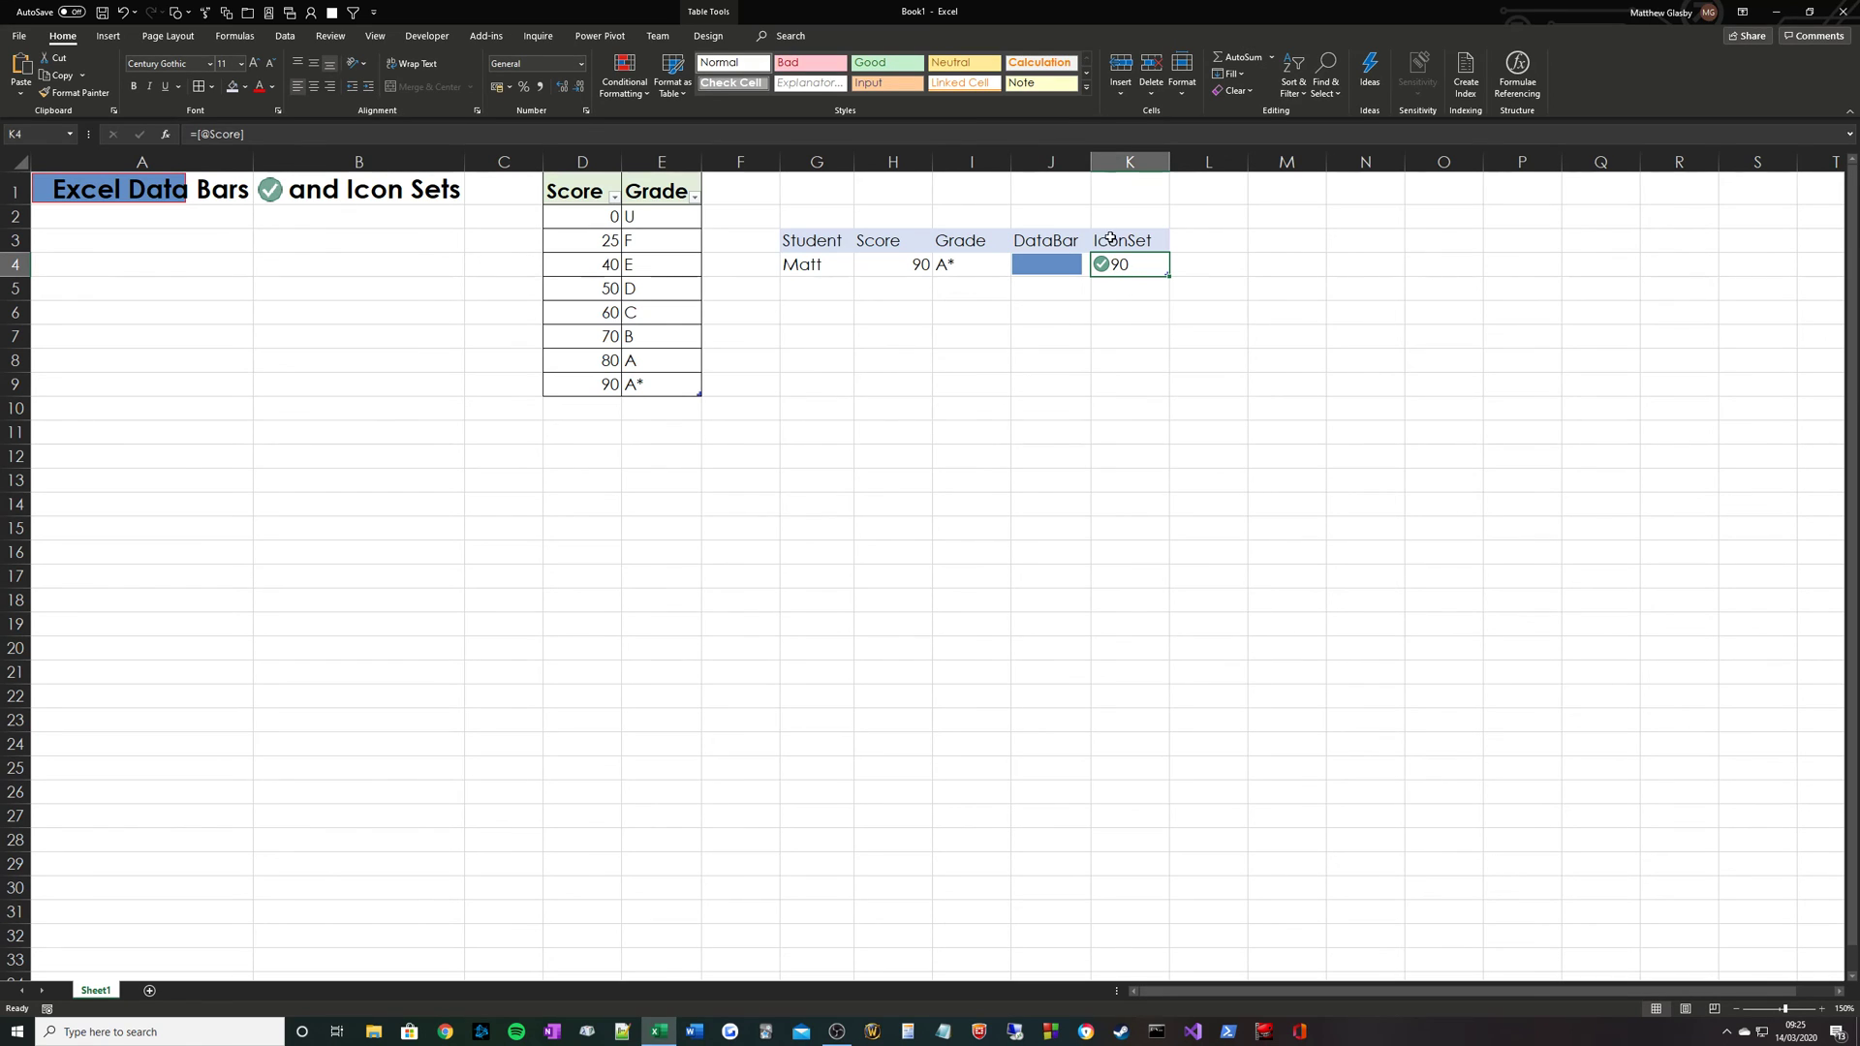
# - Test the icon set by changing the student's score to 65, to 35 and back to 90
pyautogui.click(891, 263)
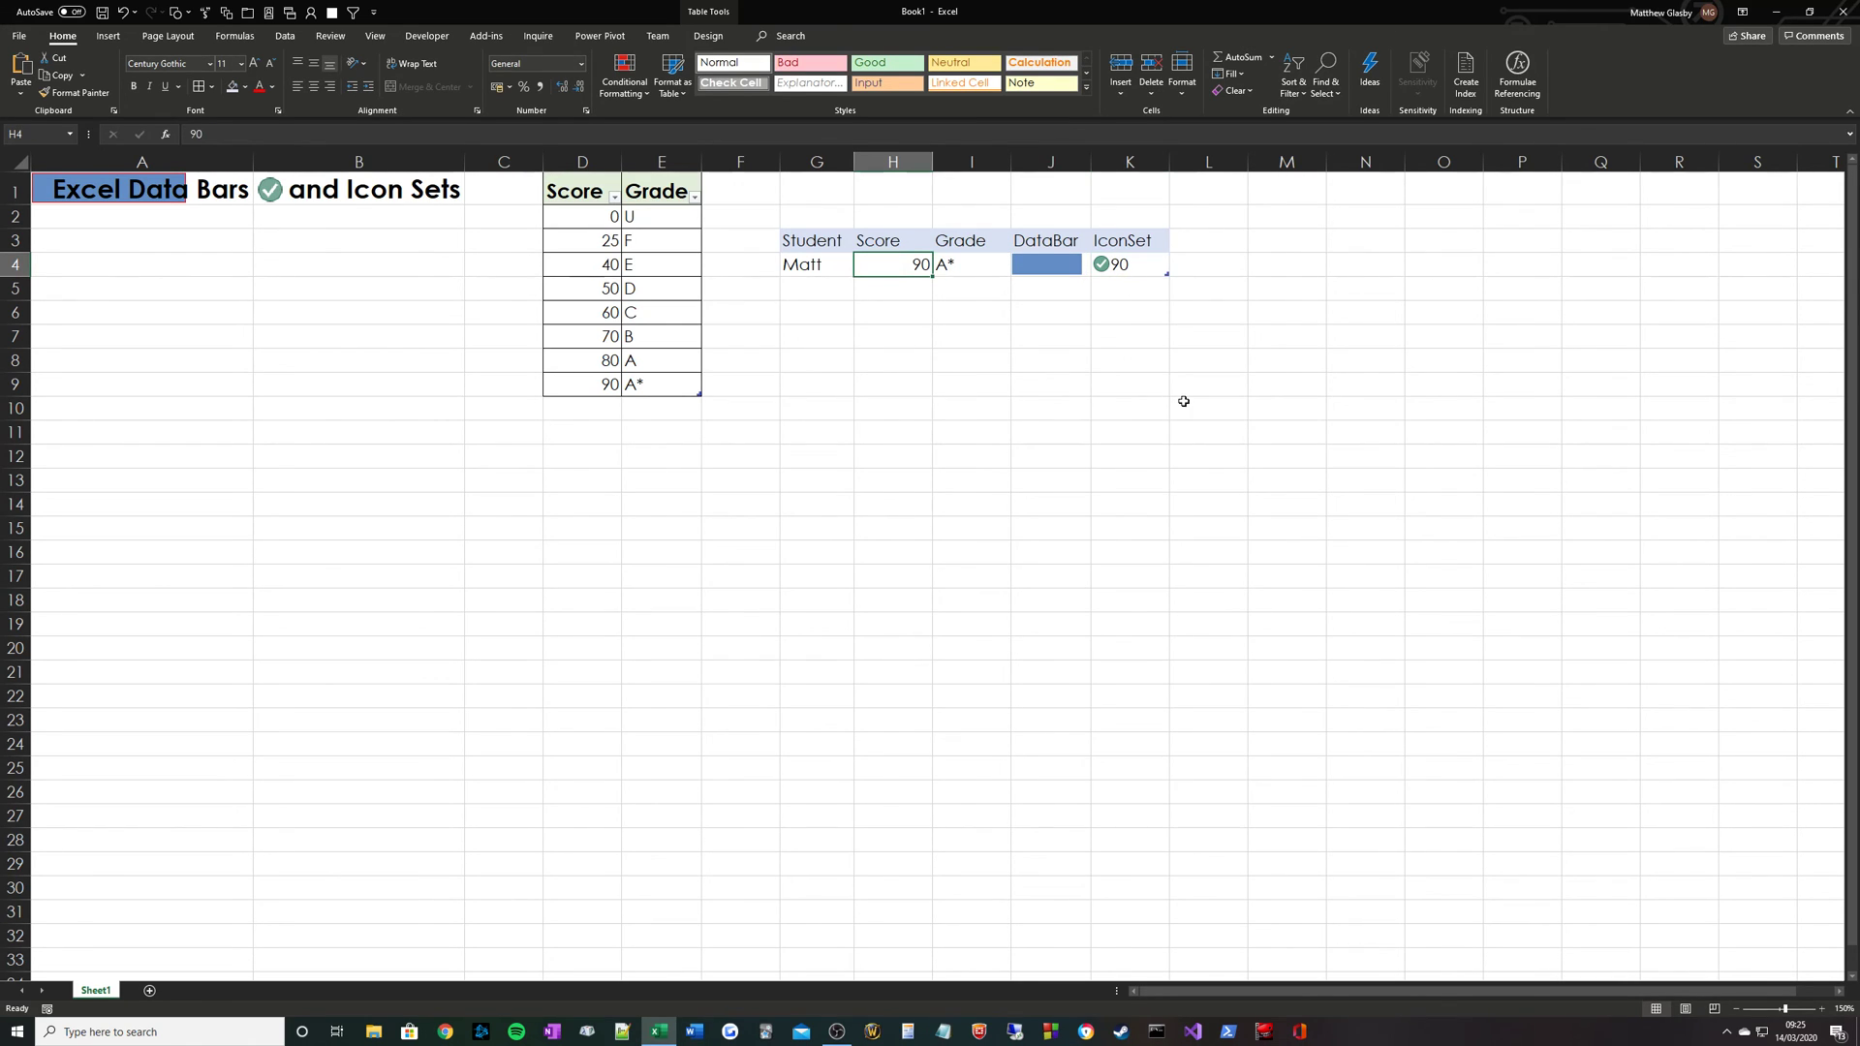
pyautogui.write('65')
pyautogui.press('Return')
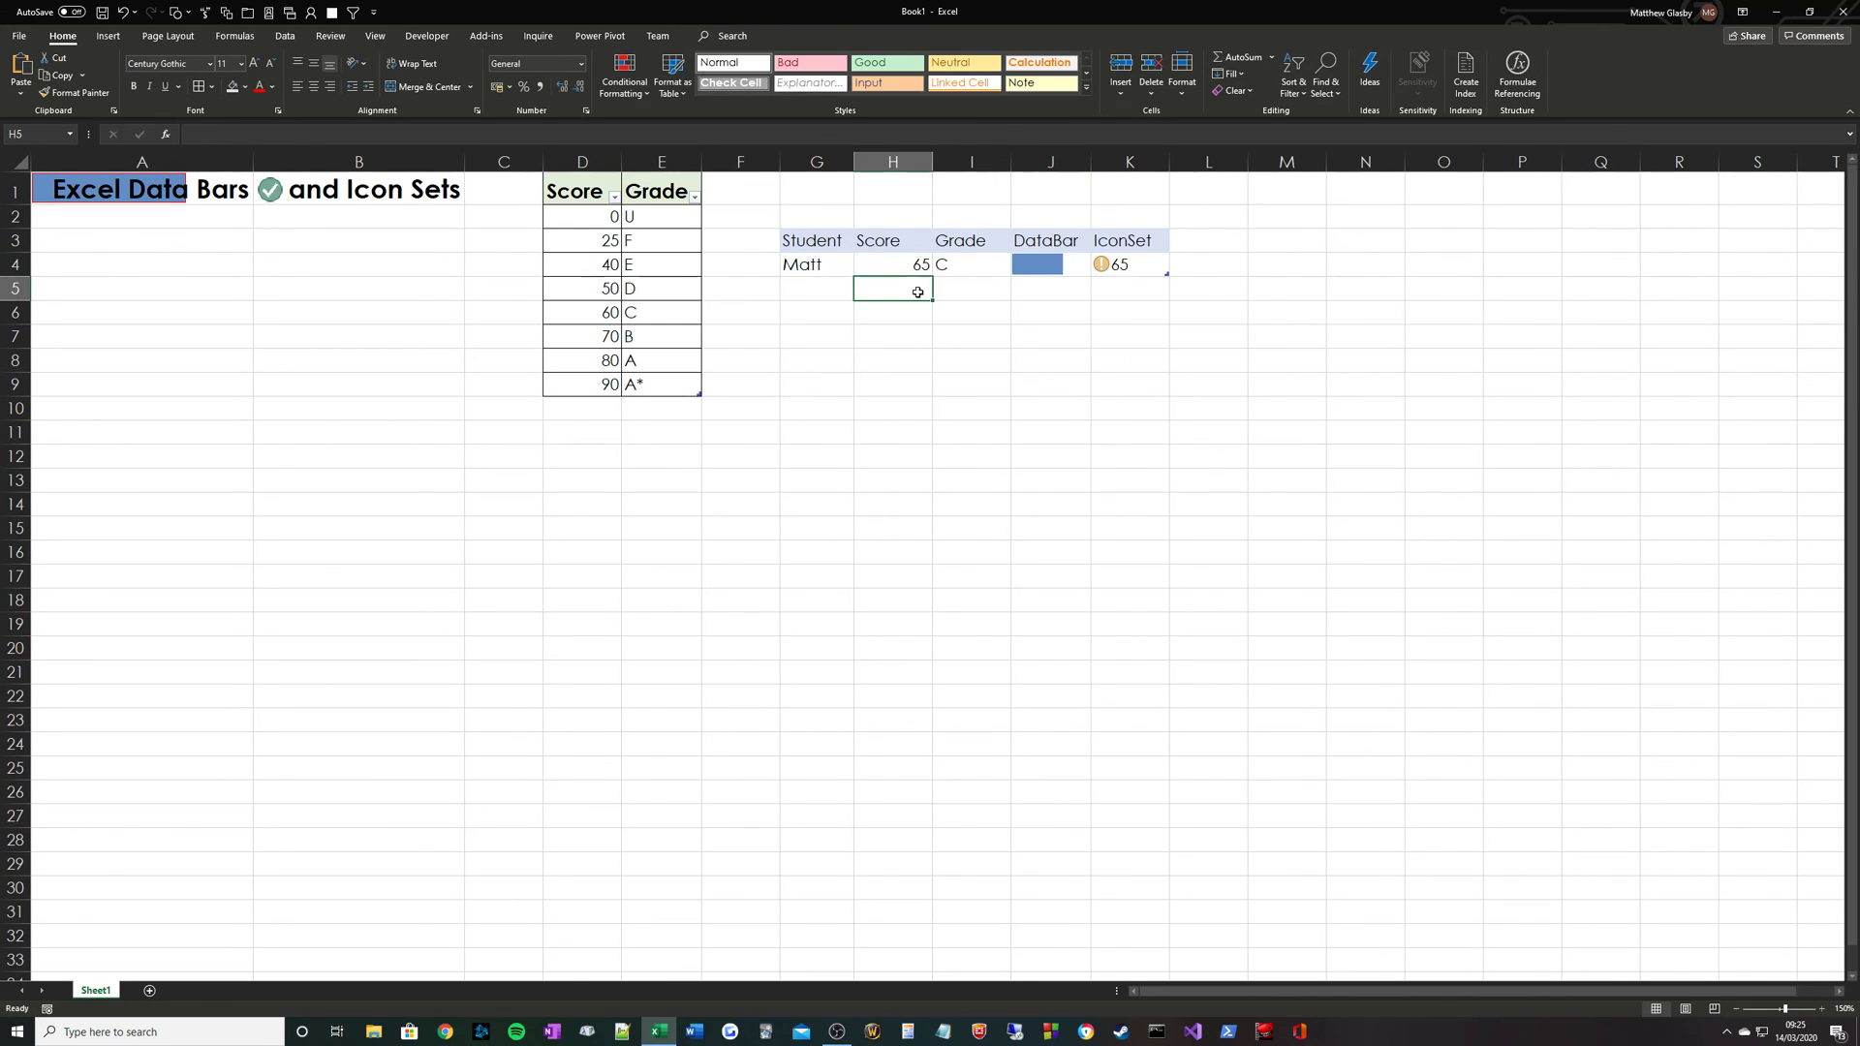
pyautogui.press('Up')
pyautogui.write('356')
pyautogui.press('Return')
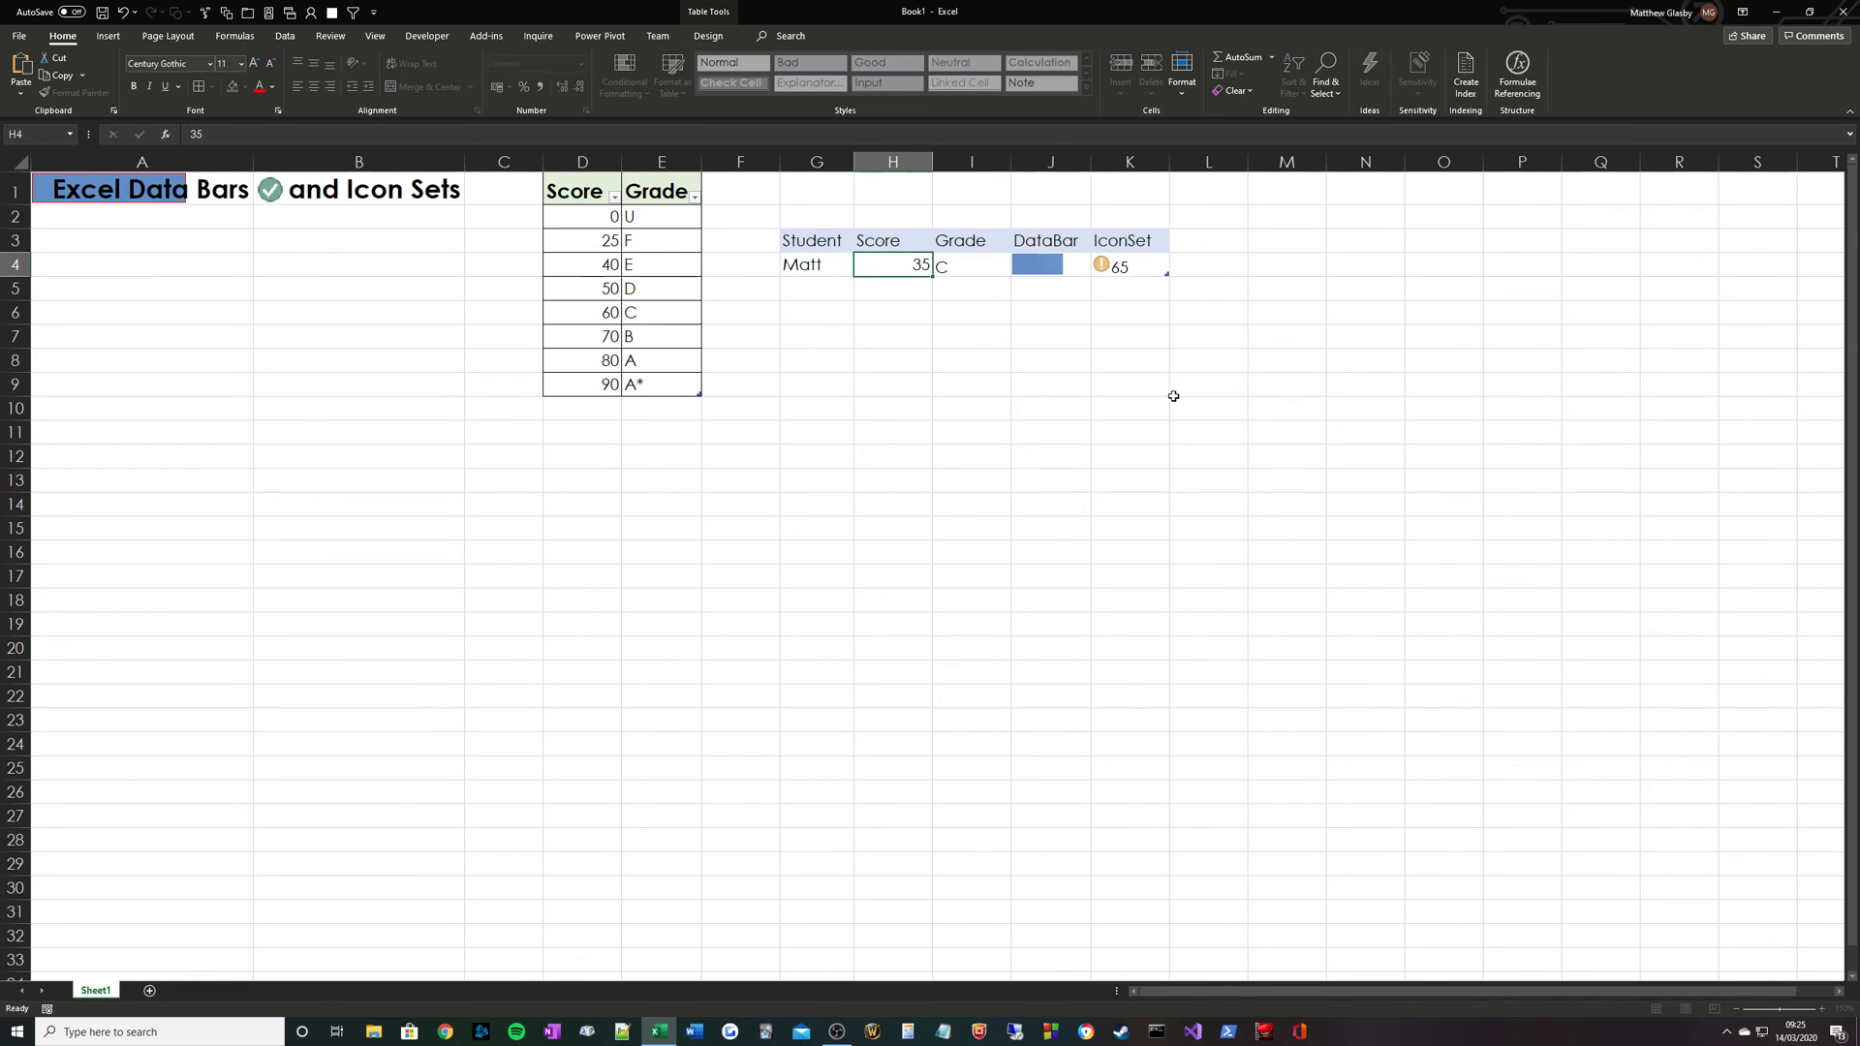
pyautogui.click(912, 273)
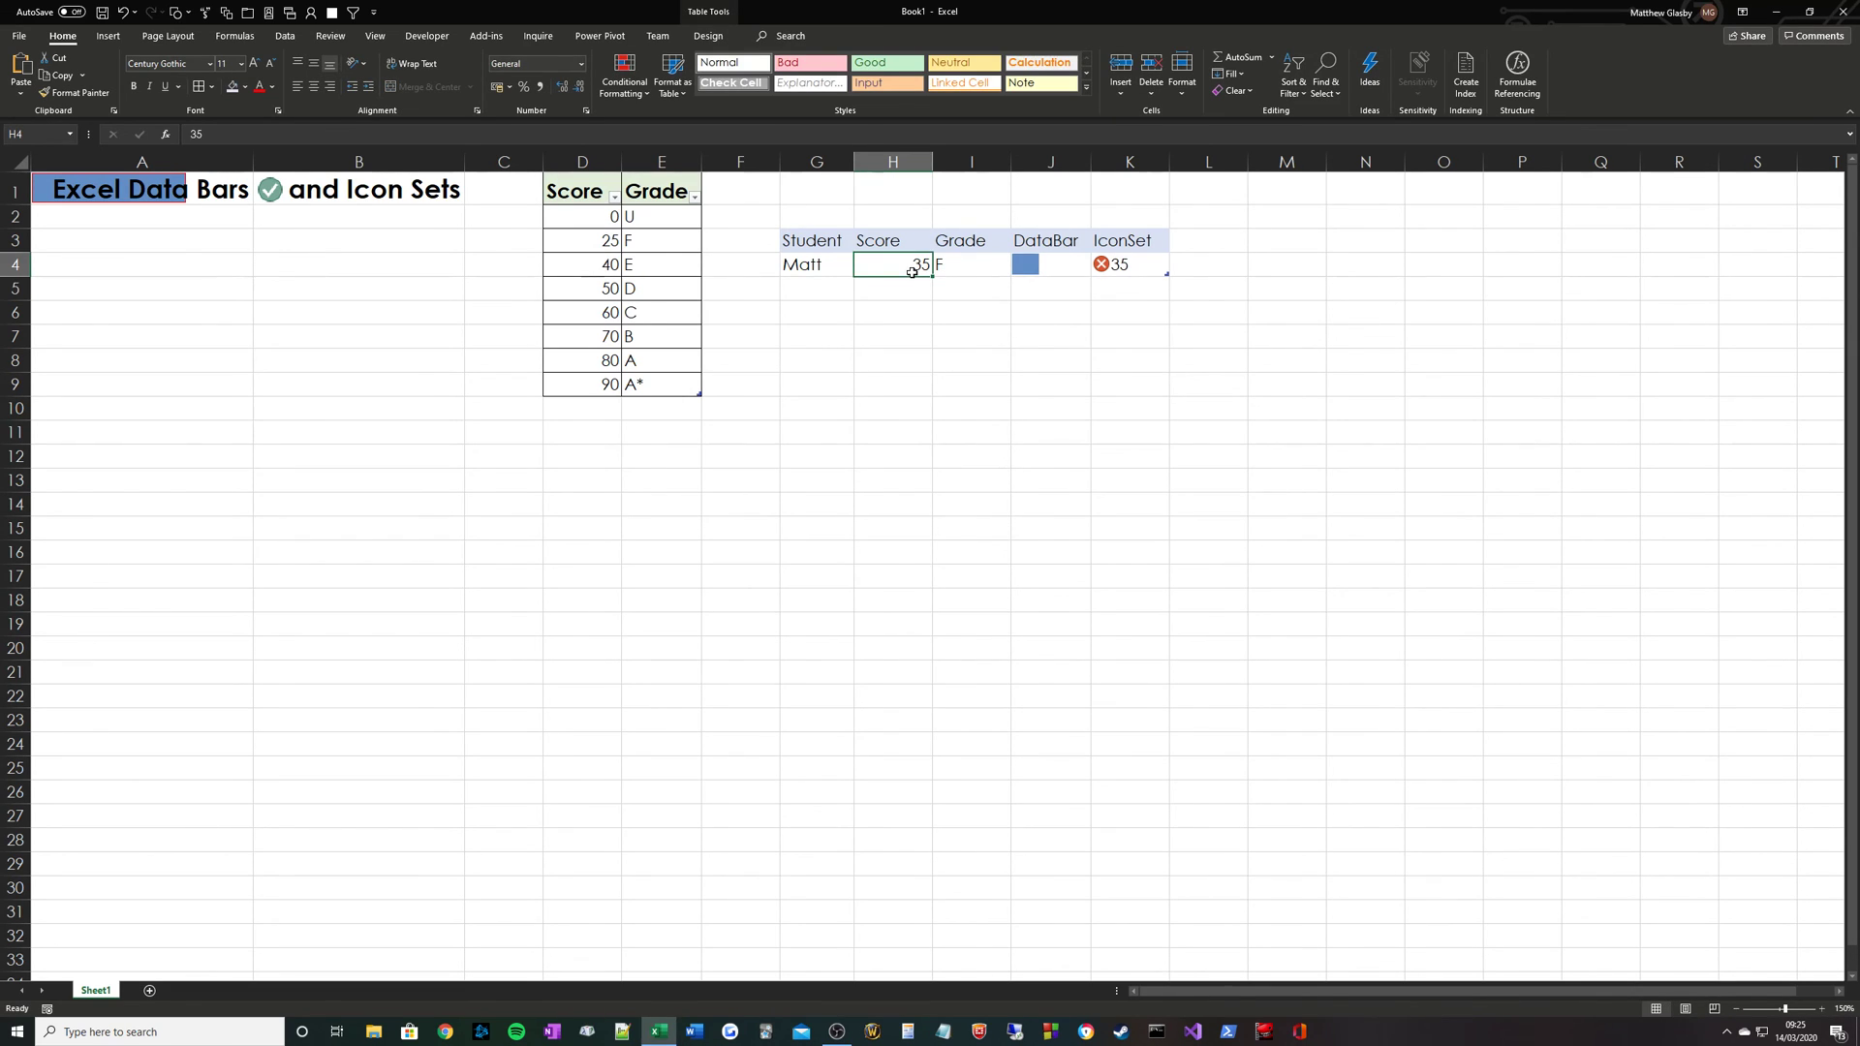
pyautogui.write('90')
pyautogui.press('Return')
# - Edit the IconSet cell's formatting rule to show the icon only, hiding the number
pyautogui.click(1152, 264)
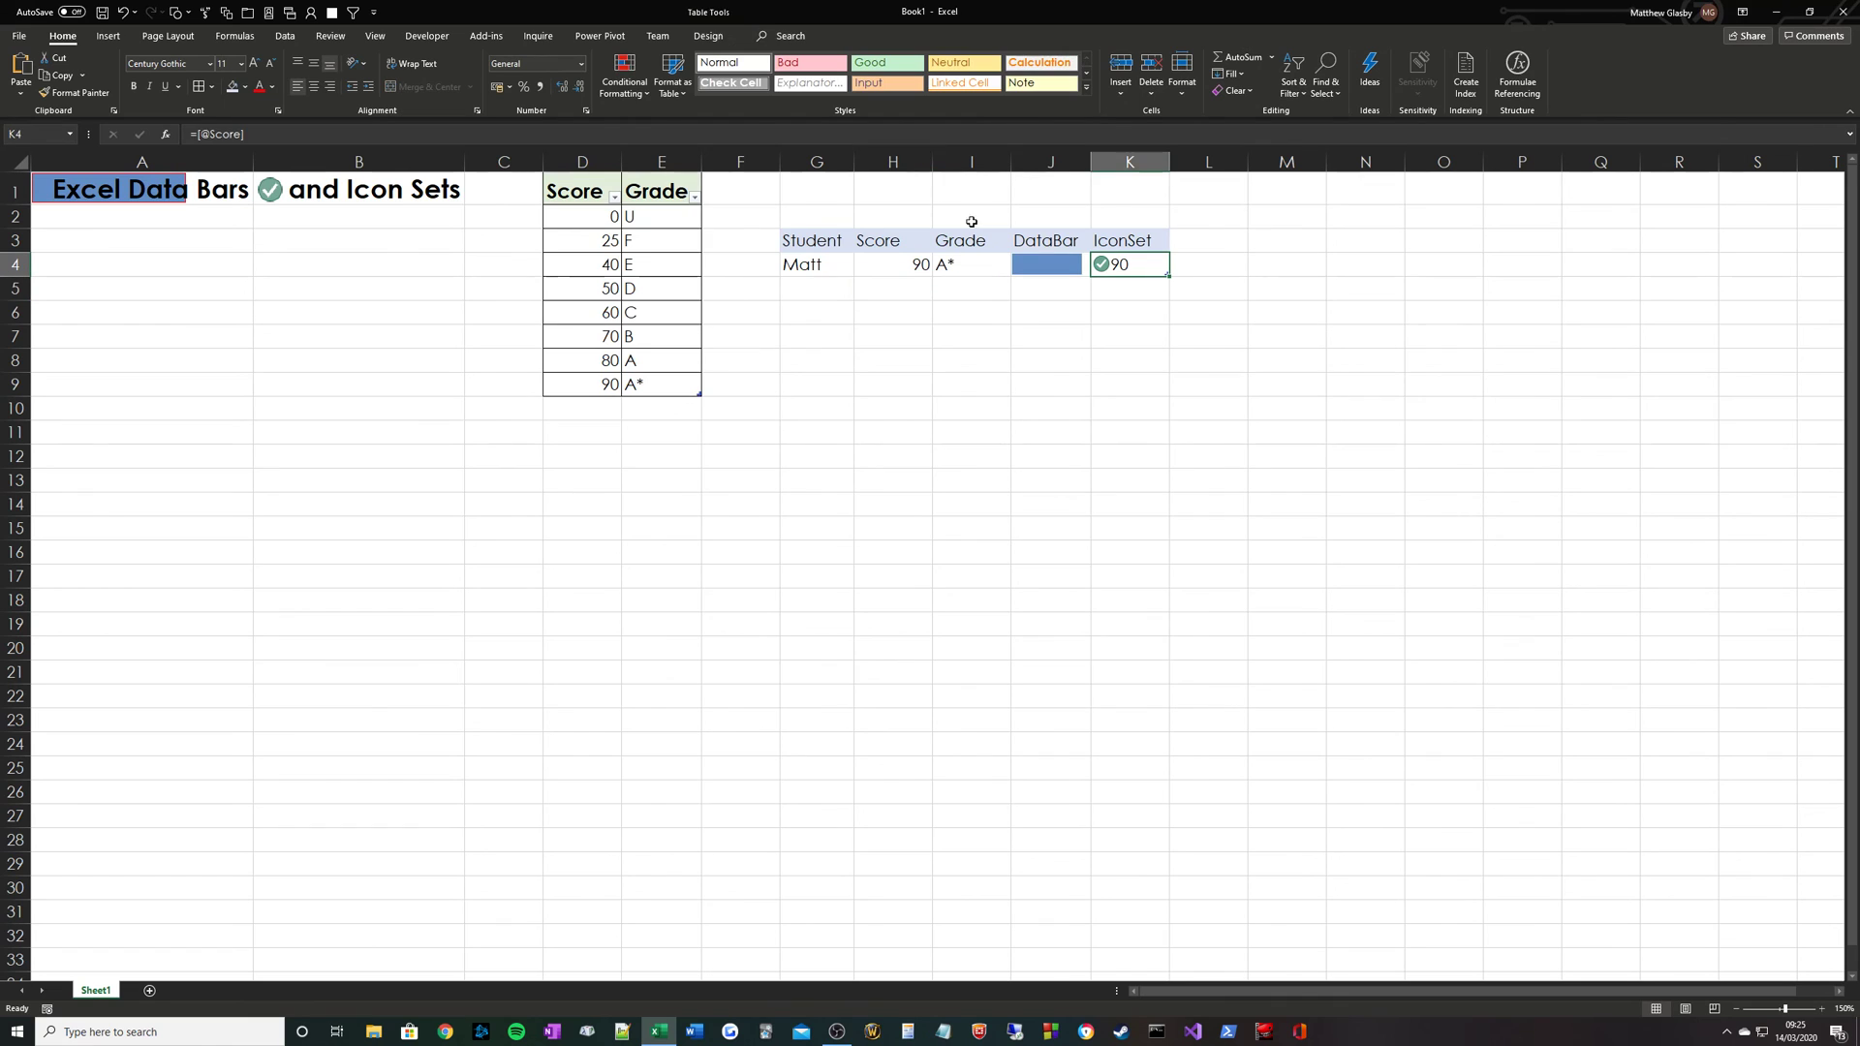
pyautogui.click(624, 75)
pyautogui.click(670, 333)
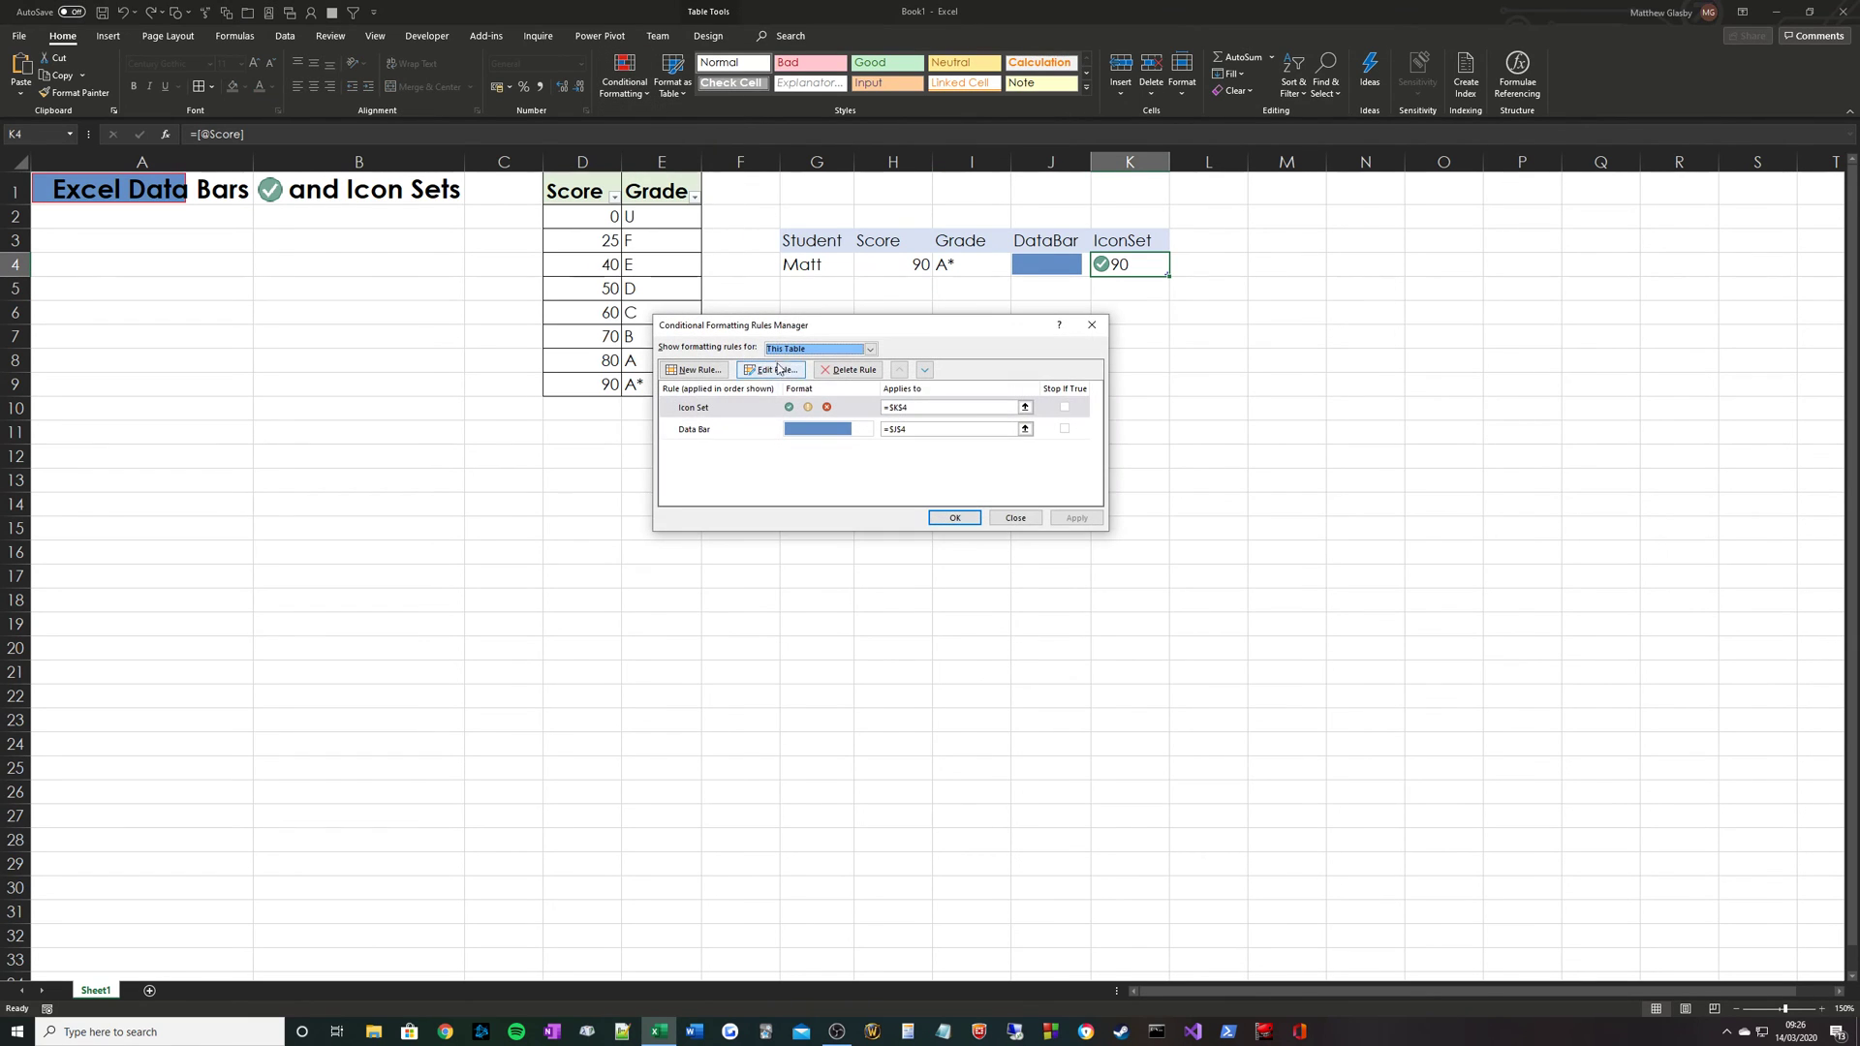
pyautogui.click(835, 399)
pyautogui.doubleClick(835, 399)
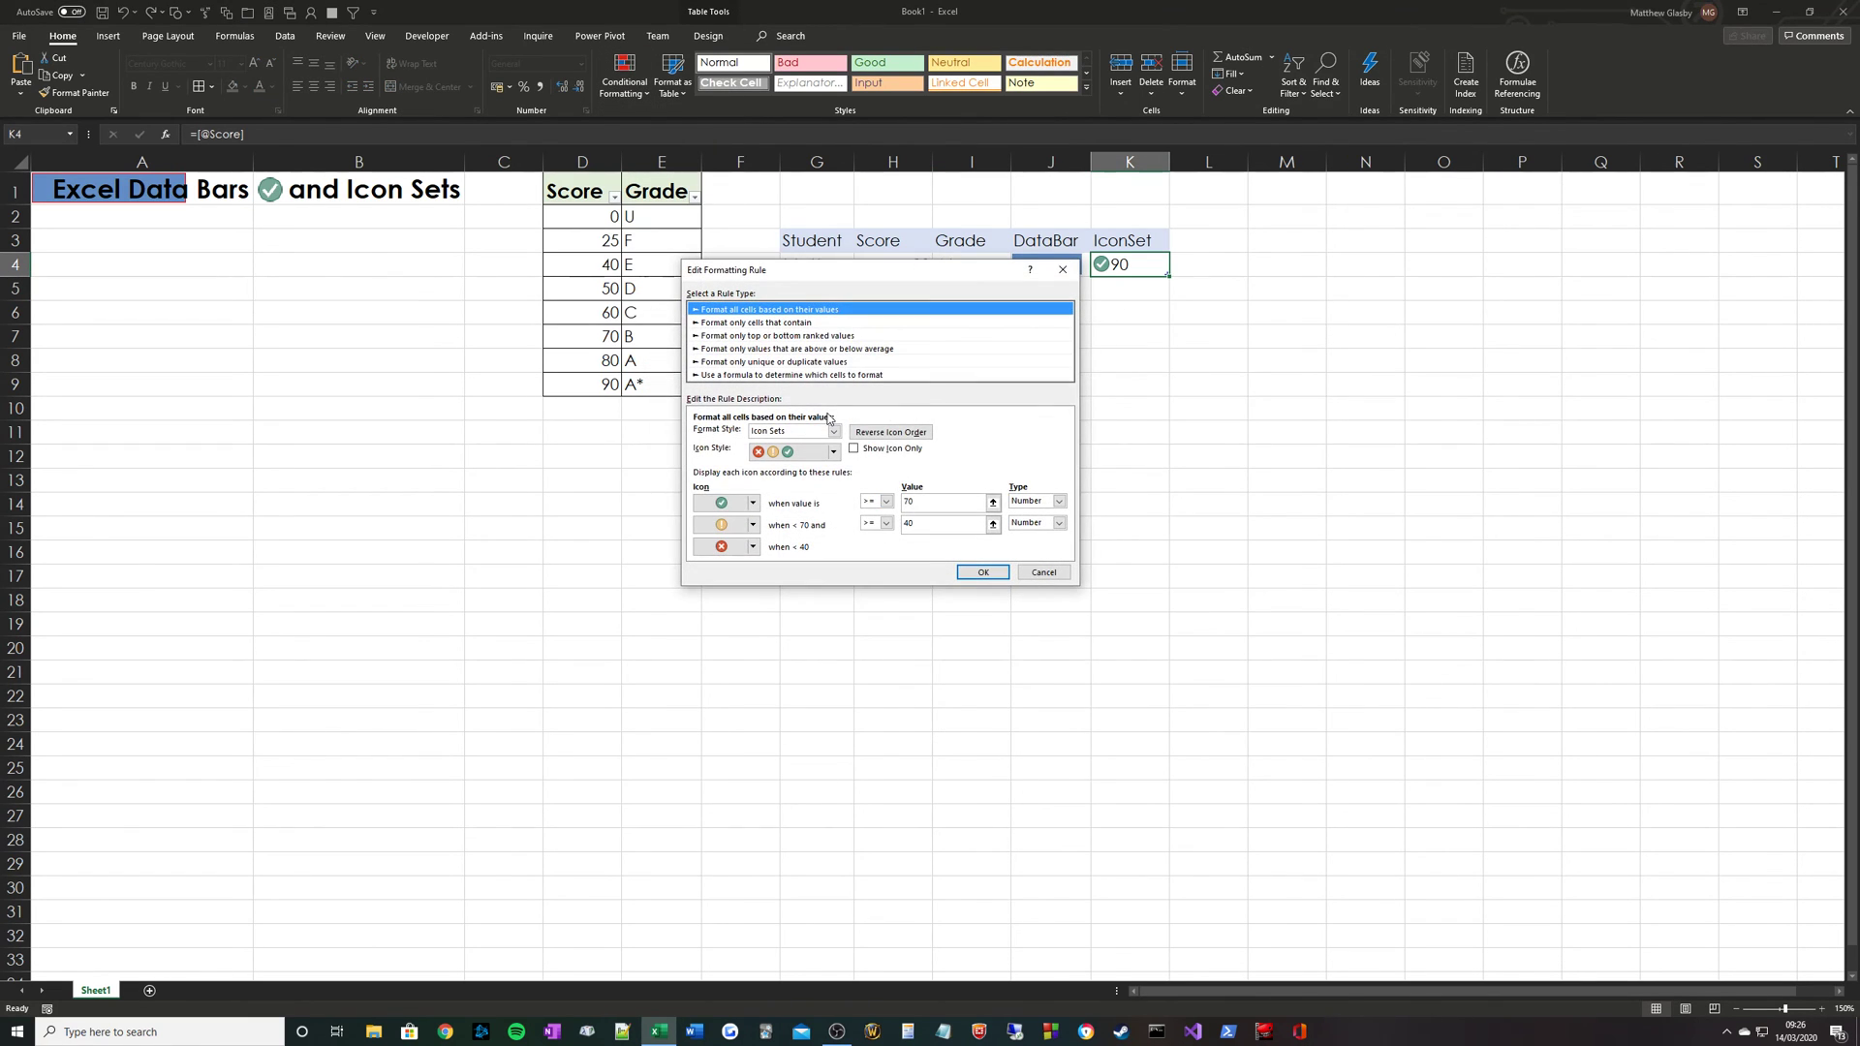
pyautogui.click(854, 450)
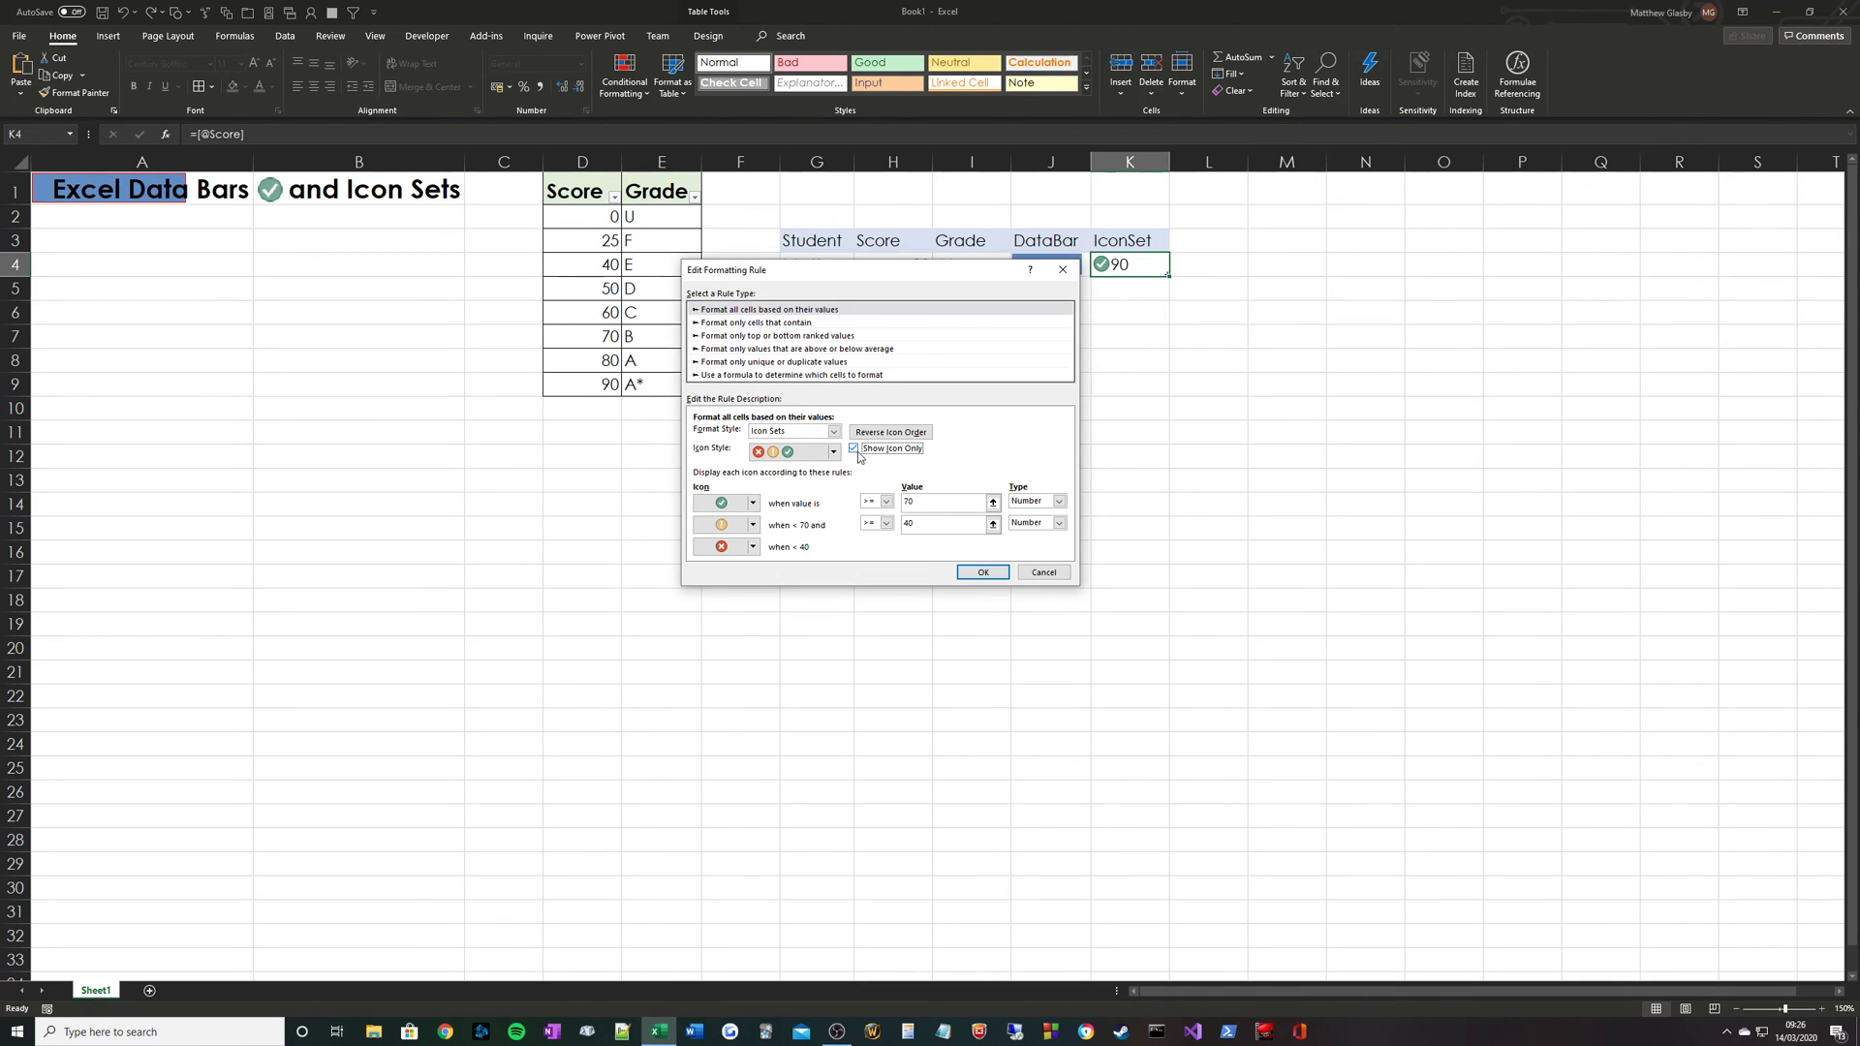
pyautogui.click(982, 571)
pyautogui.click(957, 518)
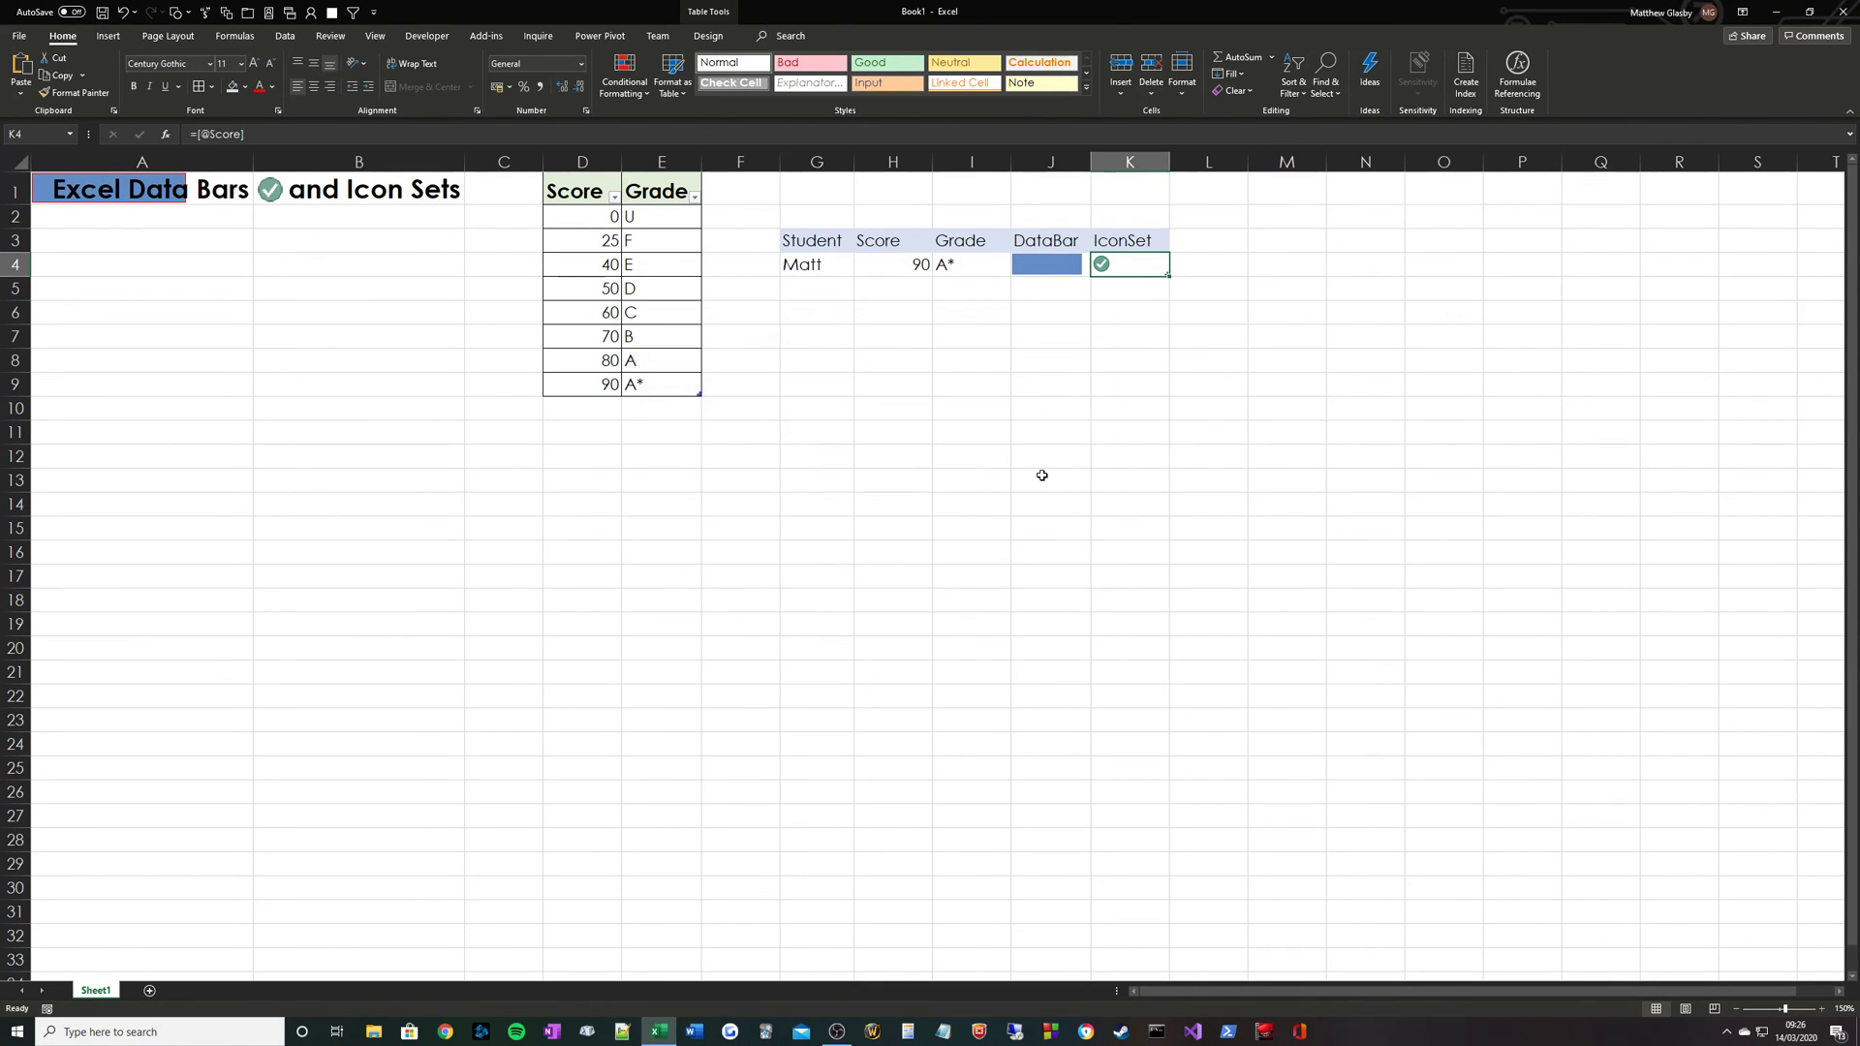
# - Centre the icon in the IconSet cell and add a new row to the student table
pyautogui.click(313, 89)
pyautogui.press('Tab')
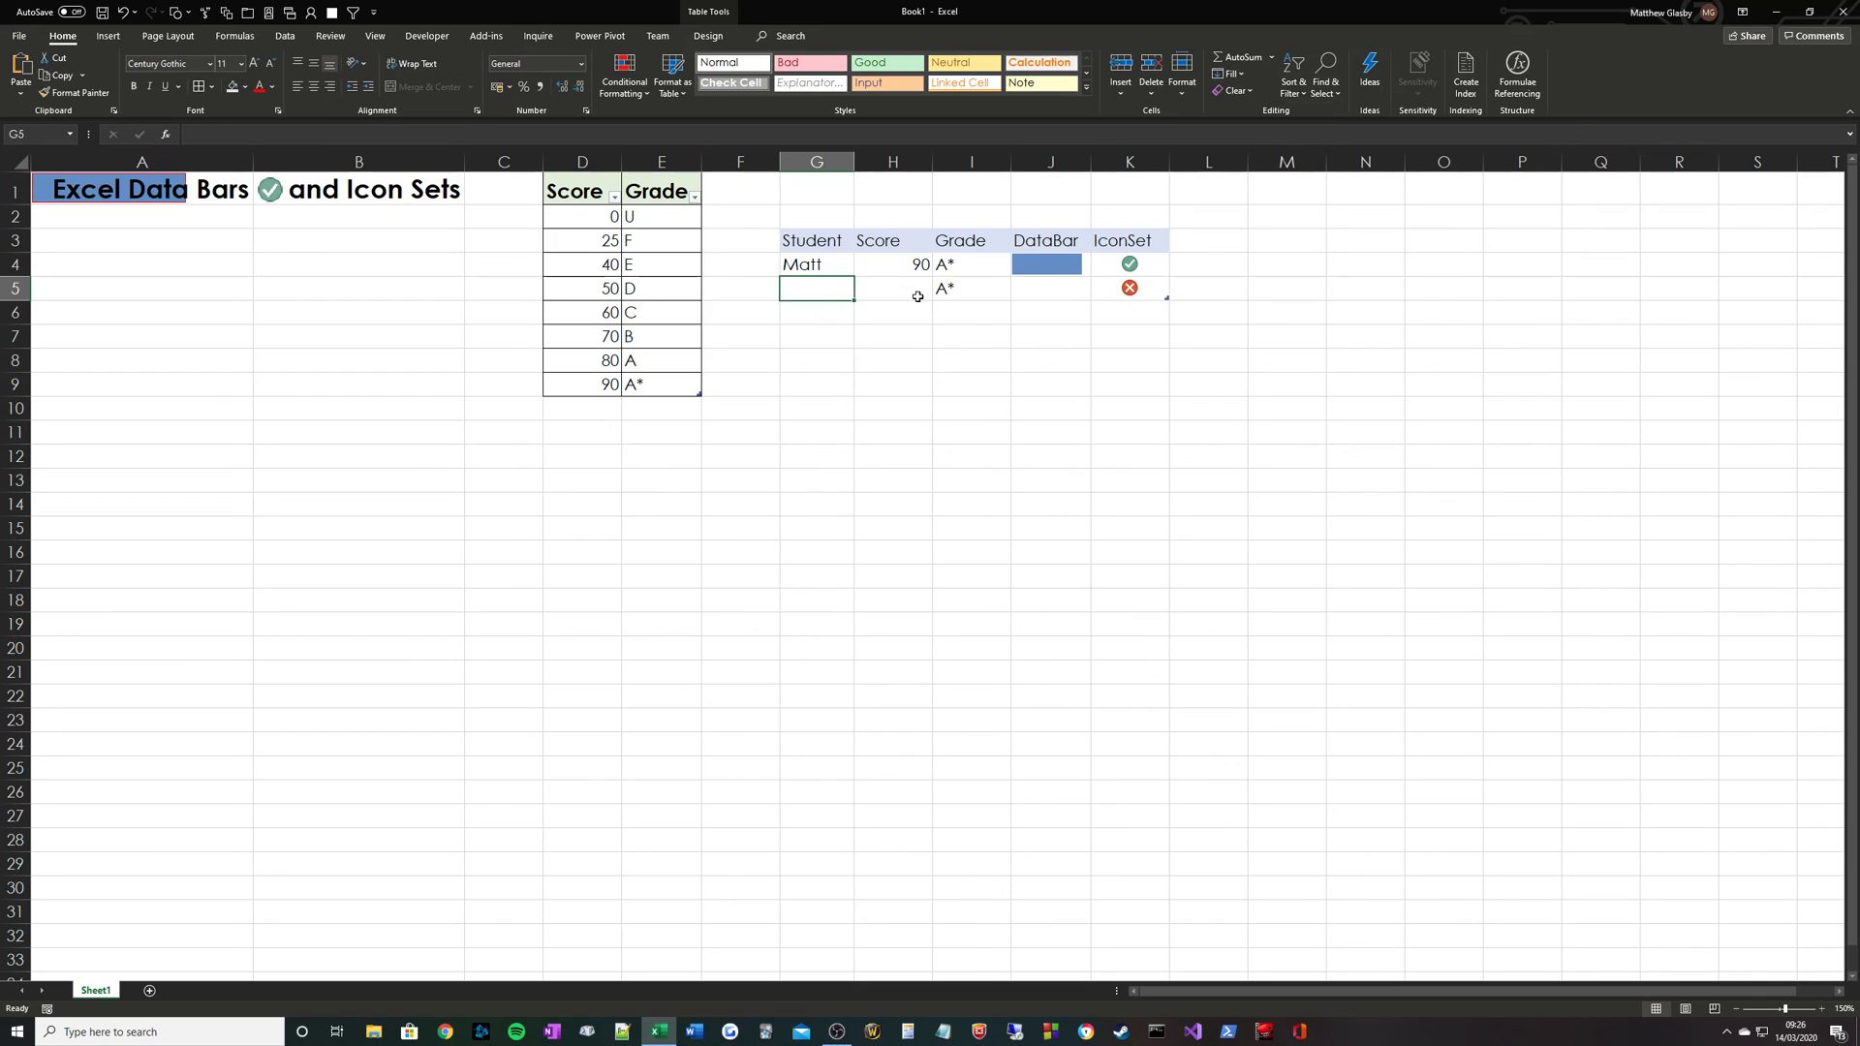
pyautogui.click(955, 292)
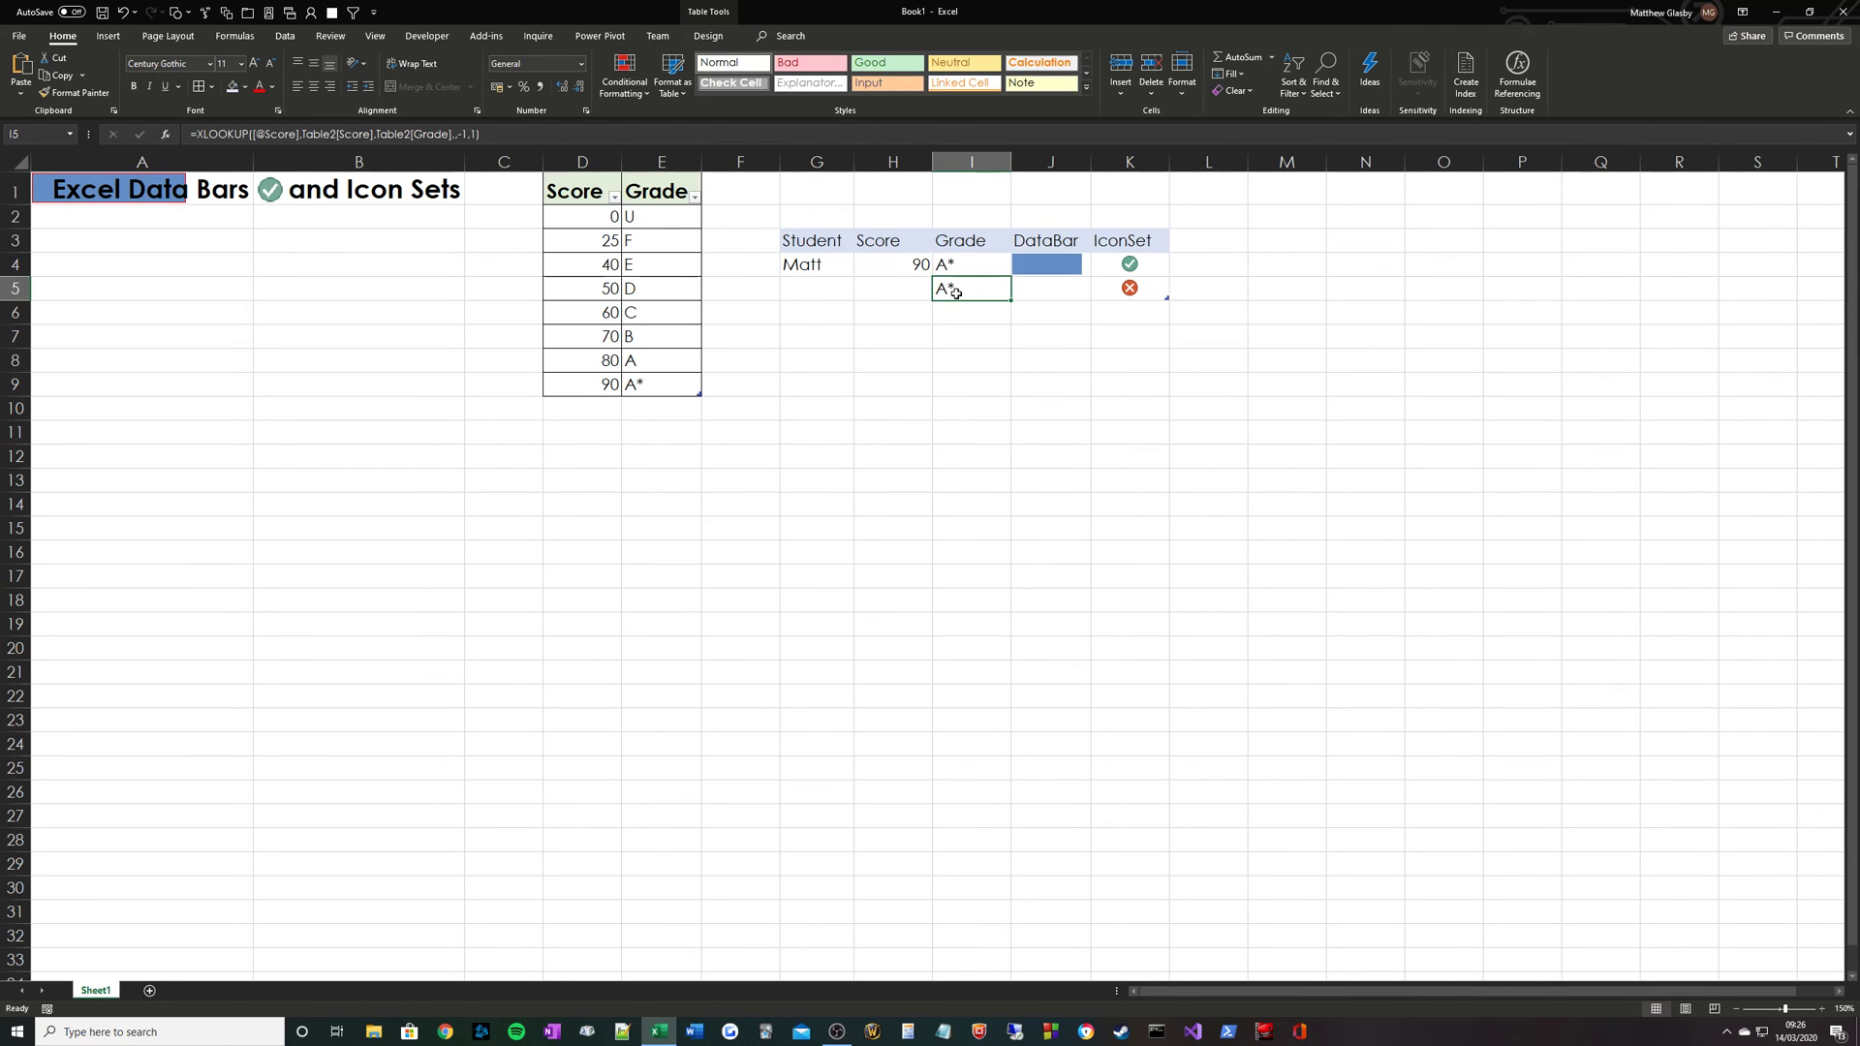
pyautogui.click(903, 291)
pyautogui.click(964, 286)
pyautogui.press('F2')
pyautogui.press('Home')
pyautogui.press('Right')
pyautogui.write('IF(')
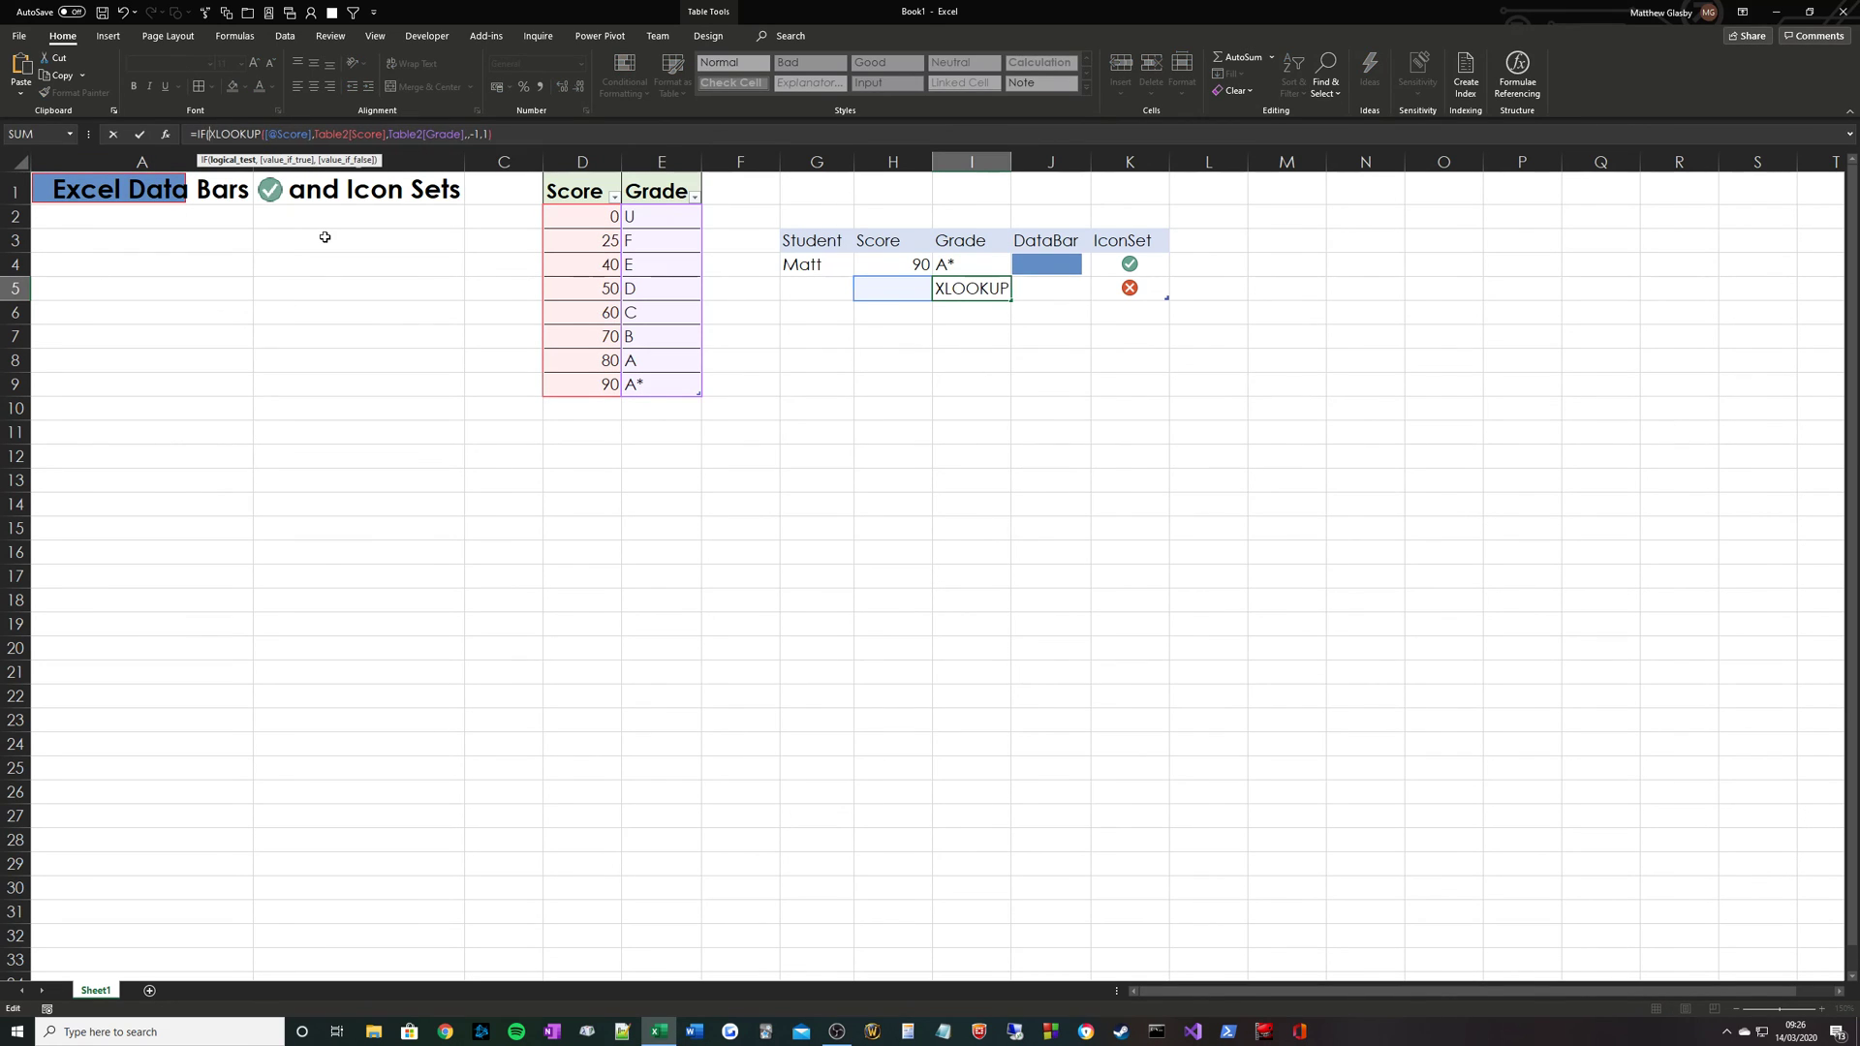
pyautogui.write('ISBLANK(')
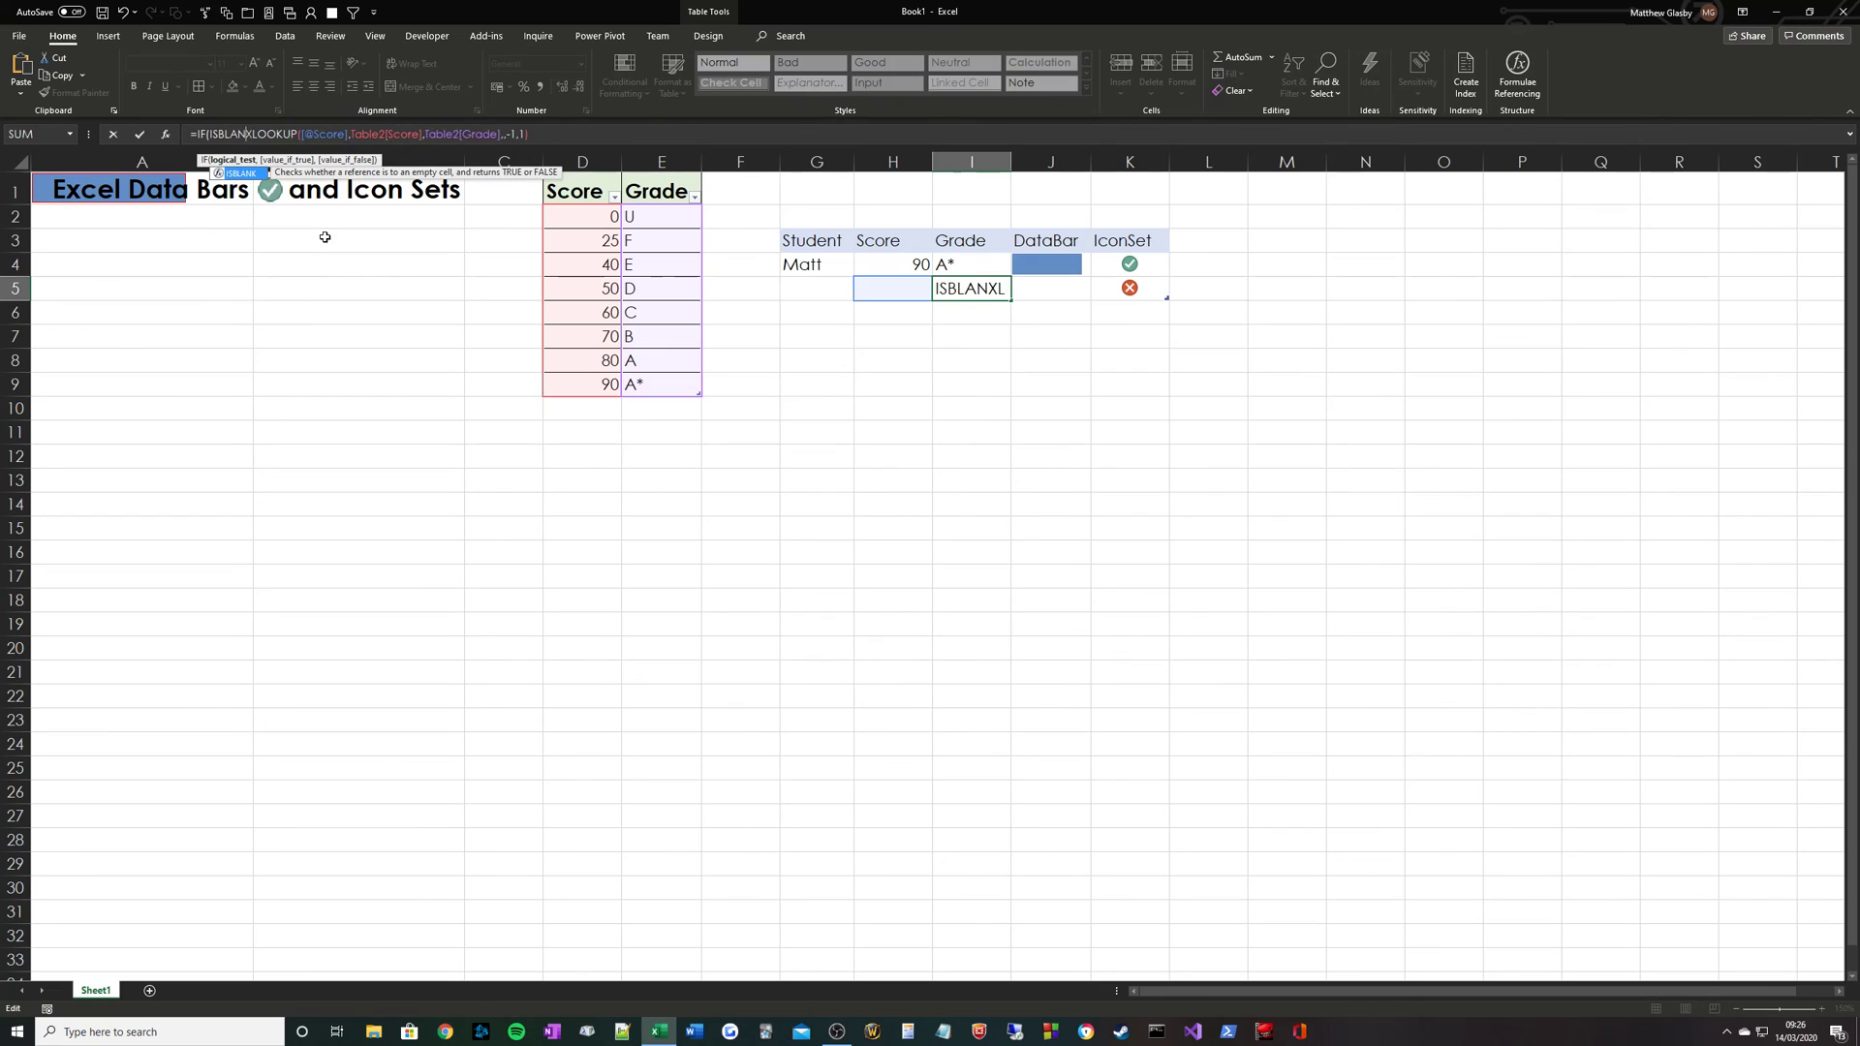
pyautogui.click(899, 289)
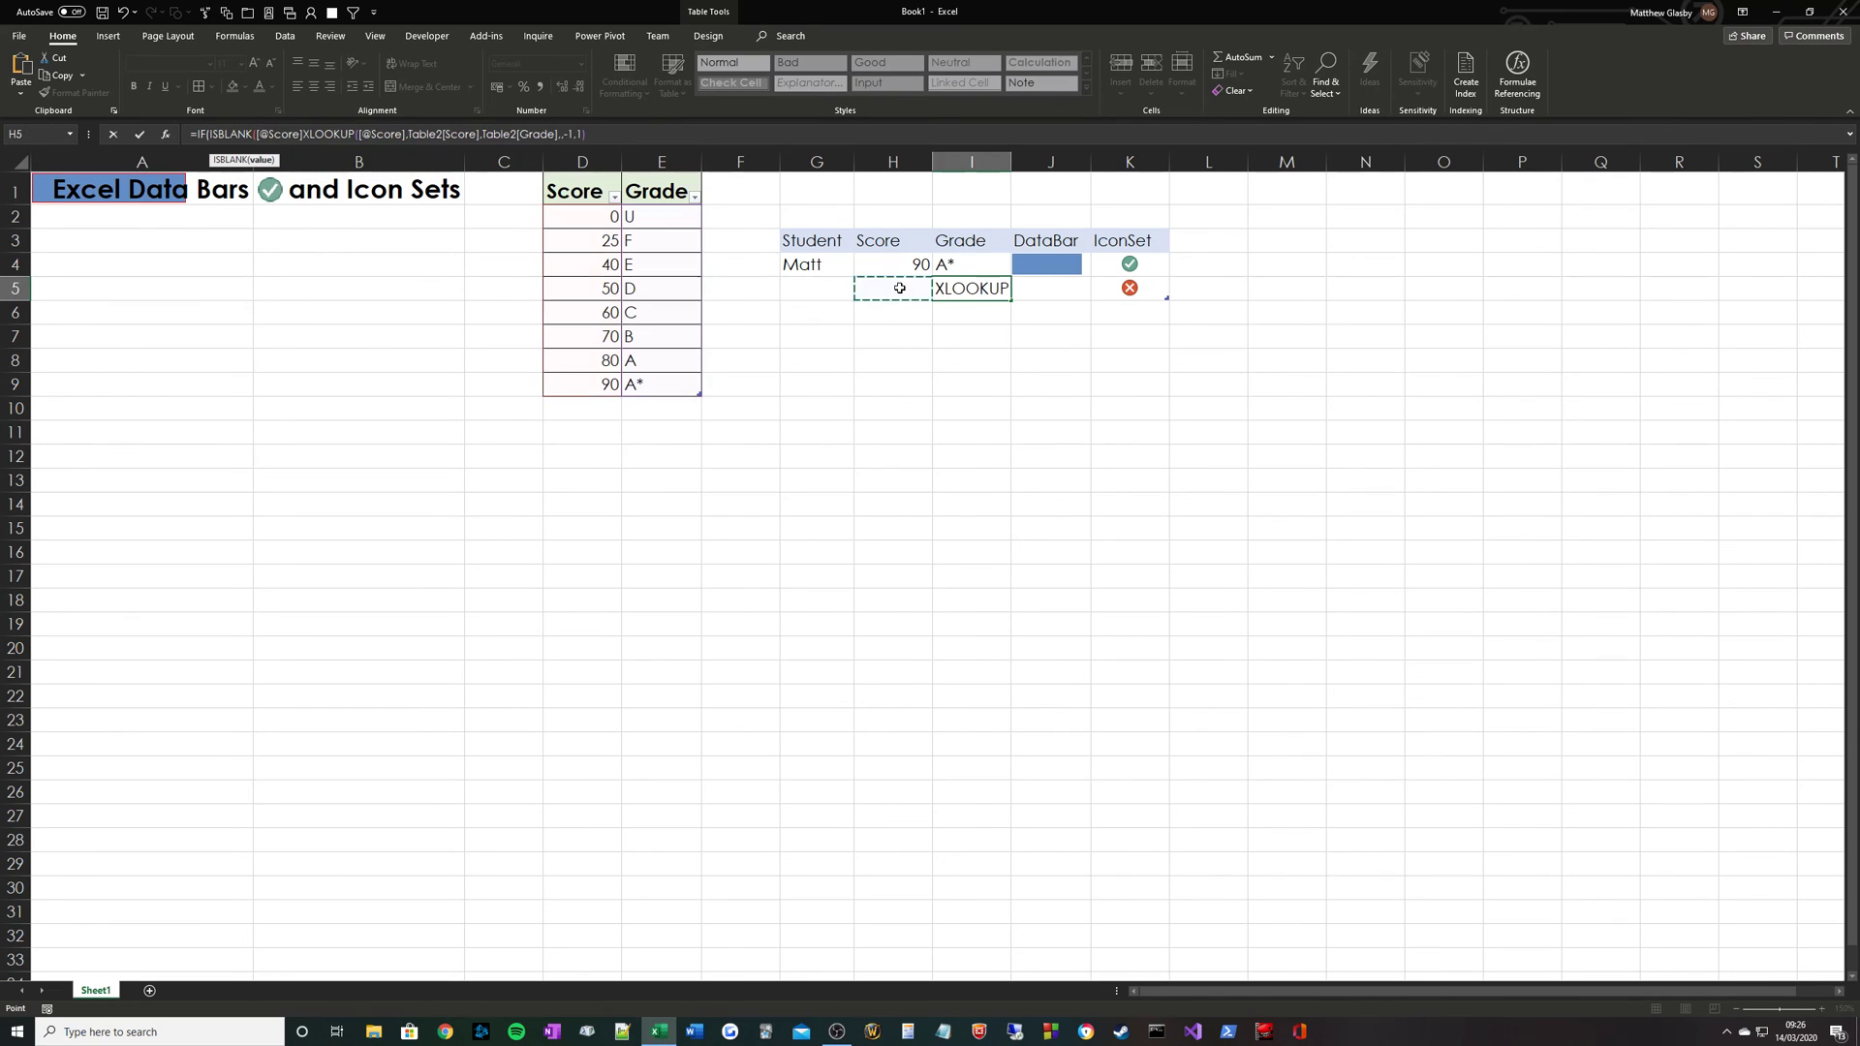
pyautogui.write(')')
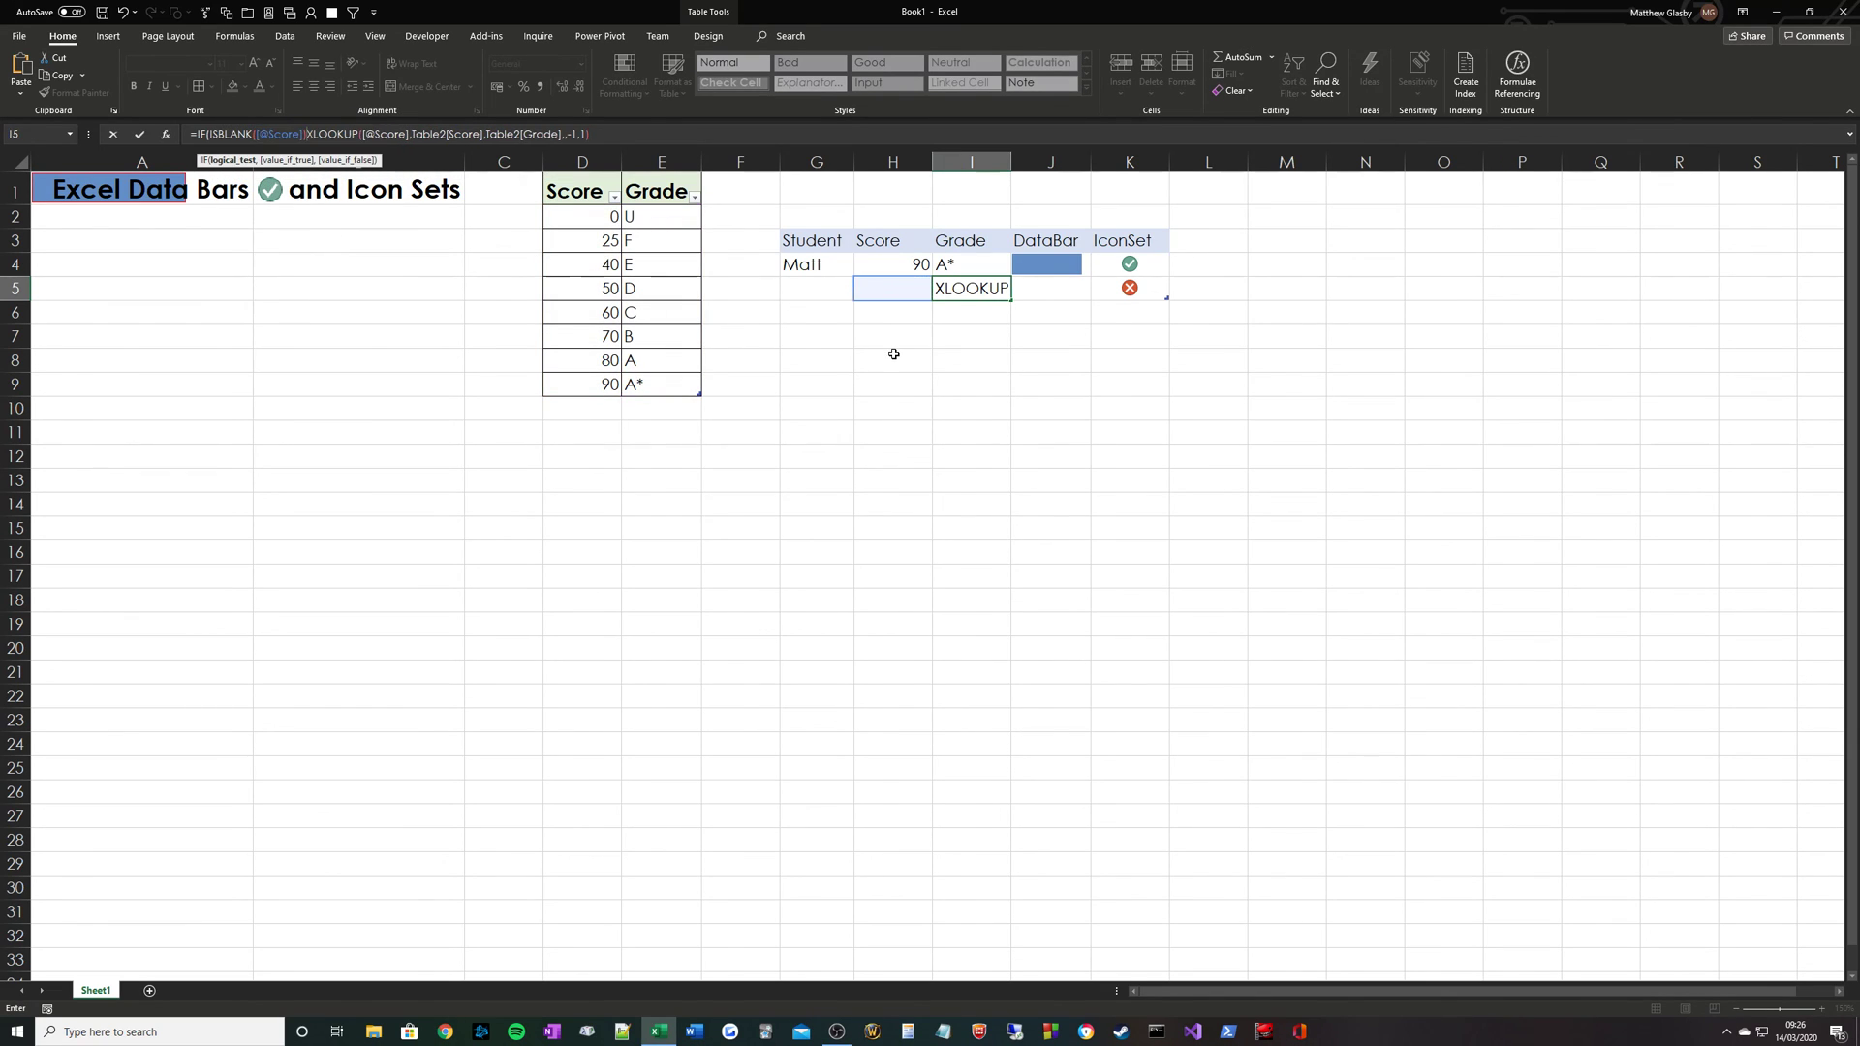
pyautogui.write(',"",')
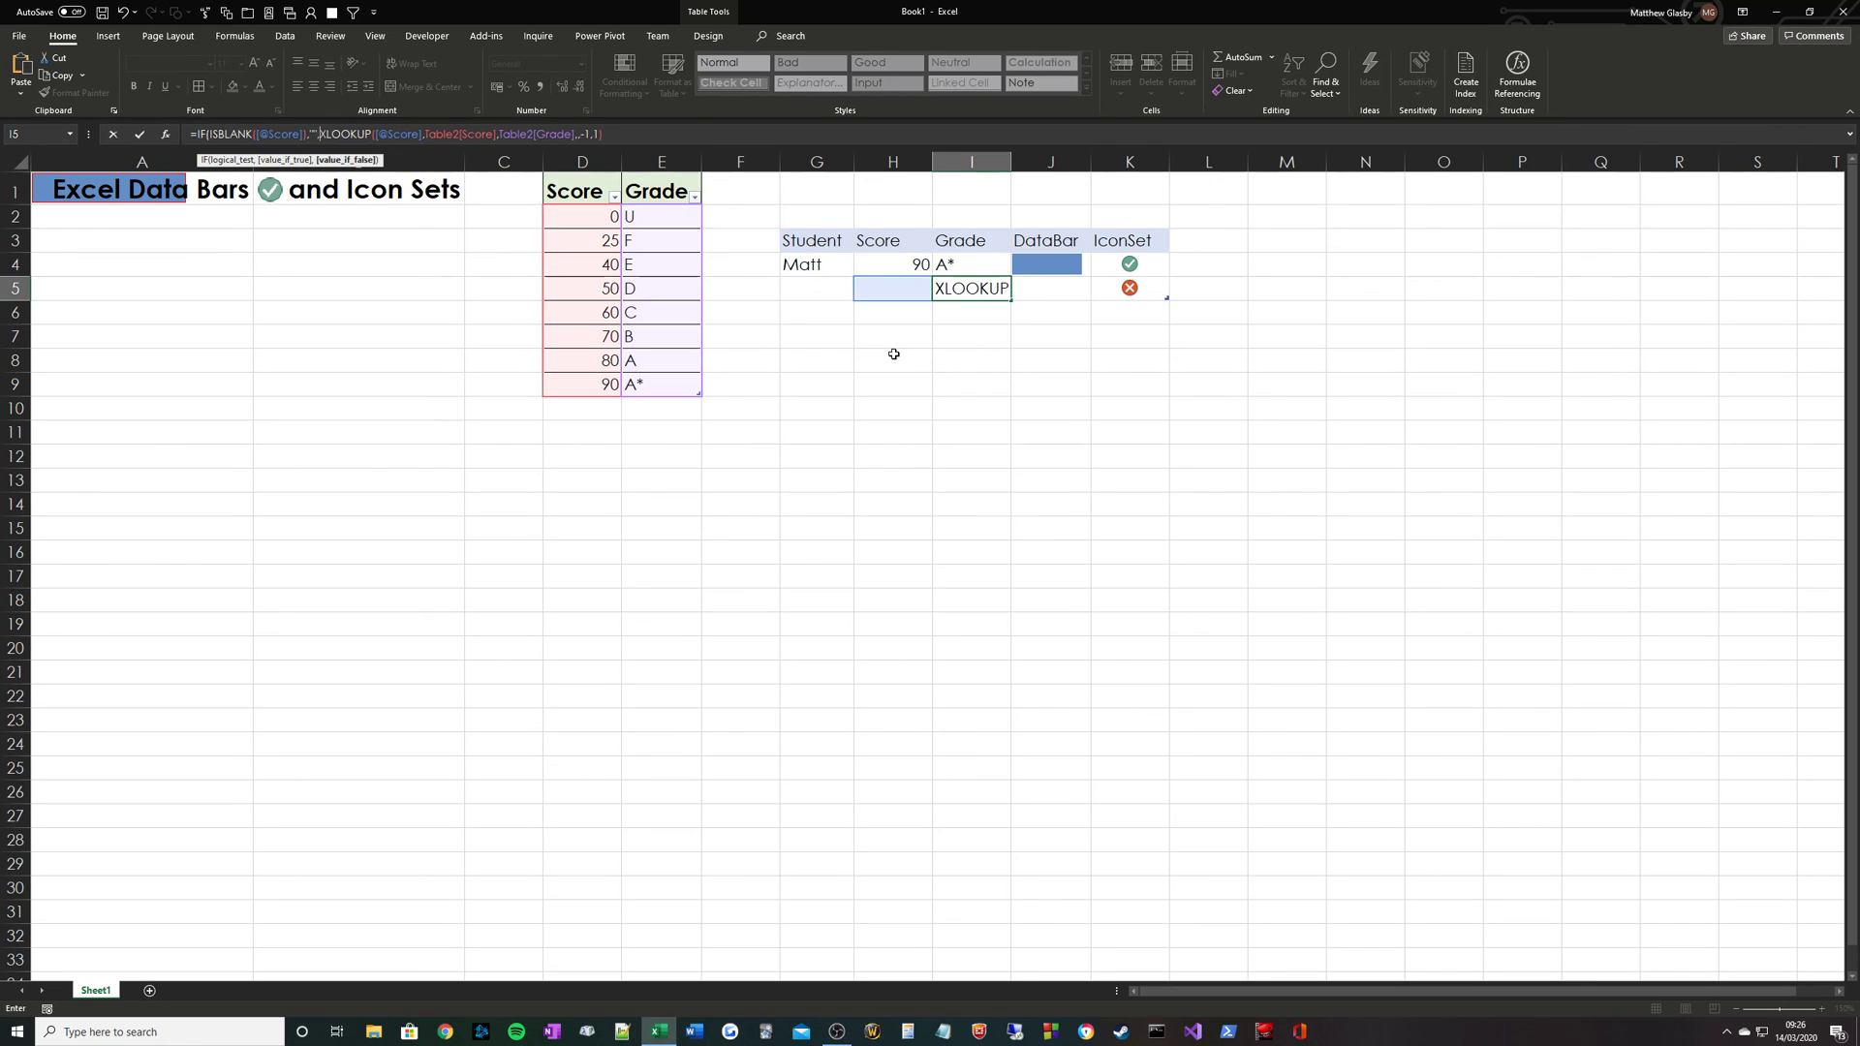
pyautogui.write(')')
pyautogui.hotkey('ctrl', 'Return')
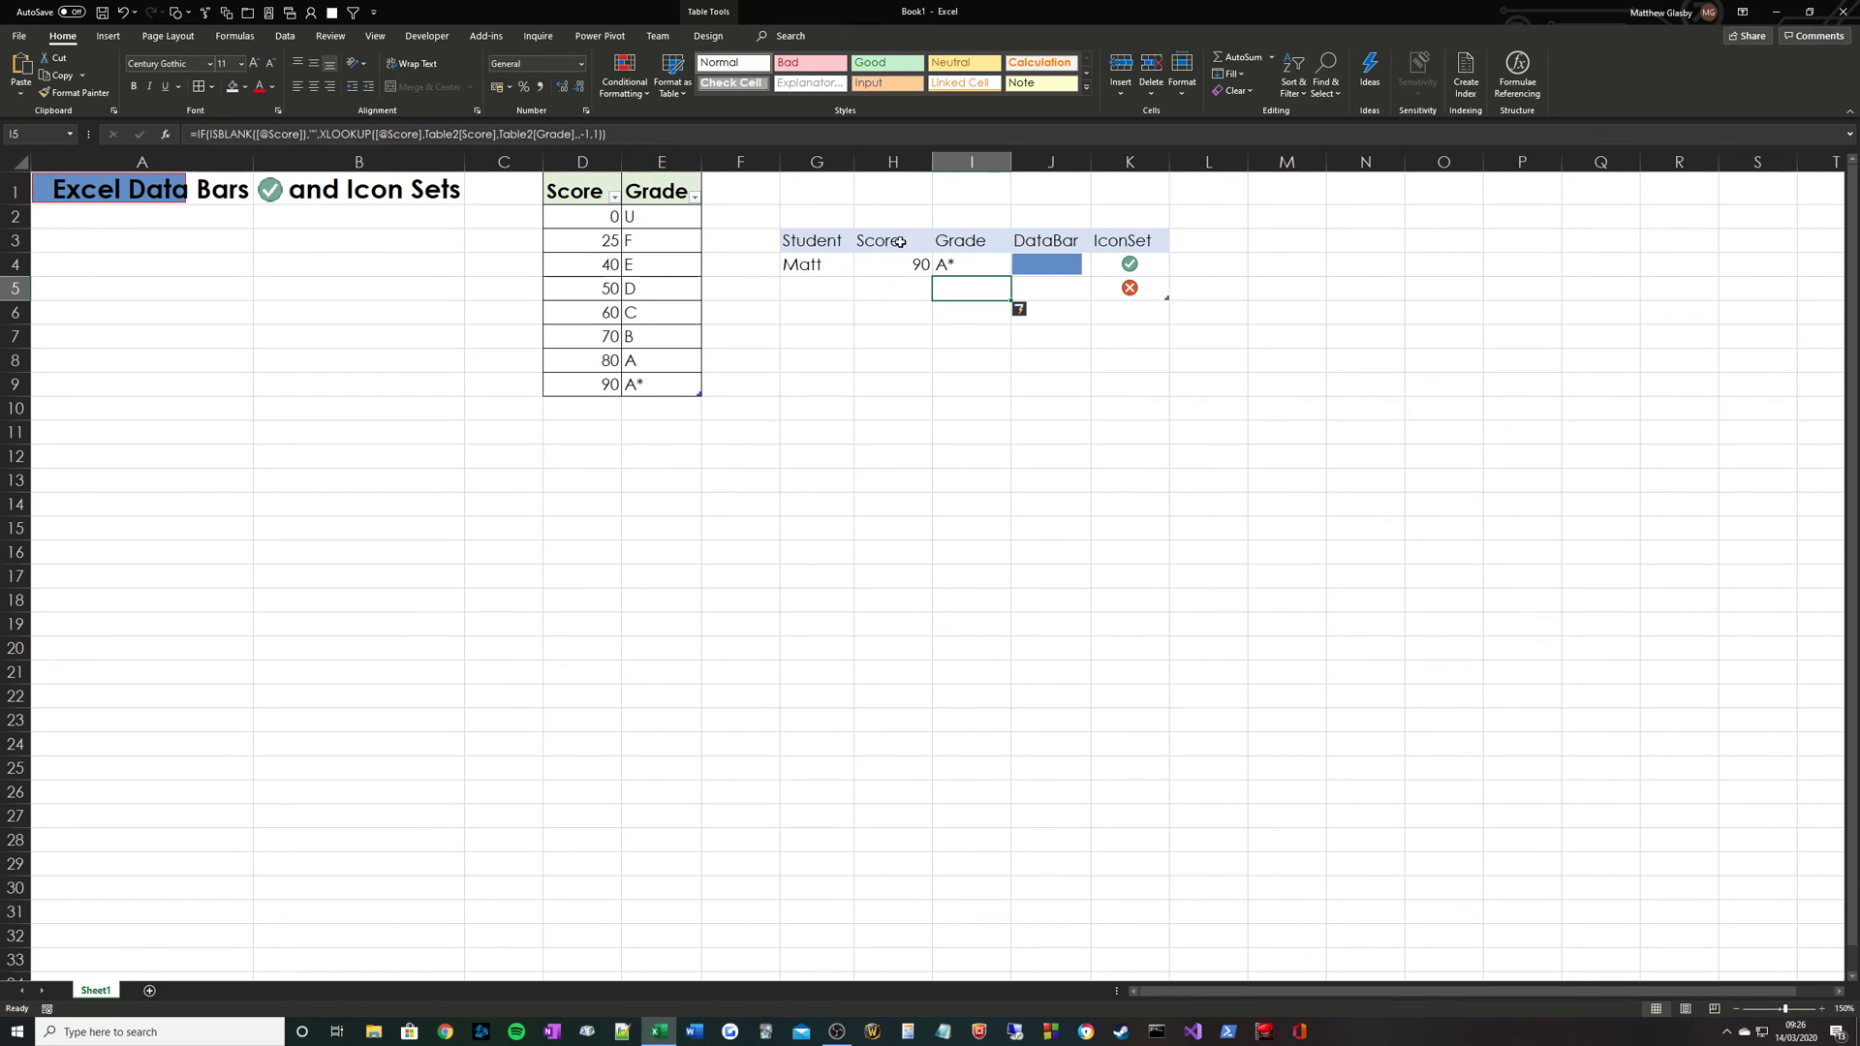
# - Enter a score of 65 in the new student row and check its grade cell
pyautogui.click(896, 288)
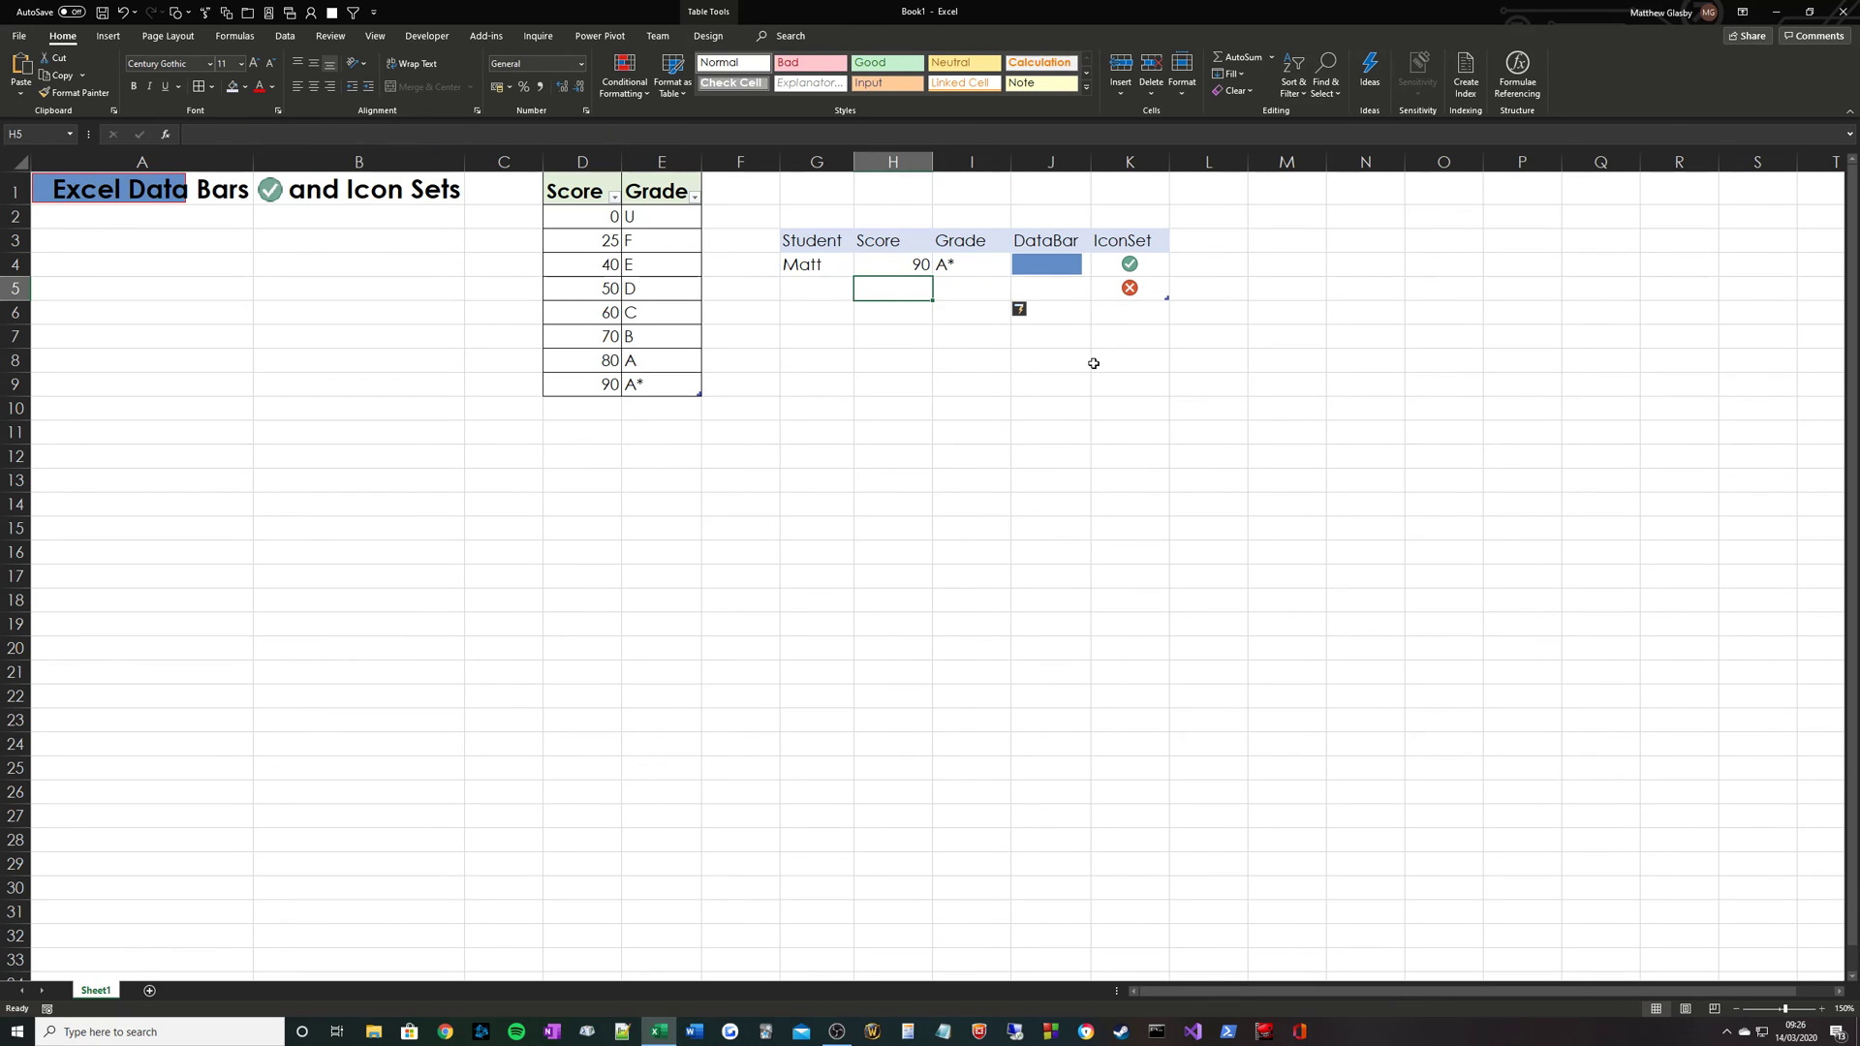
pyautogui.write('65')
pyautogui.press('Return')
pyautogui.press('Up')
pyautogui.press('Right')
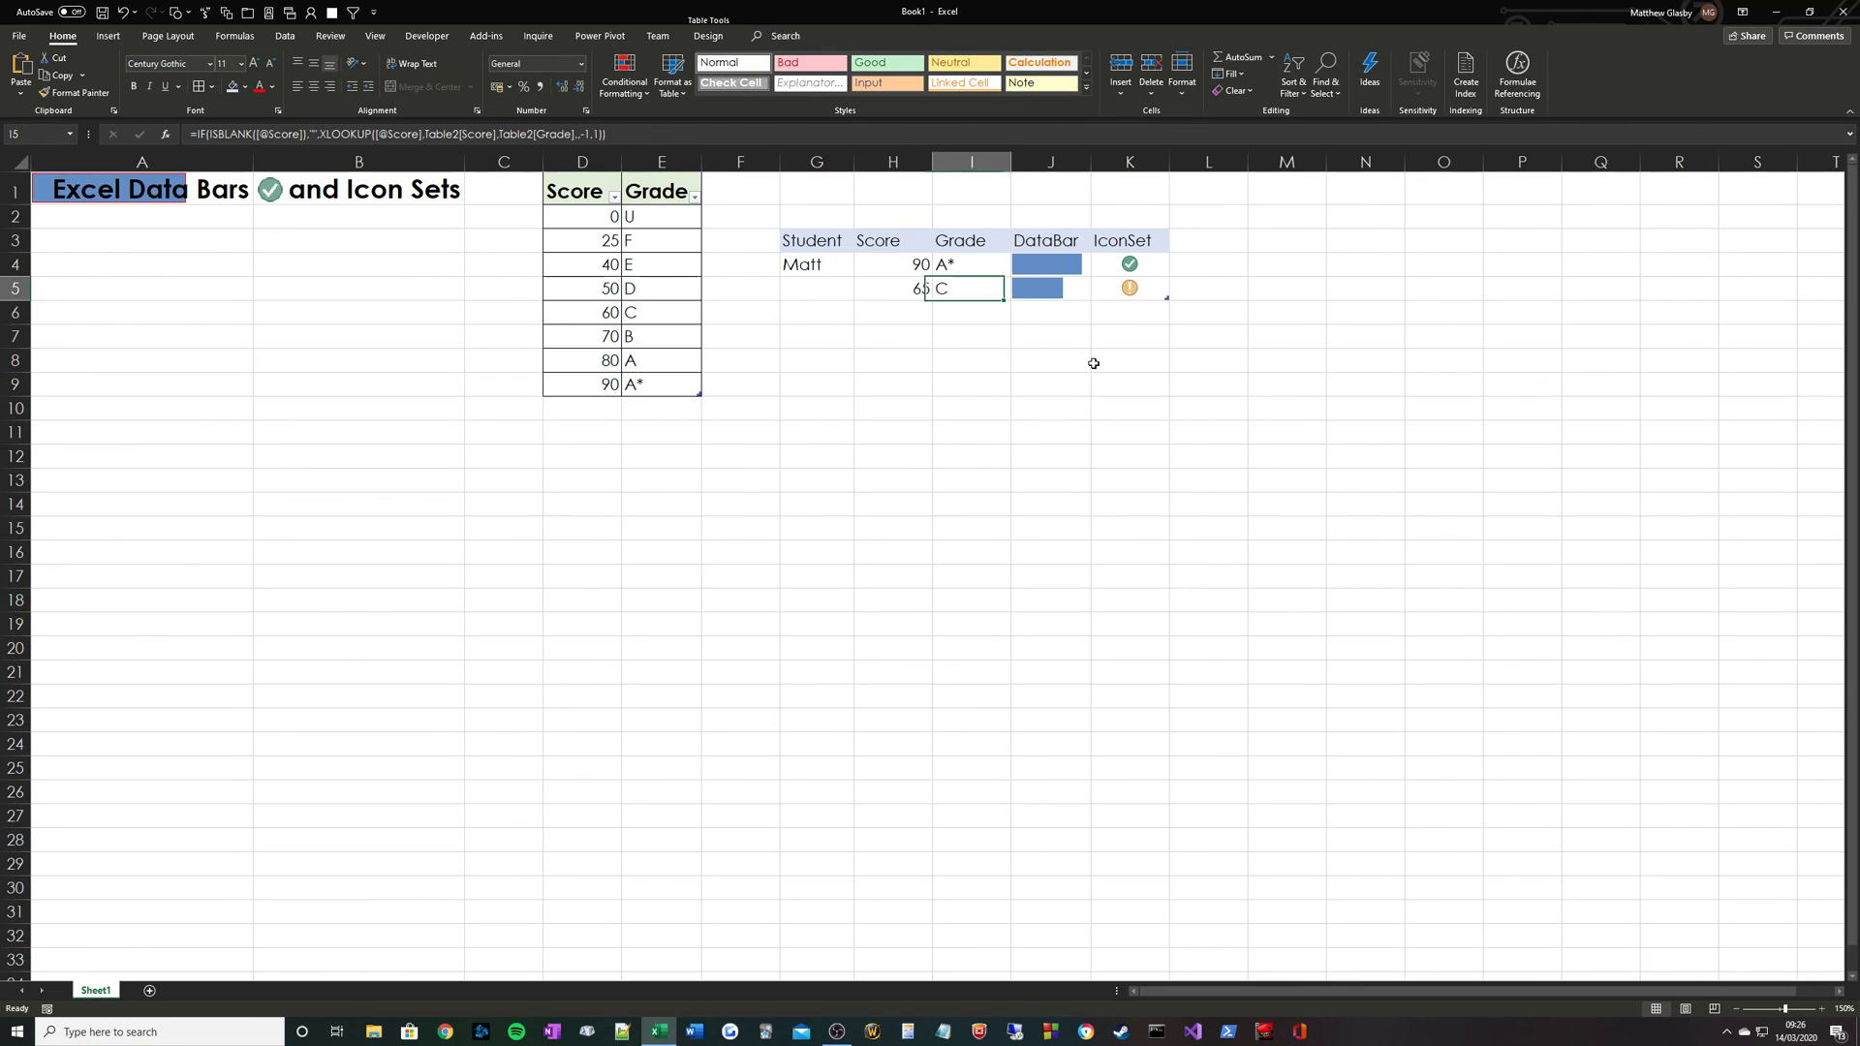
# - Enter the second student's first name in the new row's Student cell
pyautogui.press('Left')
pyautogui.press('Left')
pyautogui.write('K')
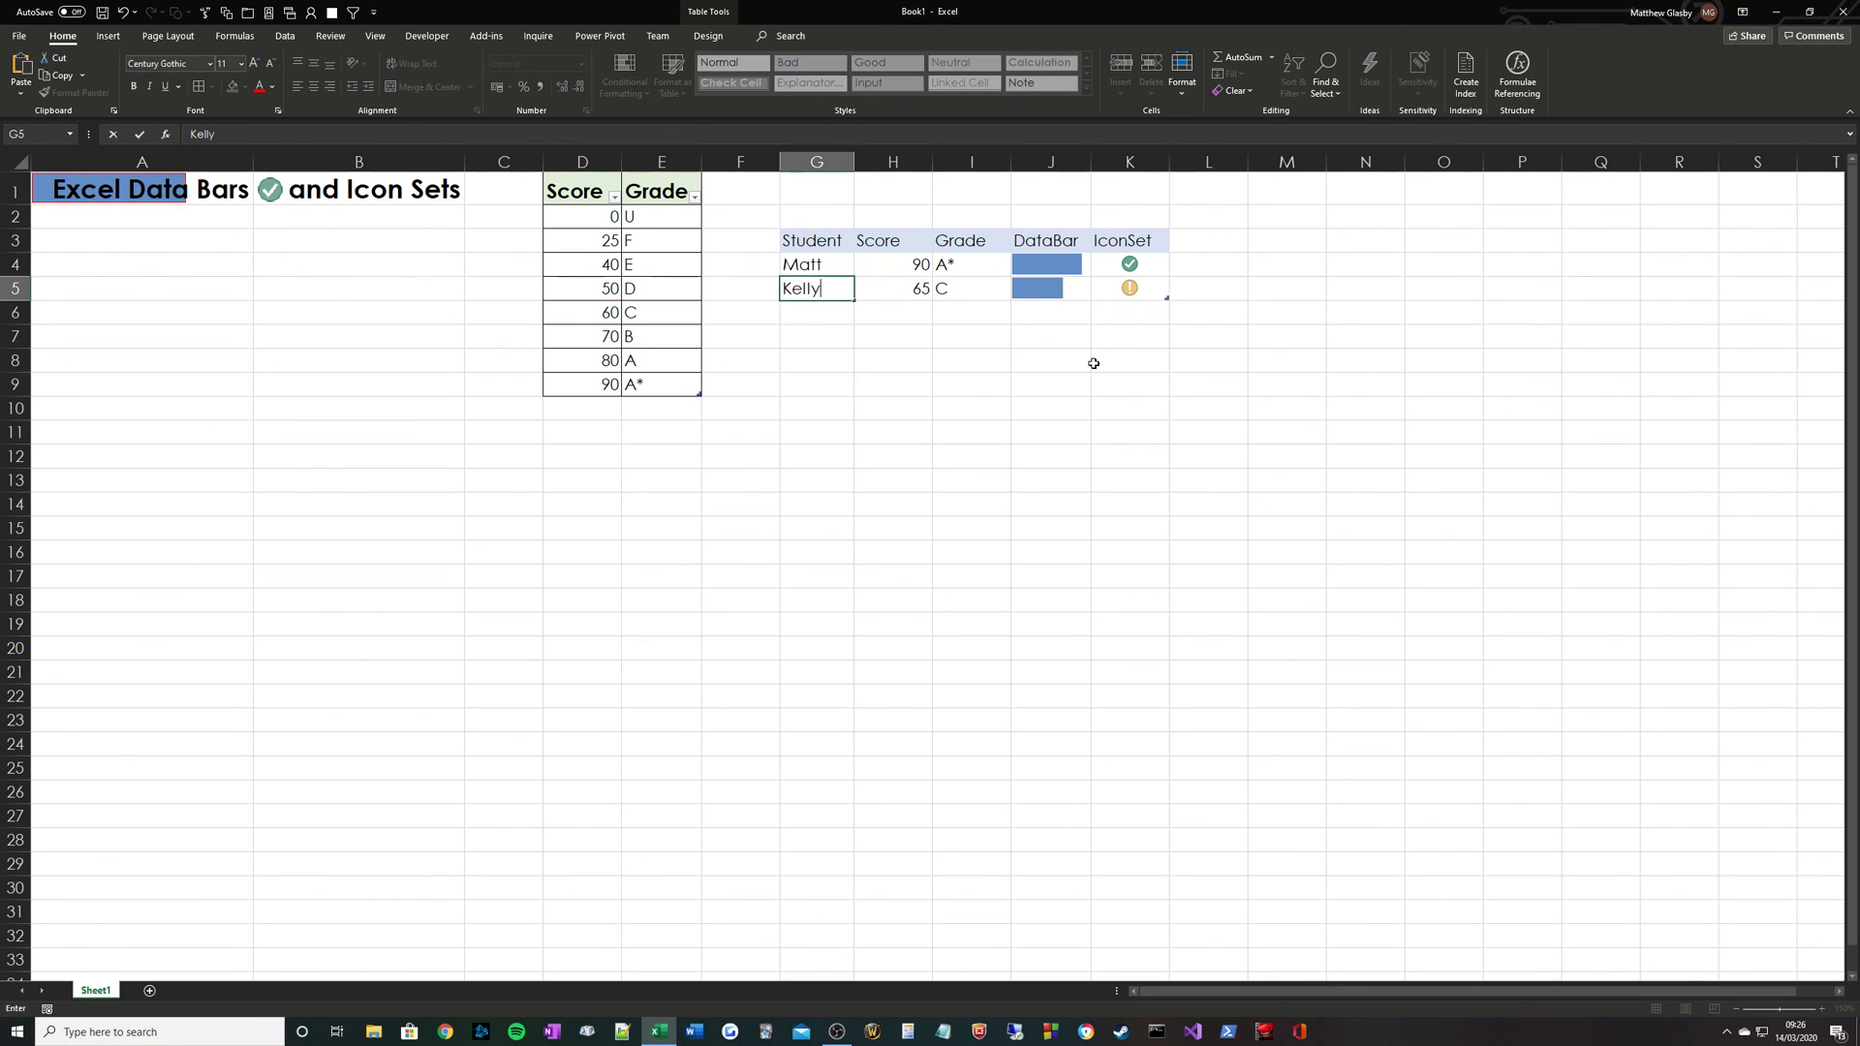
pyautogui.write('elly')
pyautogui.press('Right')
pyautogui.press('Right')
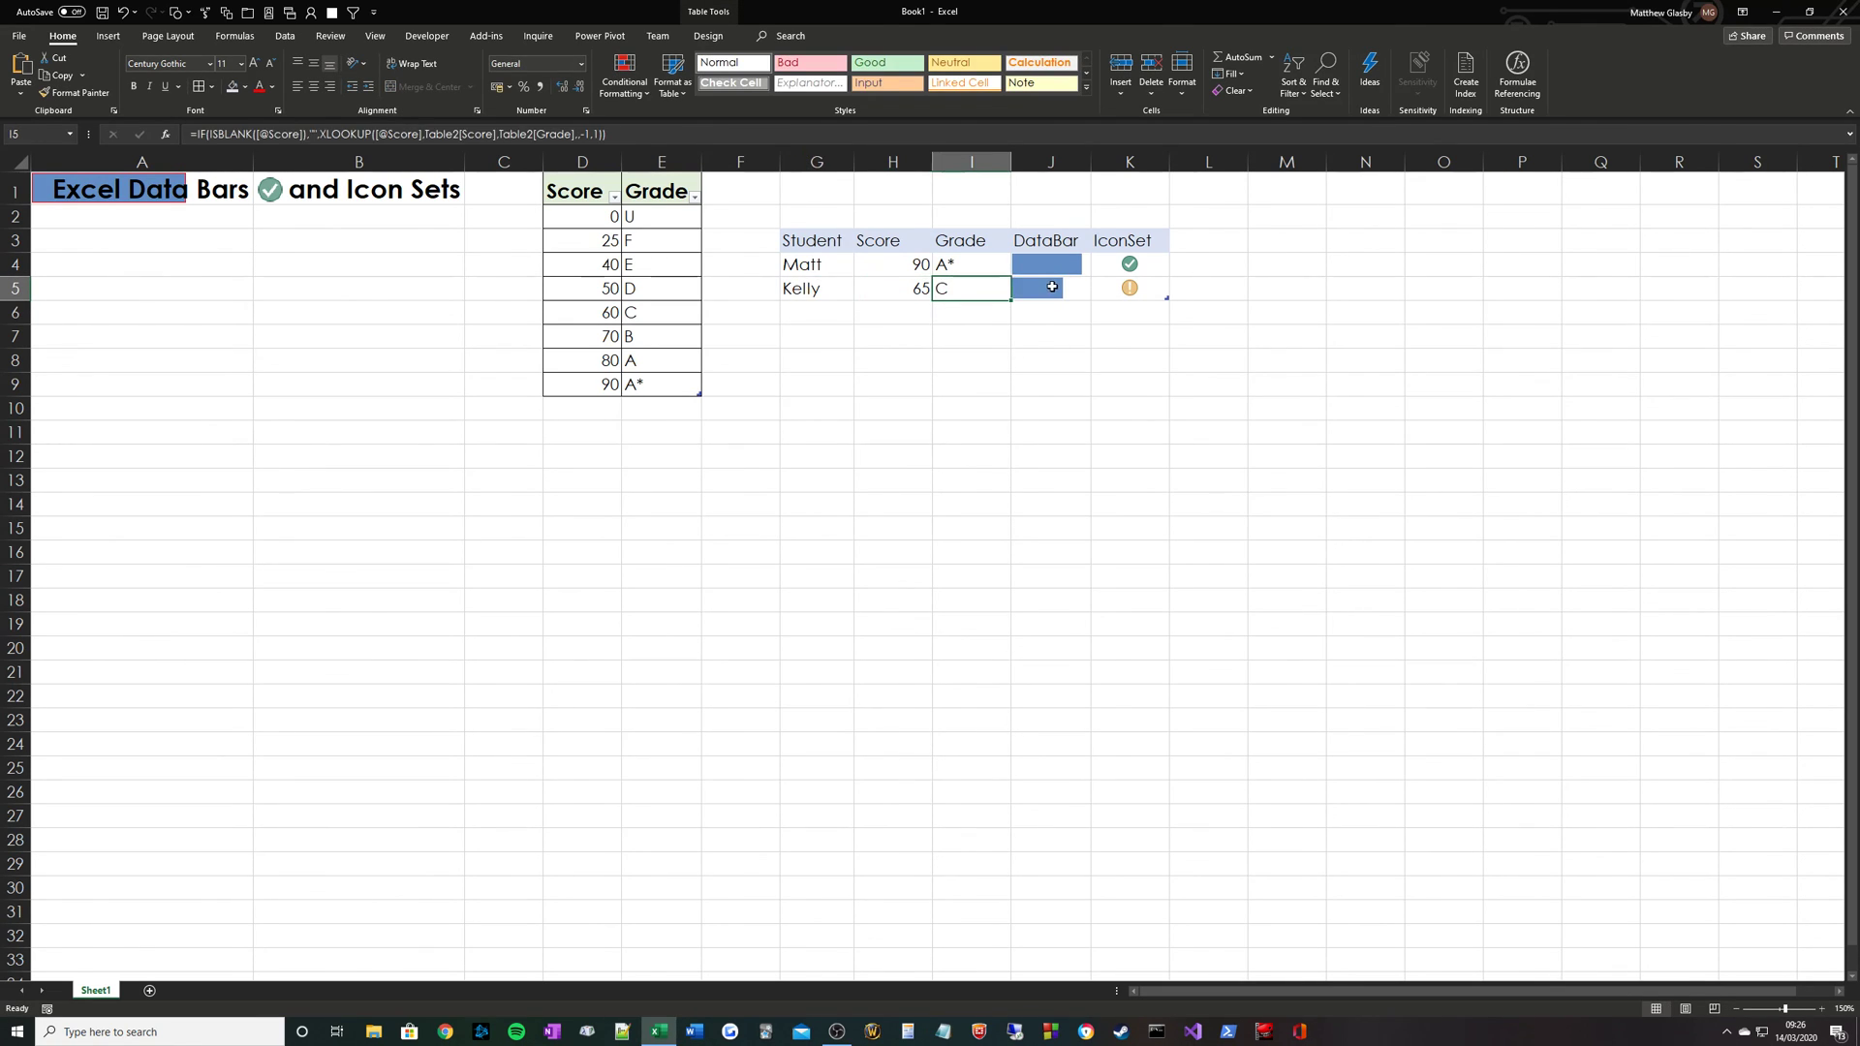
# - Add a third row to the student table with the student's first name and a score of 22
pyautogui.press('Right')
pyautogui.press('Right')
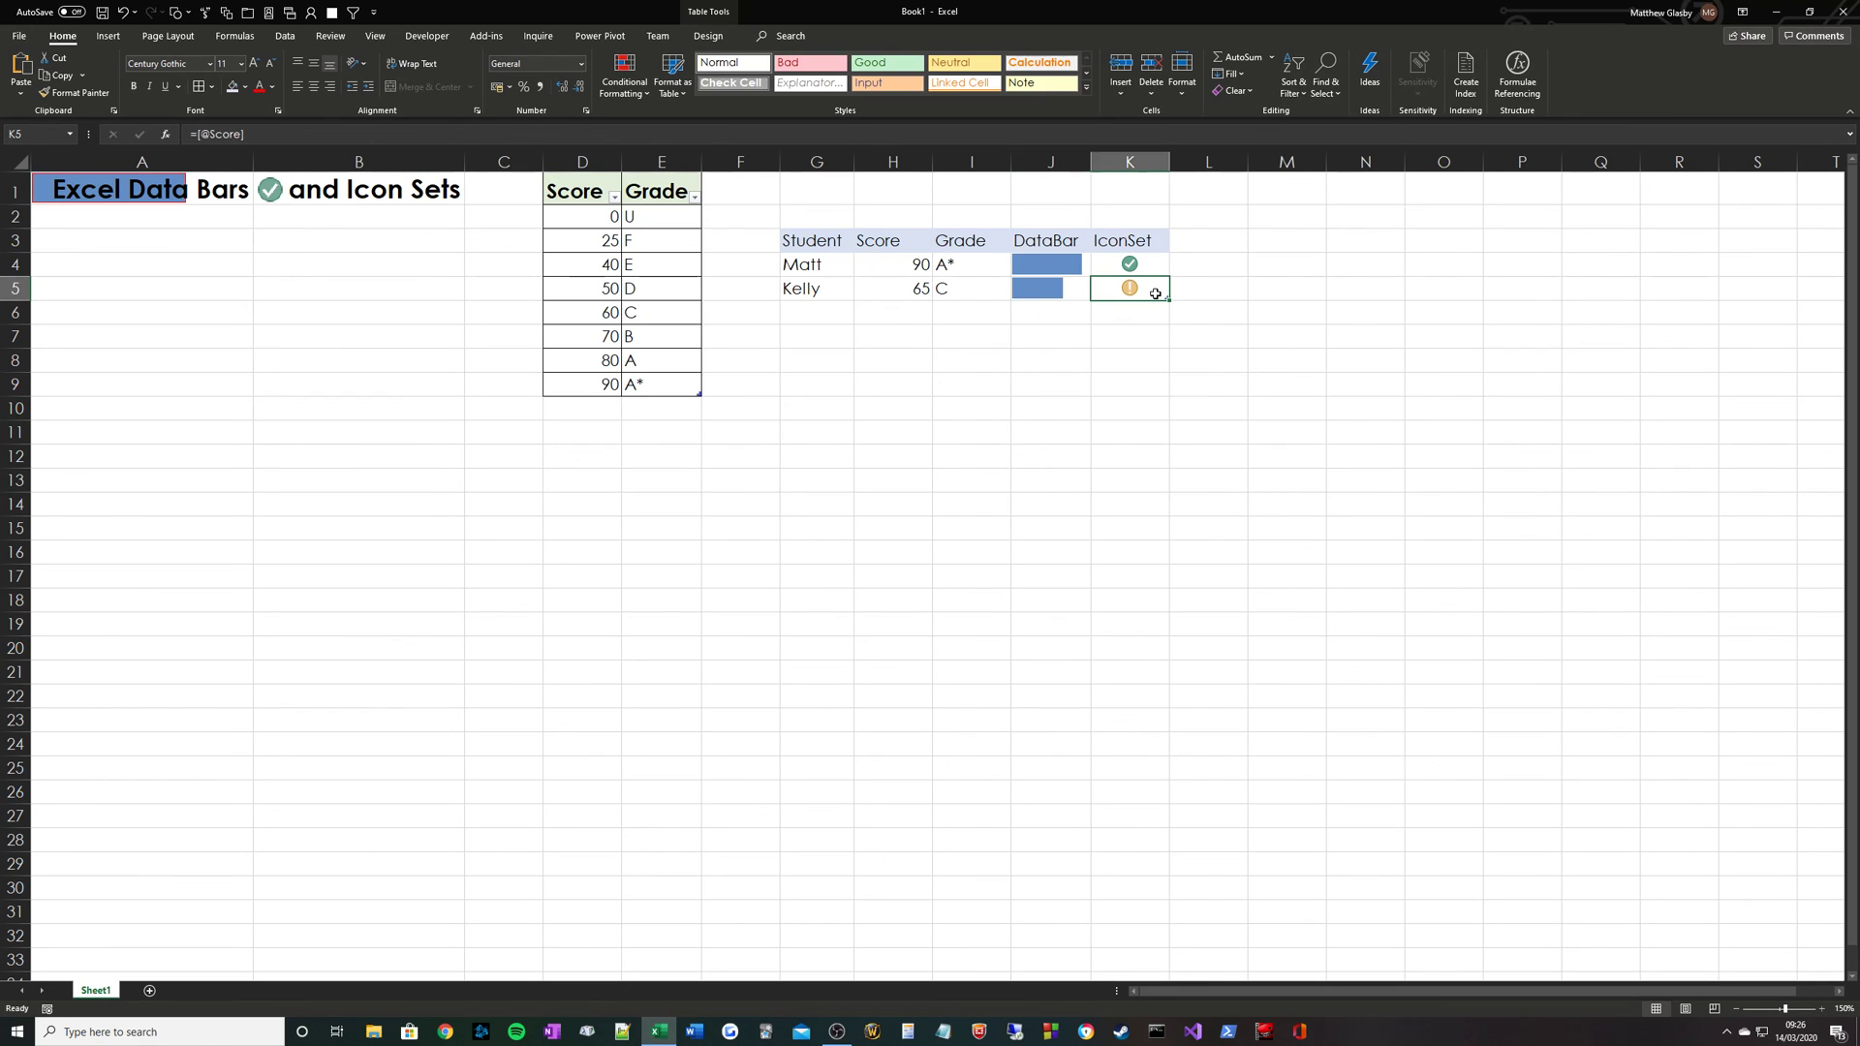
pyautogui.press('Tab')
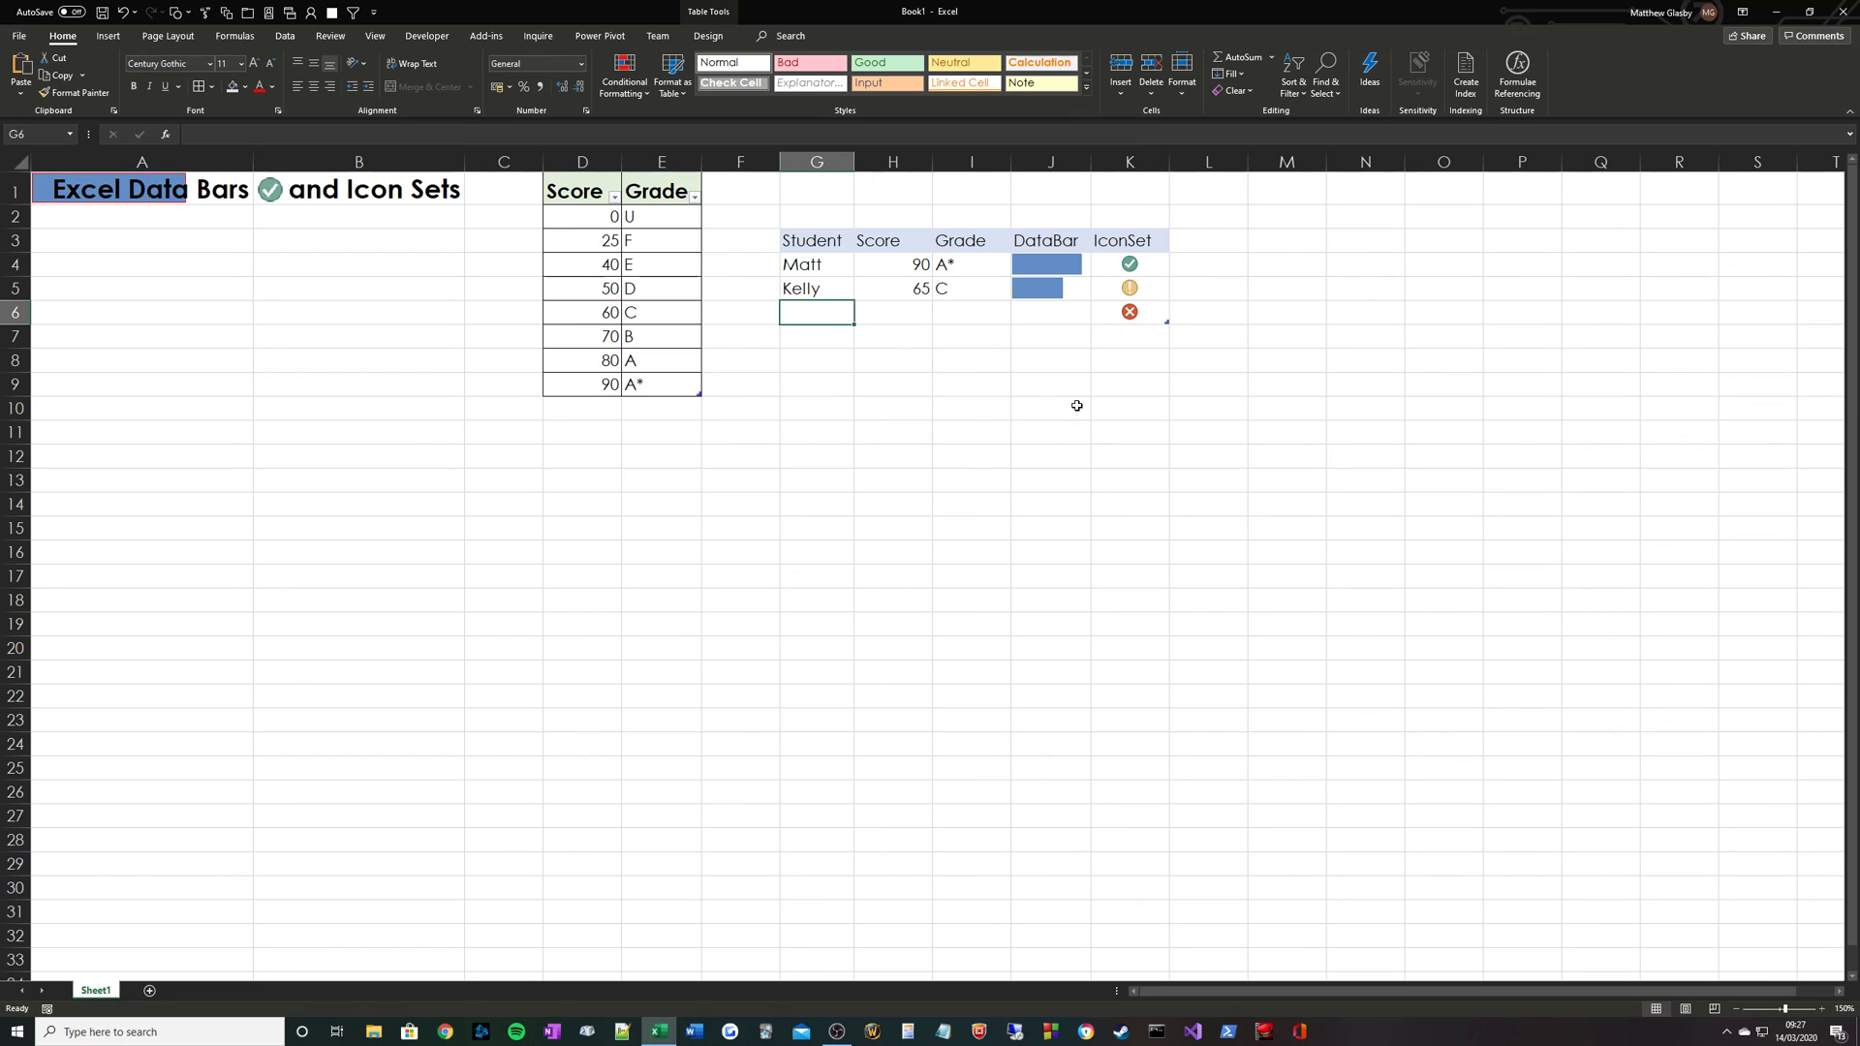
pyautogui.write('Jasmine')
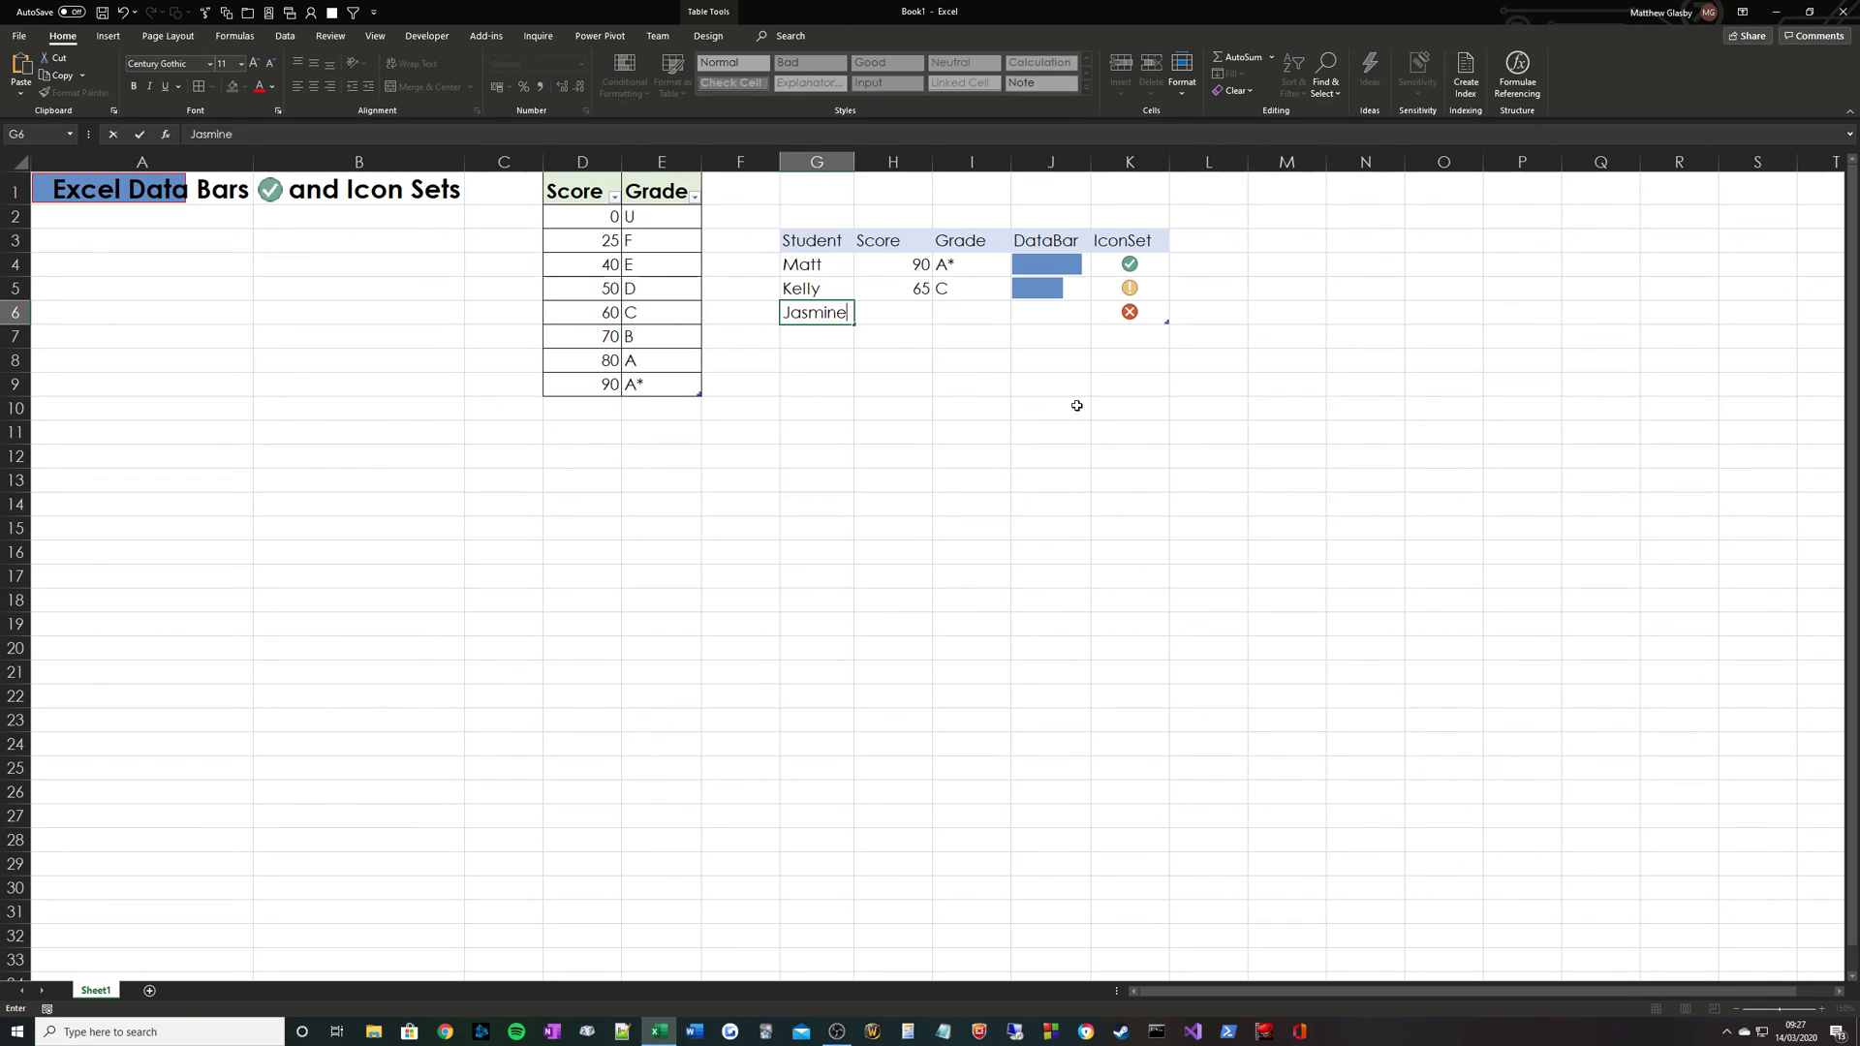
pyautogui.press('Tab')
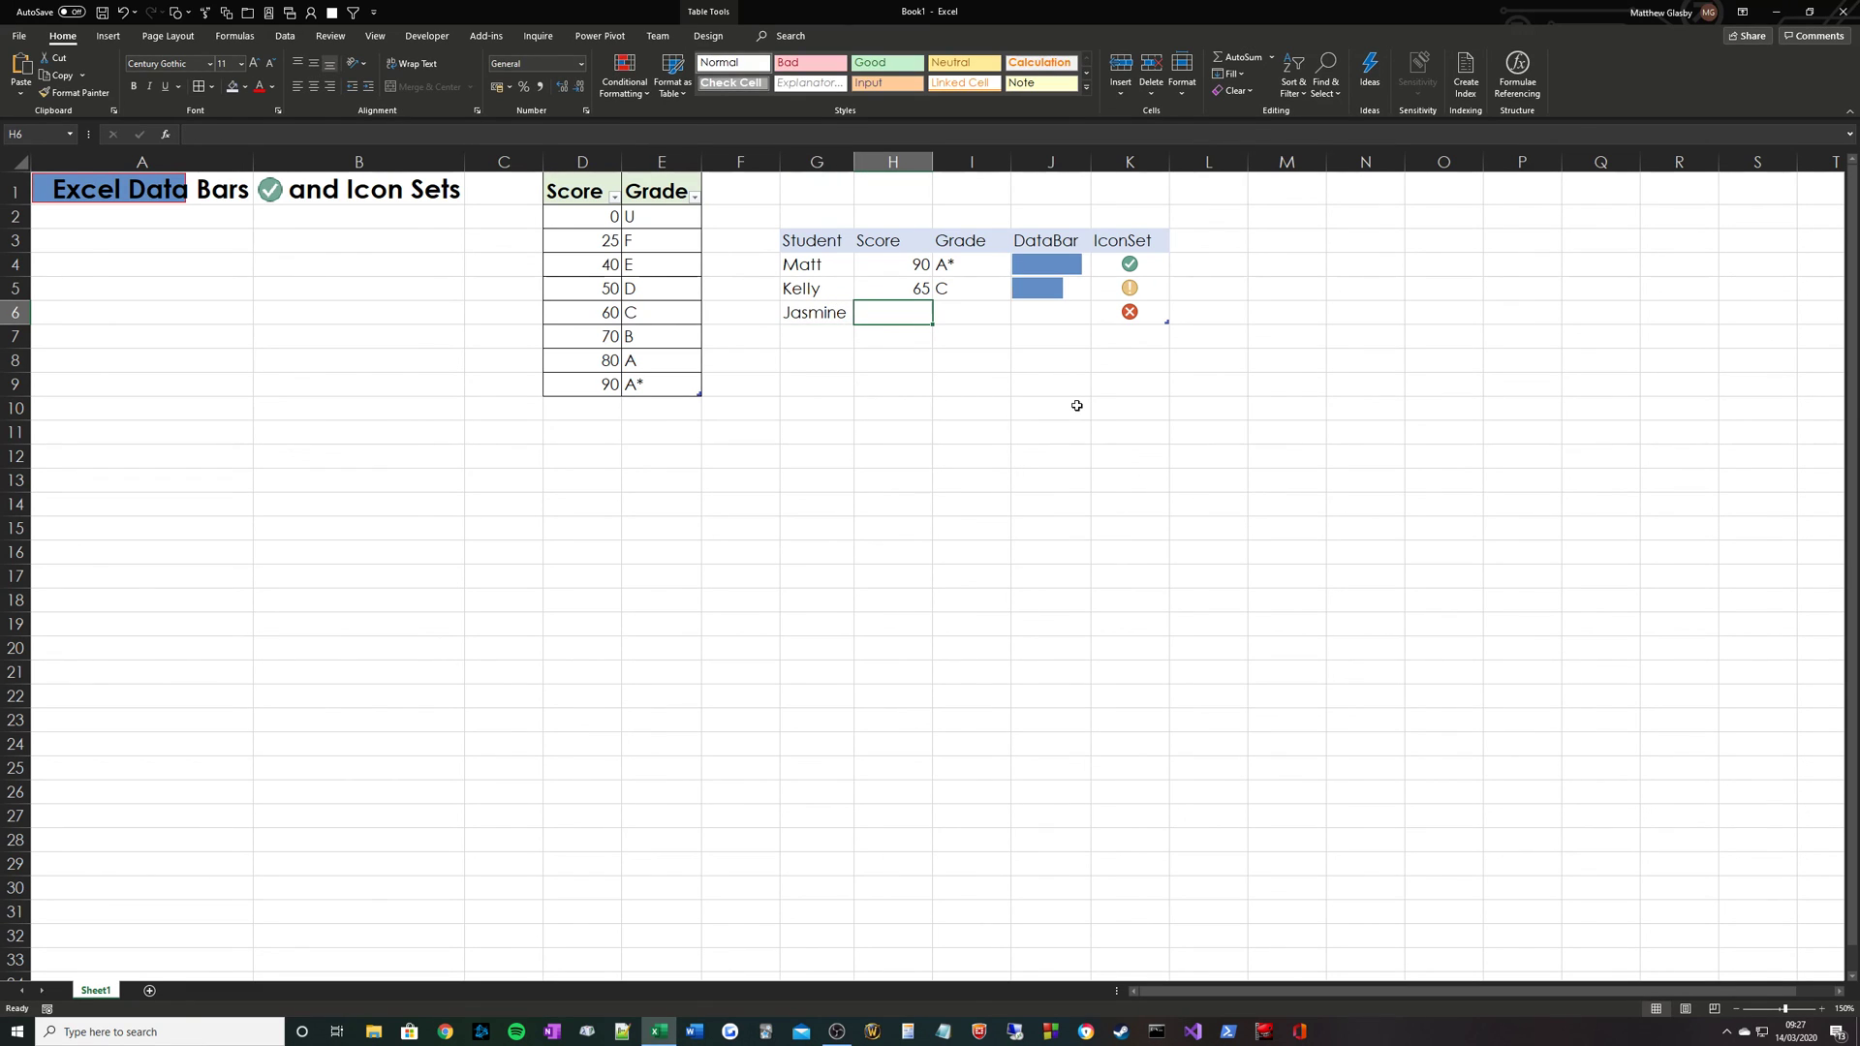
pyautogui.write('22')
pyautogui.press('Tab')
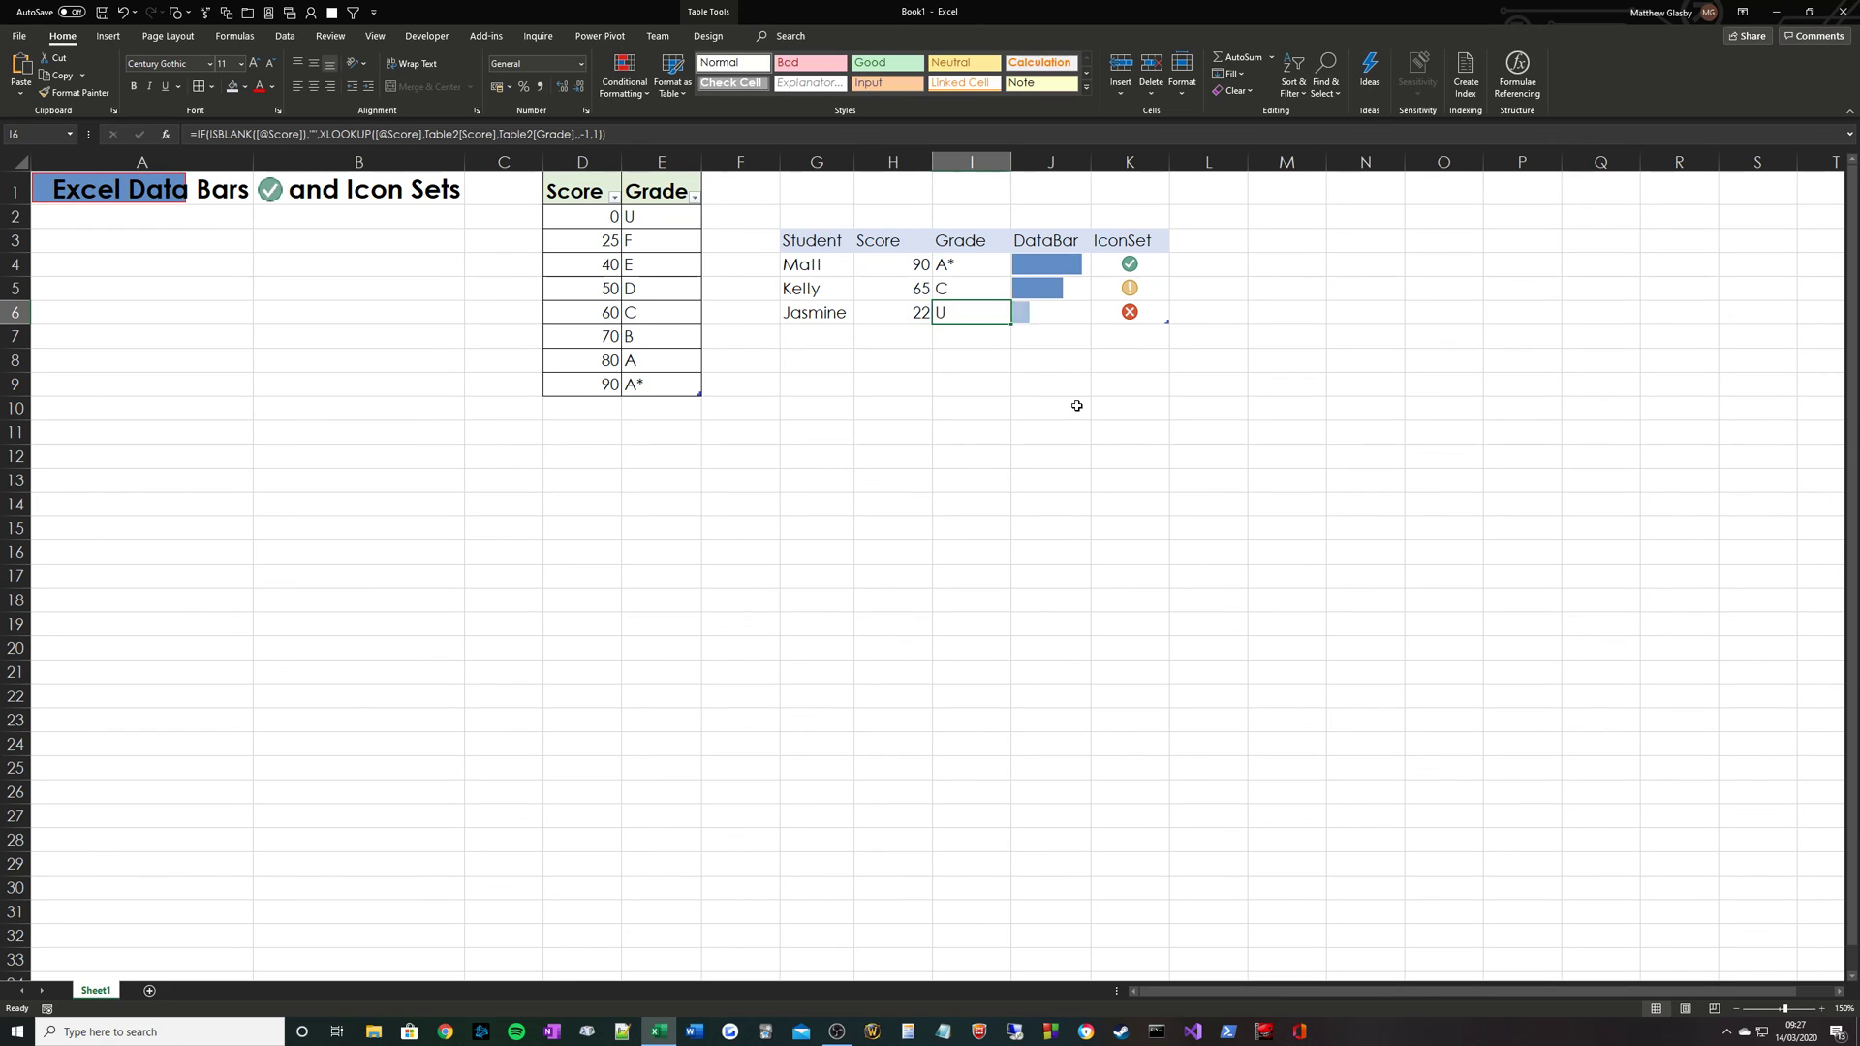
# - Examine the new student's DataBar and IconSet cells against the other rows of the student table
pyautogui.click(1029, 308)
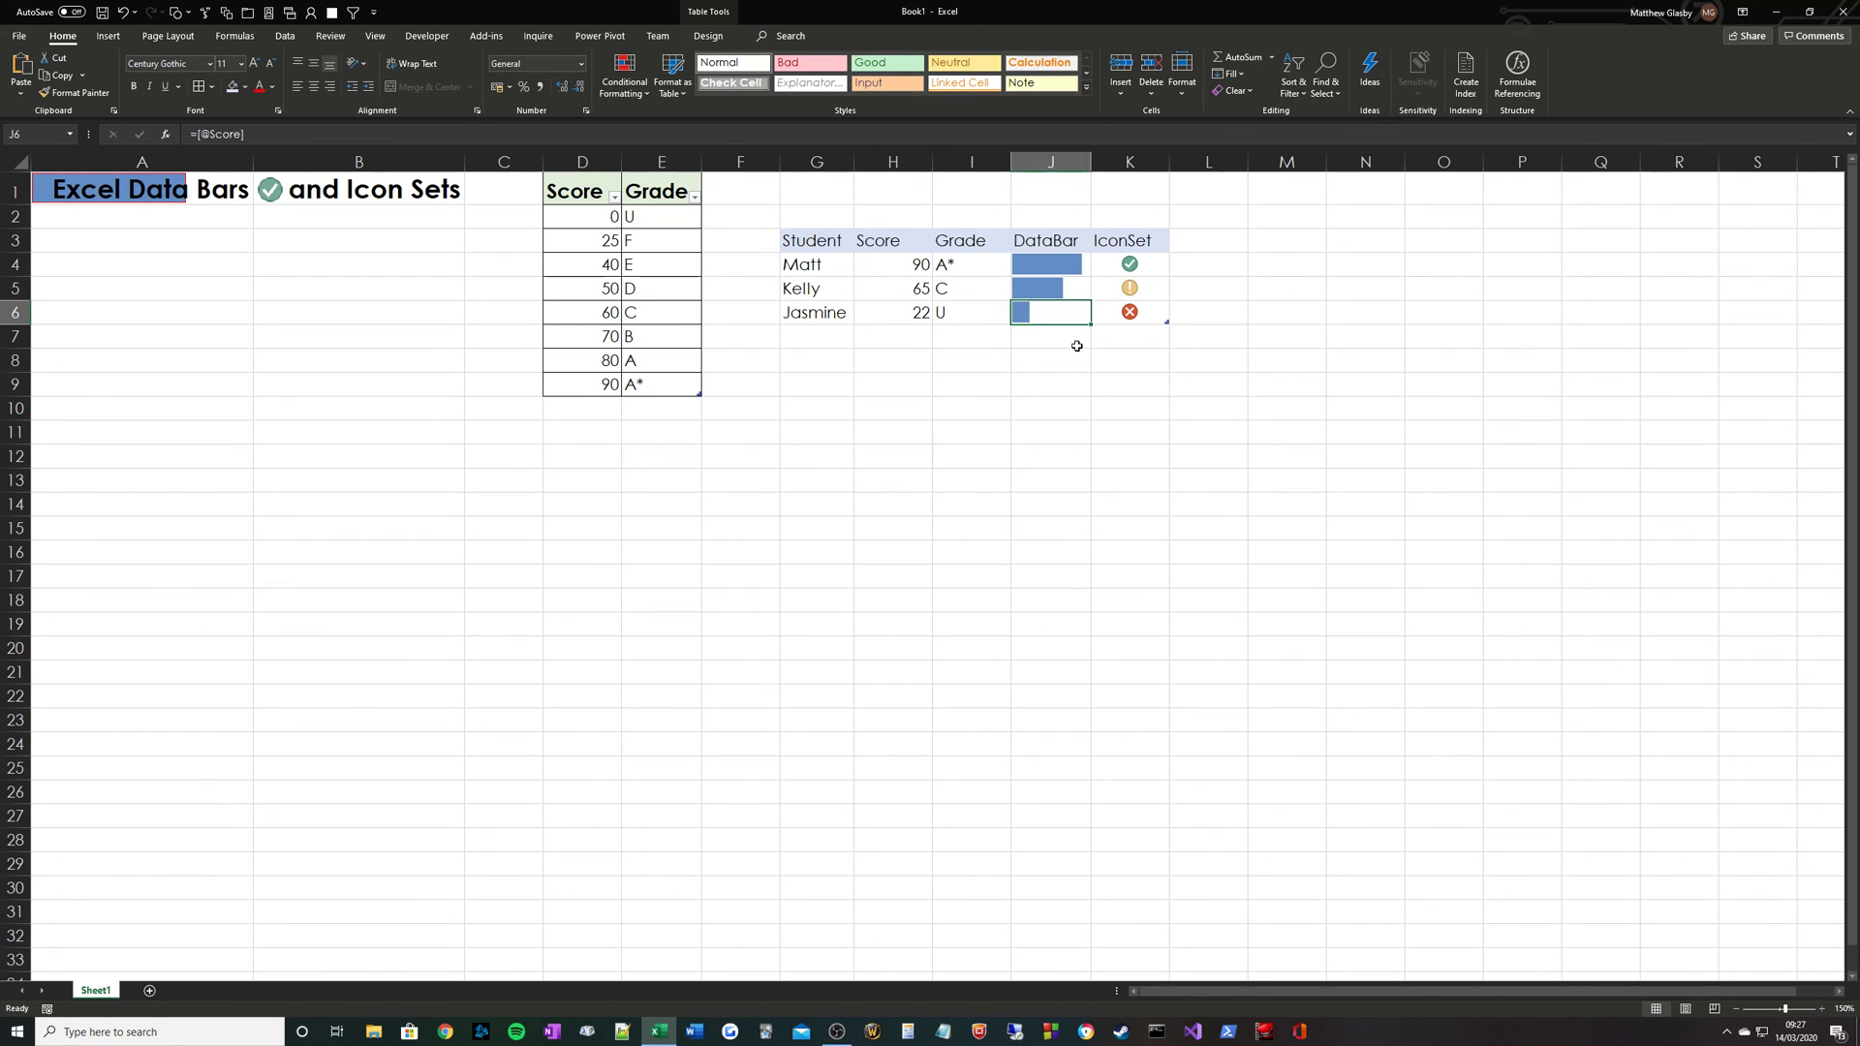
pyautogui.click(1137, 312)
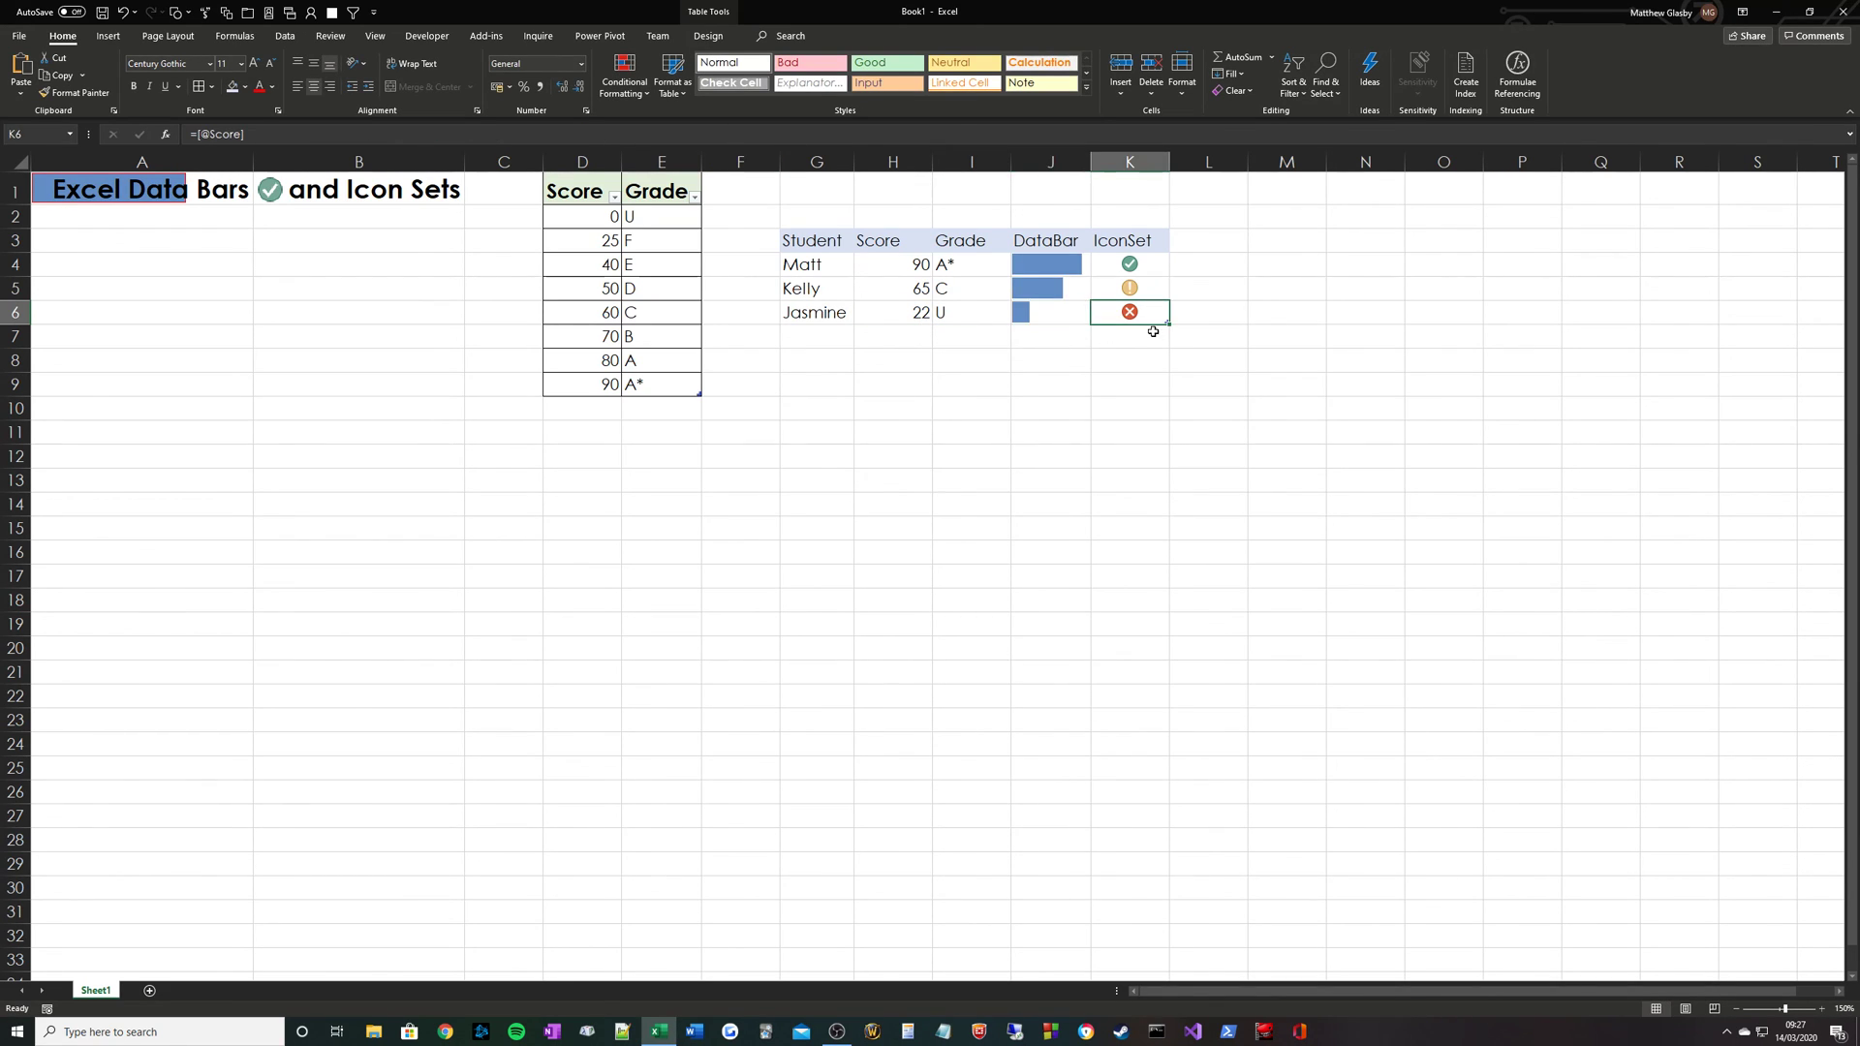
pyautogui.click(1135, 404)
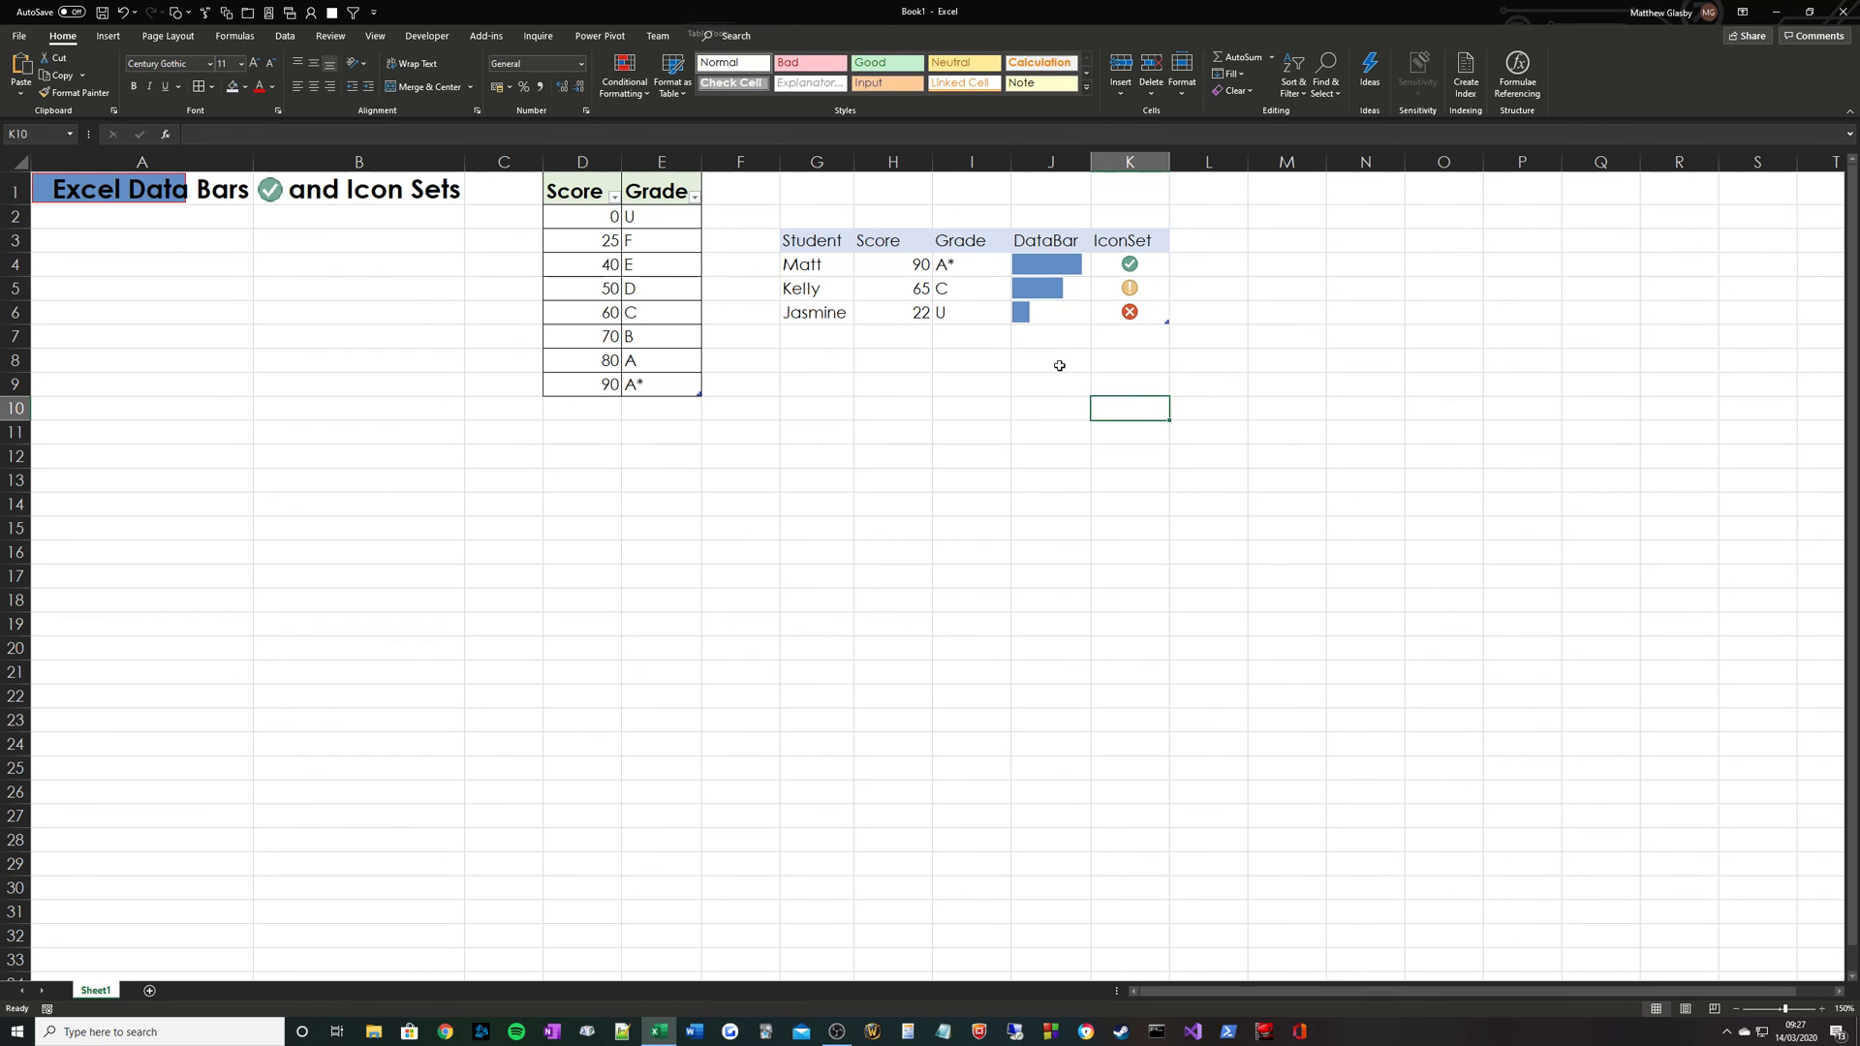
pyautogui.click(785, 232)
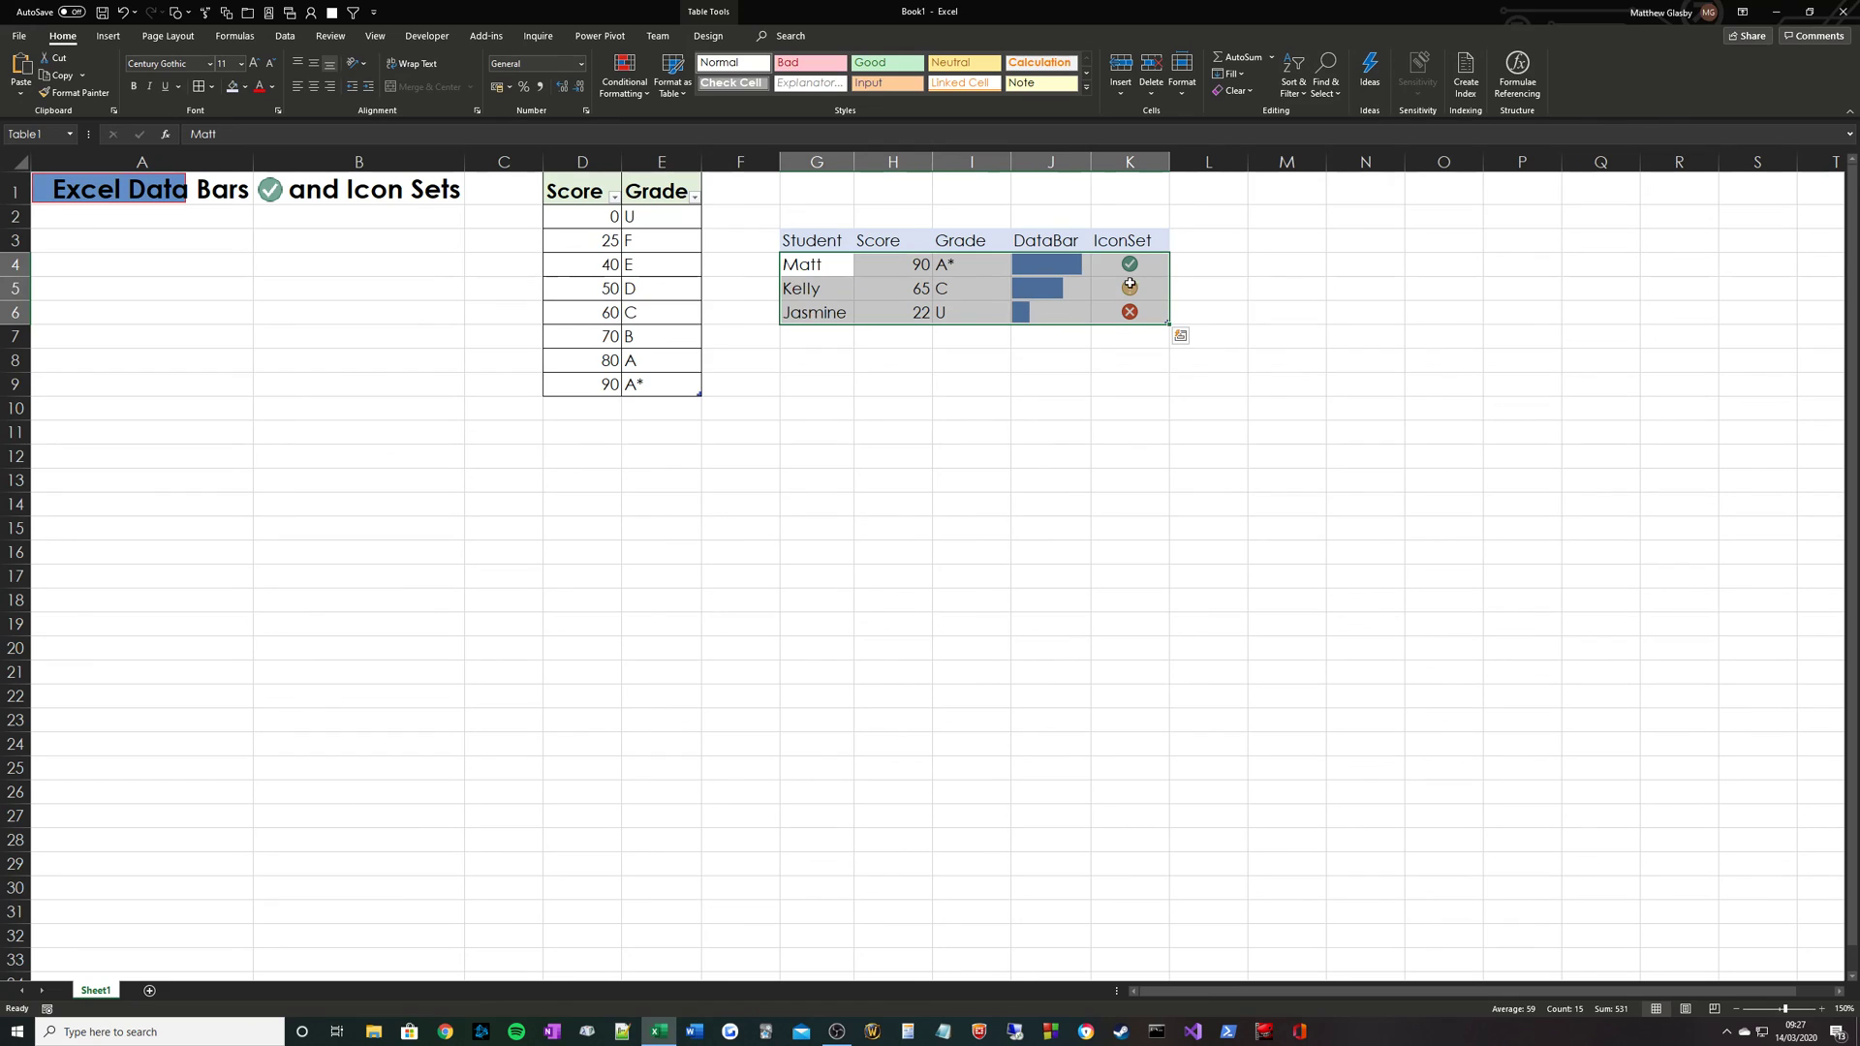
pyautogui.click(808, 309)
pyautogui.moveTo(809, 309); pyautogui.dragTo(1158, 276)
pyautogui.click(1149, 311)
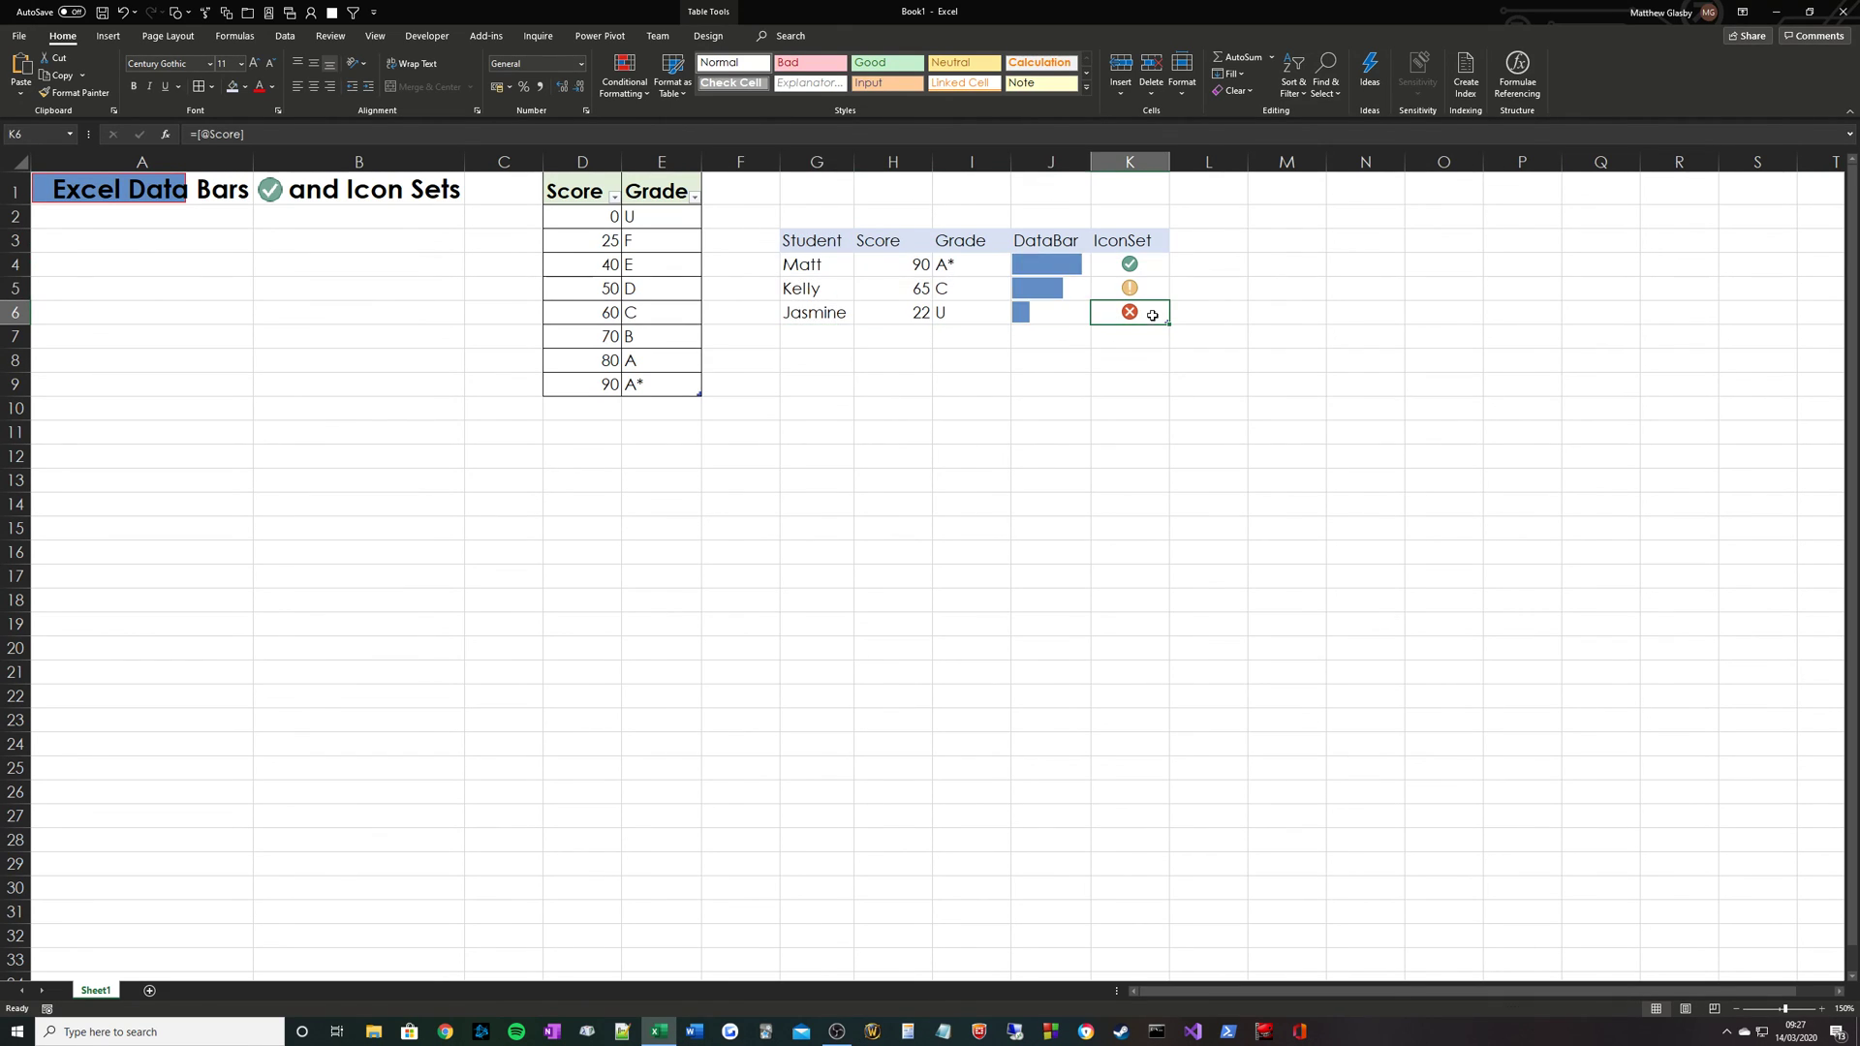
# - Set the third student's score to 58 and check the Grade, DataBar and IconSet columns of all students
pyautogui.click(905, 306)
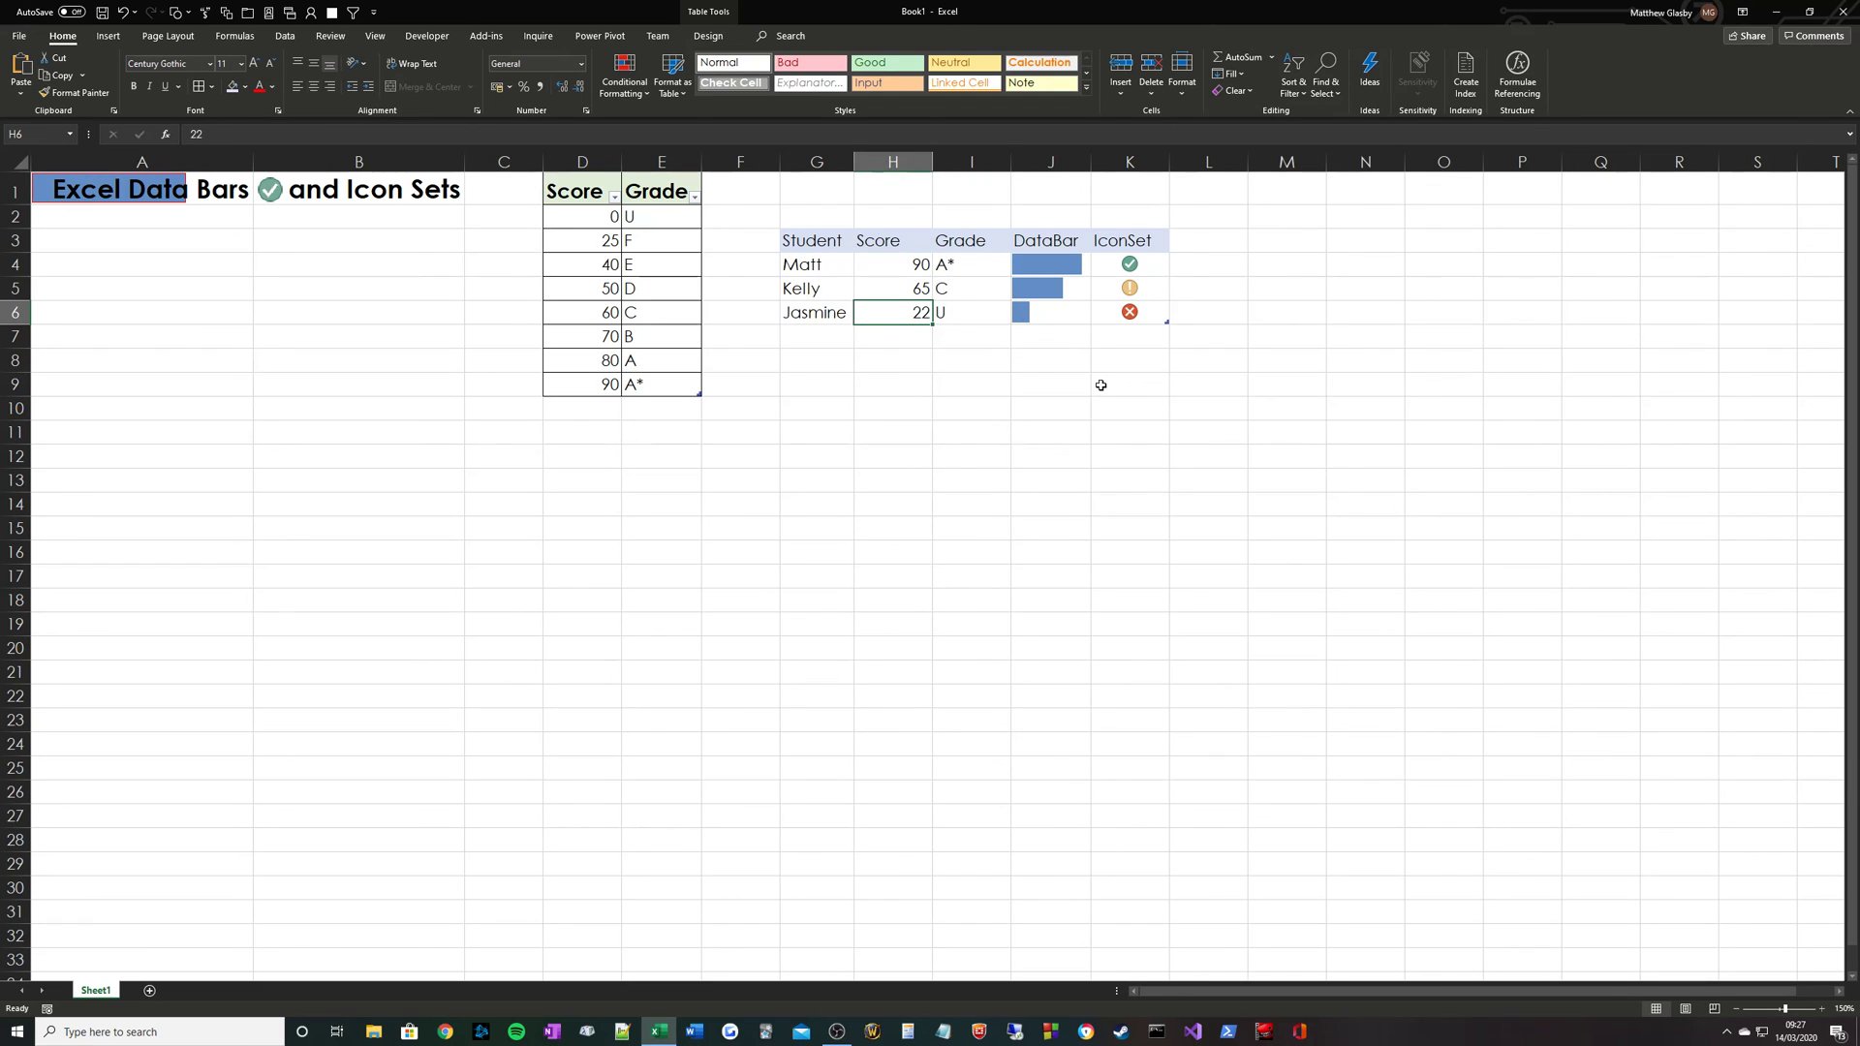
pyautogui.write('58')
pyautogui.press('Return')
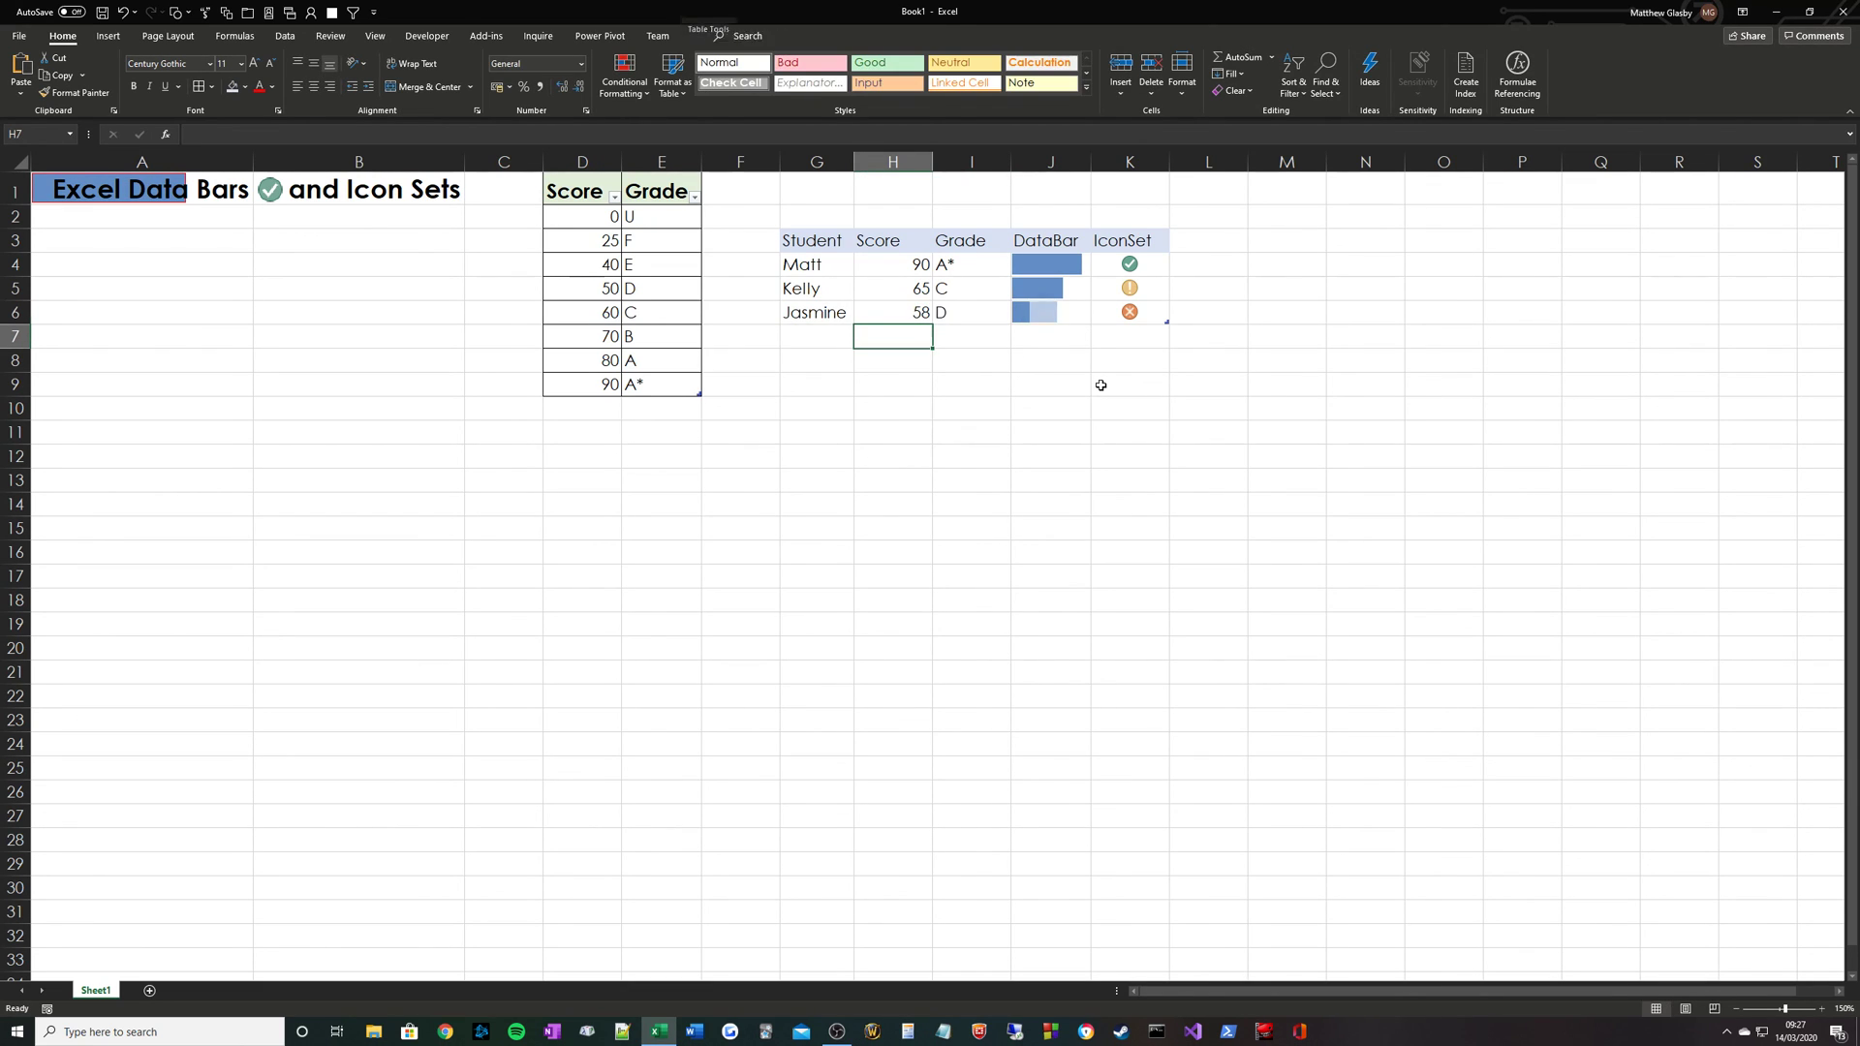
pyautogui.click(966, 265)
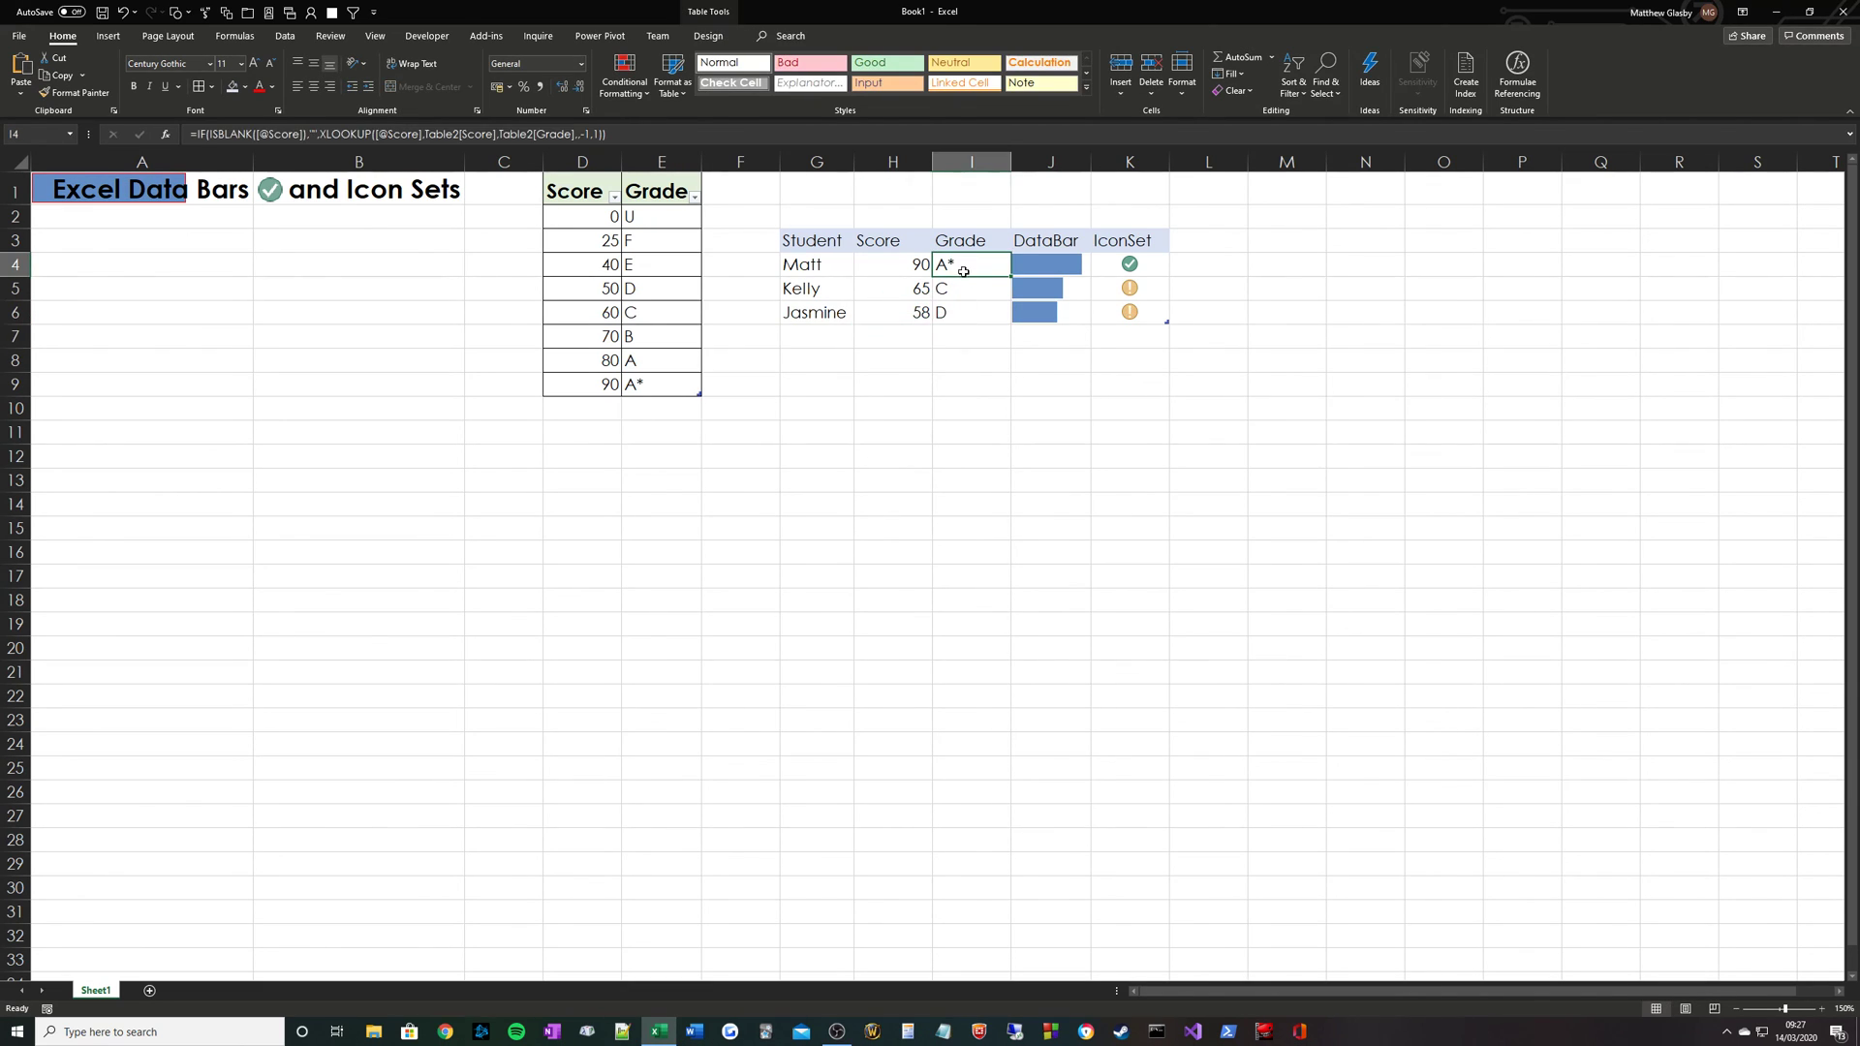
pyautogui.click(968, 294)
pyautogui.click(967, 321)
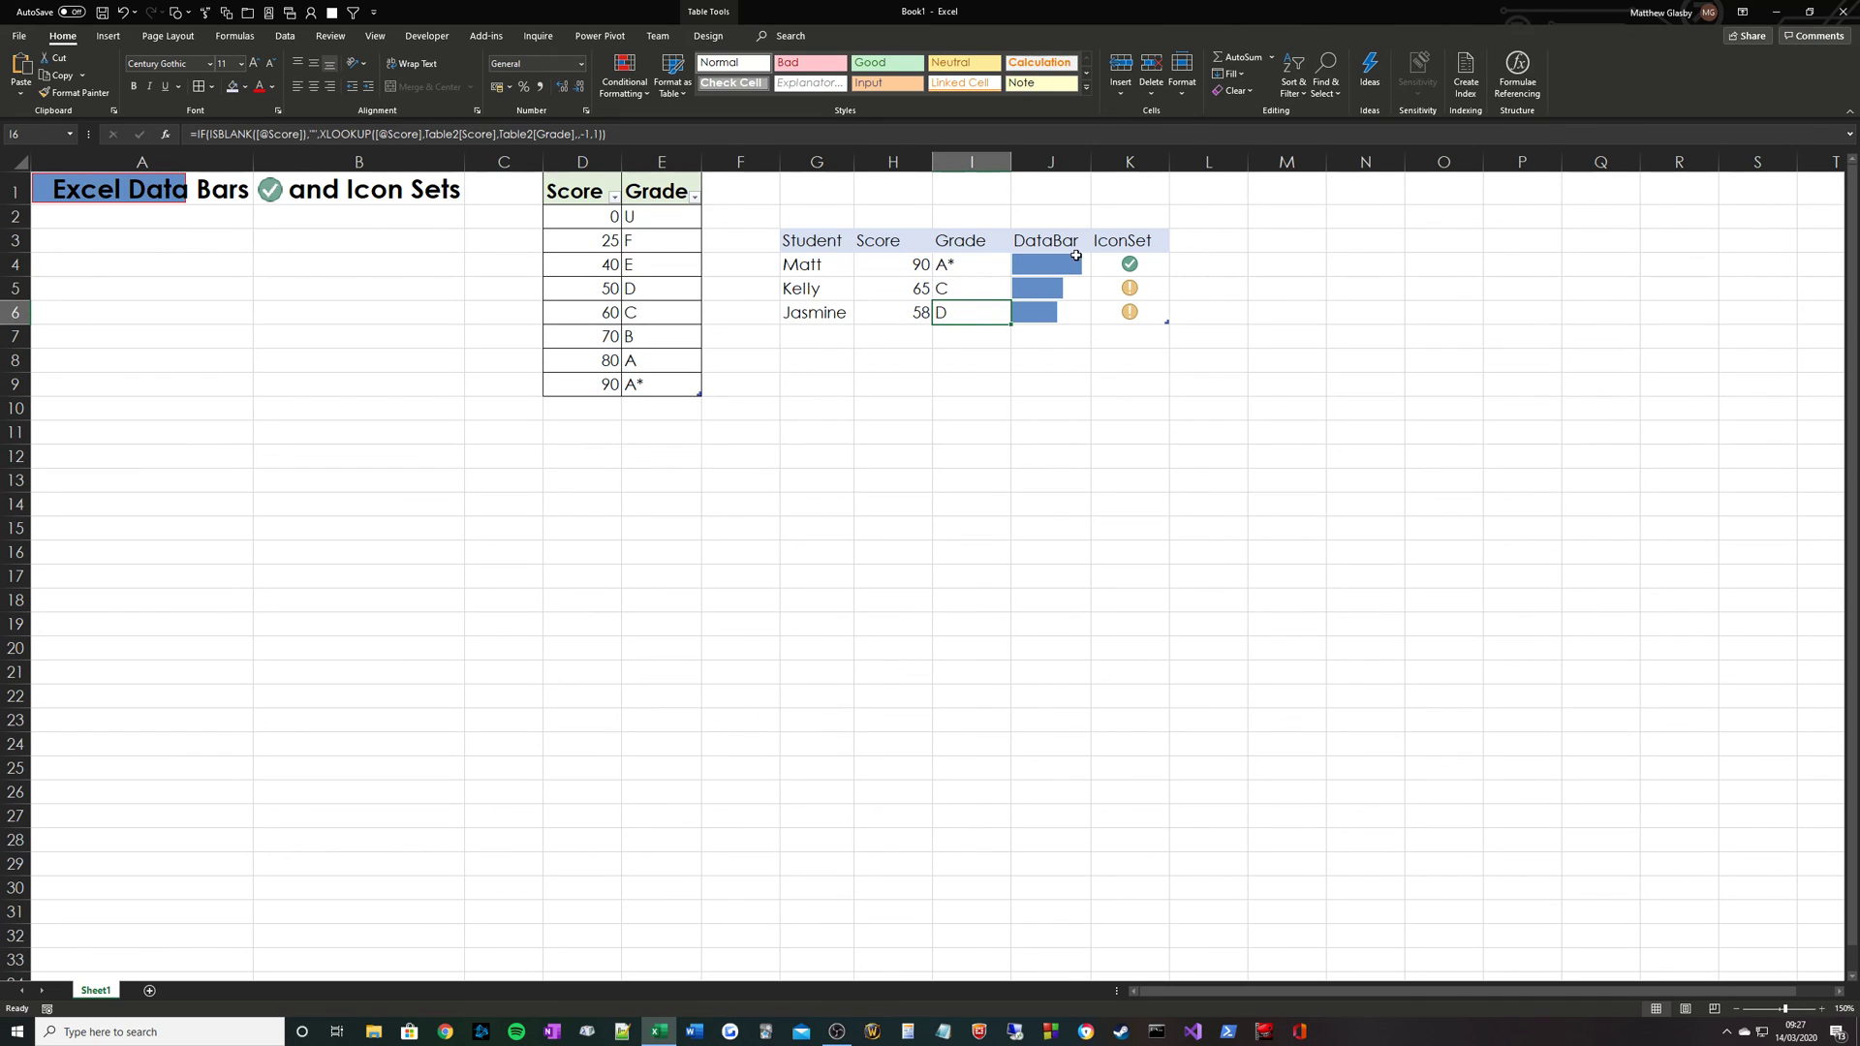
pyautogui.moveTo(1066, 260); pyautogui.dragTo(1053, 310)
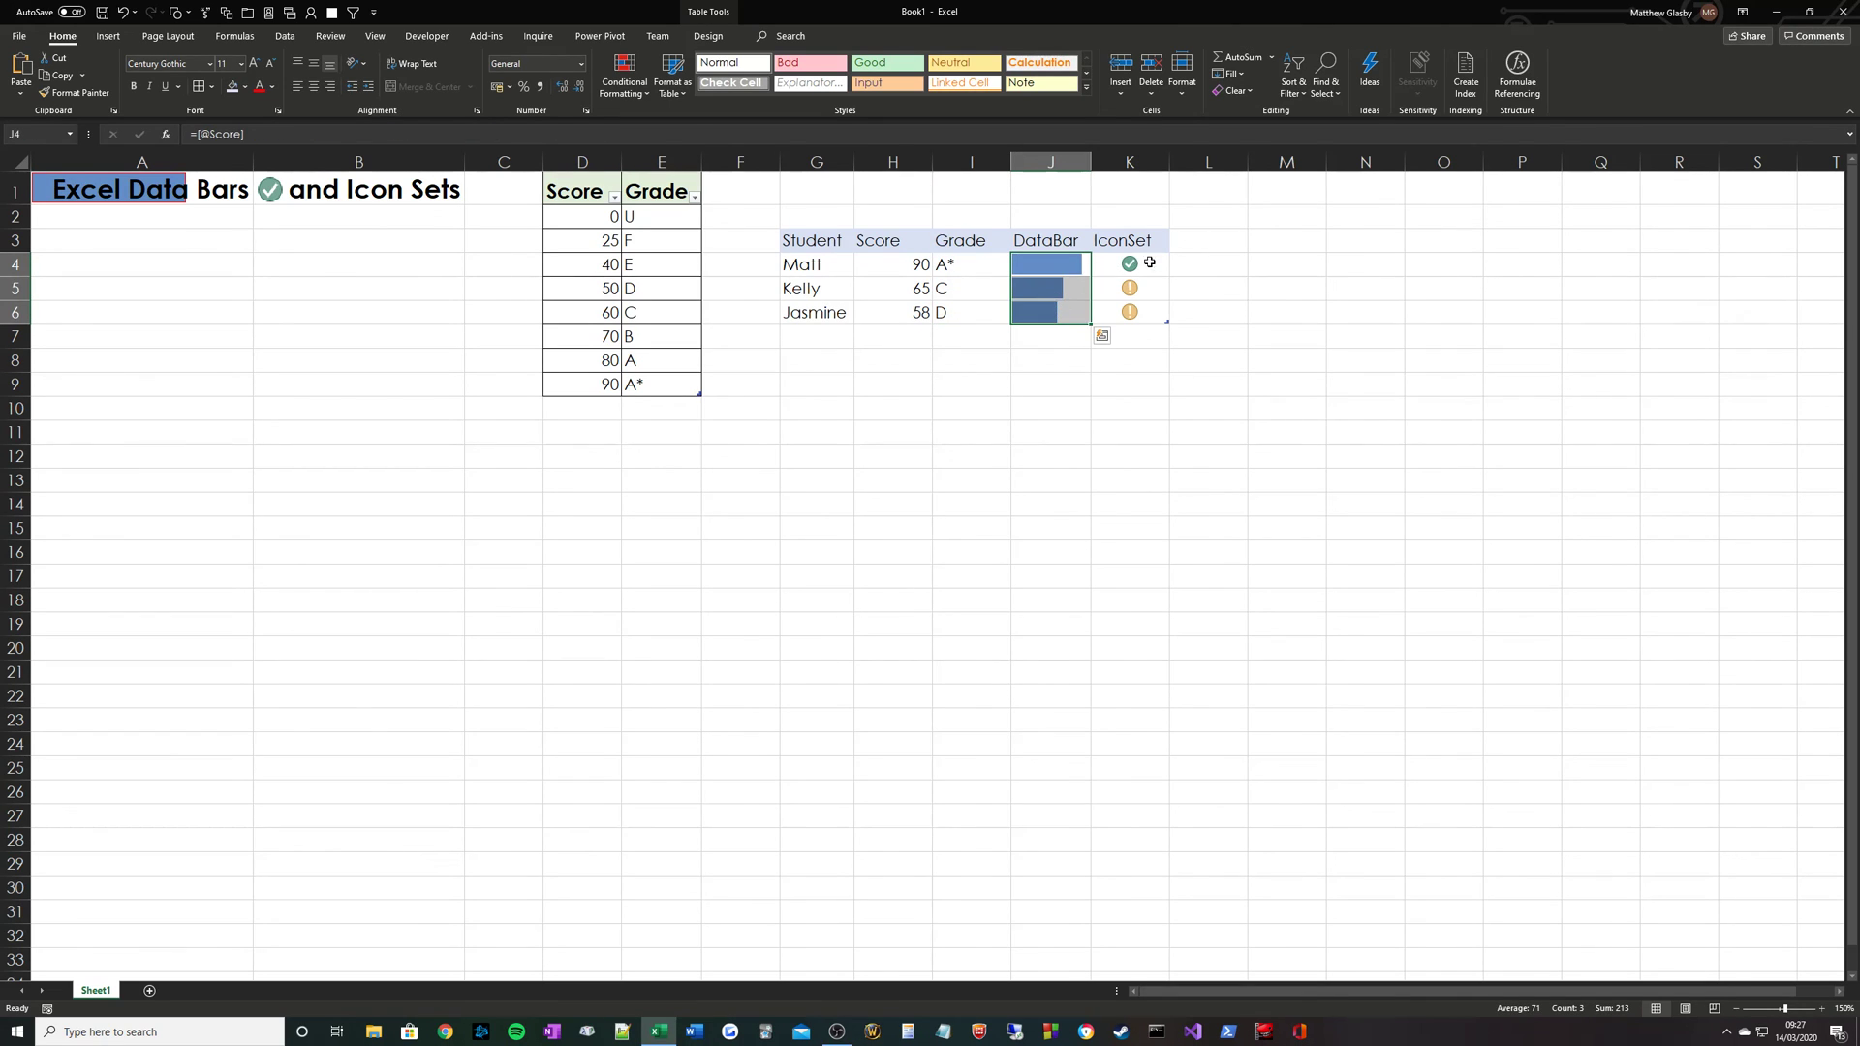
pyautogui.moveTo(1148, 262); pyautogui.dragTo(1153, 313)
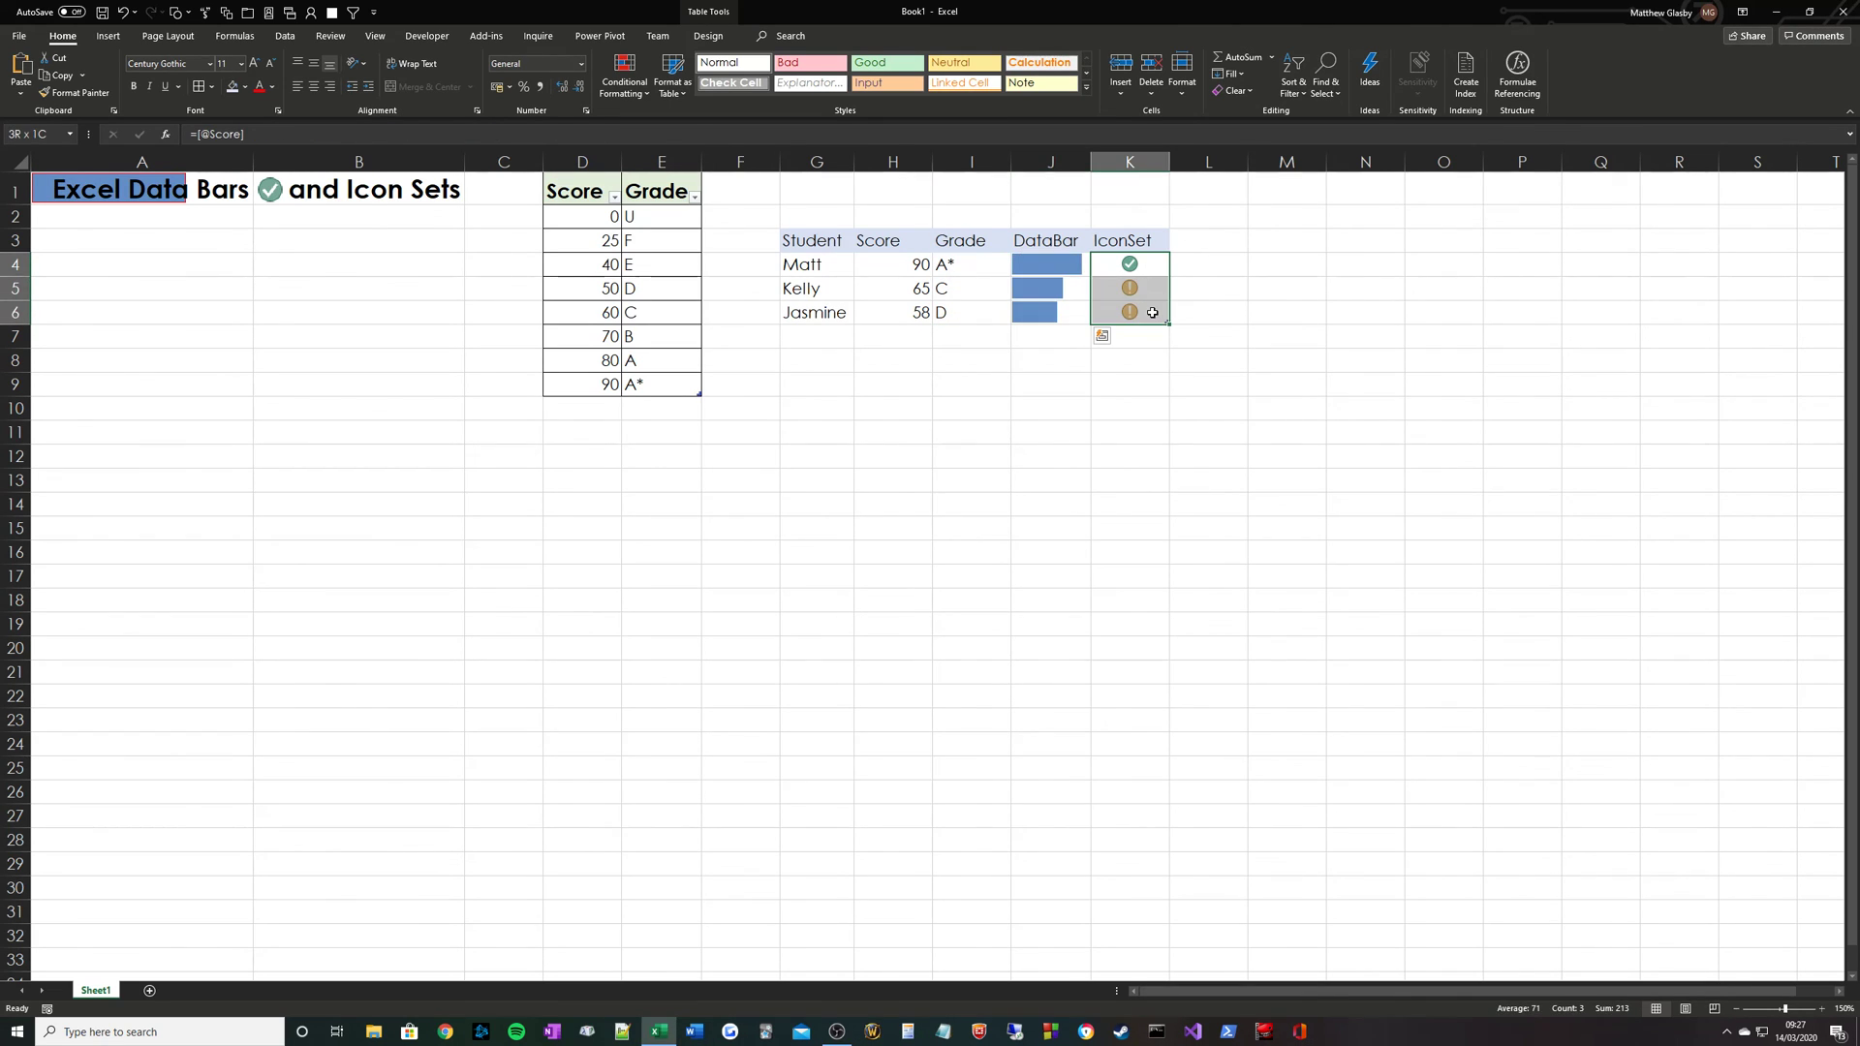
# - Apply All Borders to all the data rows of the student table
pyautogui.click(778, 229)
pyautogui.click(1024, 288)
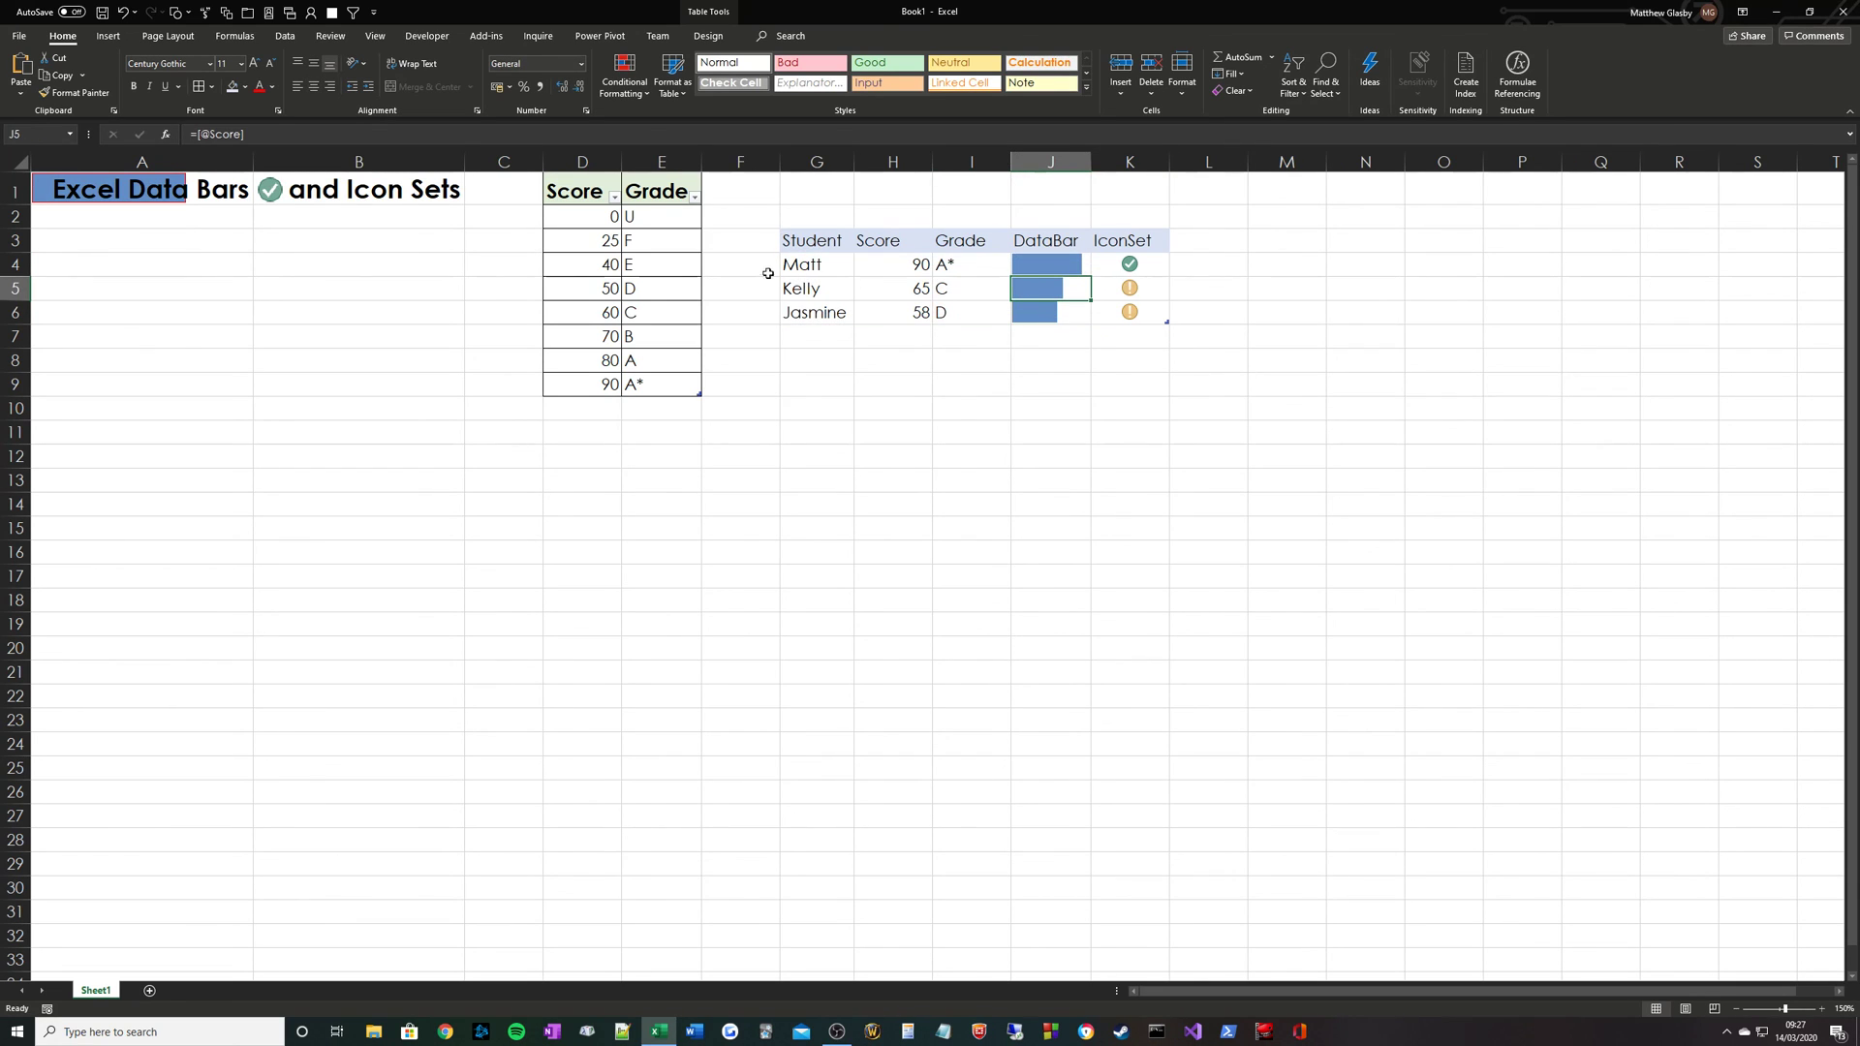
pyautogui.click(784, 226)
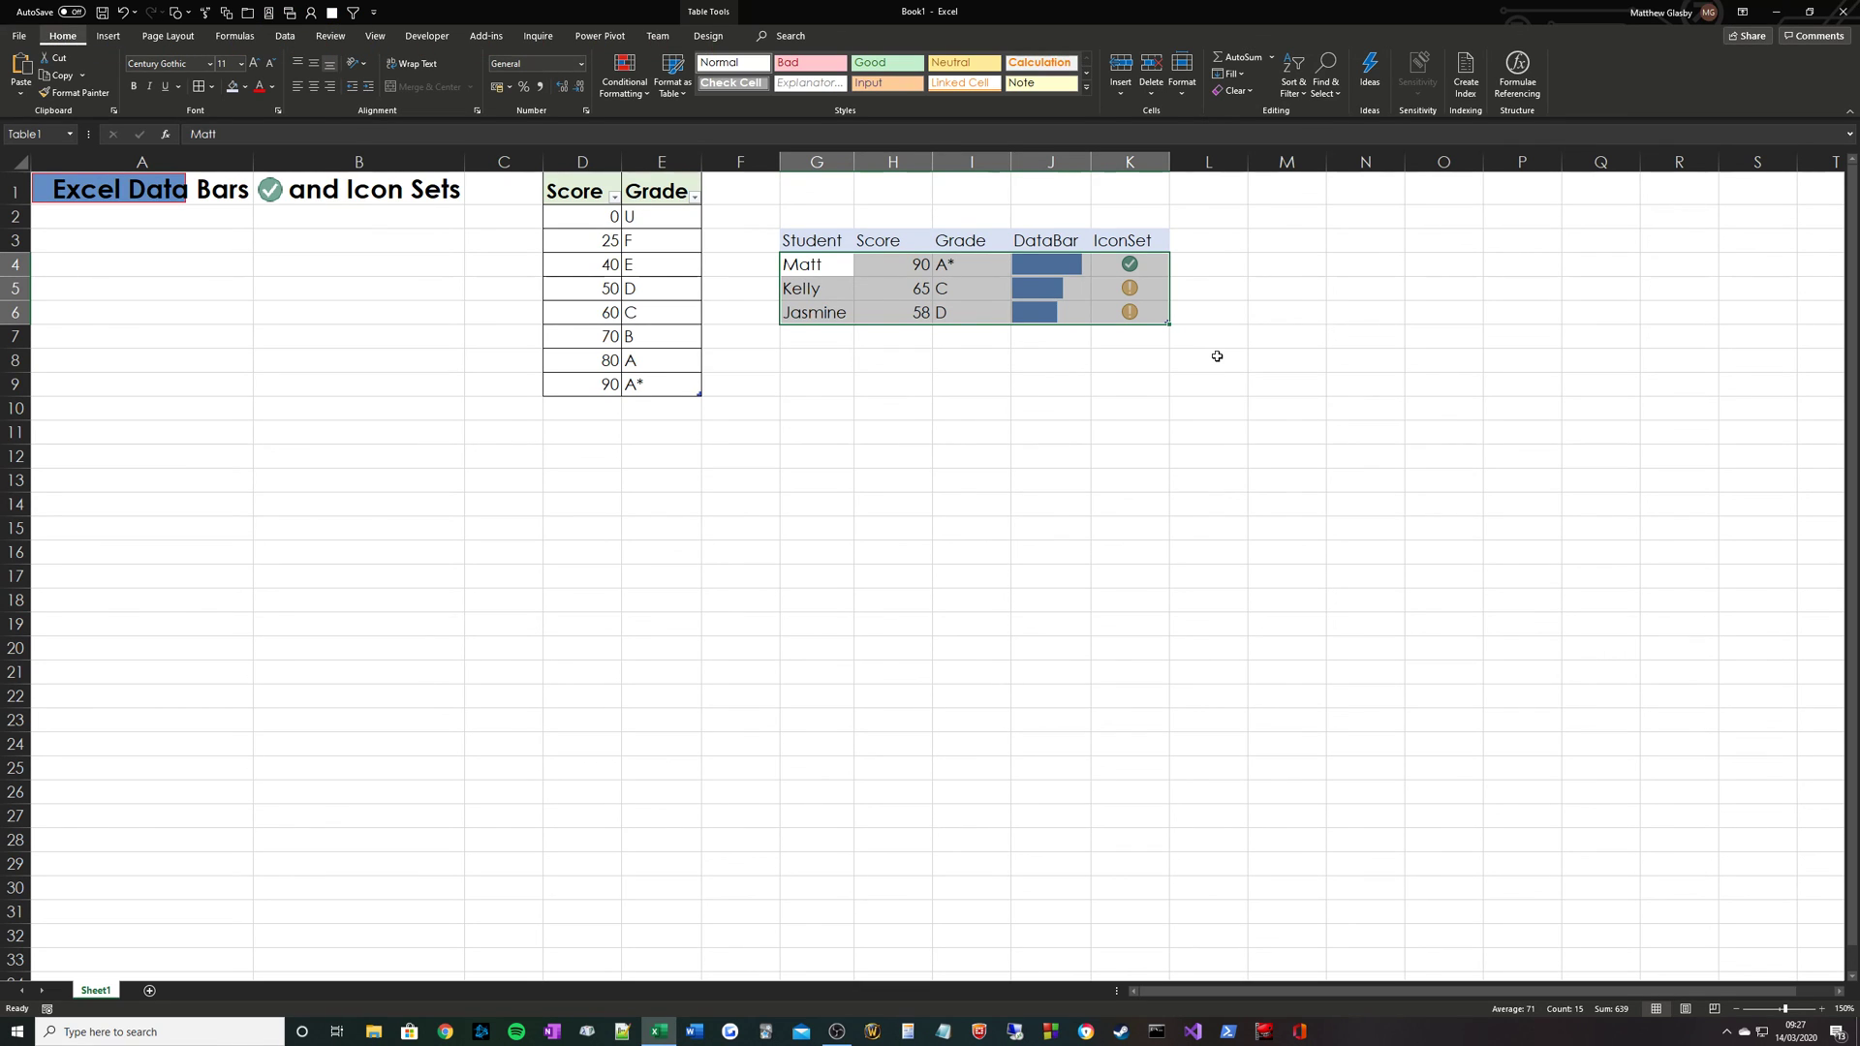
pyautogui.click(949, 305)
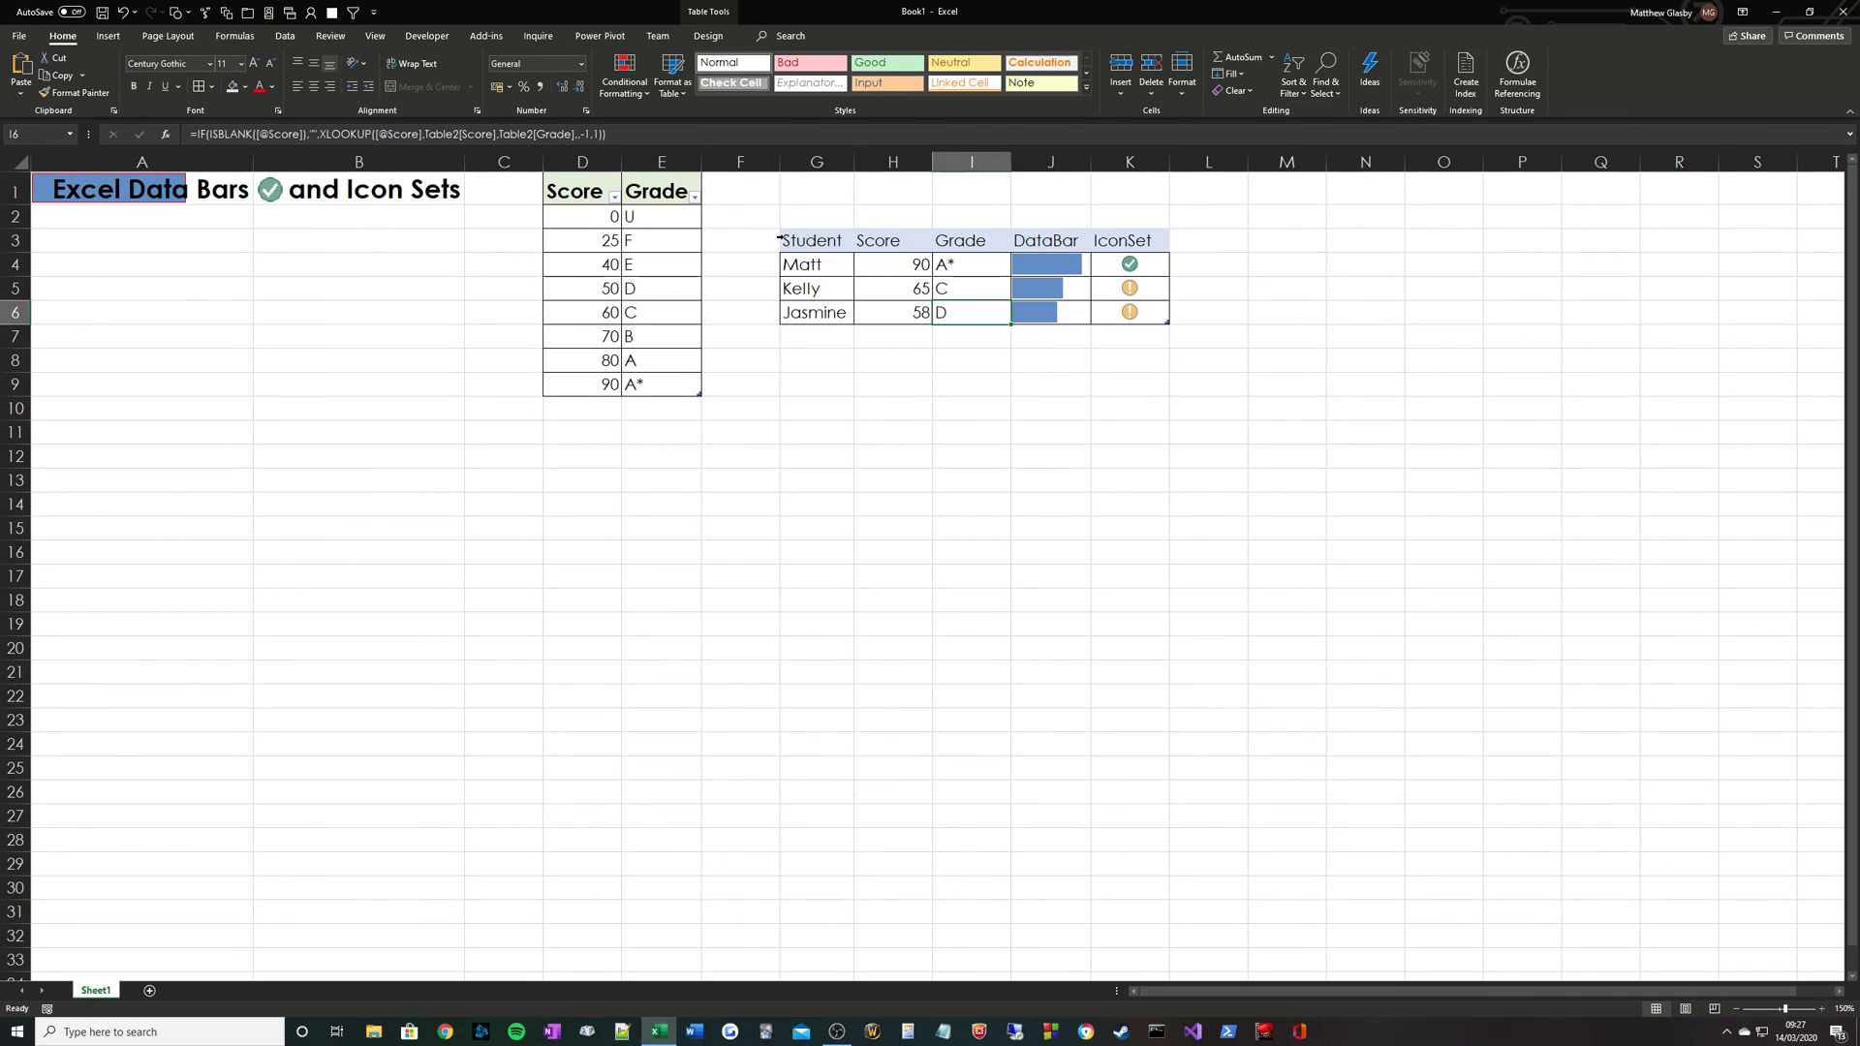
pyautogui.click(778, 237)
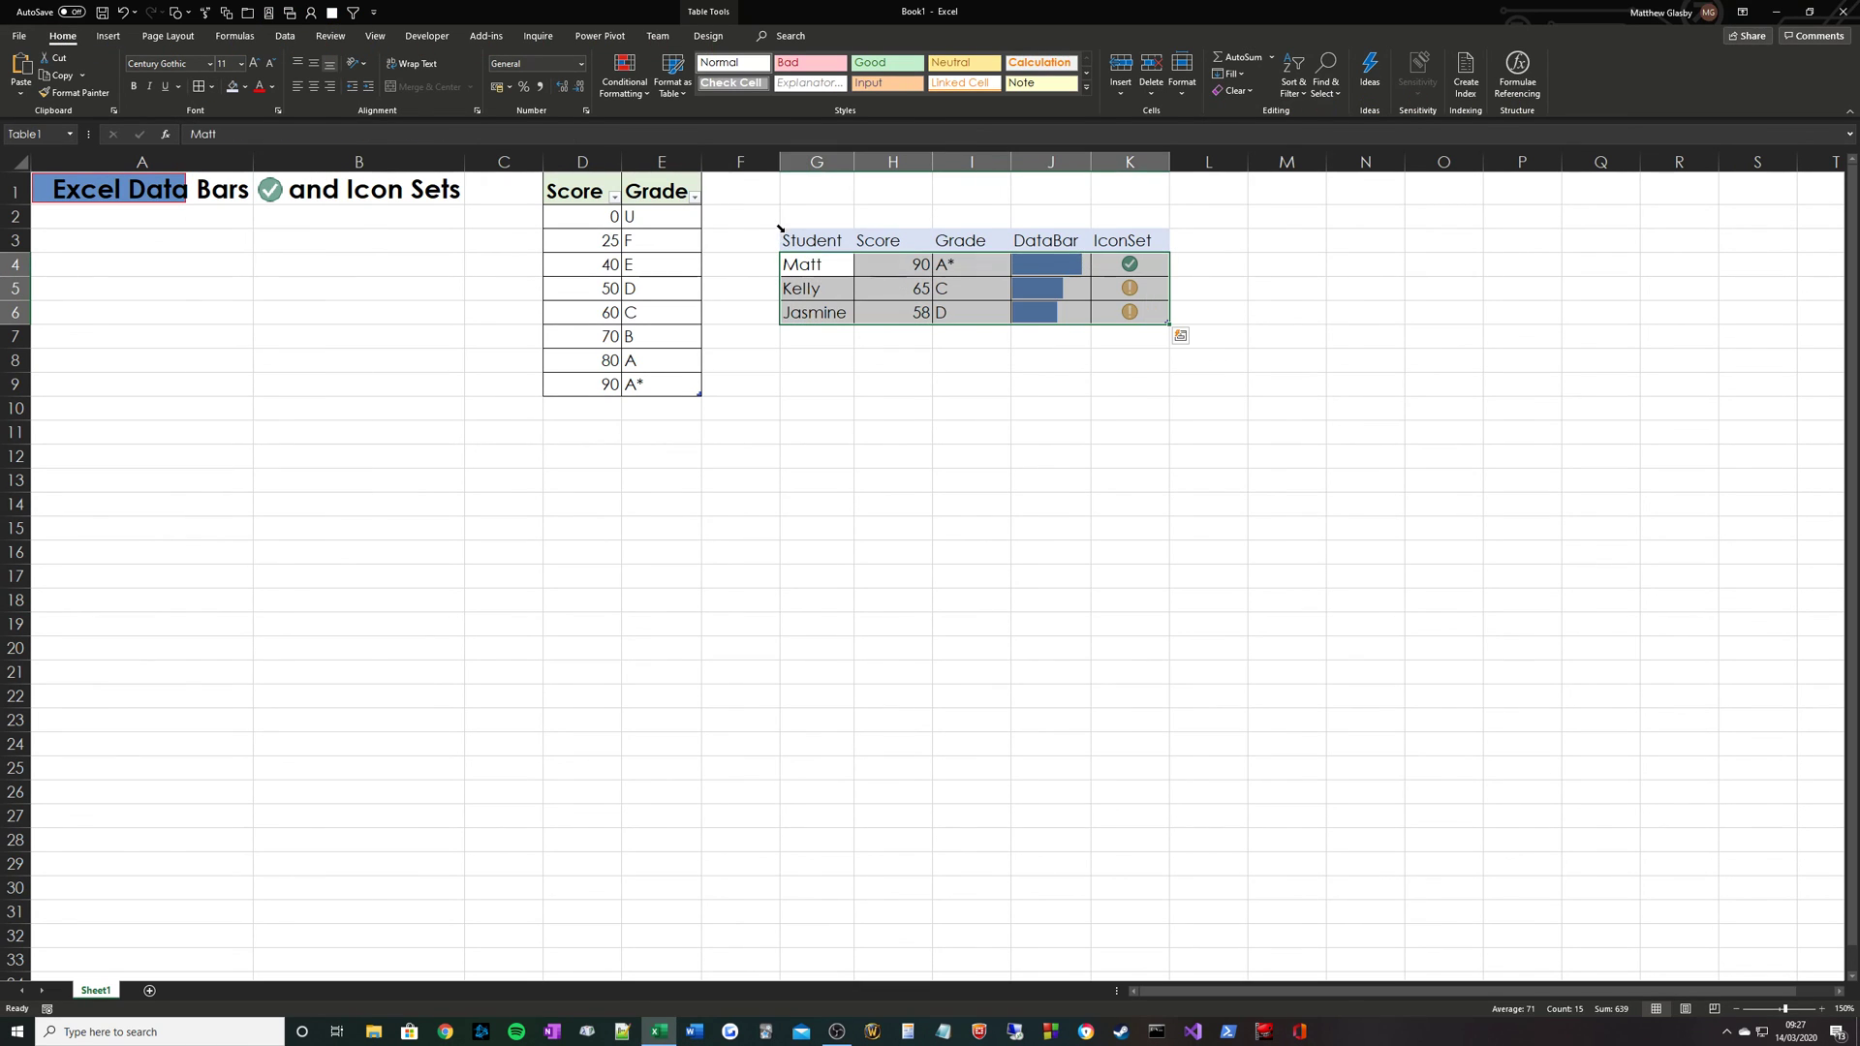
pyautogui.click(213, 87)
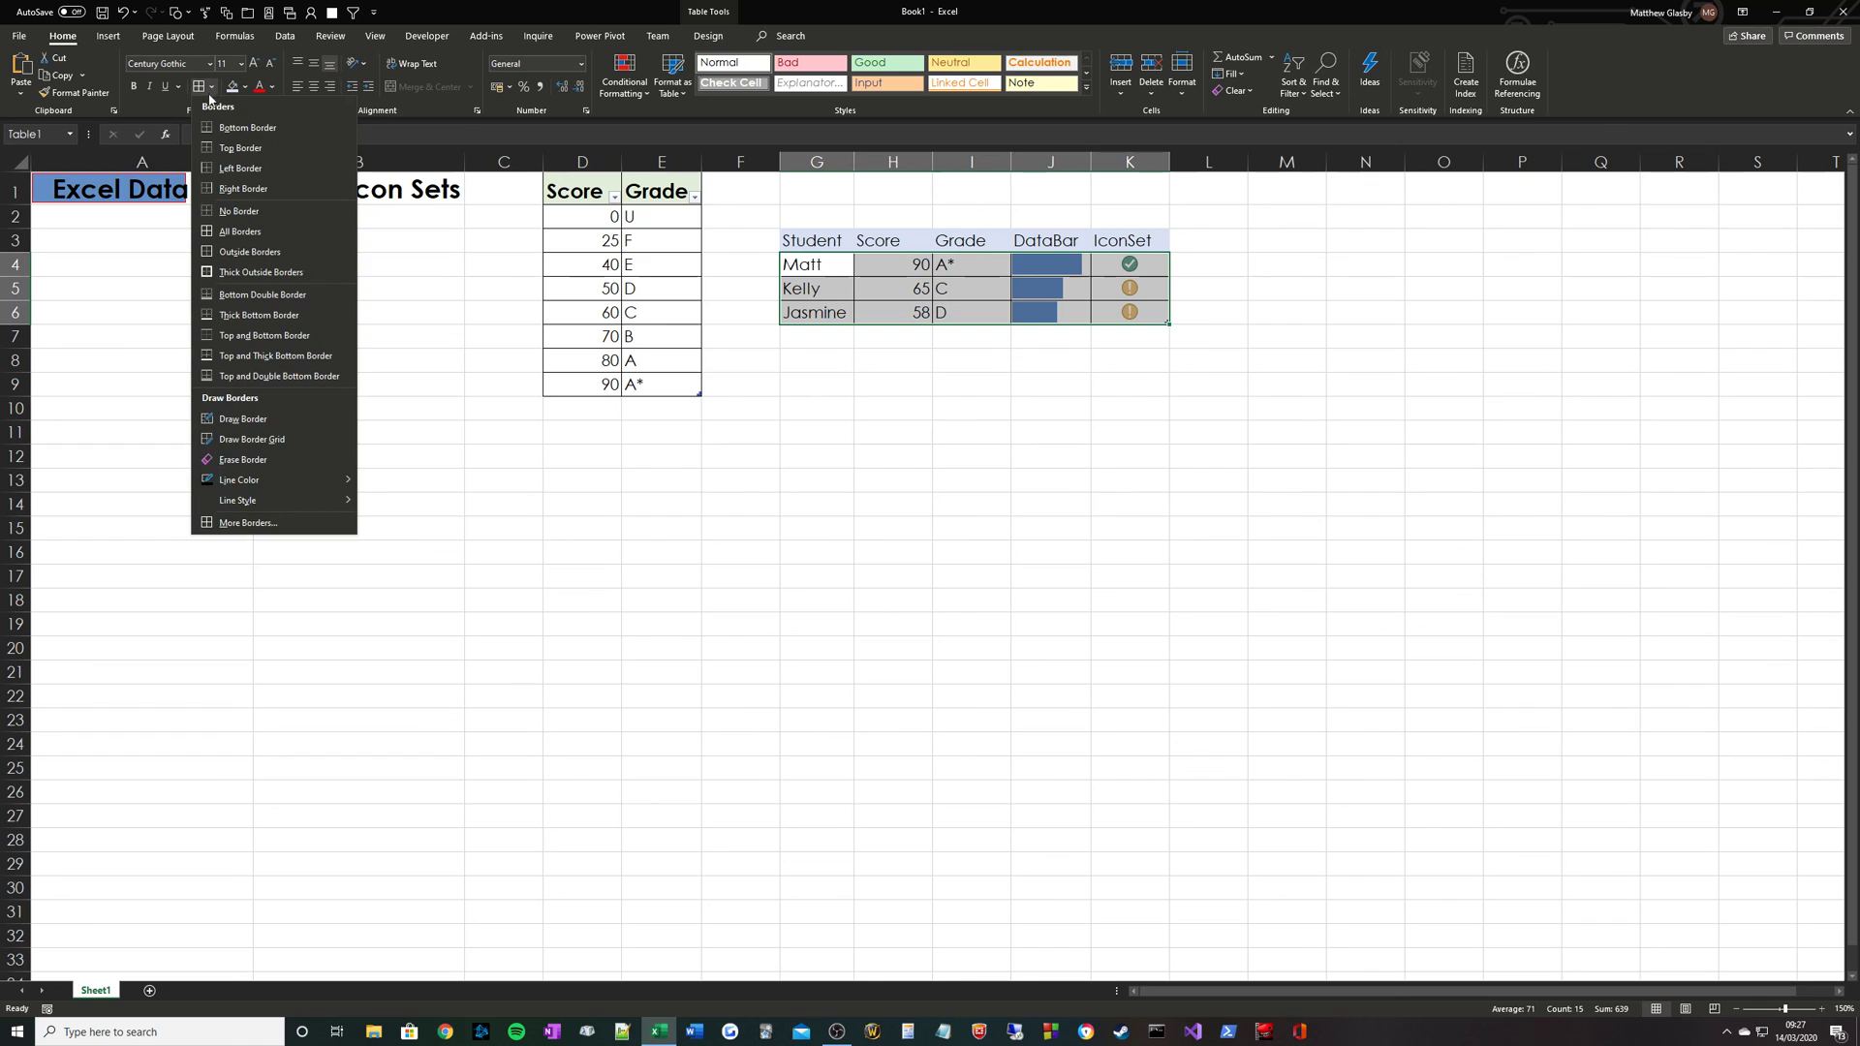
pyautogui.click(246, 233)
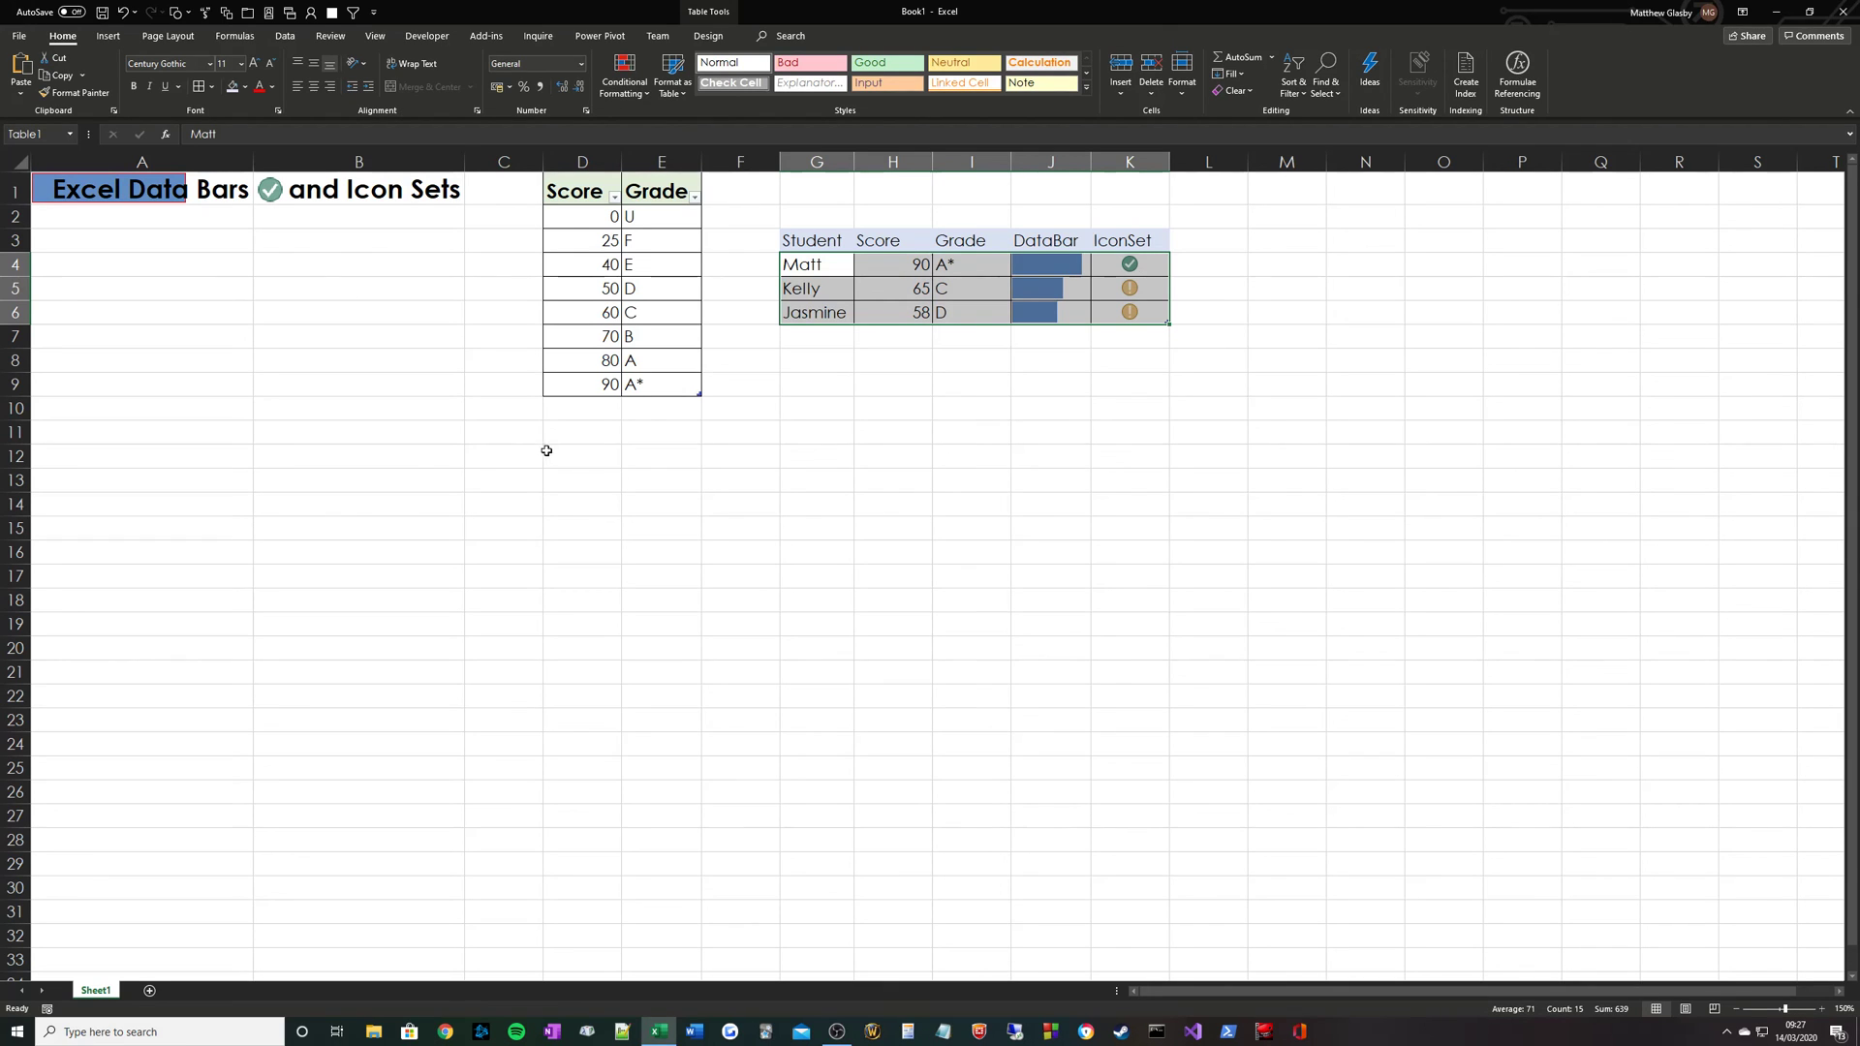
pyautogui.press('alt')
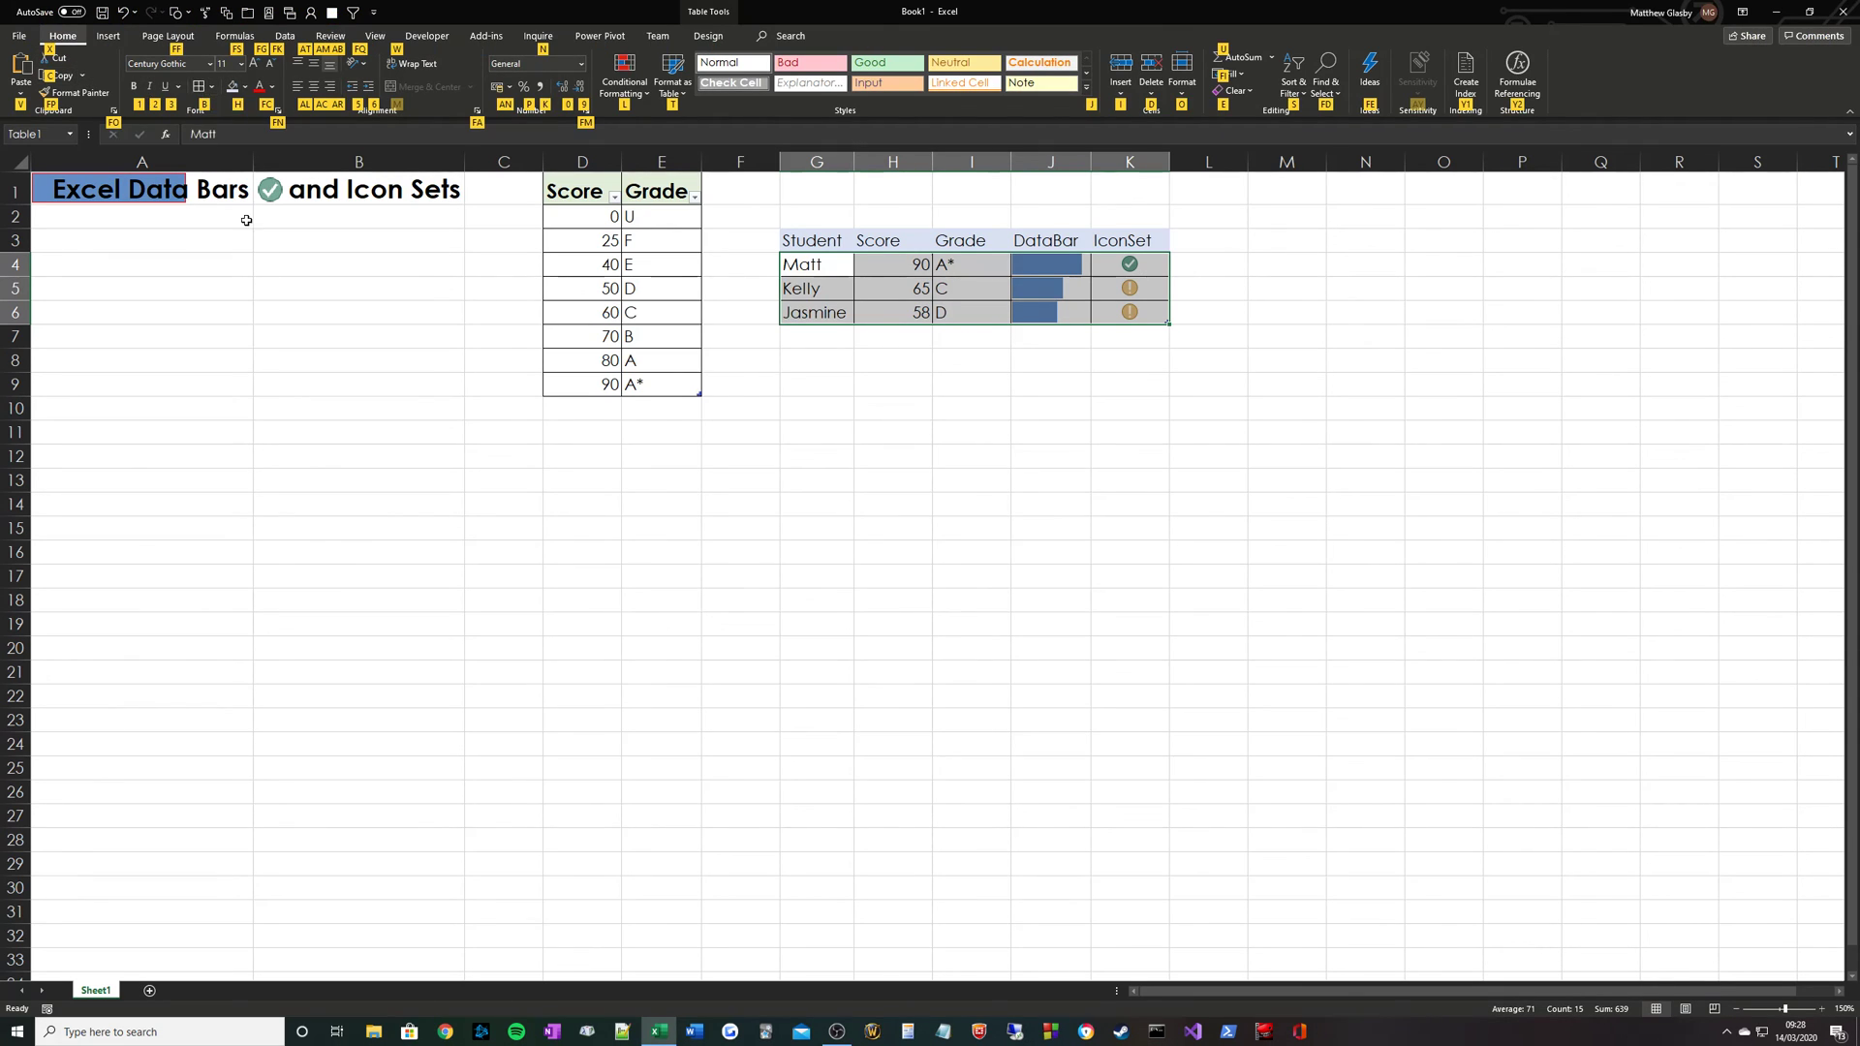
pyautogui.press('b')
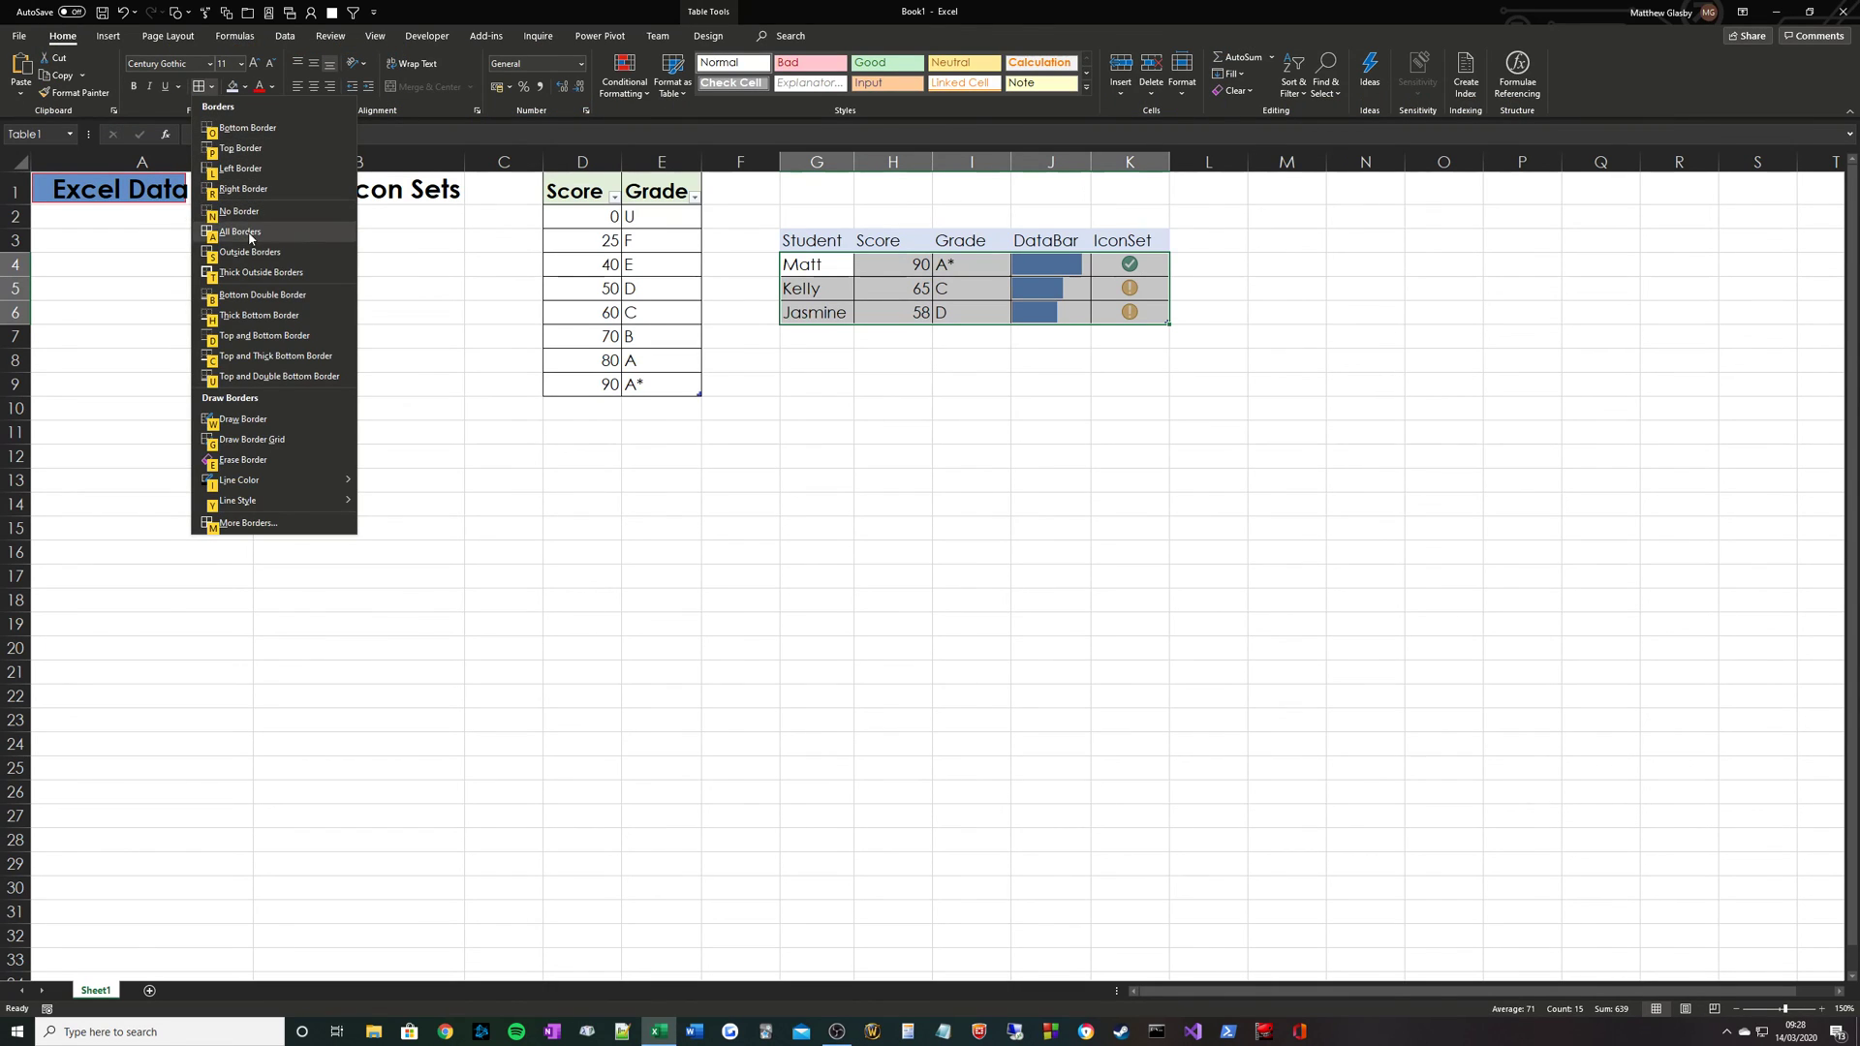
pyautogui.press('a')
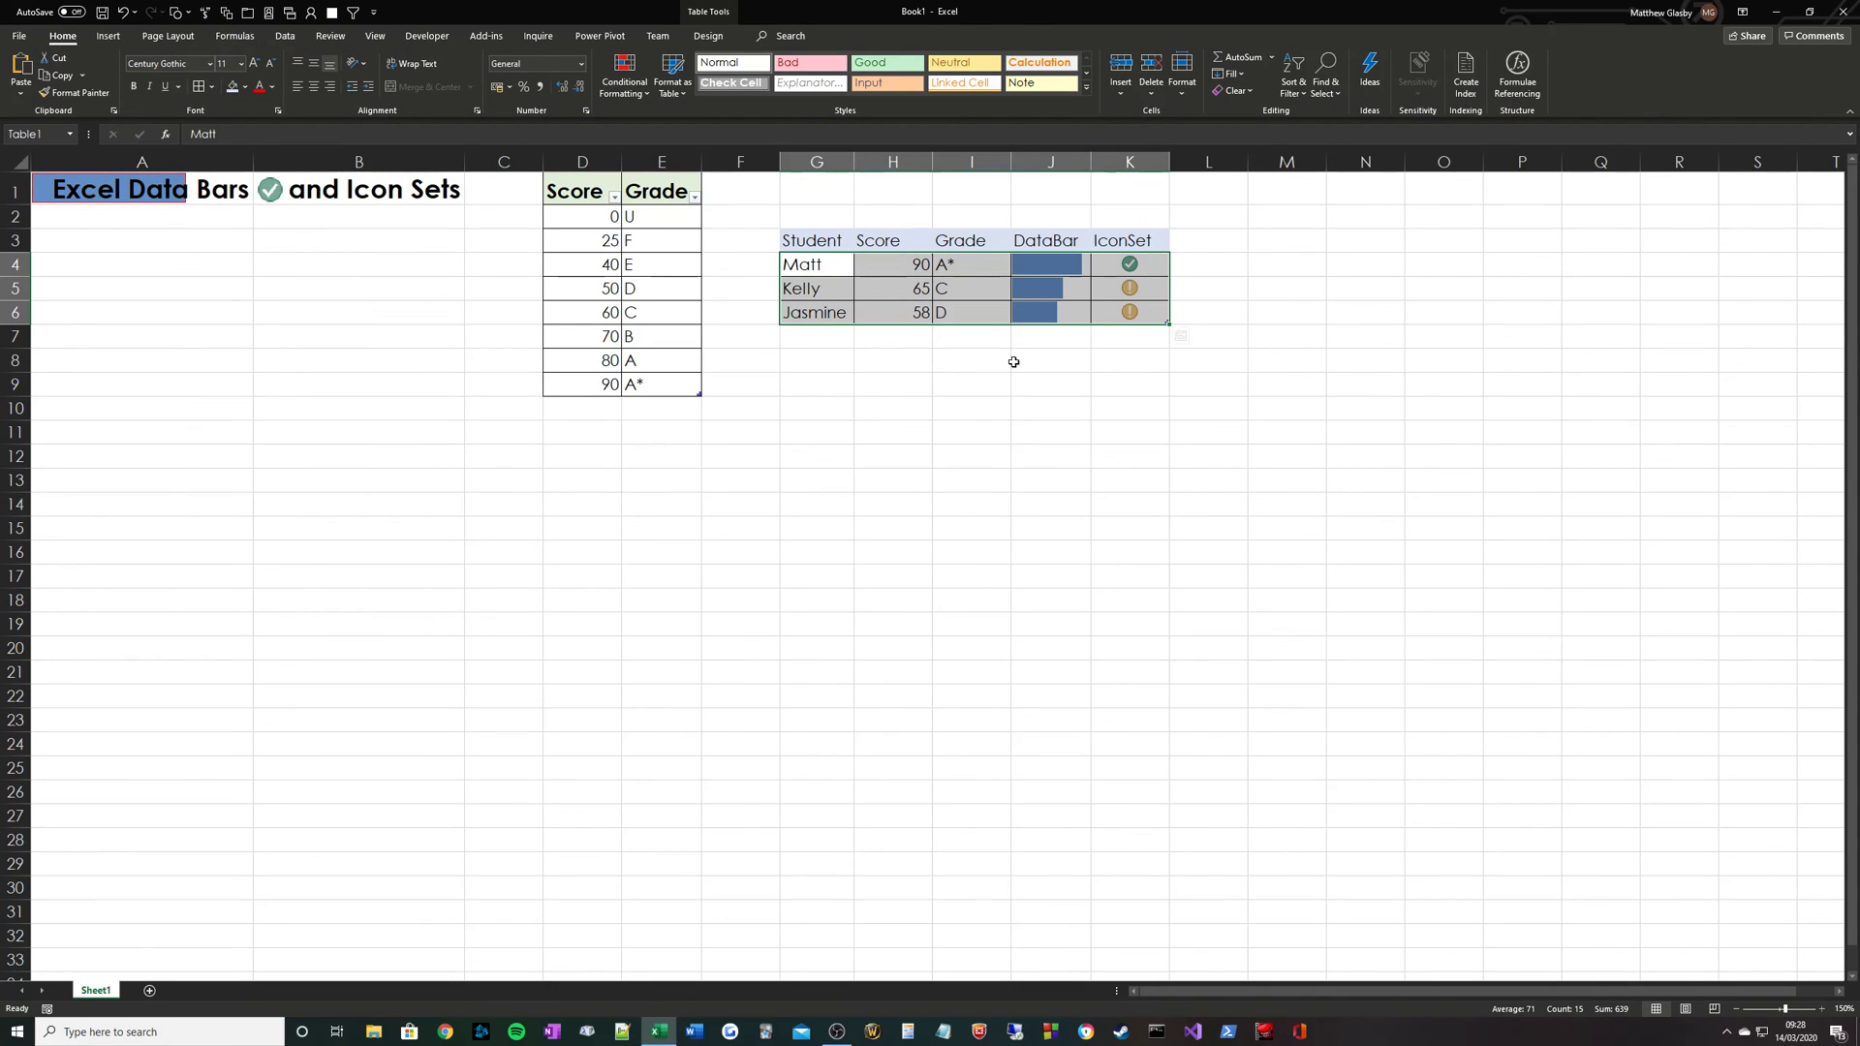
pyautogui.click(1019, 362)
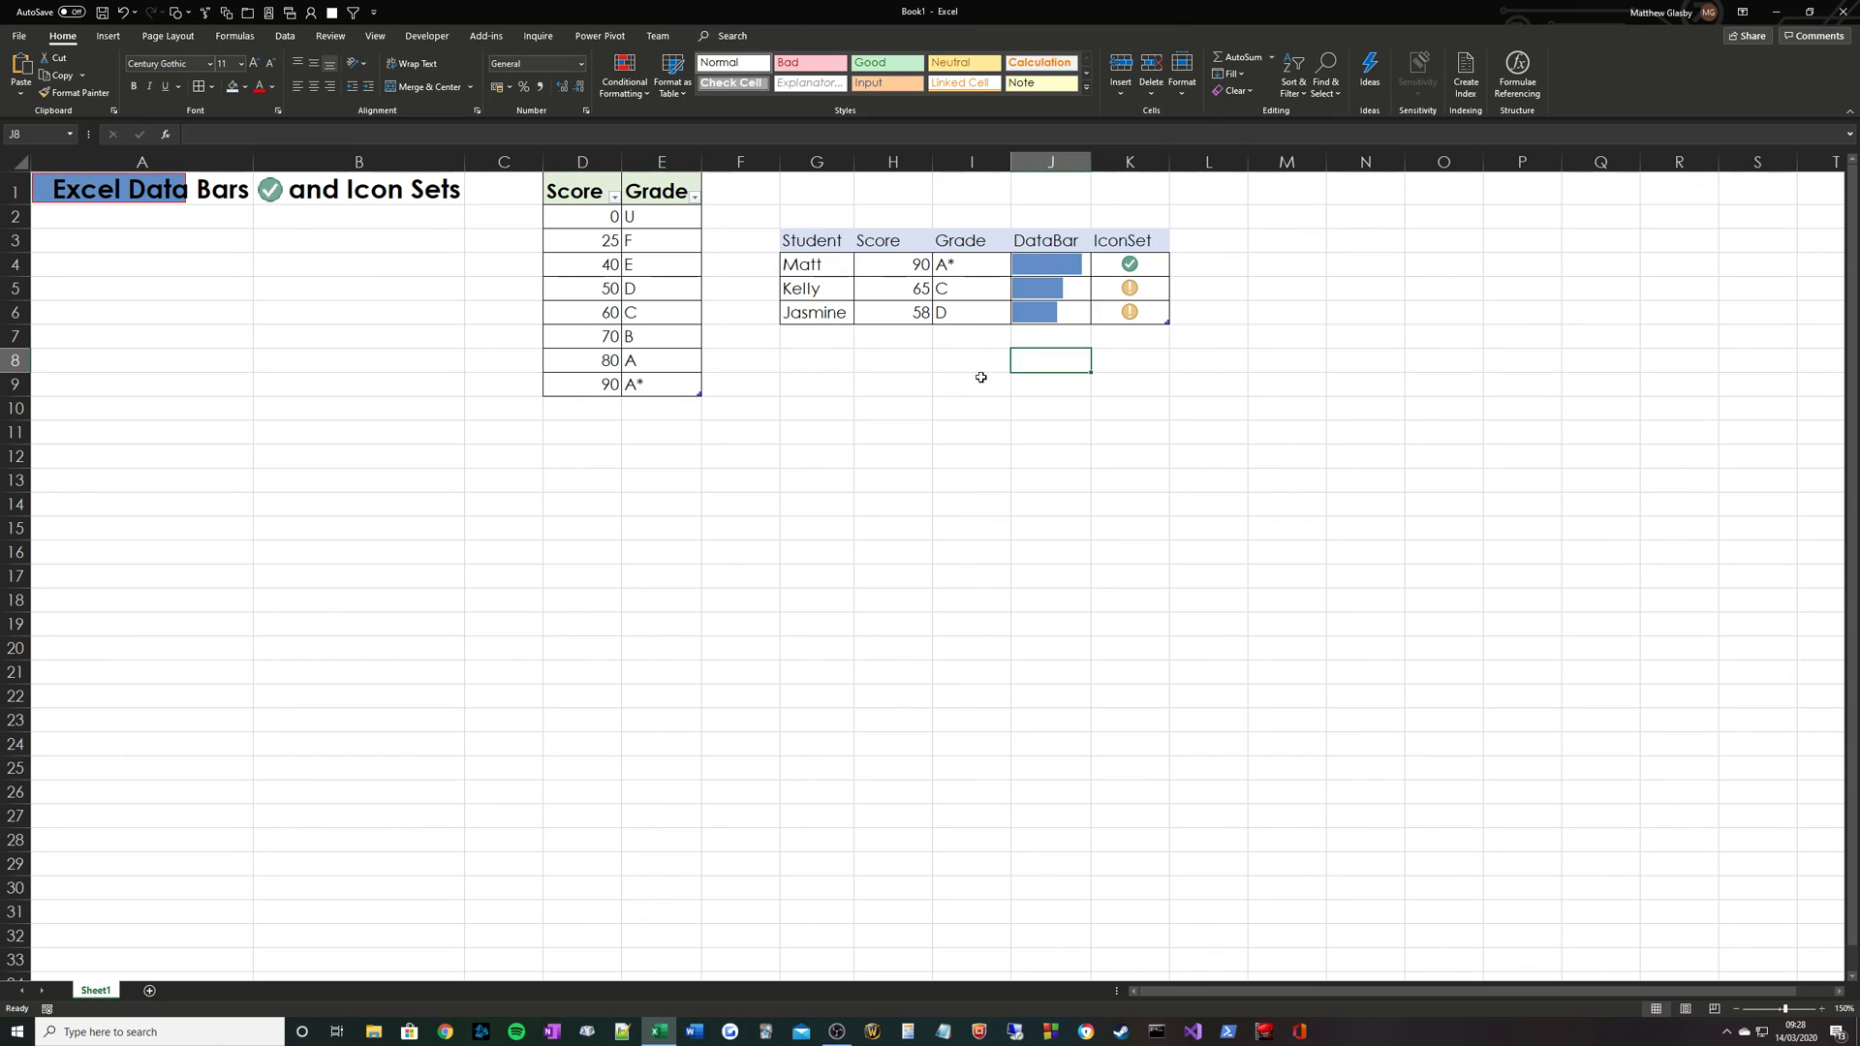